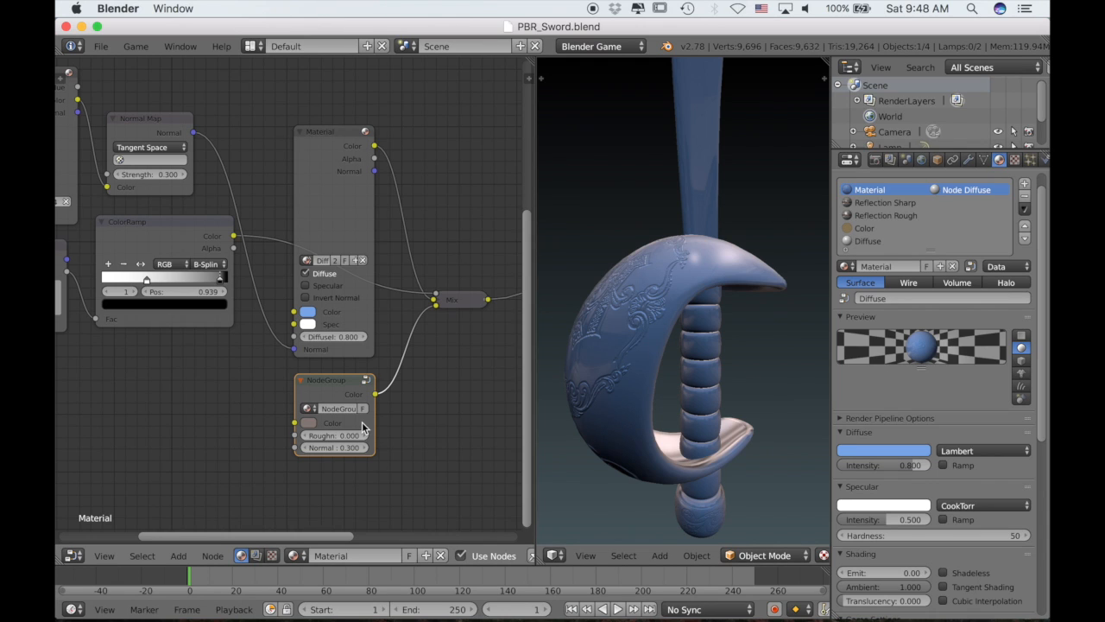
Examine the nodes inside the NodeGroup, from the normal map and Subtract nodes through to the Mix node.
key("Tab")
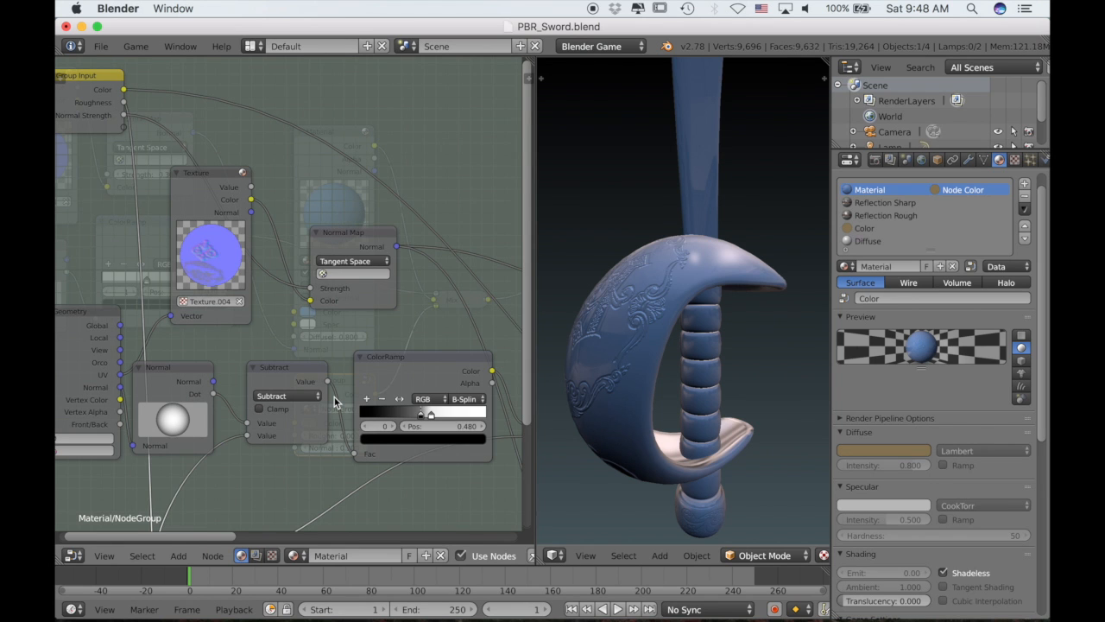
scroll(381, 412, "right", 5)
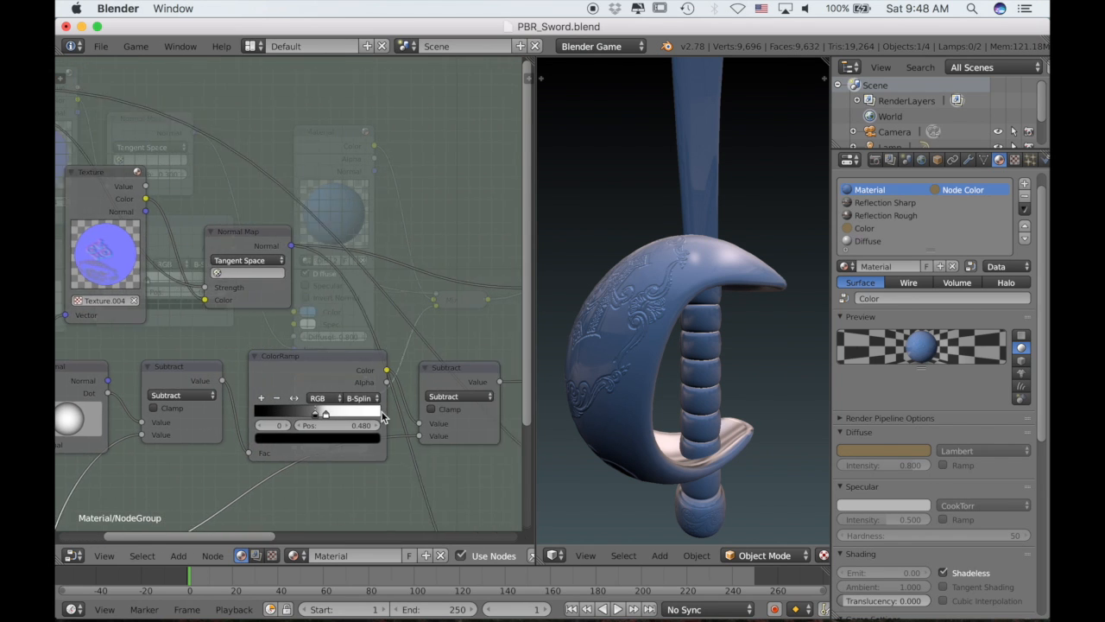
scroll(377, 411, "right", 8)
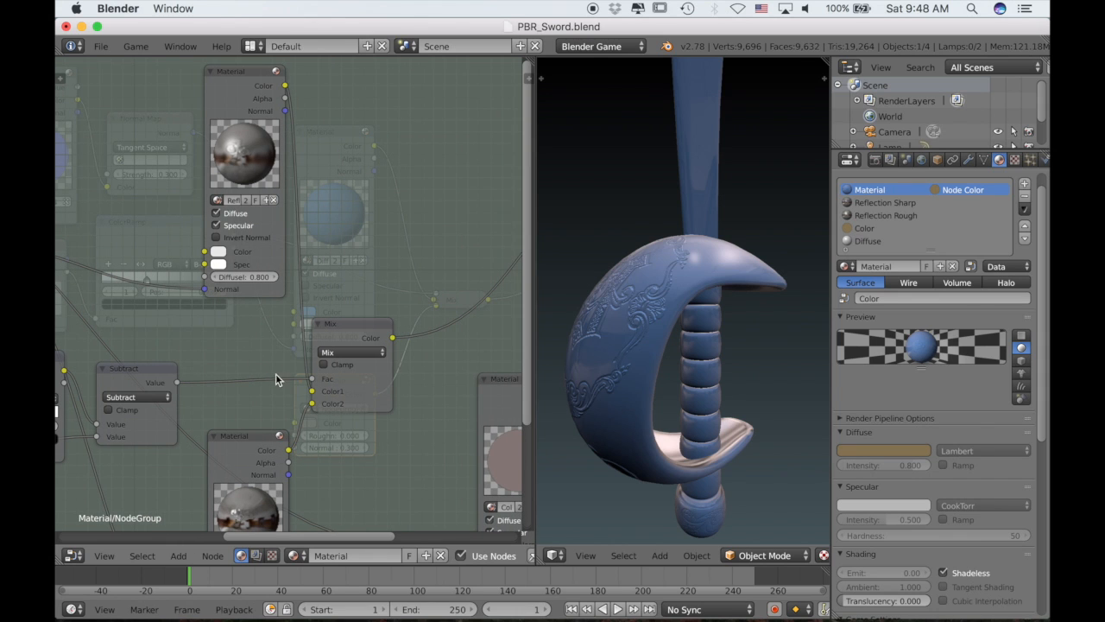
mouse_move(311, 391)
left_mouse_down()
mouse_move(285, 413)
mouse_move(315, 404)
left_mouse_up()
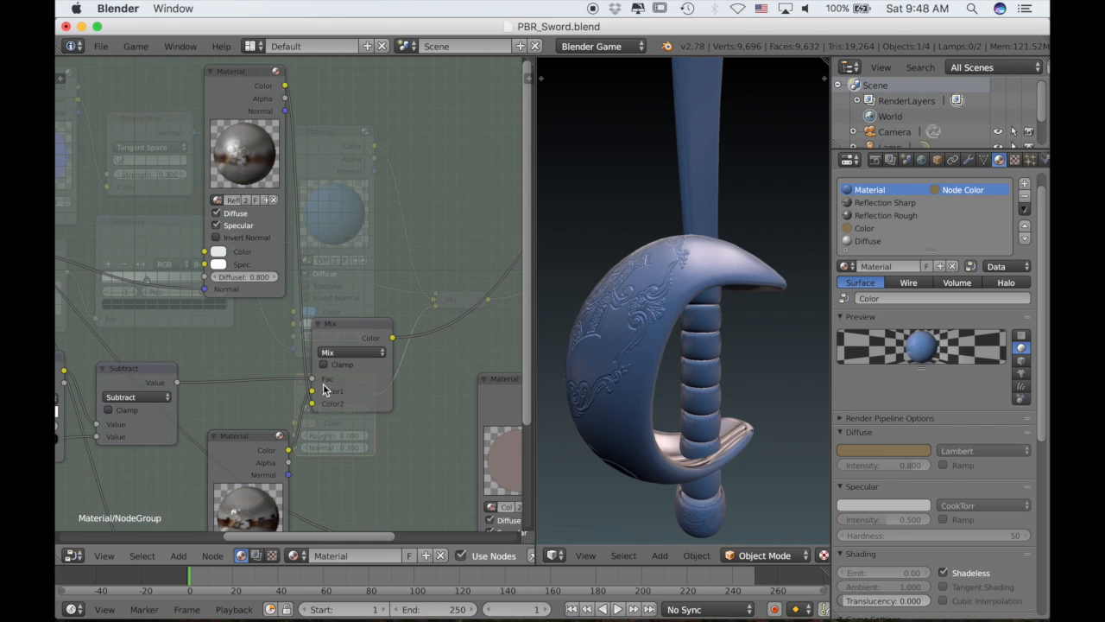
scroll(151, 394, "left", 5)
scroll(154, 395, "left", 3)
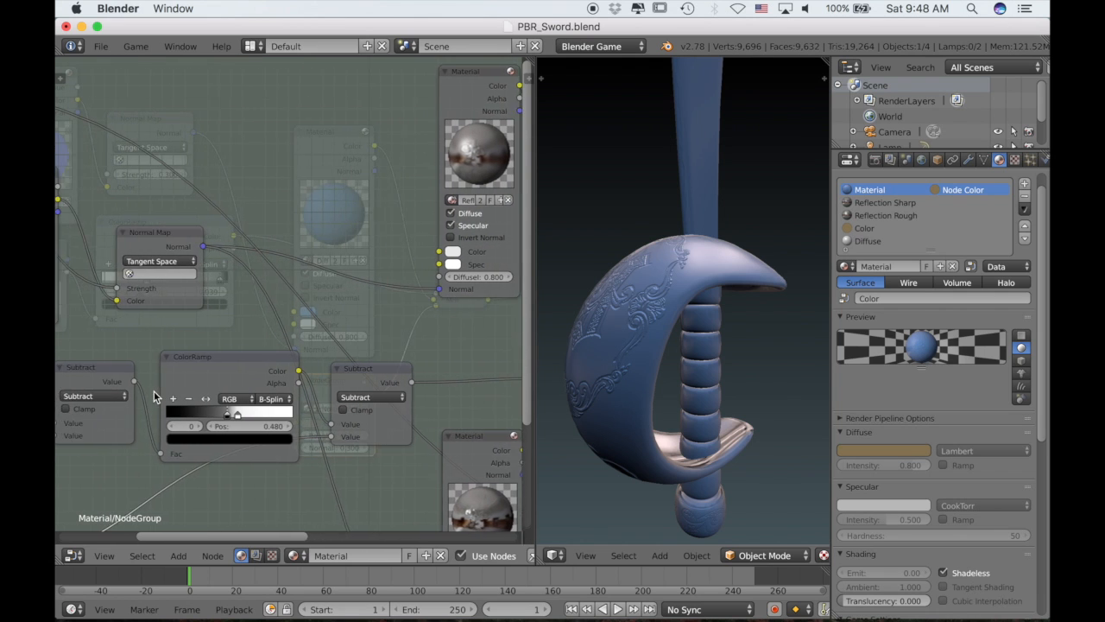
key("Tab")
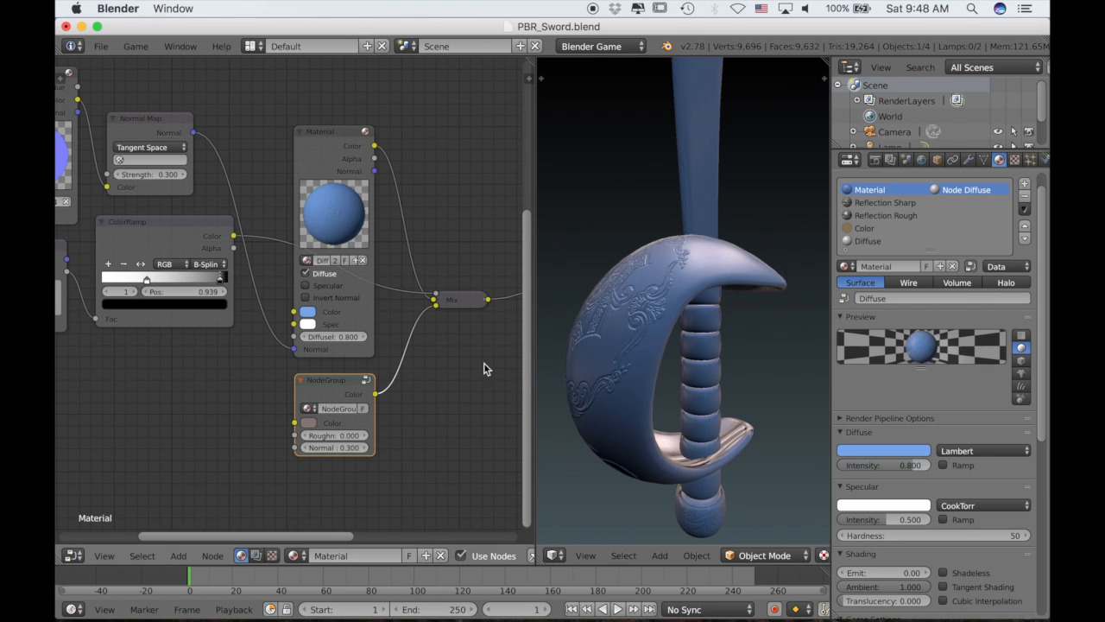
Move the Output node close to the Mix node and the NodeGroup.
scroll(481, 370, "right", 5)
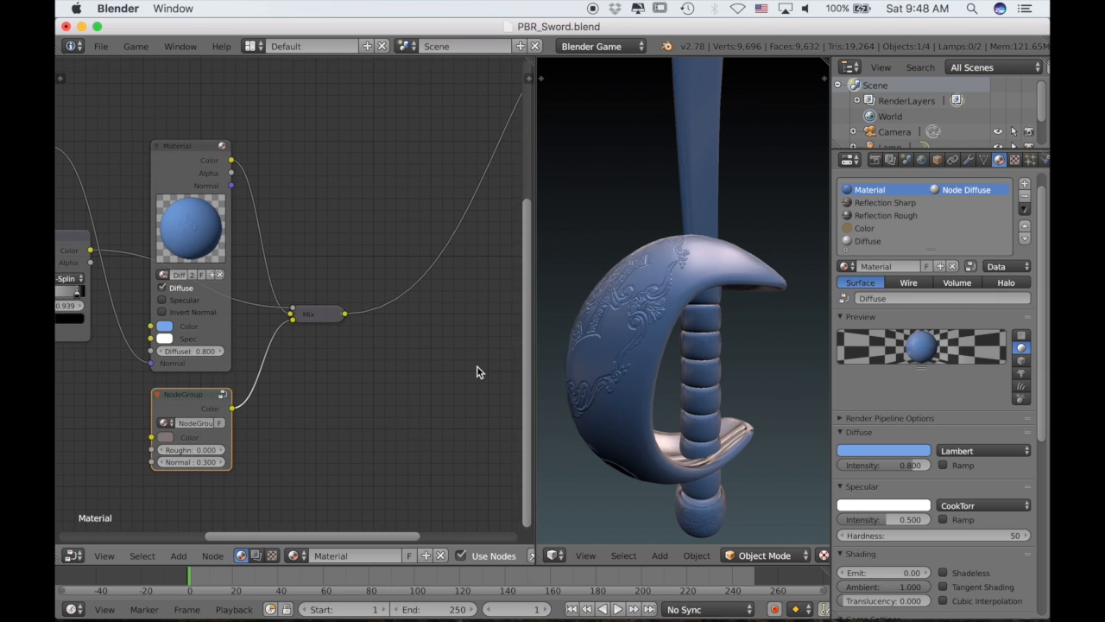
scroll(476, 371, "down", 4)
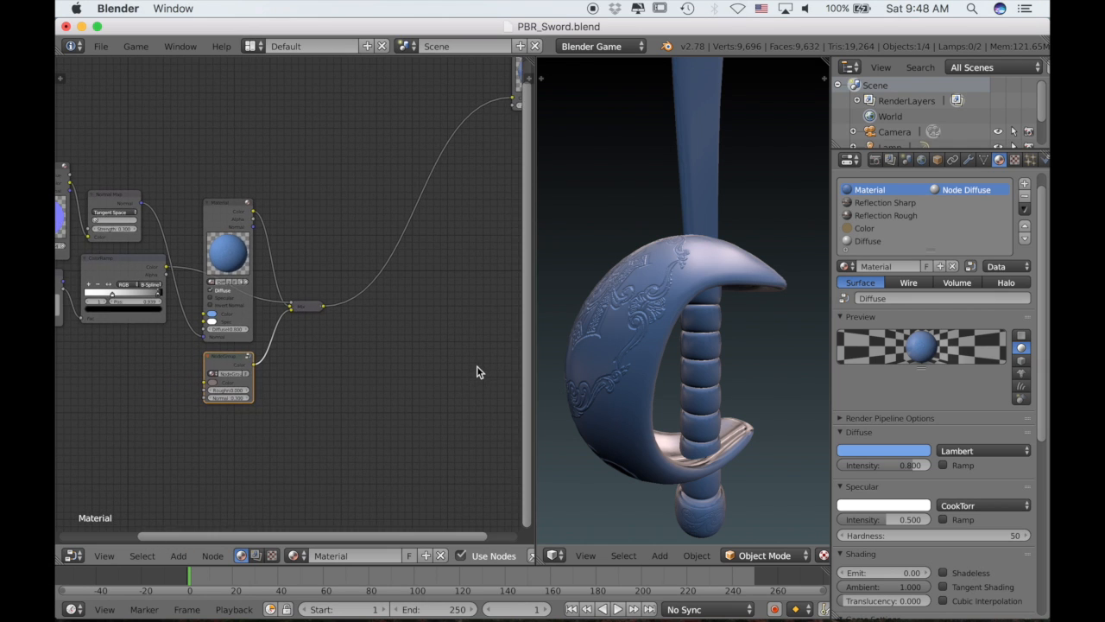
scroll(472, 338, "right", 3)
left_click_drag(485, 93, 304, 400)
scroll(304, 400, "up", 4)
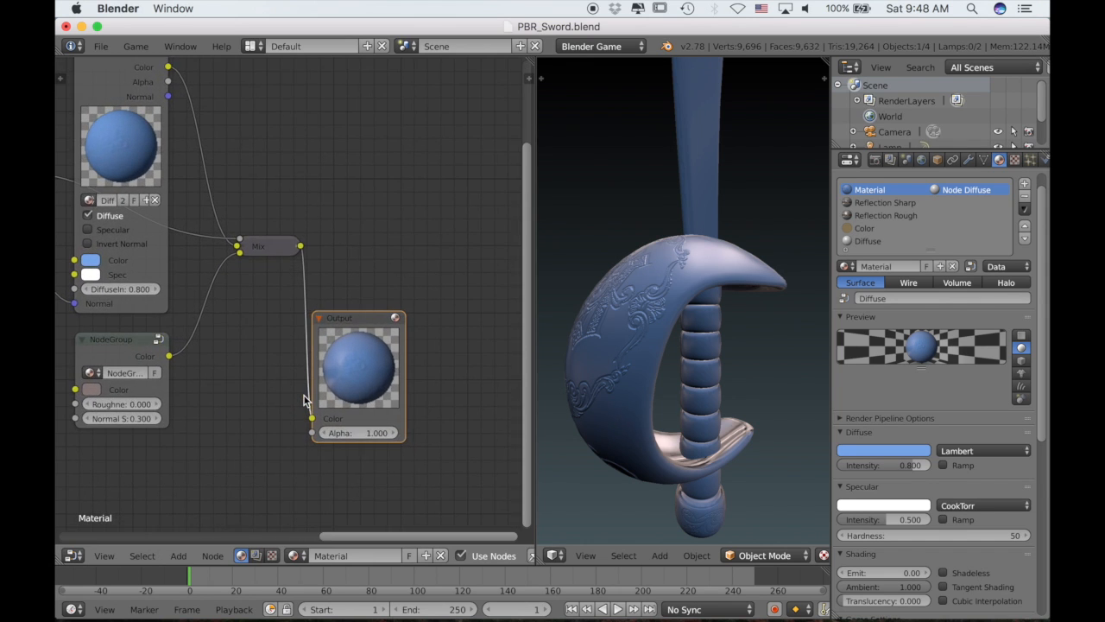
Link the NodeGroup's Color output directly to the Output node's Color input and check the sword guard's front.
scroll(304, 400, "up", 3)
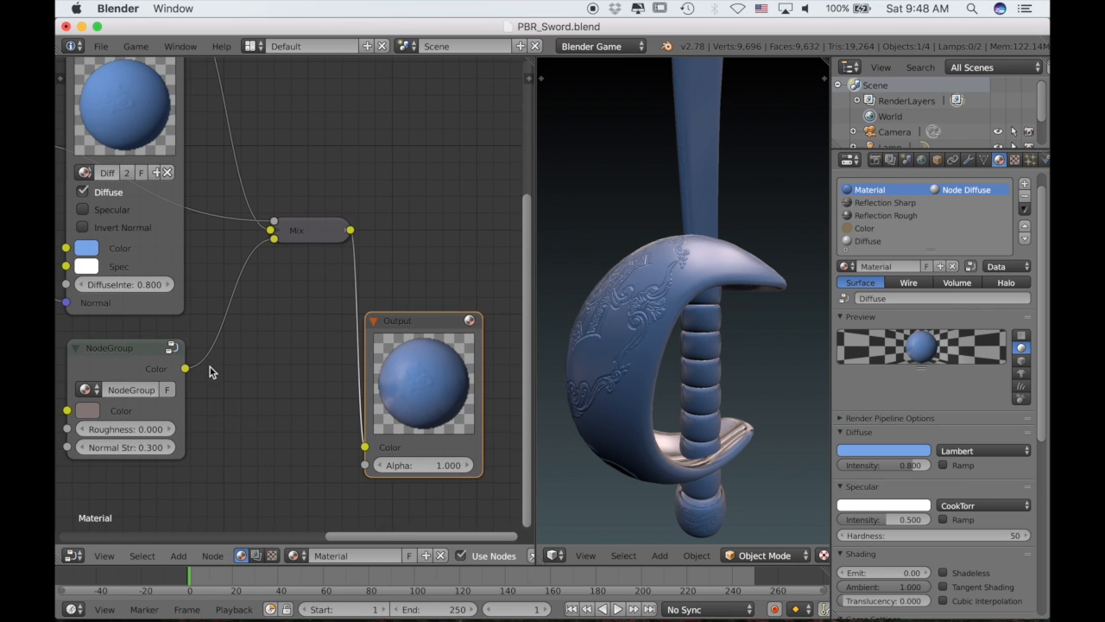
left_click_drag(187, 370, 366, 446)
scroll(698, 325, "left", 5)
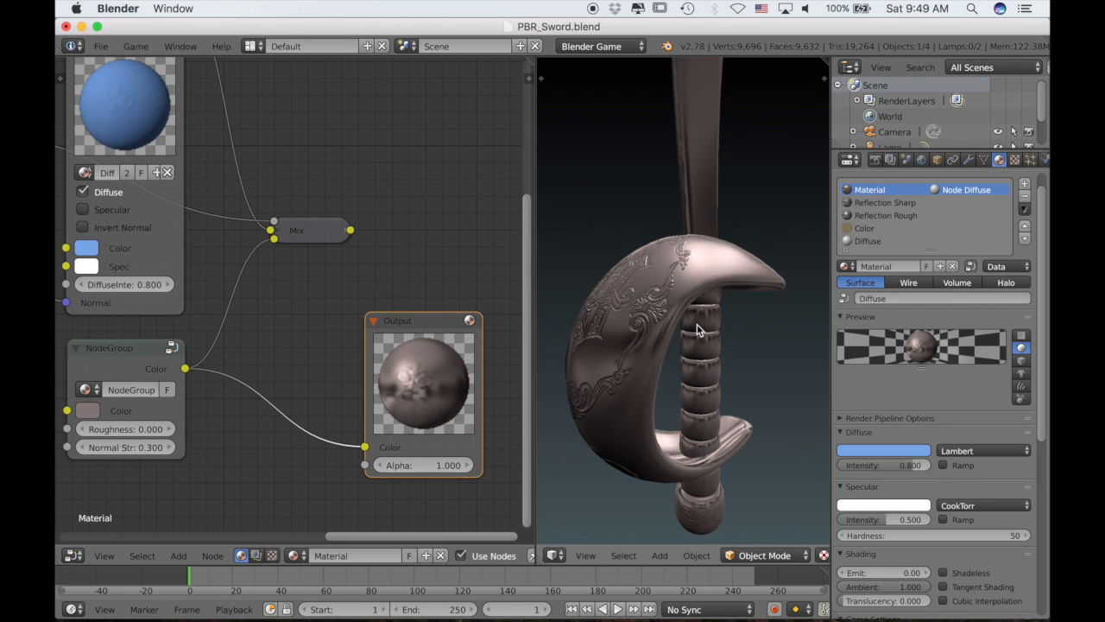
scroll(697, 324, "left", 2)
scroll(274, 405, "left", 5)
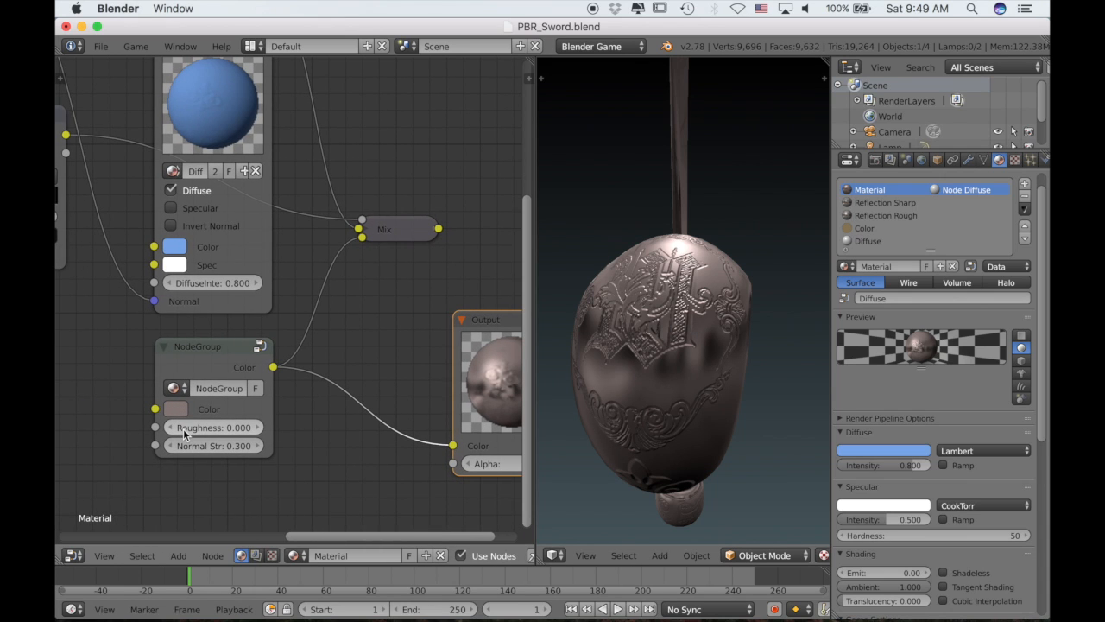
Test the NodeGroup's Roughness at 9, and then reset it to 0.
left_click_drag(214, 427, 263, 428)
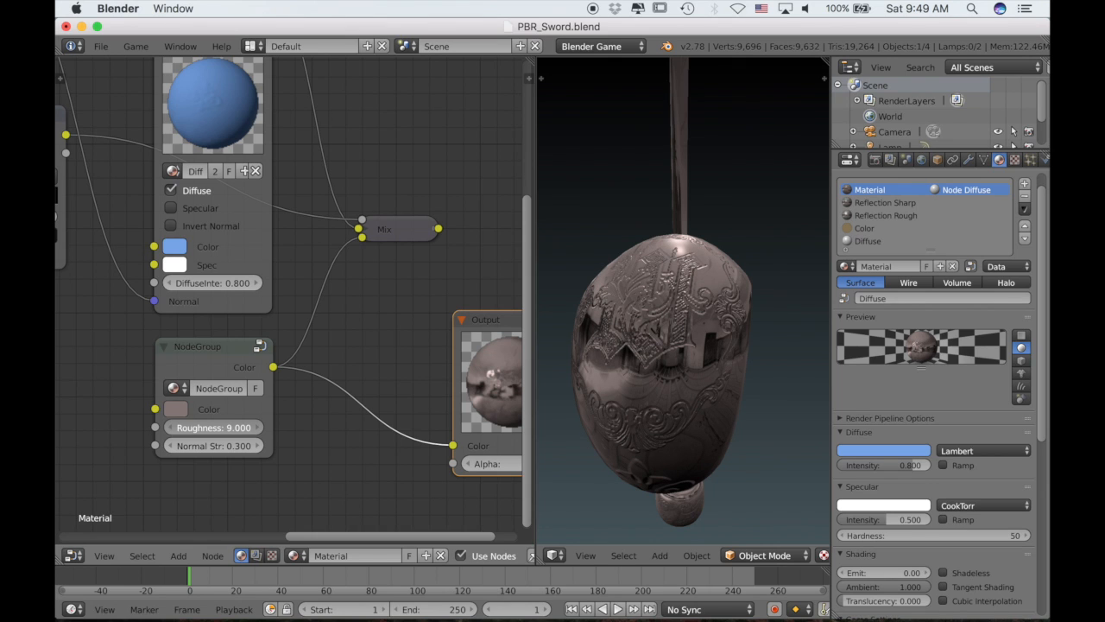
left_click(184, 427)
type("4.8")
key("BackSpace")
key("BackSpace")
key("BackSpace")
type("0")
key("Return")
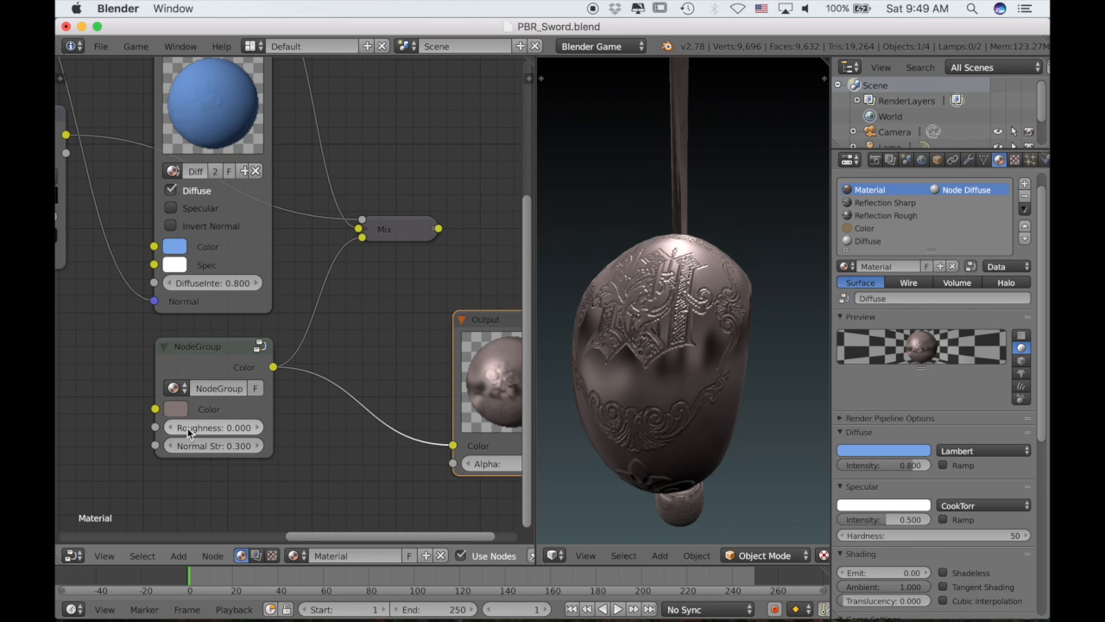
Inside the NodeGroup, change the Subtract math nodes before and after the ColorRamp to Multiply.
left_click(203, 374)
key("Tab")
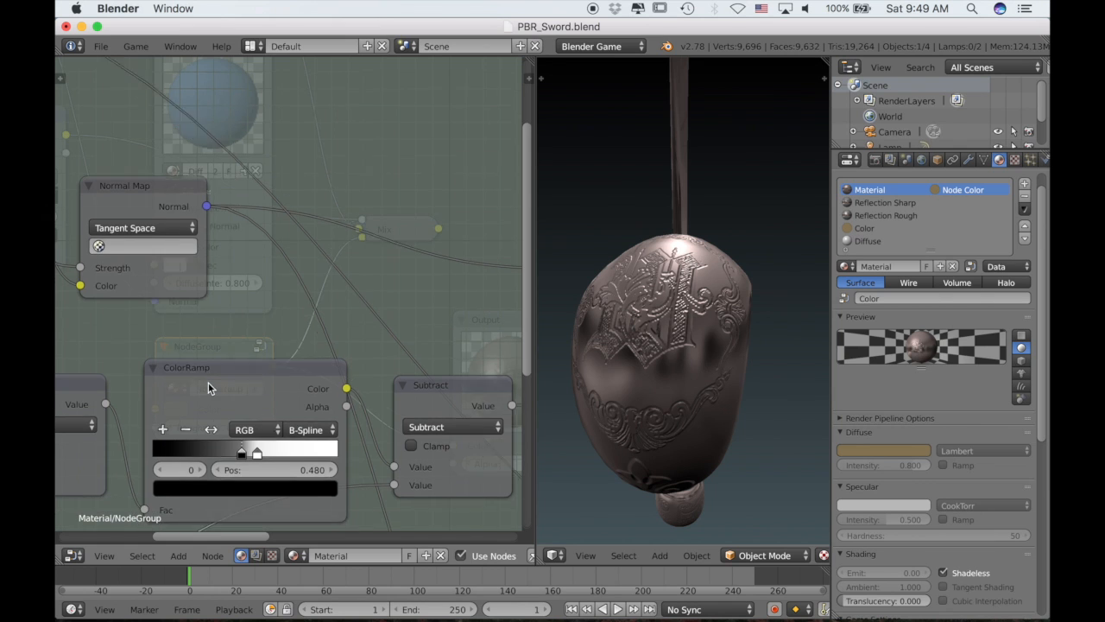
scroll(208, 382, "down", 3)
scroll(209, 382, "left", 1)
scroll(208, 382, "down", 1)
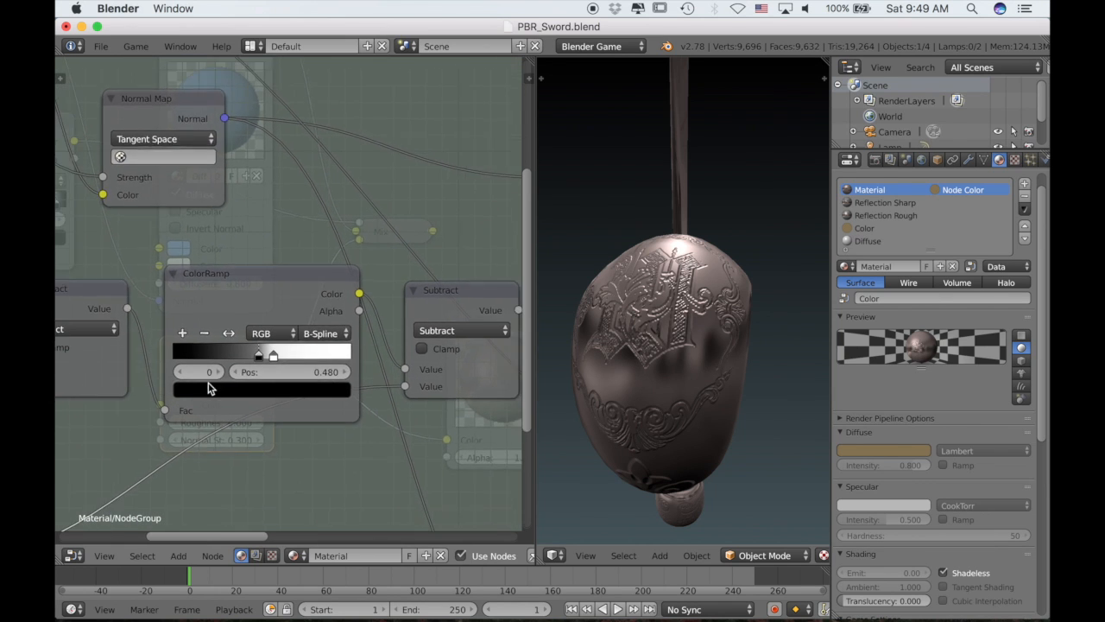
scroll(208, 382, "down", 2)
scroll(208, 382, "left", 1)
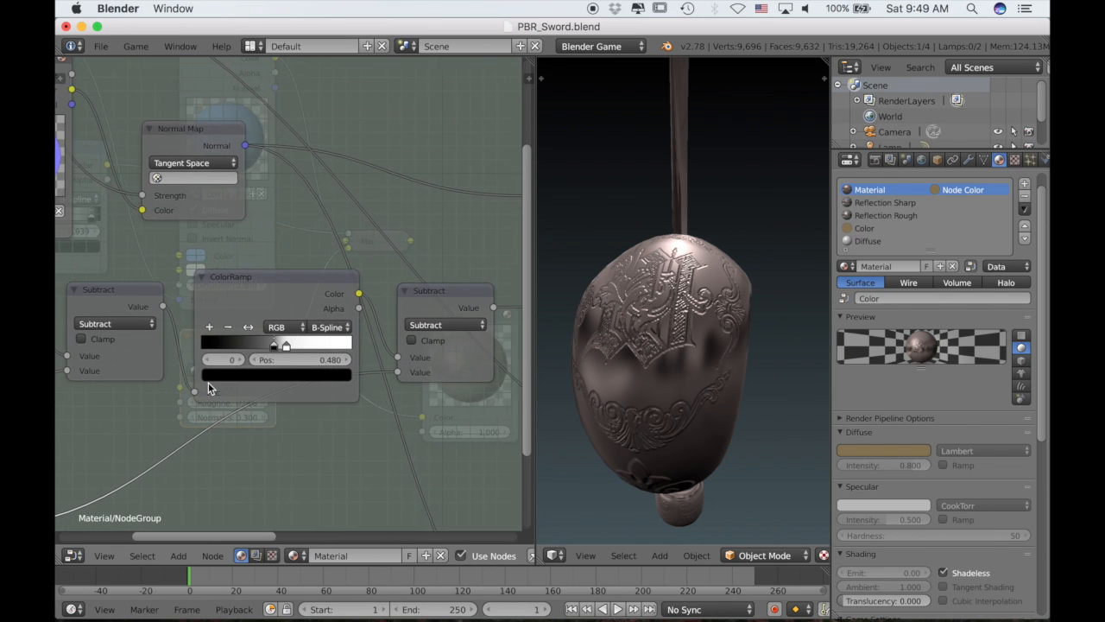
left_click(127, 324)
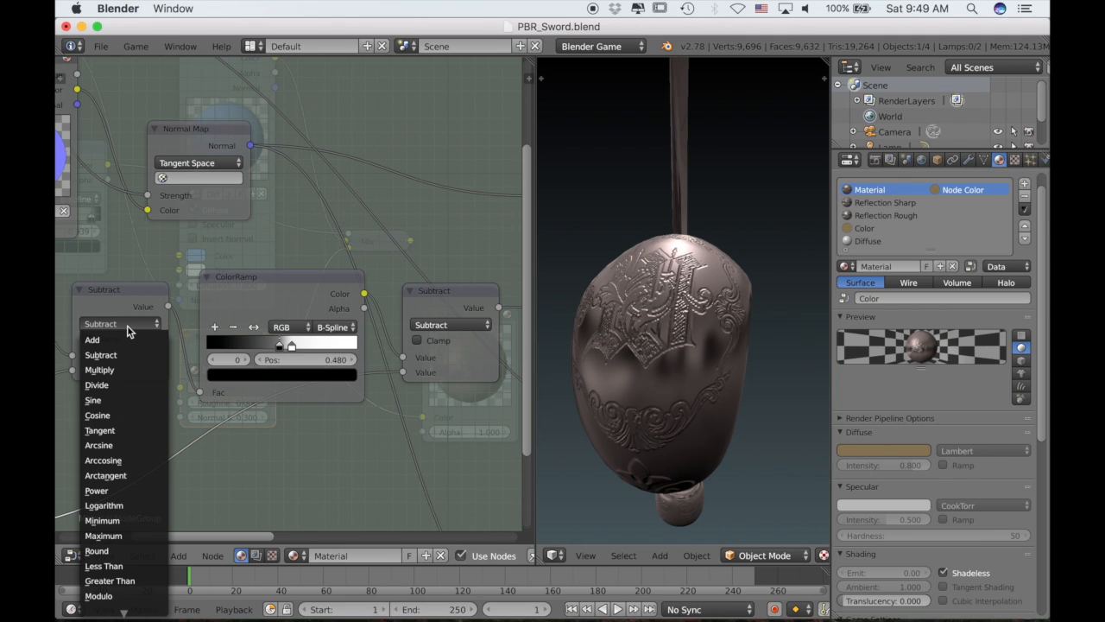
left_click(107, 369)
left_click(432, 326)
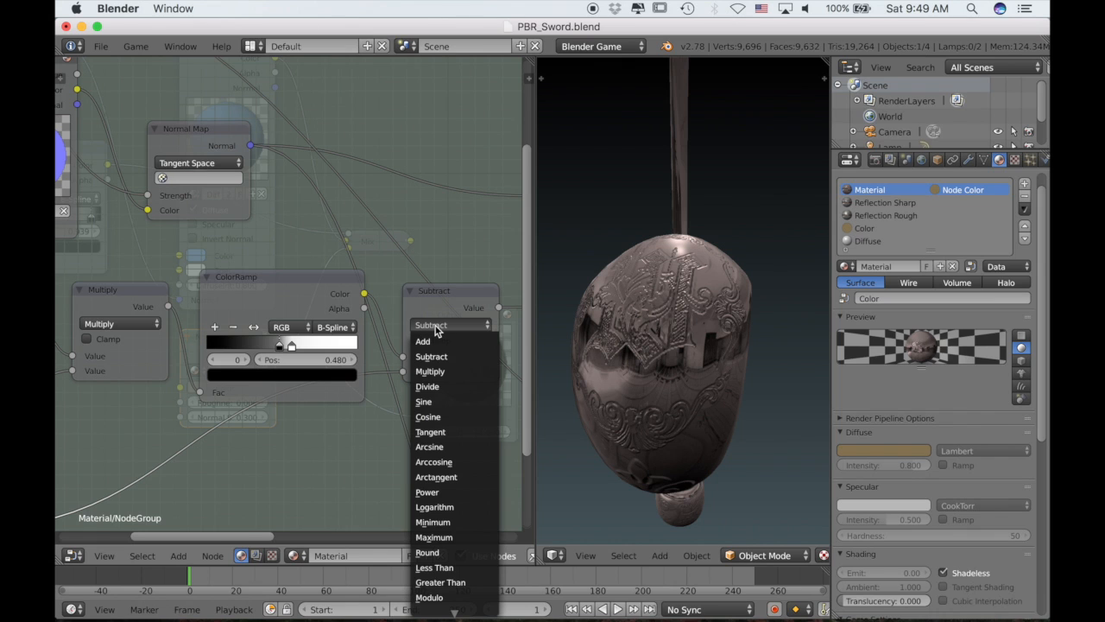
left_click(439, 371)
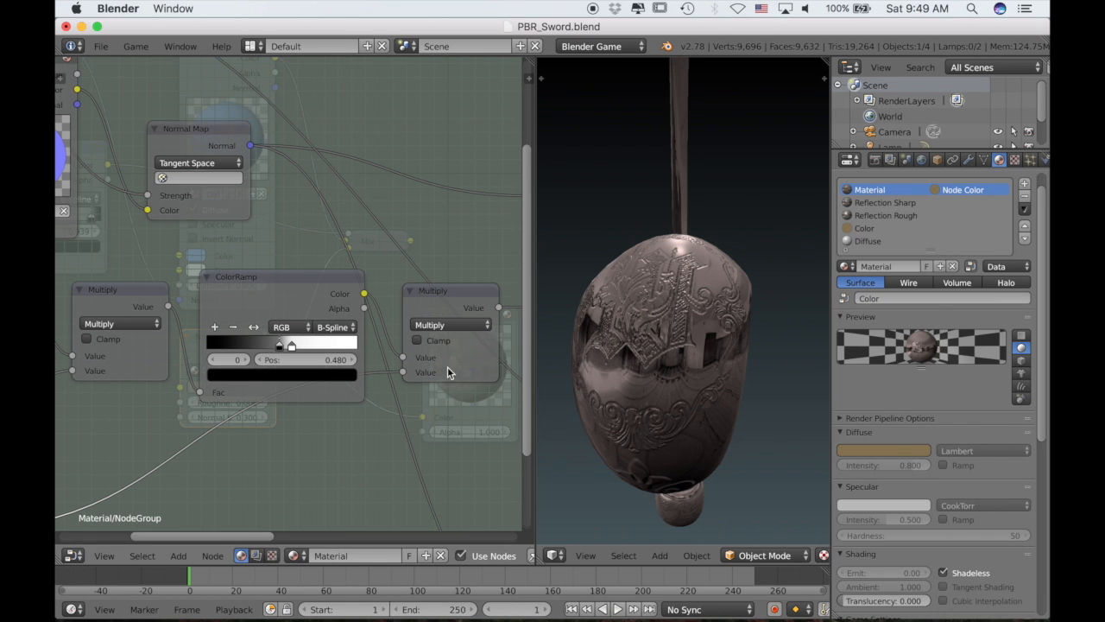
Limit the group's Roughness input to a minimum of 0 and a maximum of 1, and exit the group.
scroll(358, 353, "down", 3)
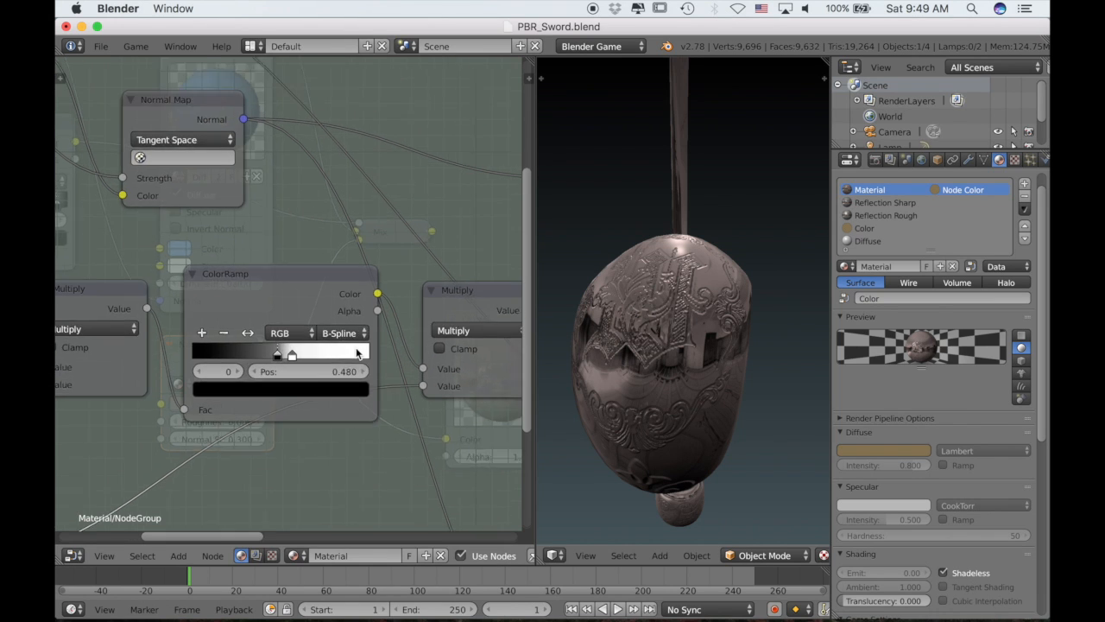
scroll(356, 352, "down", 1)
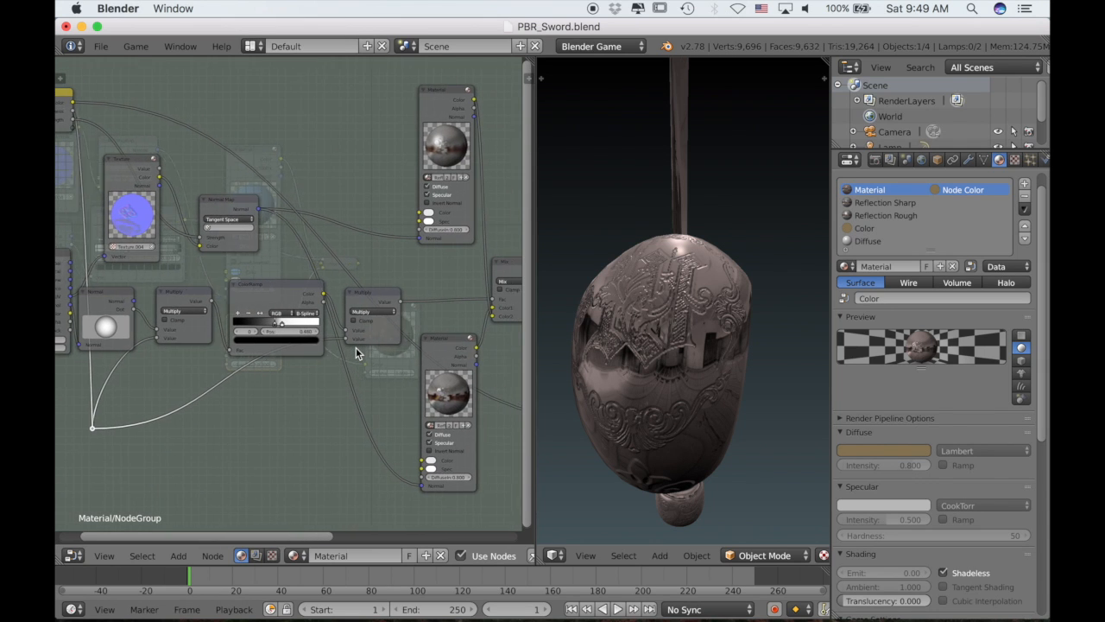
scroll(356, 353, "right", 2)
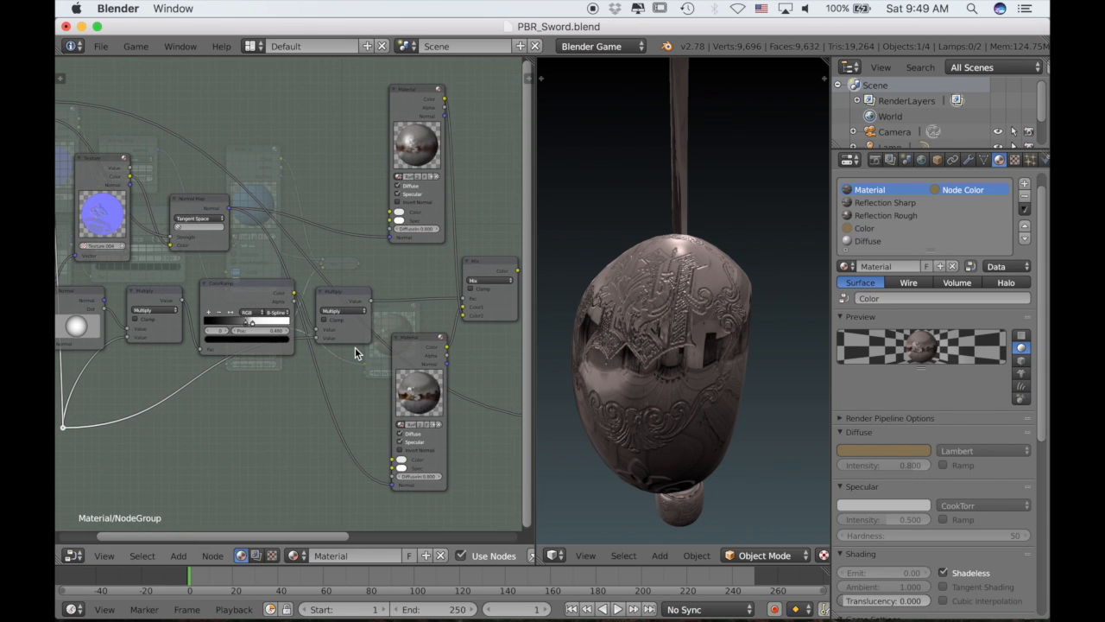
key("n")
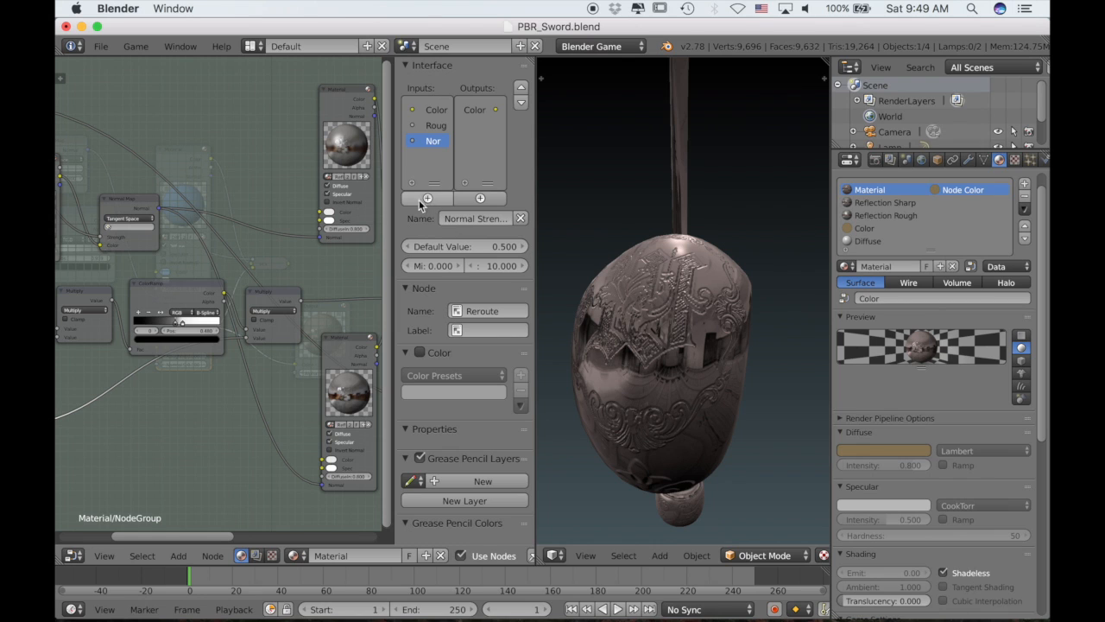
left_click(435, 126)
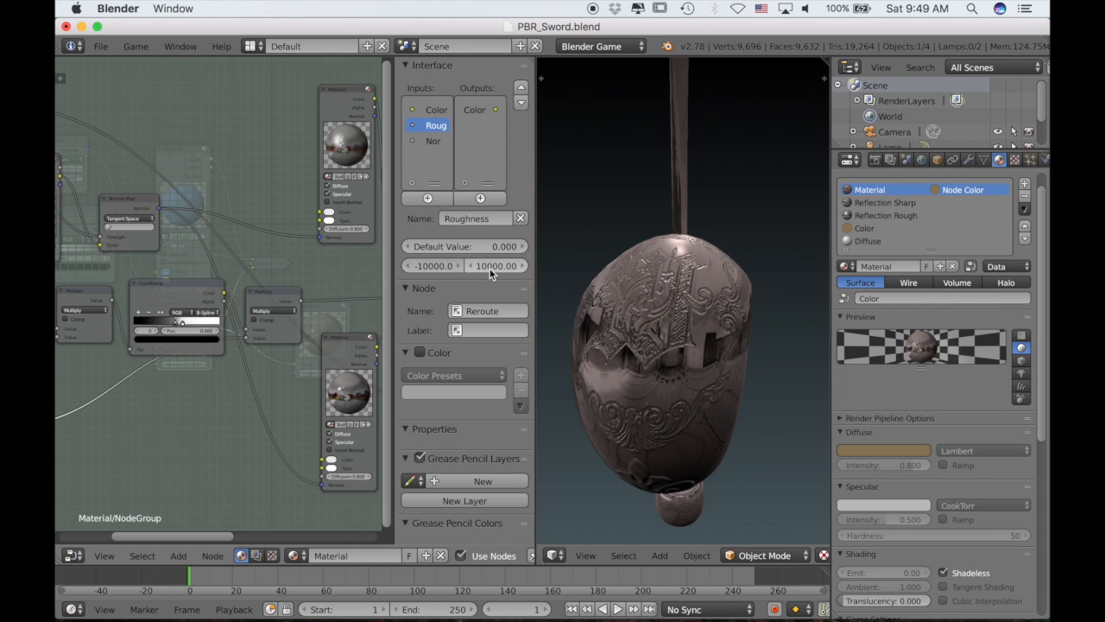
left_click(443, 267)
type("0")
key("Return")
type("1")
key("Tab")
Set the Roughness on the NodeGroup node to 1.
scroll(241, 322, "up", 5)
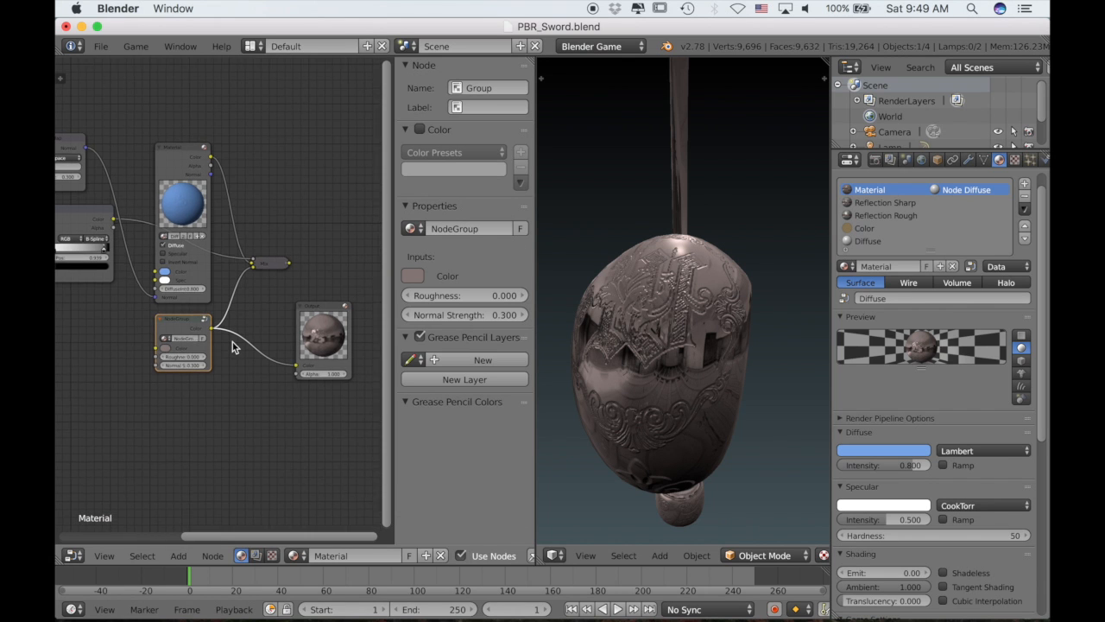
scroll(232, 341, "left", 2)
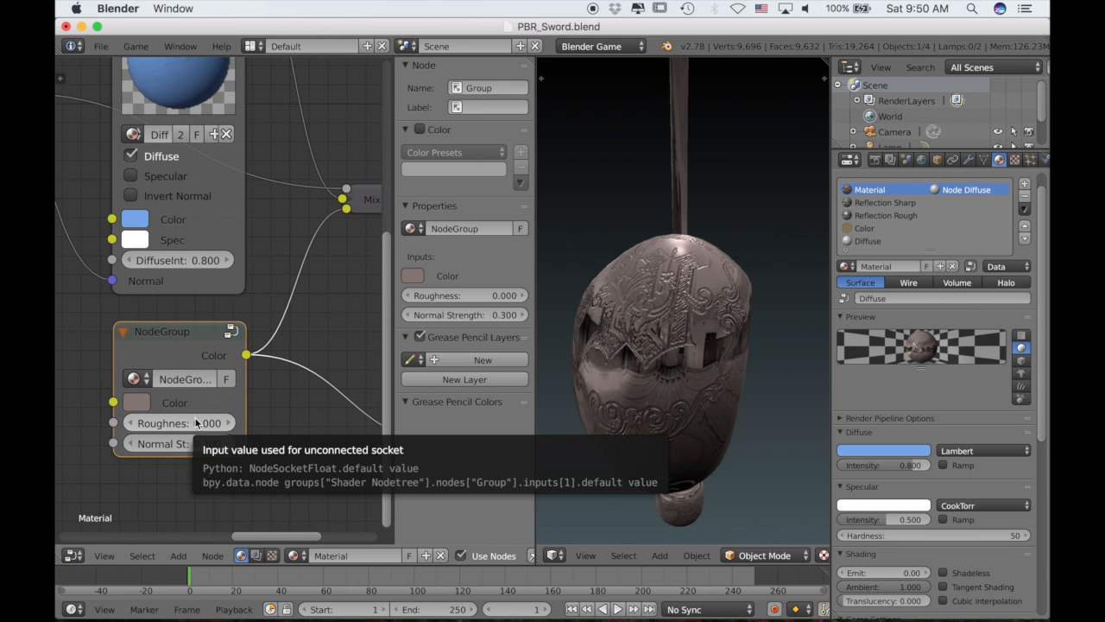
left_click_drag(196, 423, 197, 423)
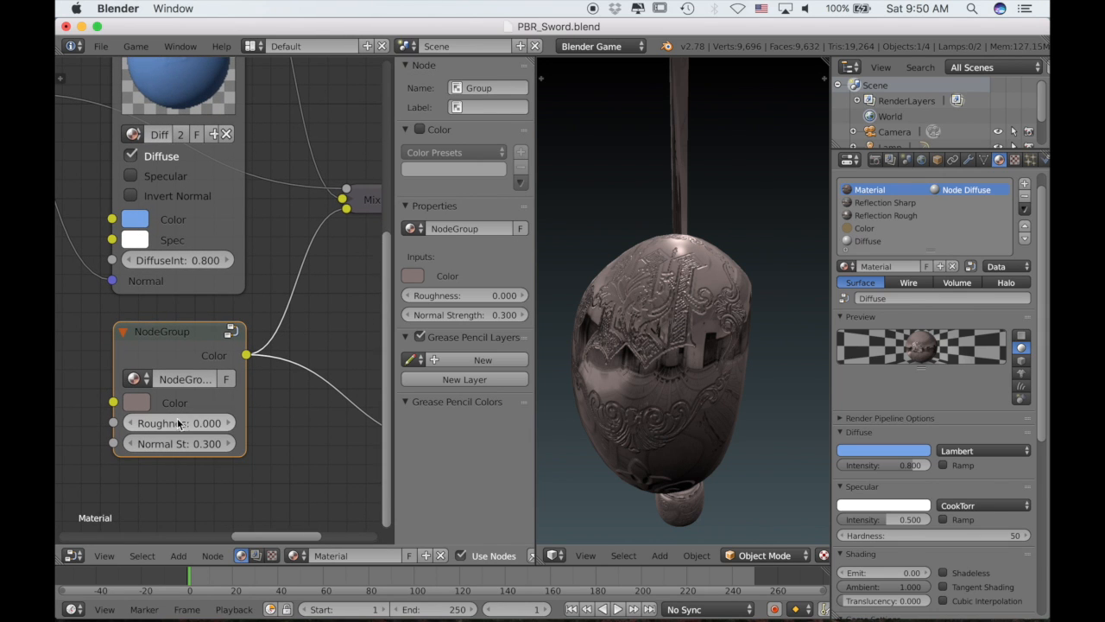
left_click_drag(168, 423, 229, 423)
Examine the reflections on the engraved sword guard from several angles.
scroll(605, 317, "left", 5)
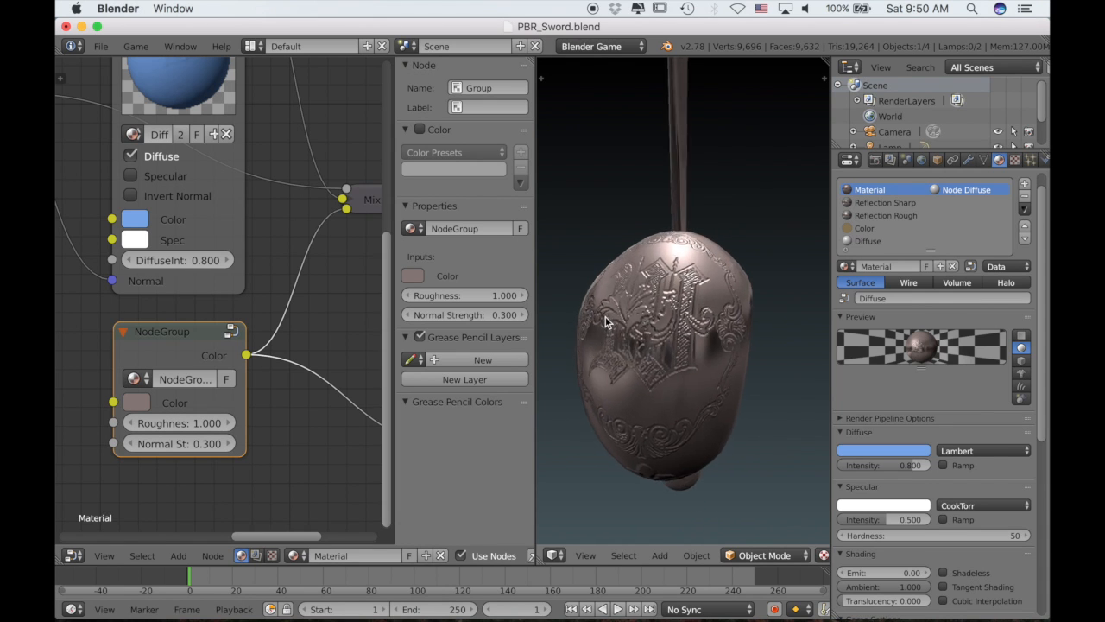
scroll(605, 316, "right", 4)
scroll(605, 317, "right", 2)
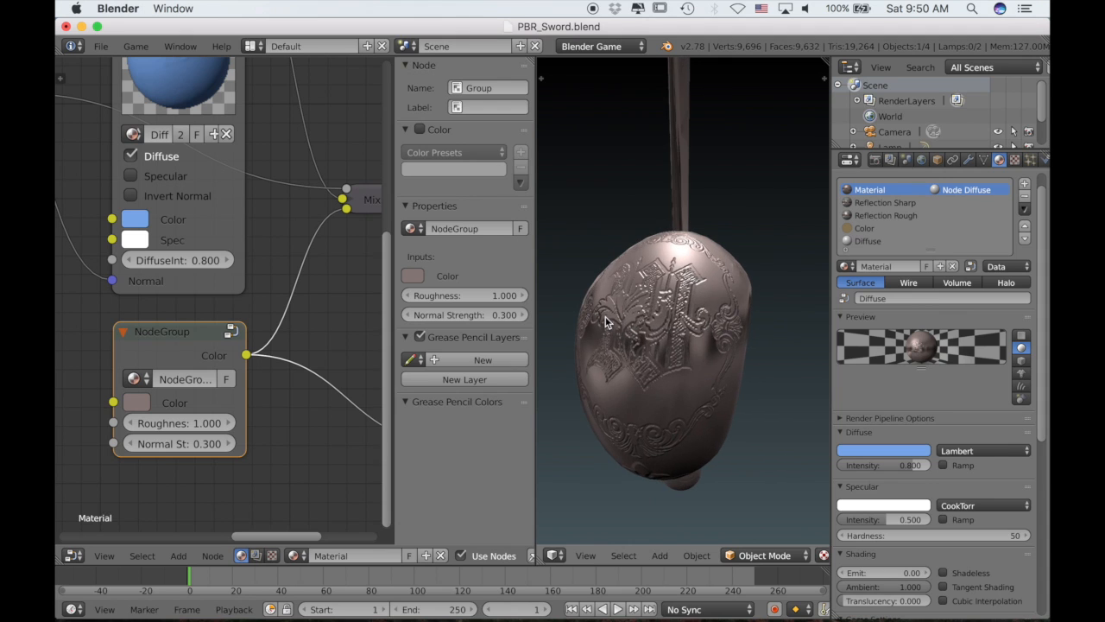
scroll(605, 317, "up", 3)
scroll(605, 317, "down", 4)
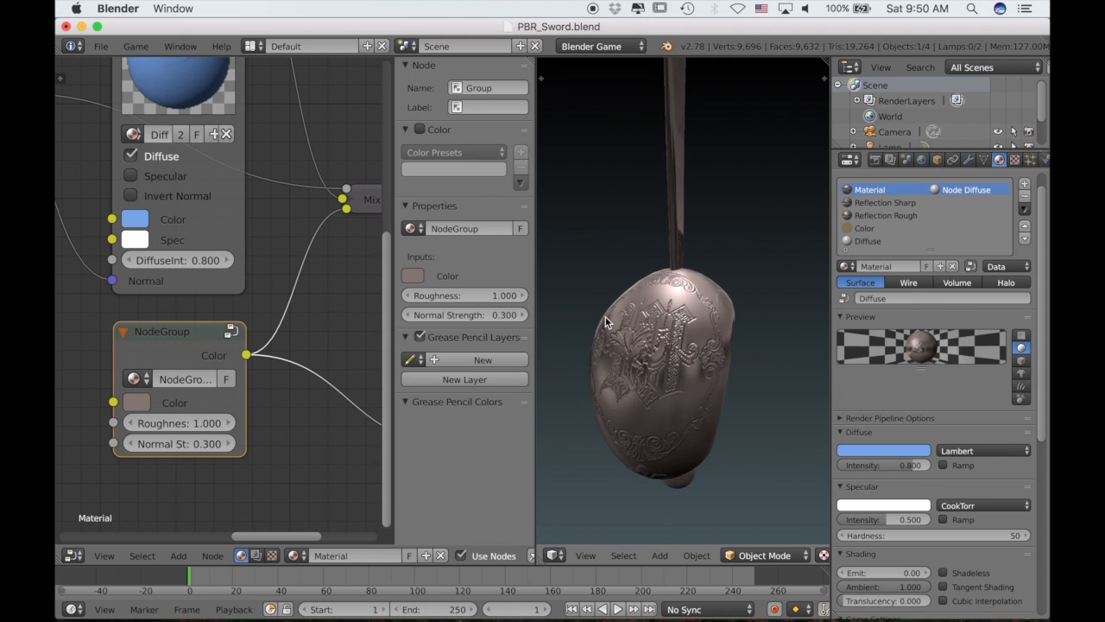
scroll(605, 321, "right", 4)
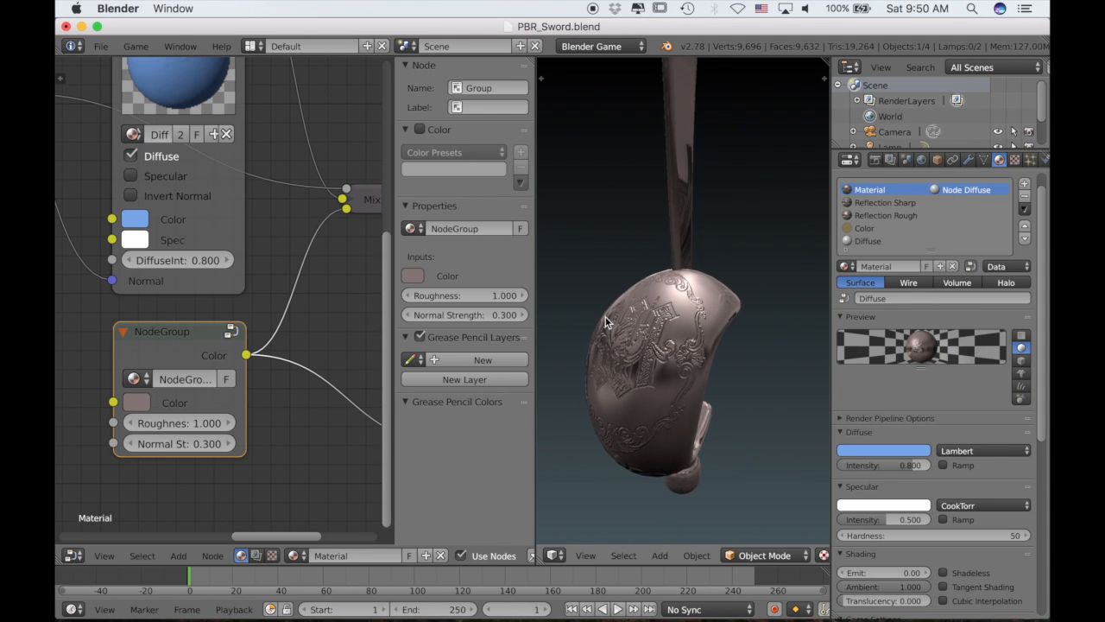
scroll(605, 321, "left", 4)
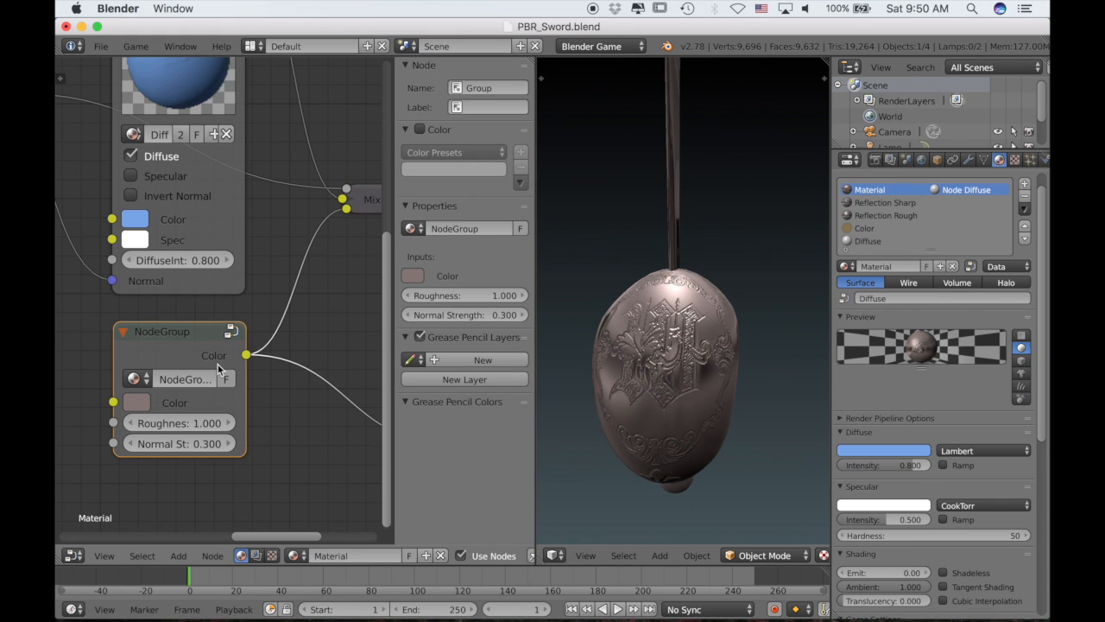
Rename the node group as Glossy Shader.
scroll(218, 363, "down", 2)
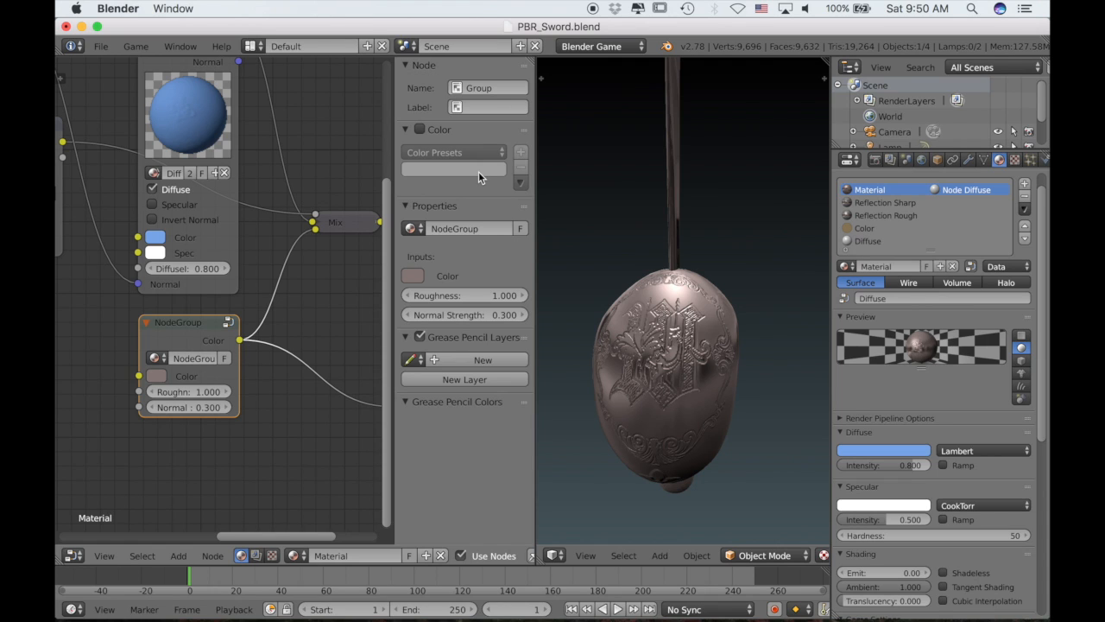
left_click(480, 228)
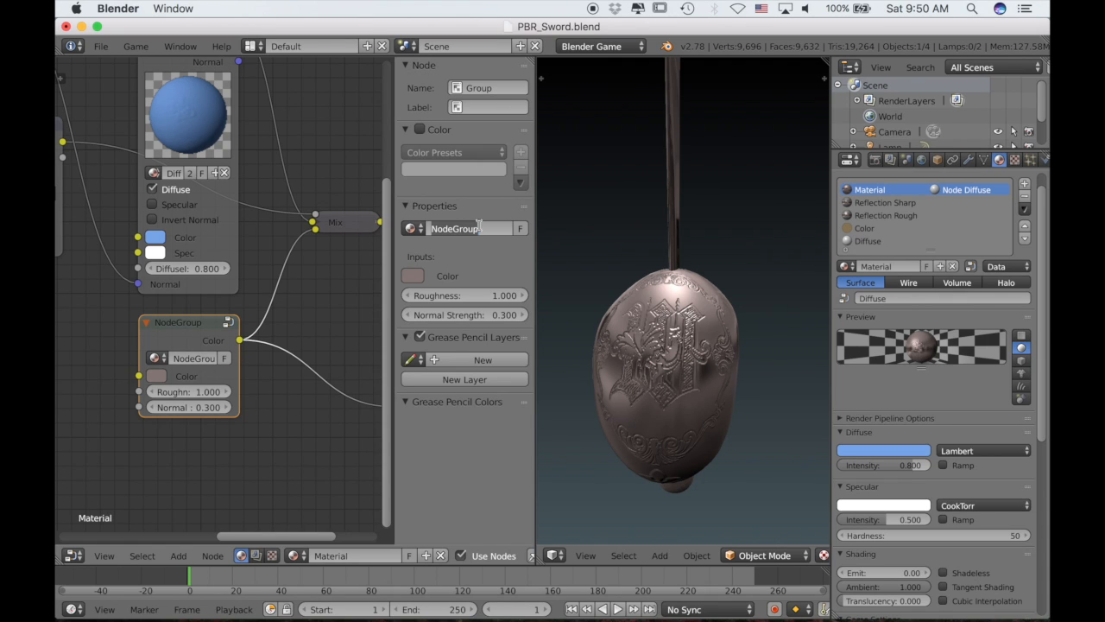
type("G")
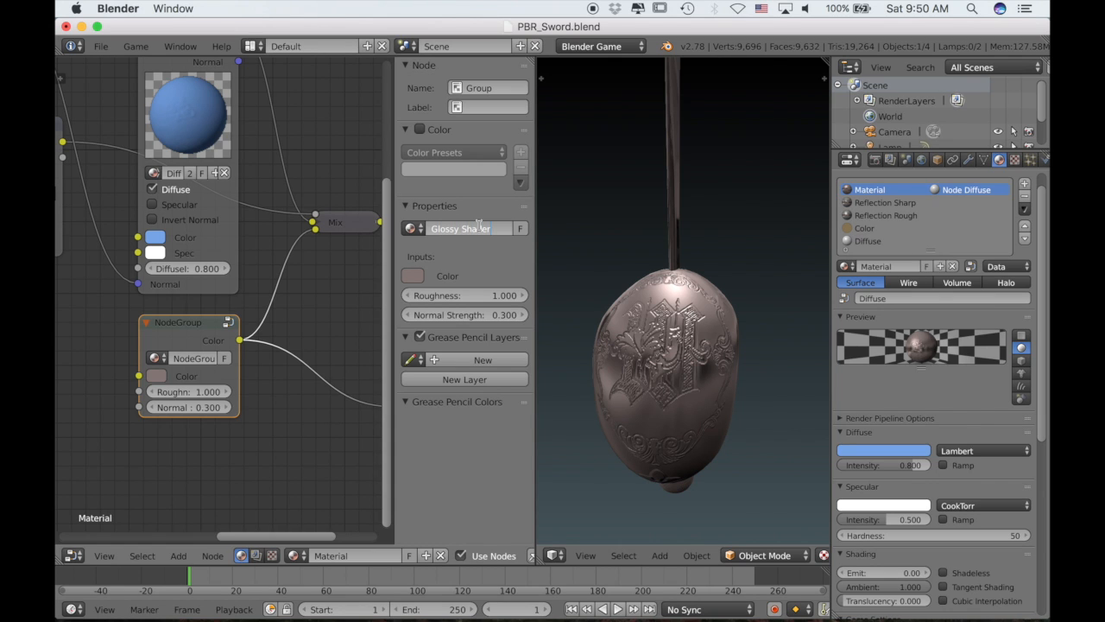
type("lossy Shader")
key("Return")
key("n")
Inside the Glossy Shader group, expose the Normal Map node's Color socket as a new group input, replacing its texture link.
scroll(309, 407, "left", 5)
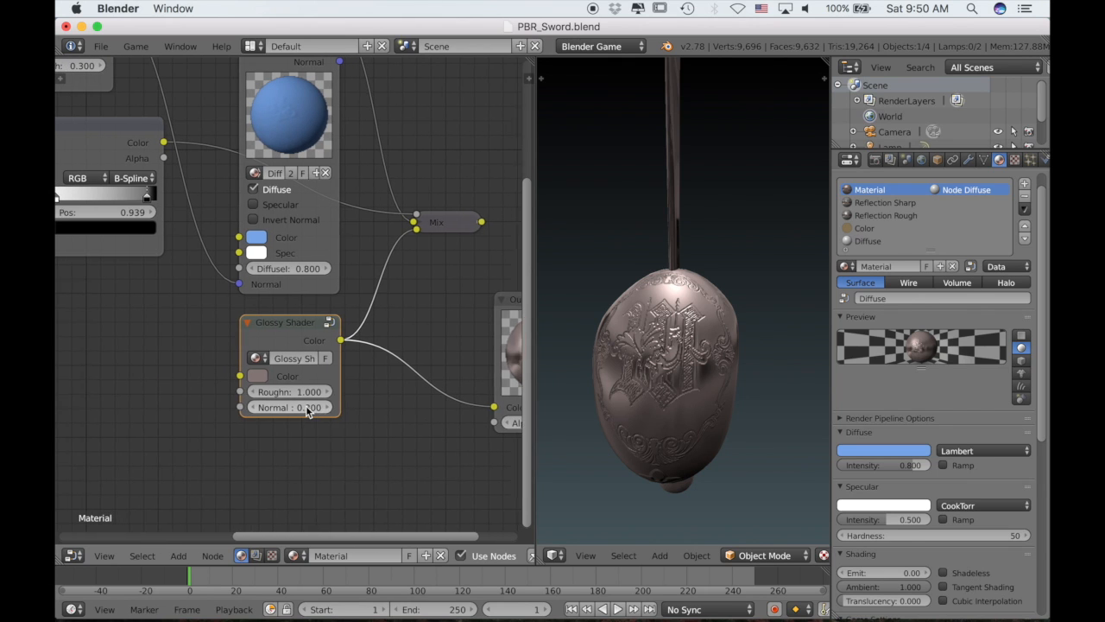
key("Tab")
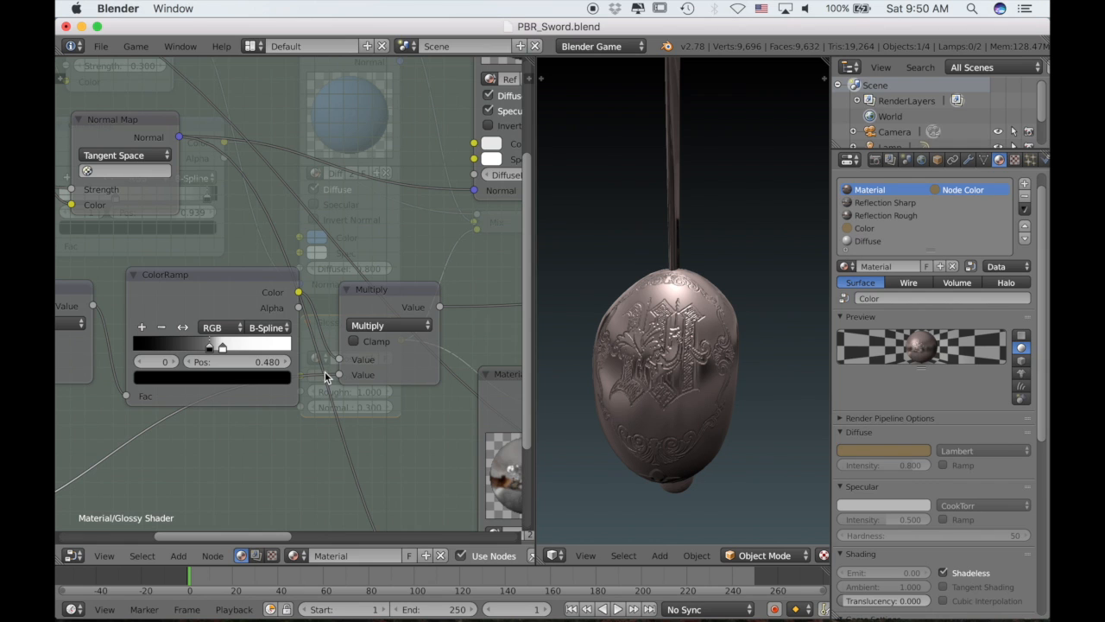
scroll(325, 372, "down", 4)
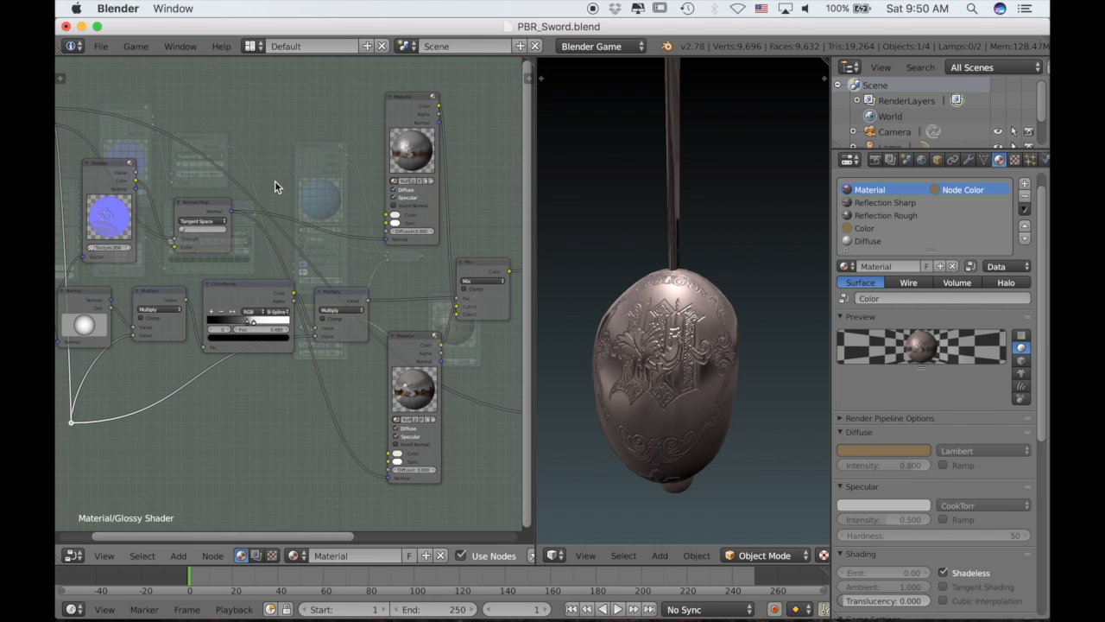
scroll(181, 276, "left", 10)
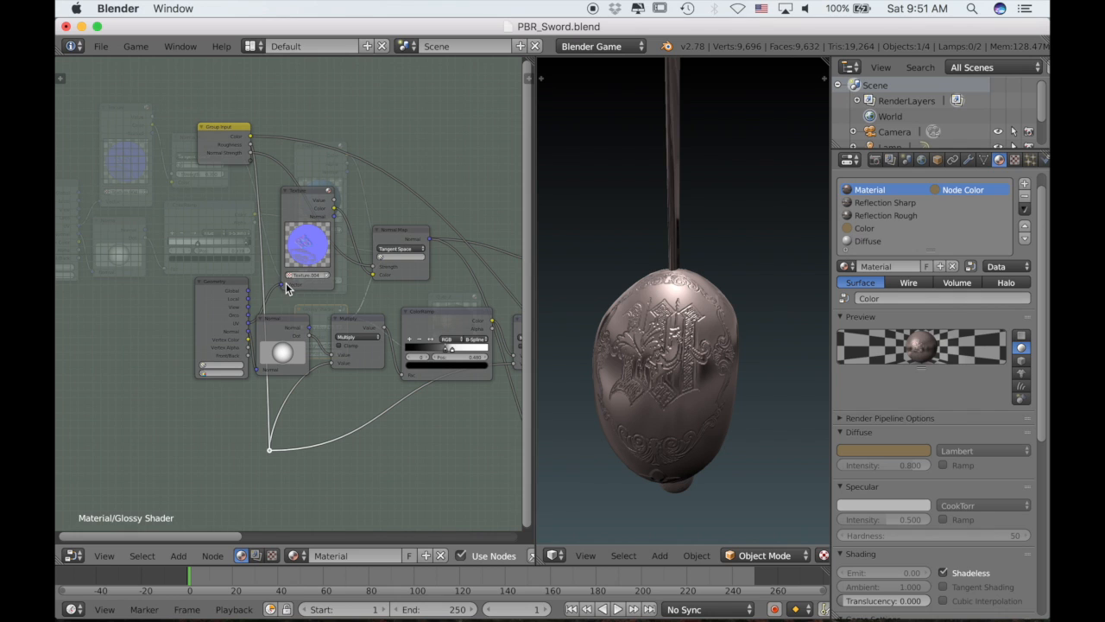
mouse_move(280, 283)
left_mouse_down()
mouse_move(255, 266)
mouse_move(284, 285)
left_mouse_up()
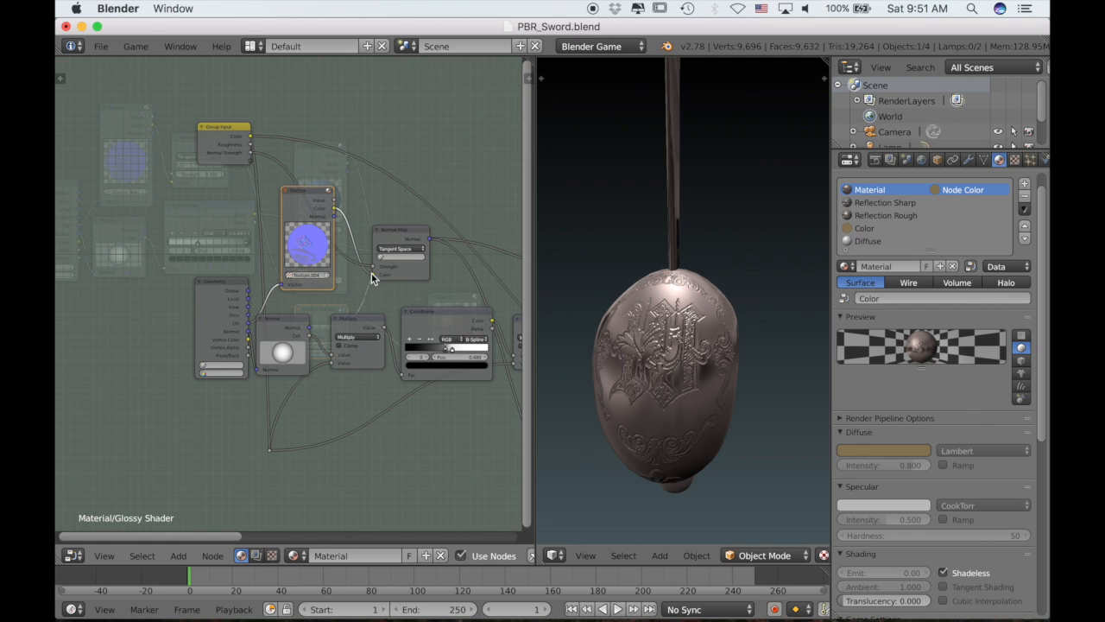
scroll(361, 275, "right", 3)
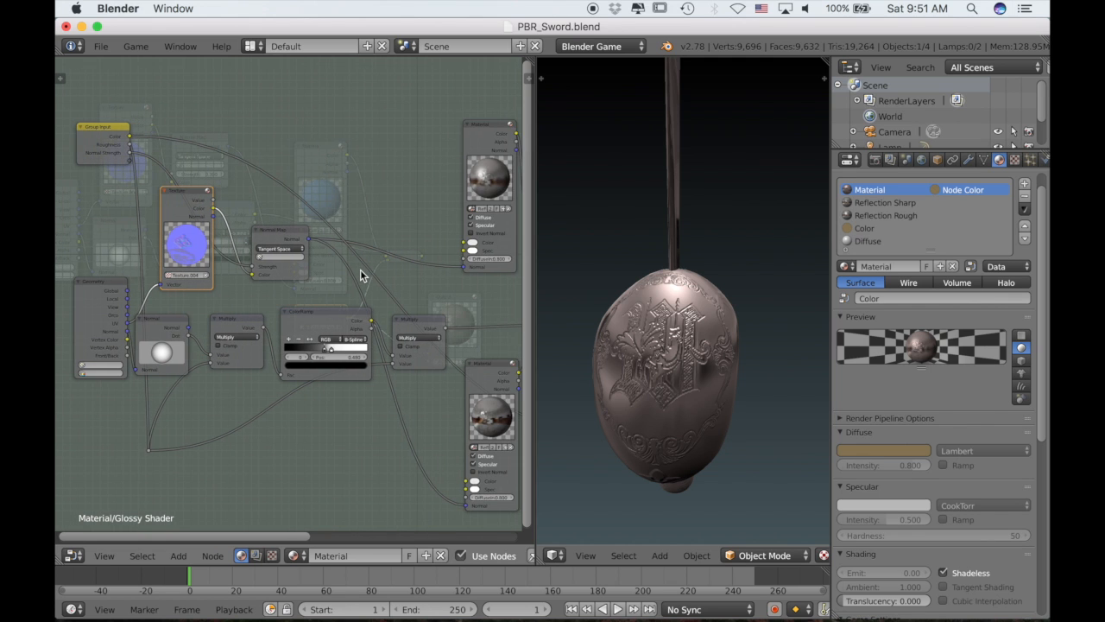
scroll(362, 275, "left", 1)
scroll(362, 276, "left", 1)
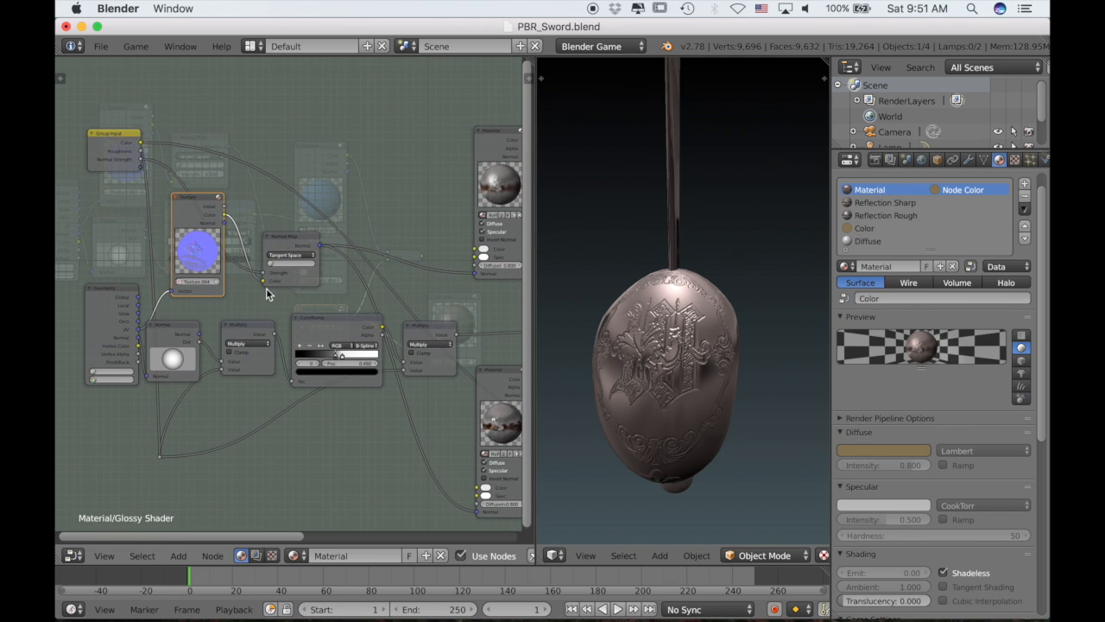
left_click_drag(261, 282, 142, 170)
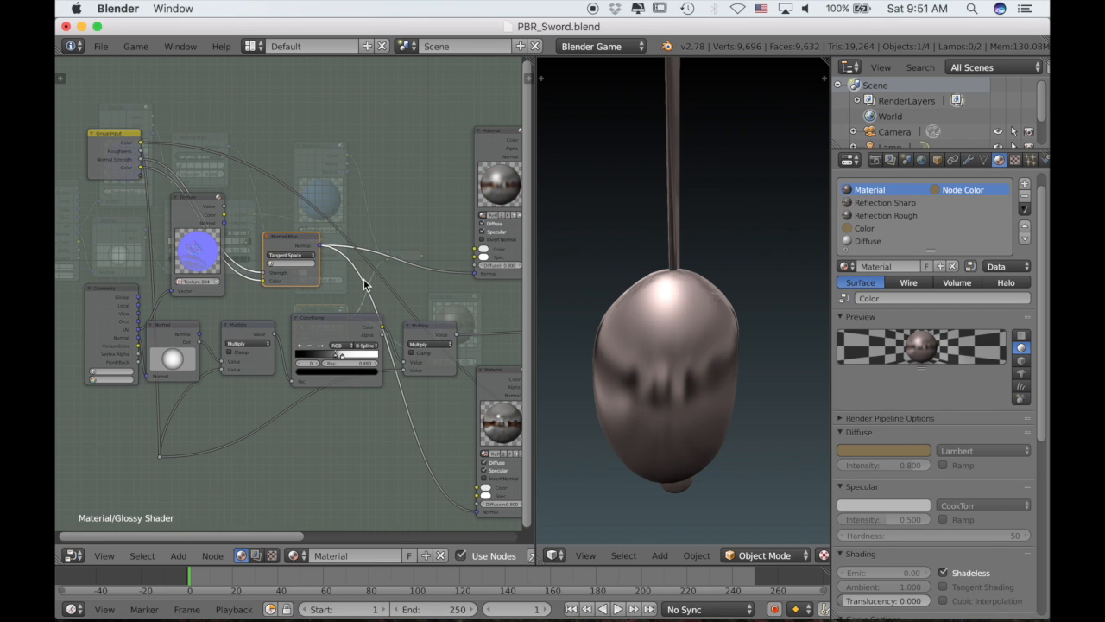
Rename the group's new Color input as Normal, move it above Normal Strength, and exit the group.
key("t")
key("t")
key("n")
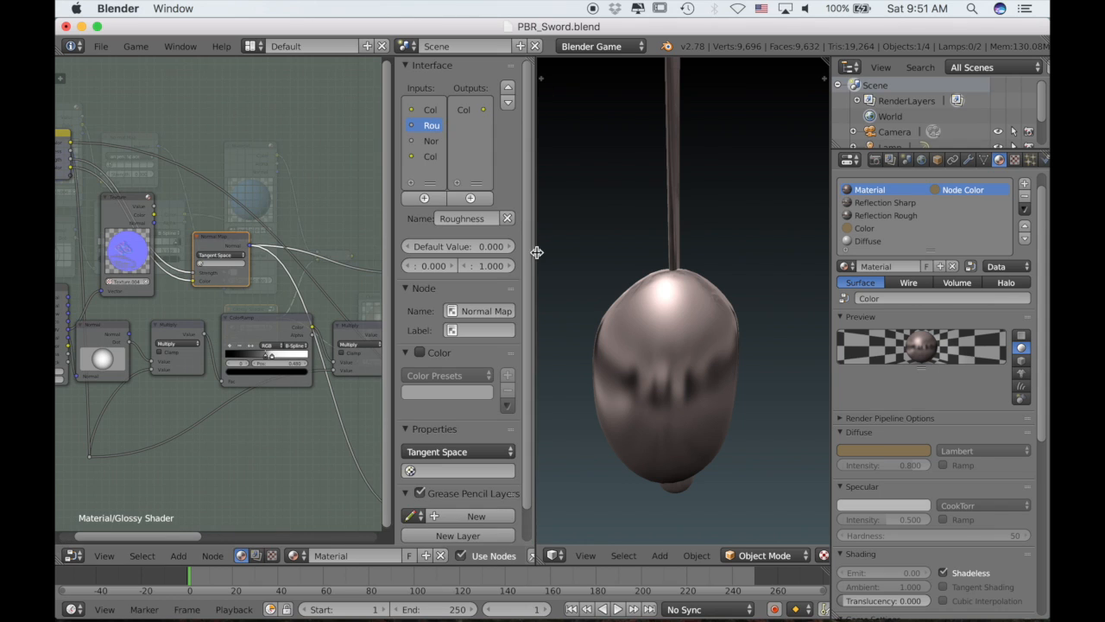
left_click(431, 157)
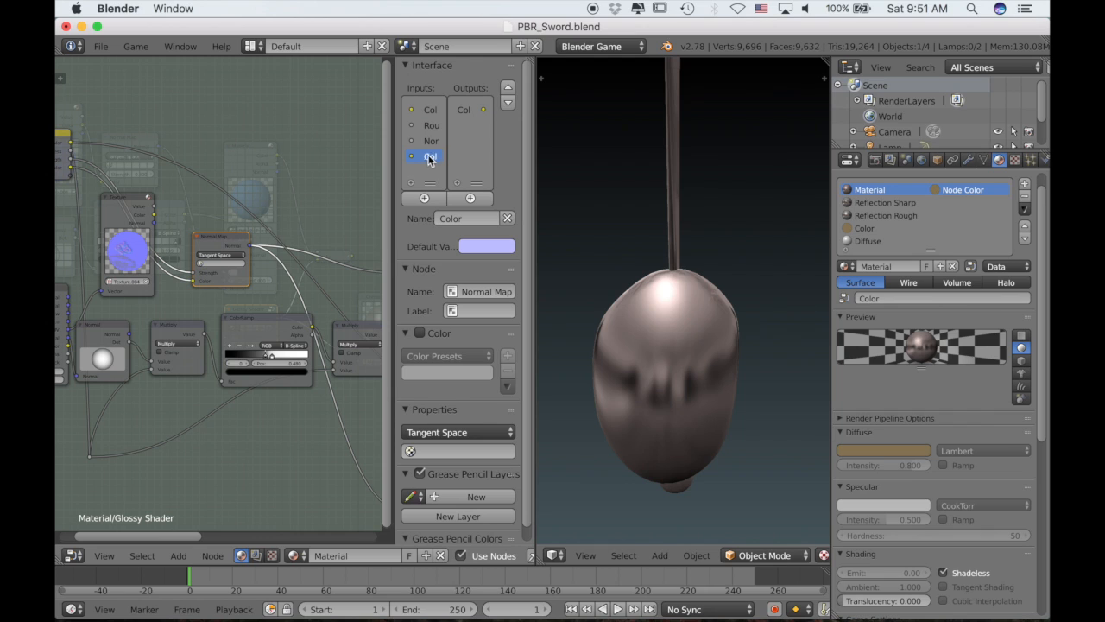
double_click(431, 157)
type("No")
key("Return")
left_click(510, 88)
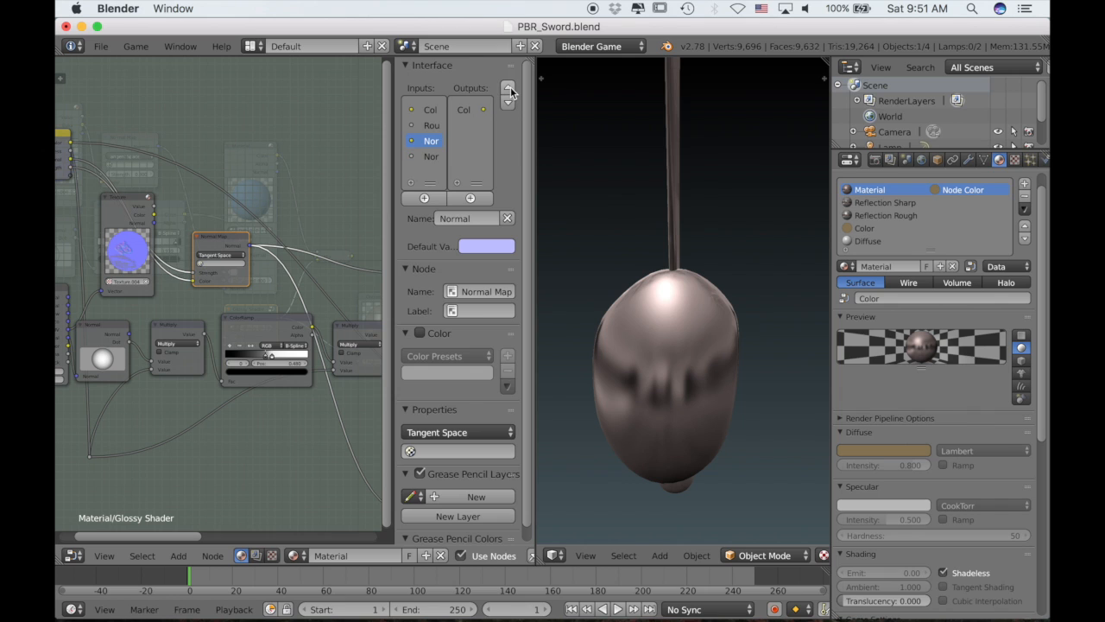
scroll(170, 205, "left", 3)
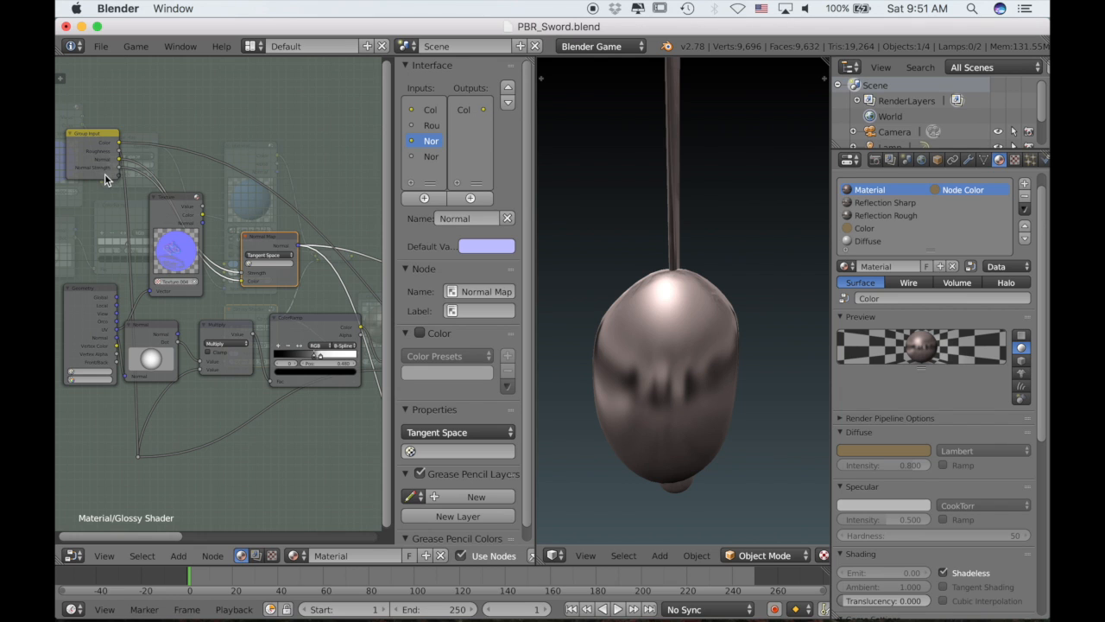
key("Tab")
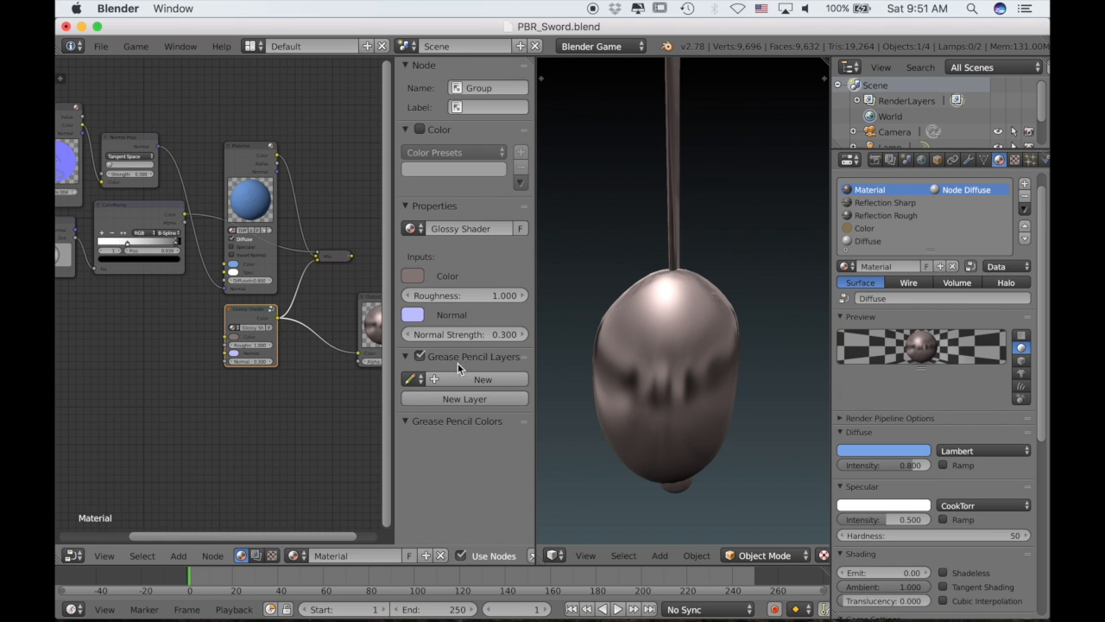
Add a Geometry input node to the main material tree, below the existing ColorRamp and Normal nodes.
scroll(195, 403, "up", 2)
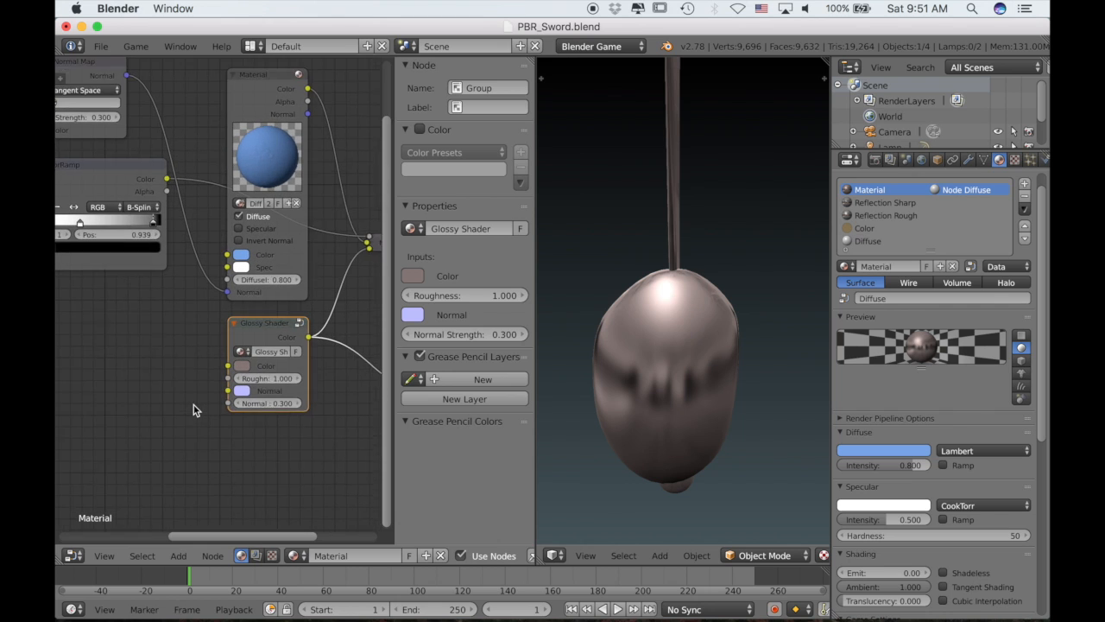
scroll(193, 405, "up", 1)
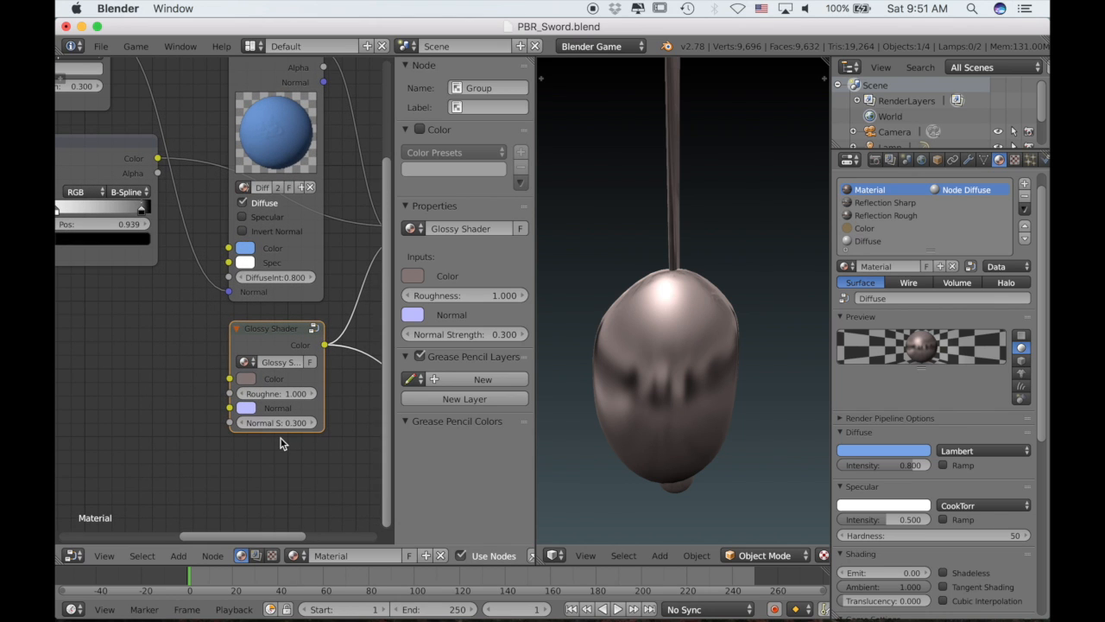
middle_click_drag(665, 351, 615, 385)
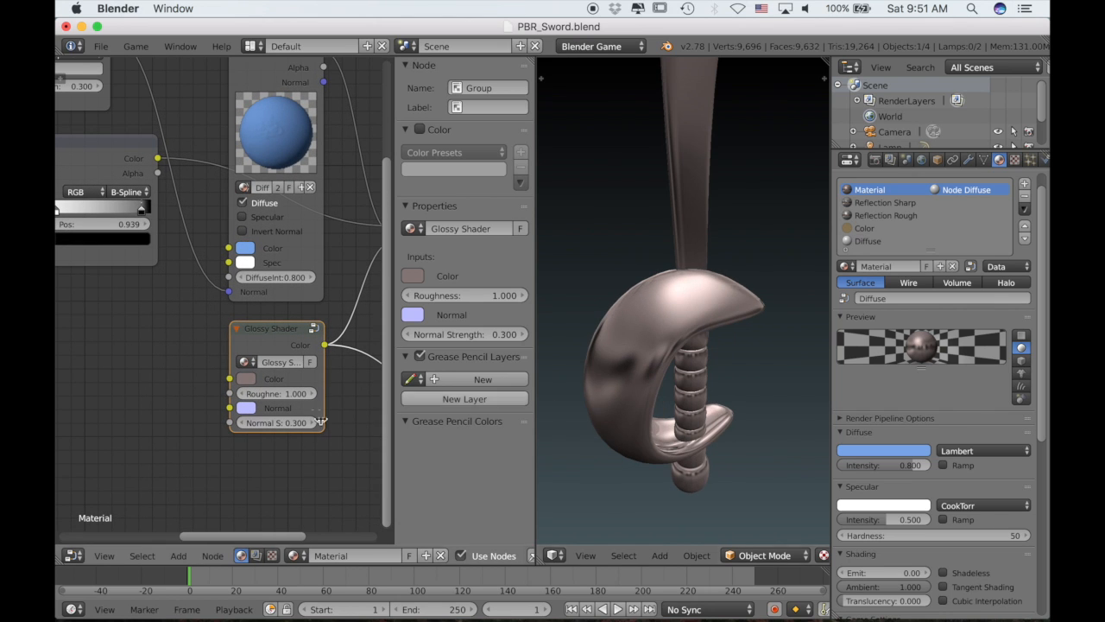
scroll(176, 424, "left", 1)
scroll(176, 429, "down", 3)
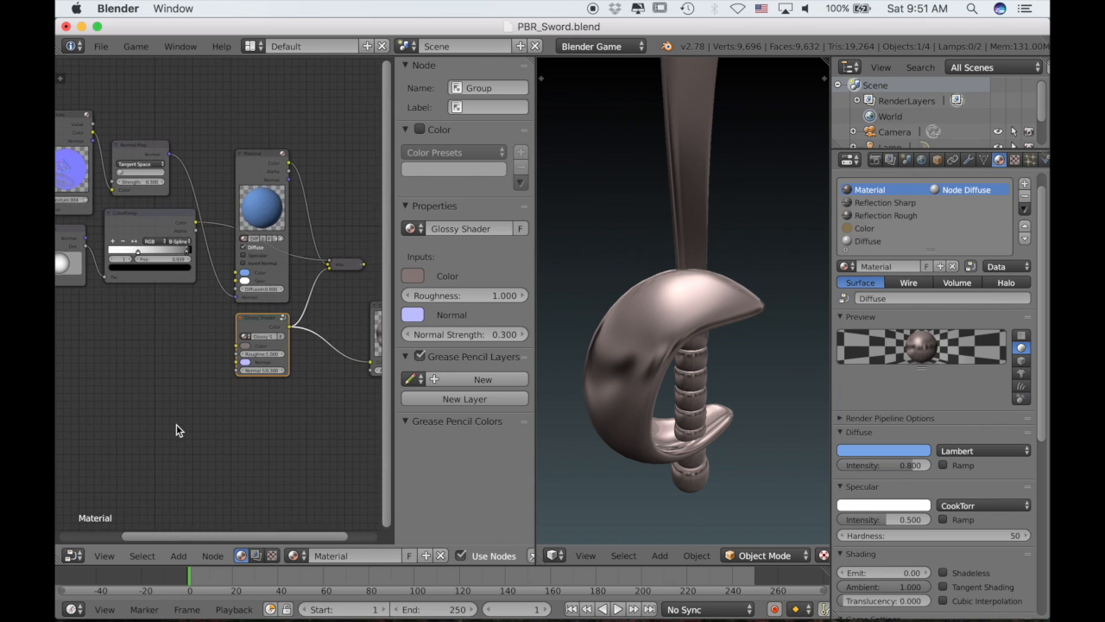
key("shift+a")
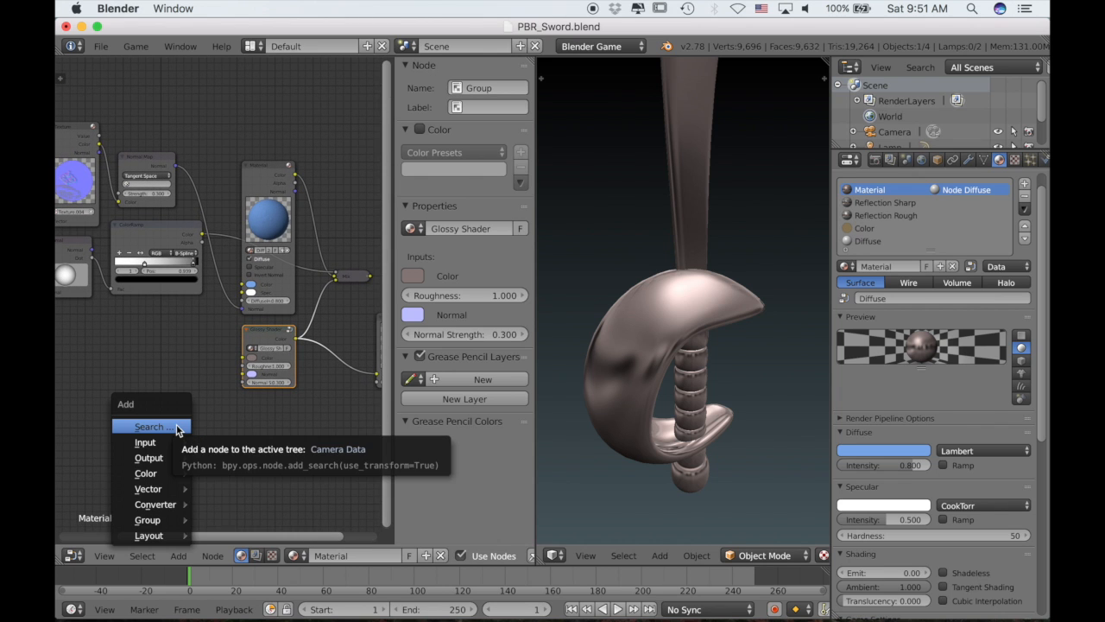
mouse_move(173, 441)
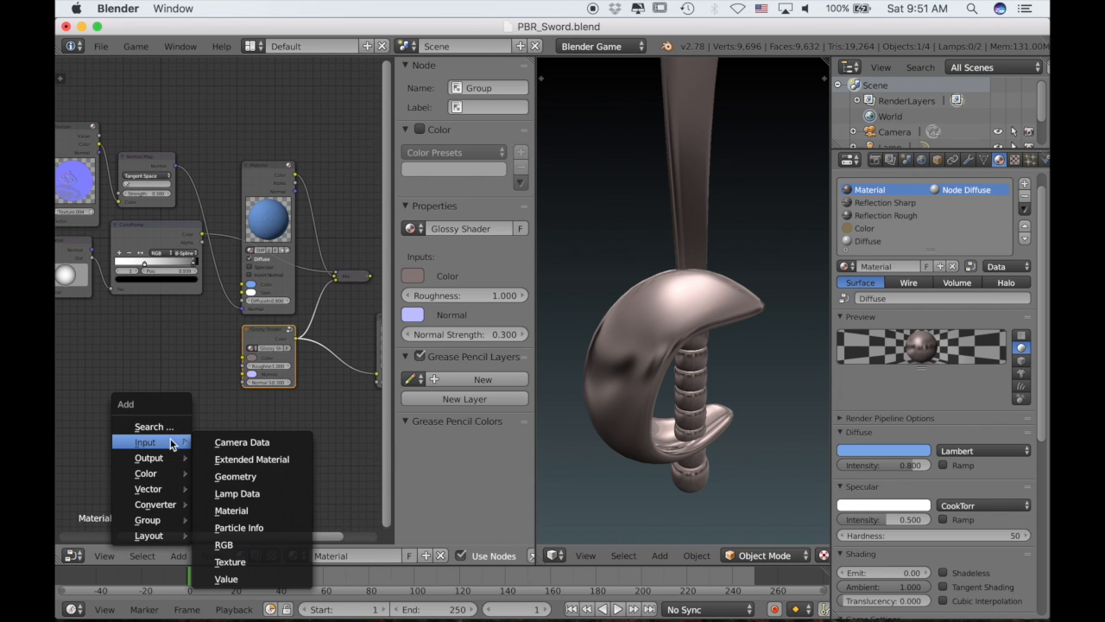
left_click(226, 478)
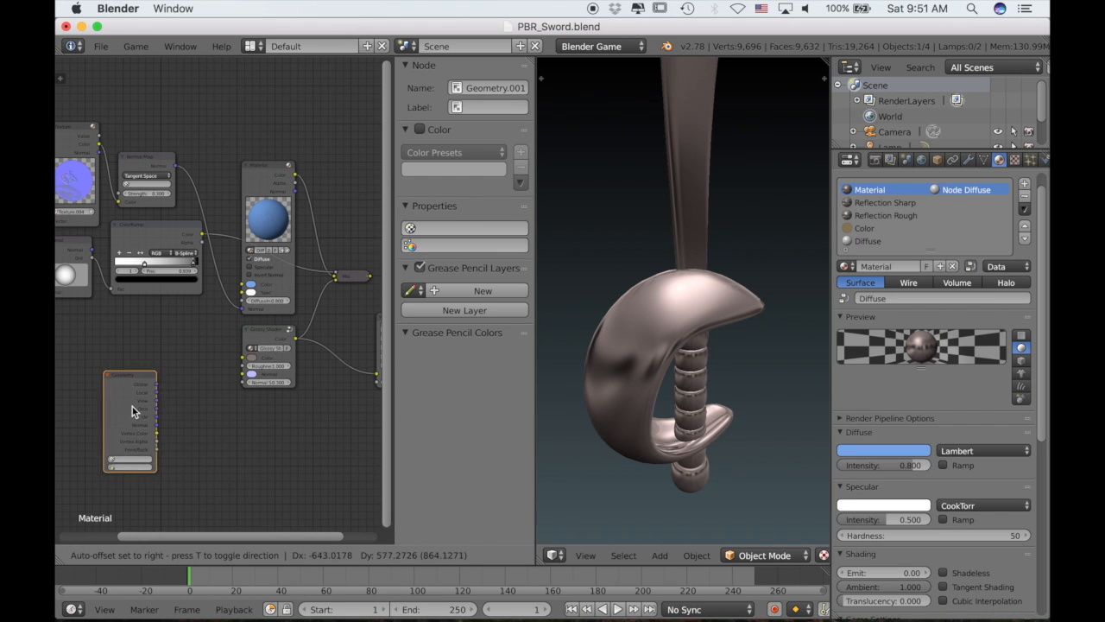
left_click(96, 362)
Add a Texture node between the new Geometry node and the Glossy Shader node, and assign Texture.004 to it.
key("shift+a")
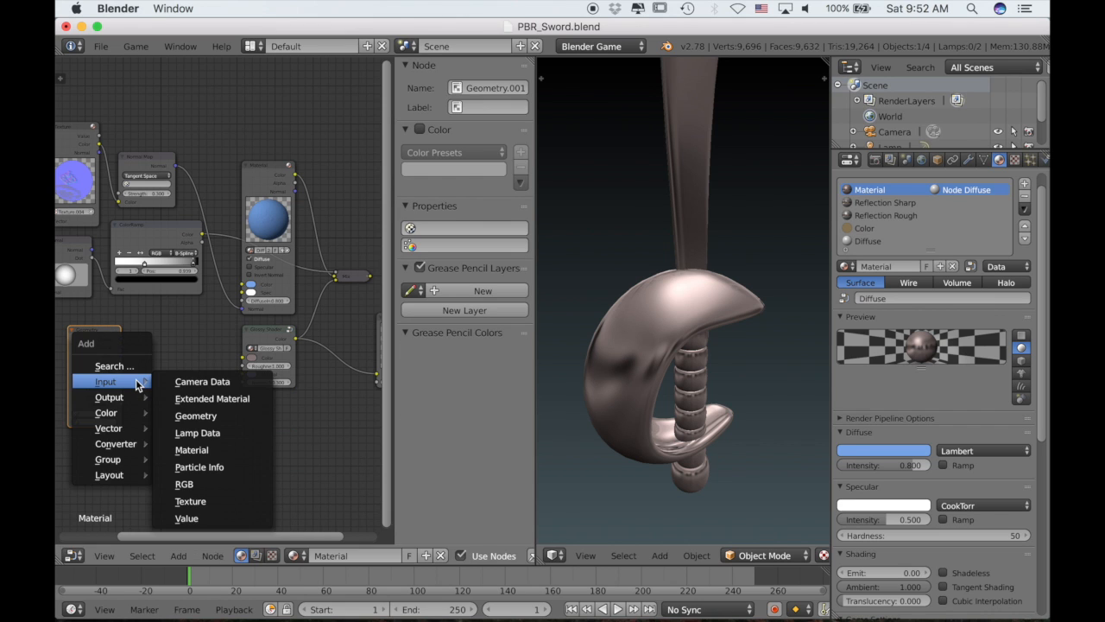
left_click(211, 500)
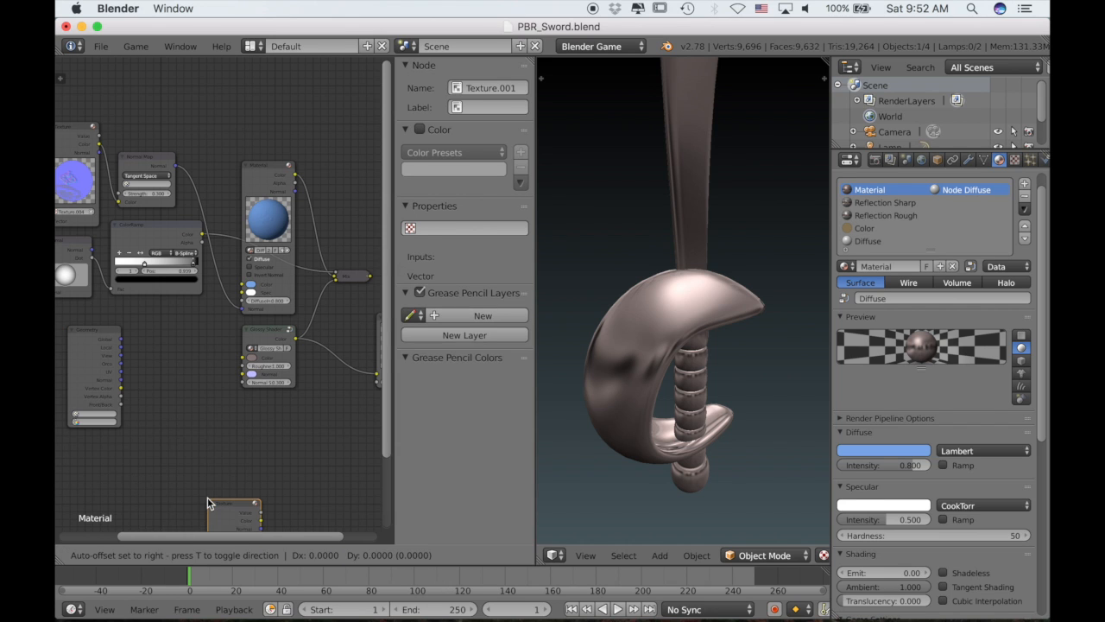
left_click(143, 334)
scroll(168, 393, "up", 2)
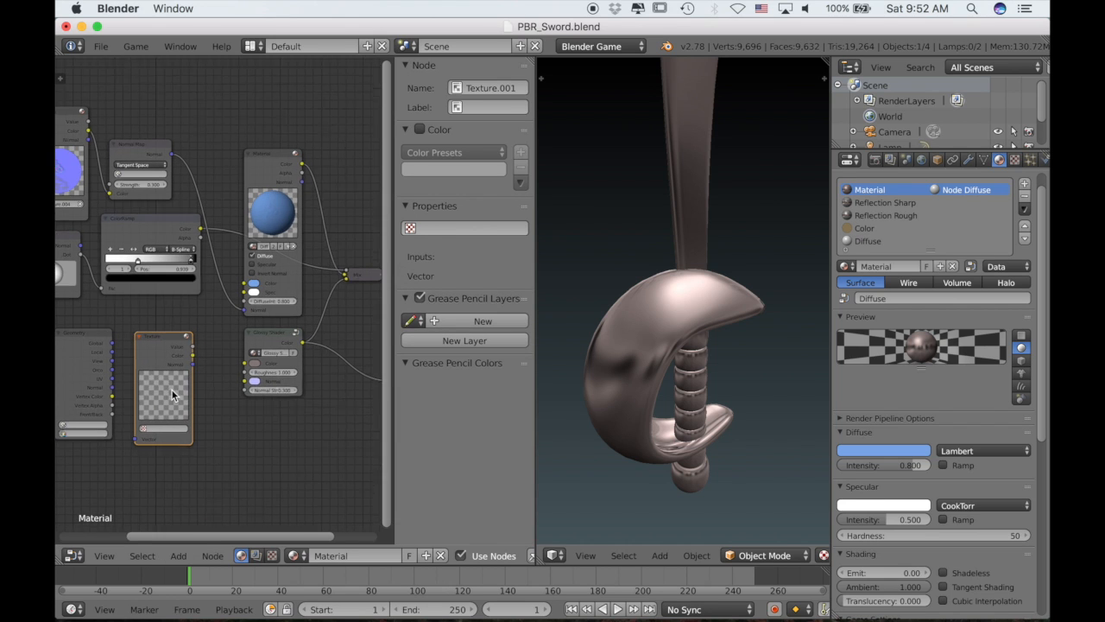
key("n")
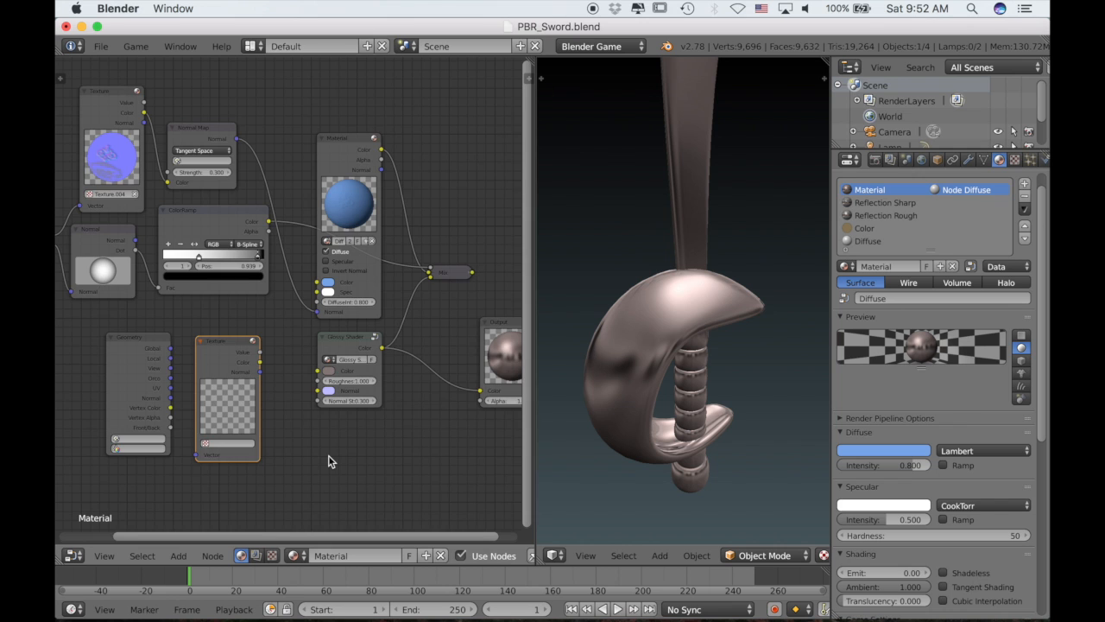
scroll(328, 460, "up", 3)
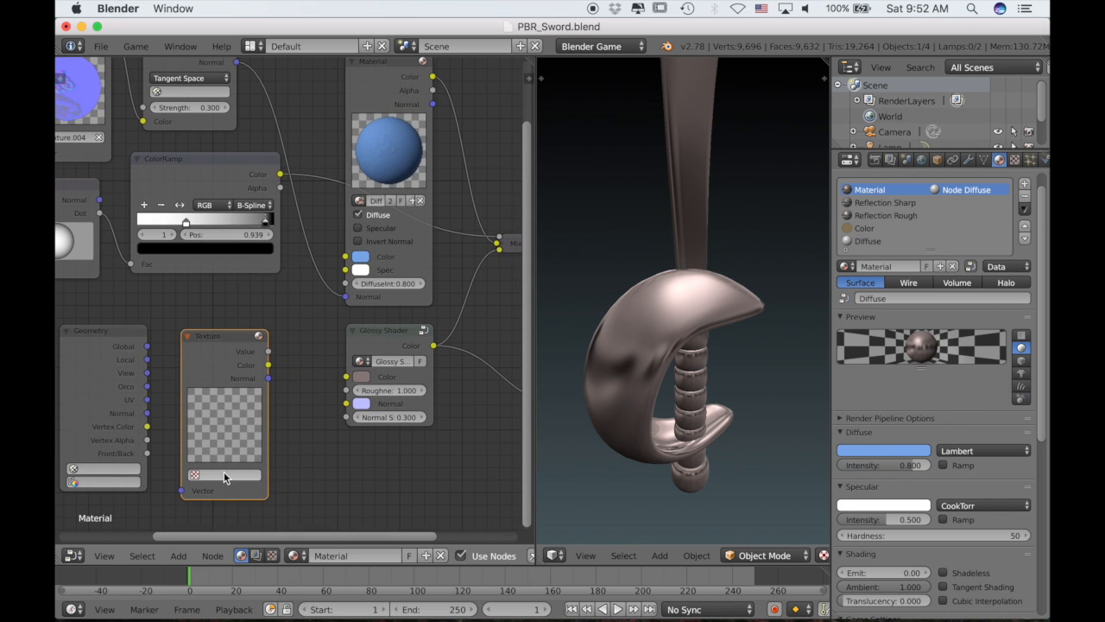
left_click(223, 472)
left_click(218, 521)
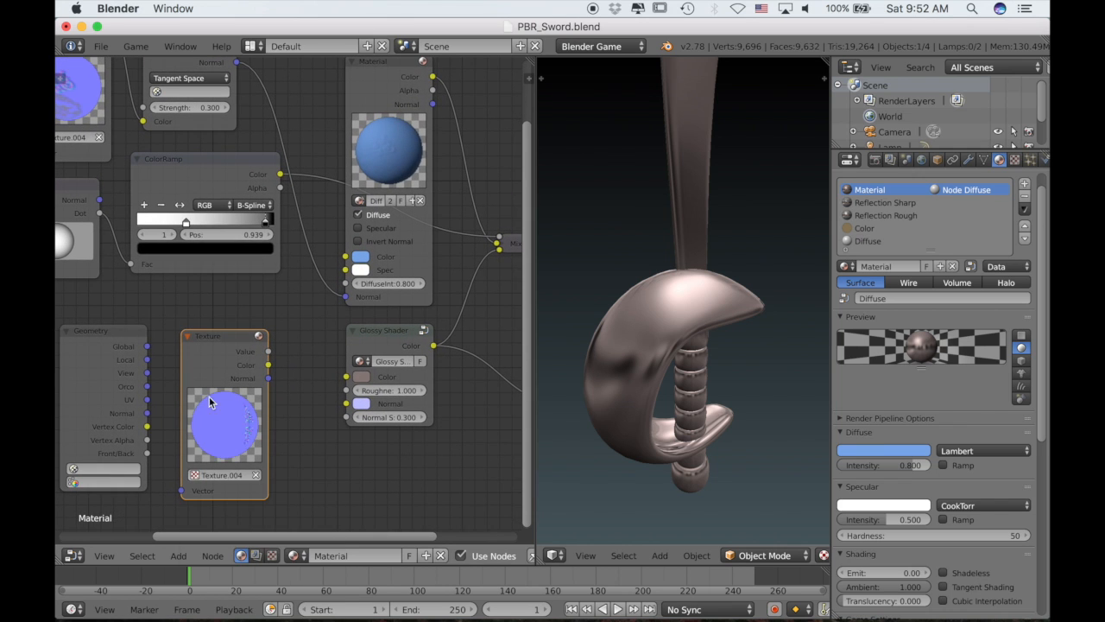
Link the Geometry node's UV to the Texture node's Vector, and the texture's Color to the Glossy Shader's Normal input.
left_click_drag(147, 400, 163, 456)
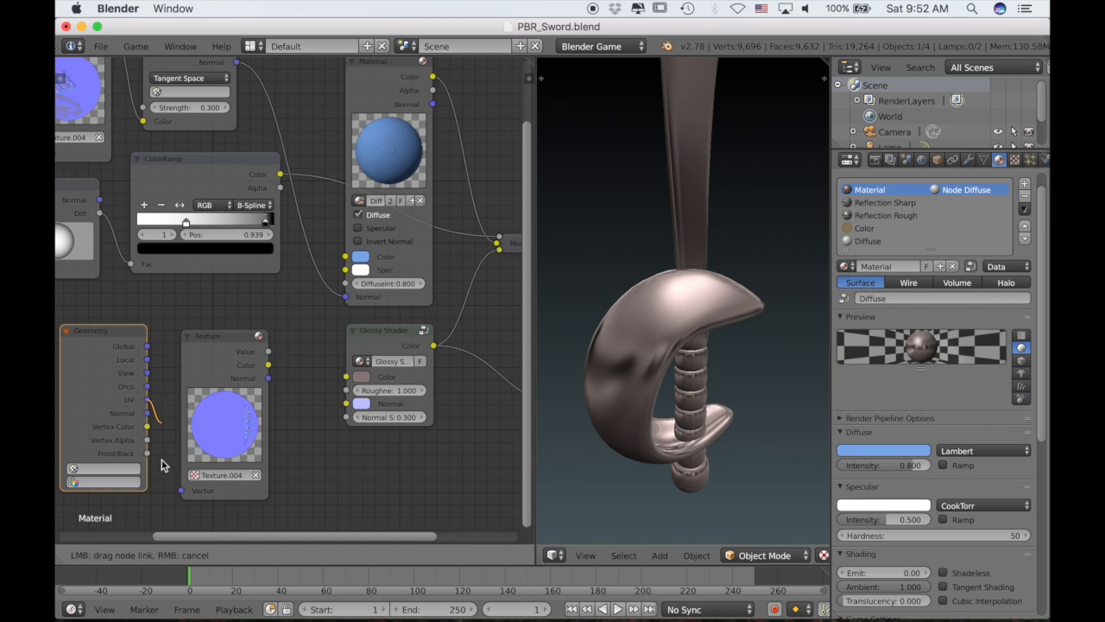
left_click_drag(189, 496, 191, 499)
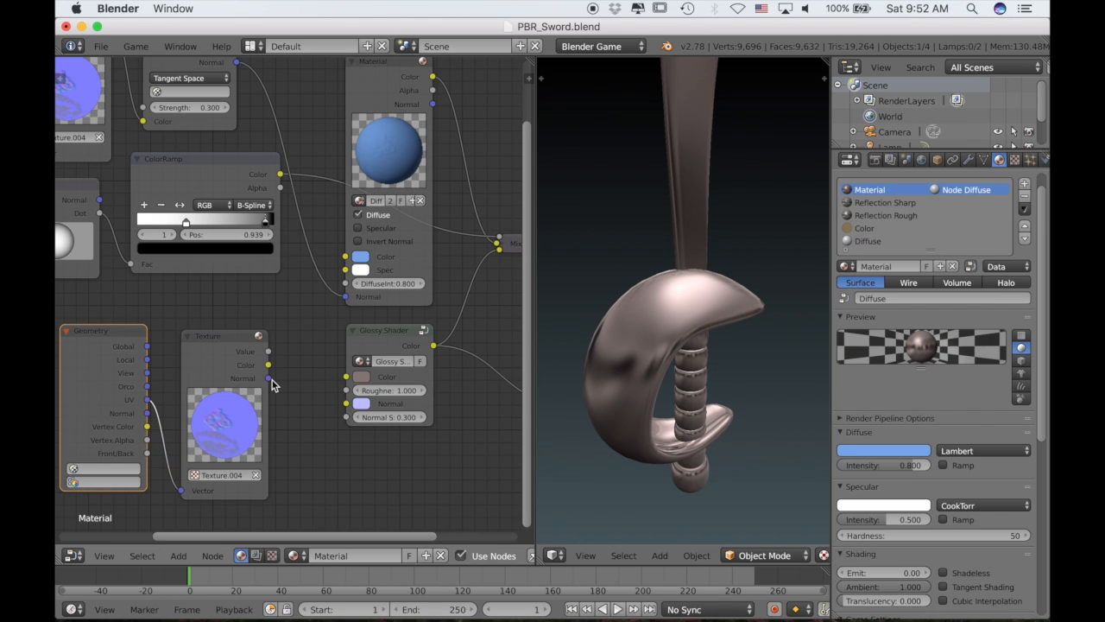
left_click_drag(268, 366, 347, 404)
scroll(612, 376, "left", 8)
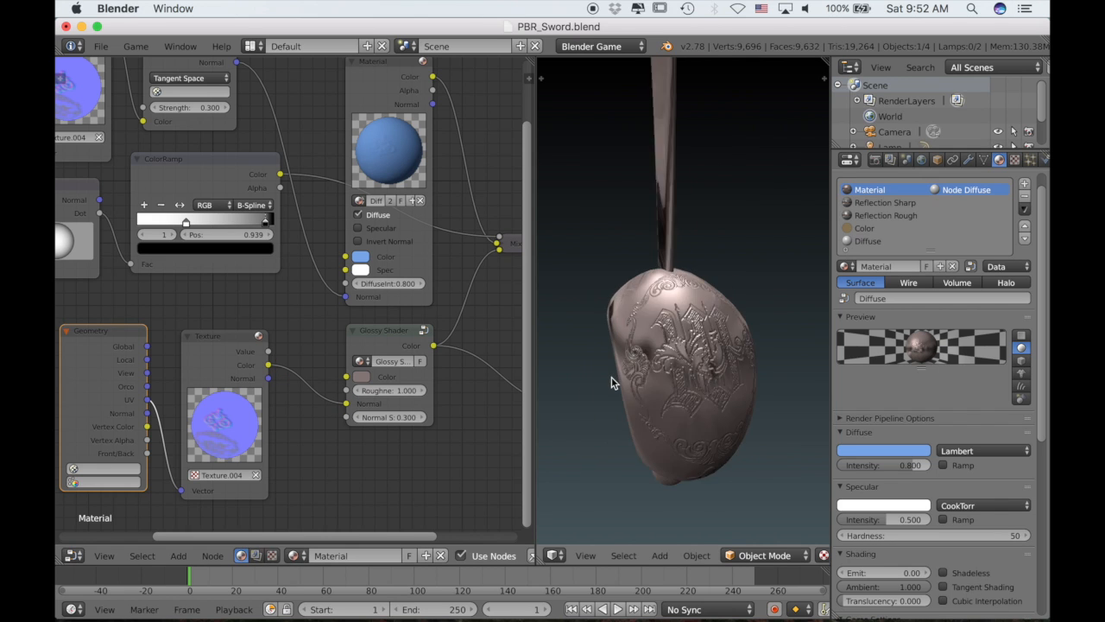
scroll(611, 376, "left", 10)
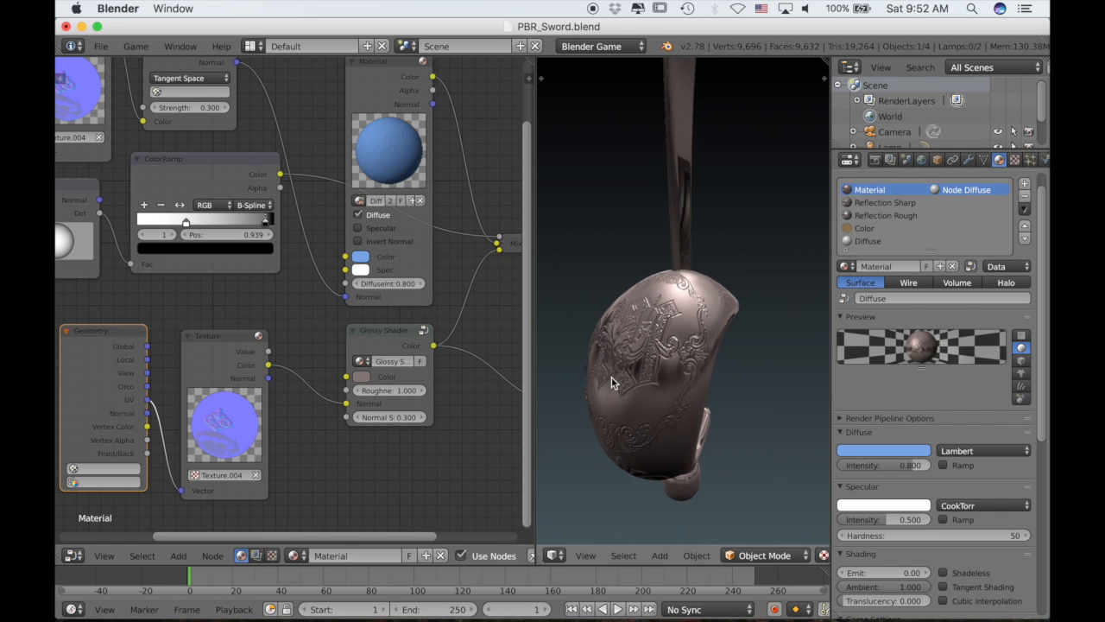
scroll(612, 378, "left", 10)
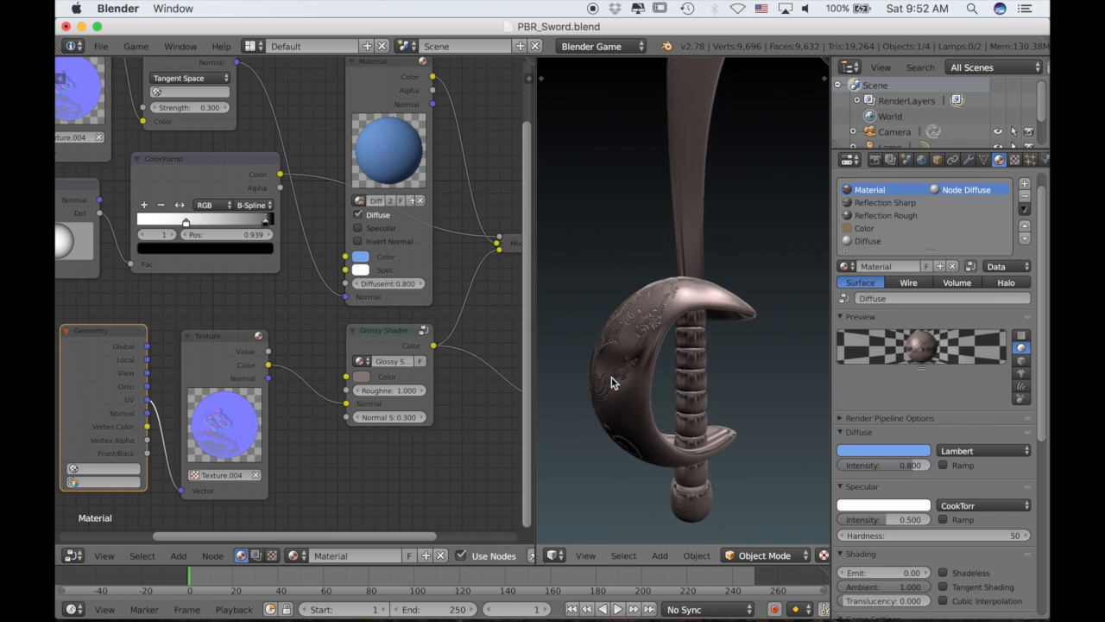
scroll(611, 382, "left", 10)
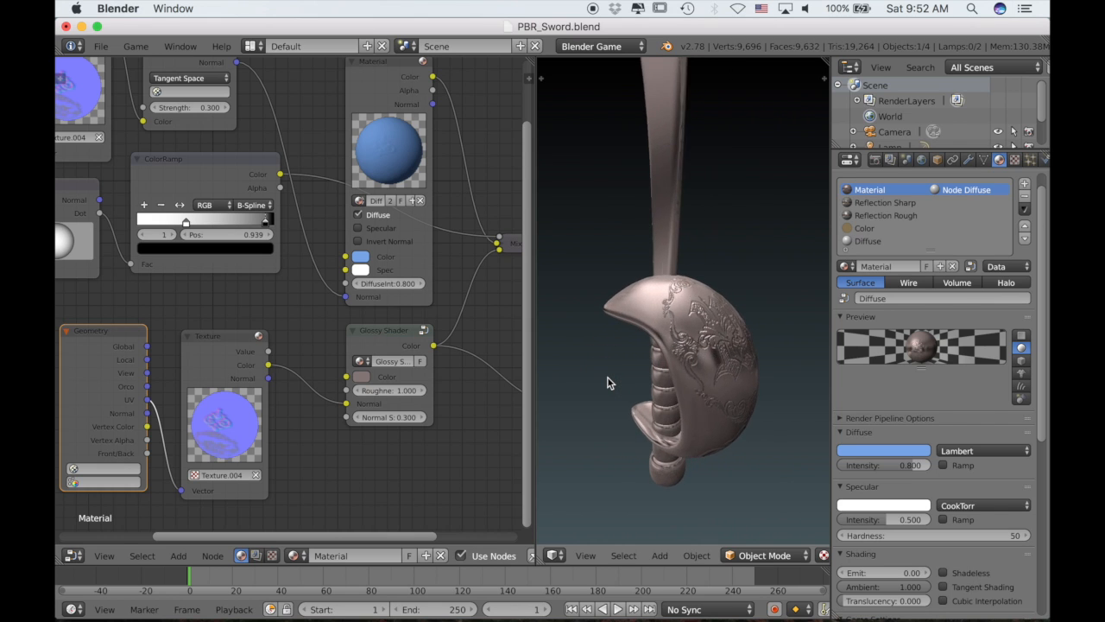
scroll(608, 382, "left", 8)
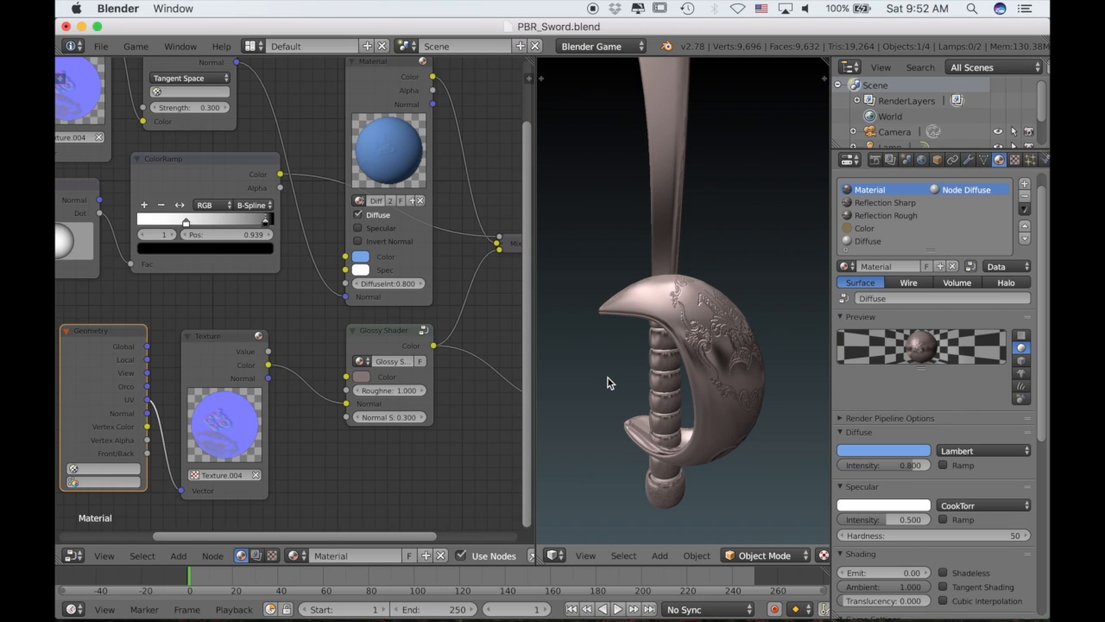
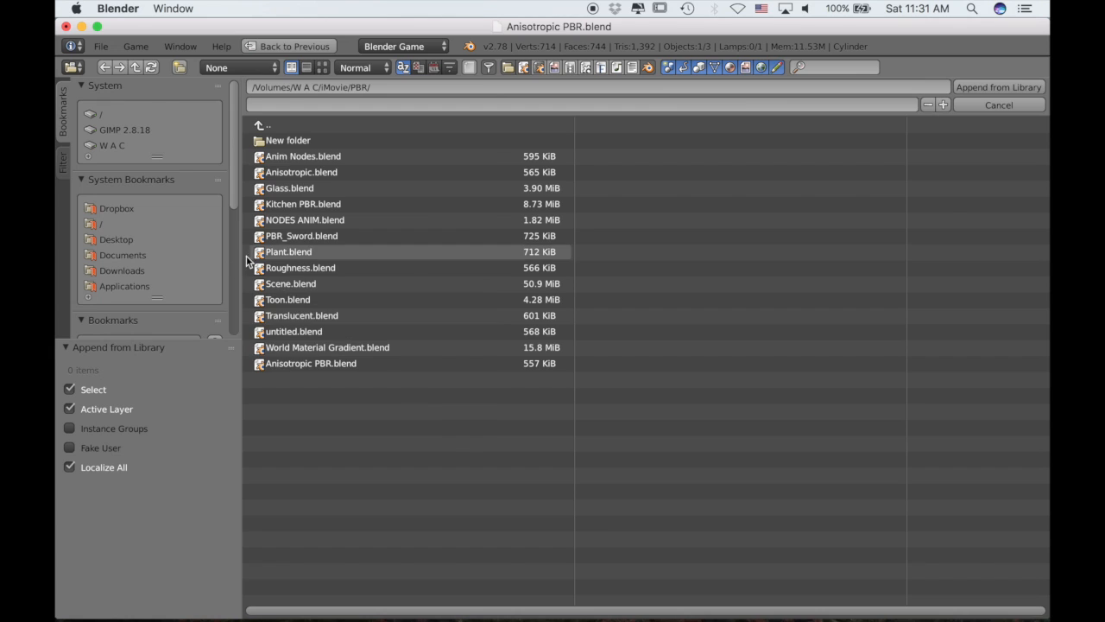
Append the Glossy Shader node group from the node trees of PBR_Sword.blend into Anisotropic PBR.blend.
left_click(276, 231)
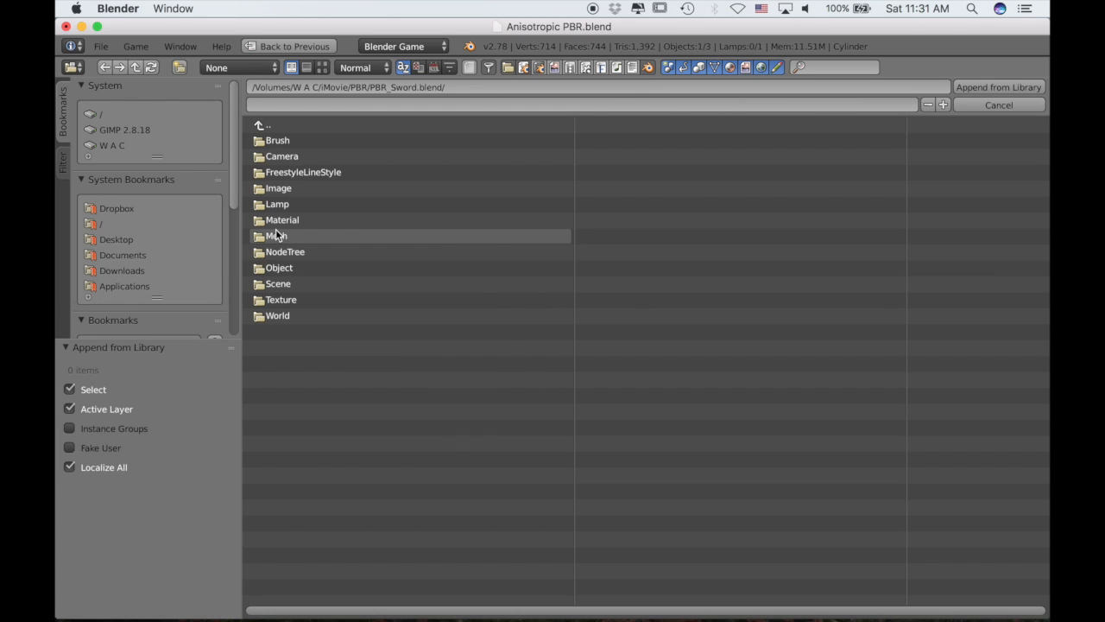
left_click(282, 255)
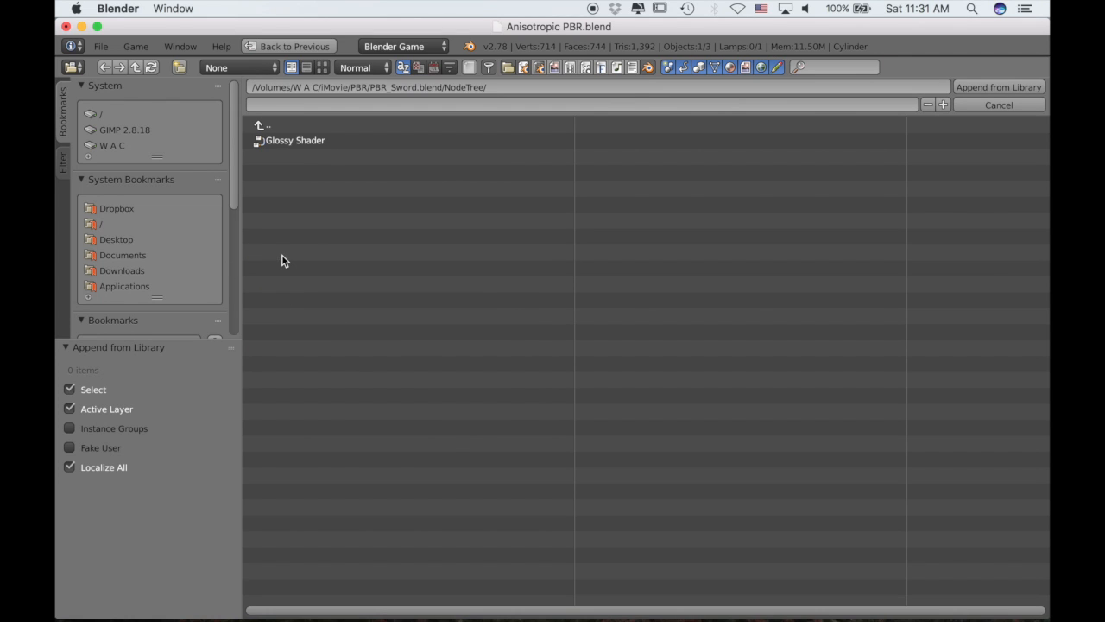
left_click(293, 143)
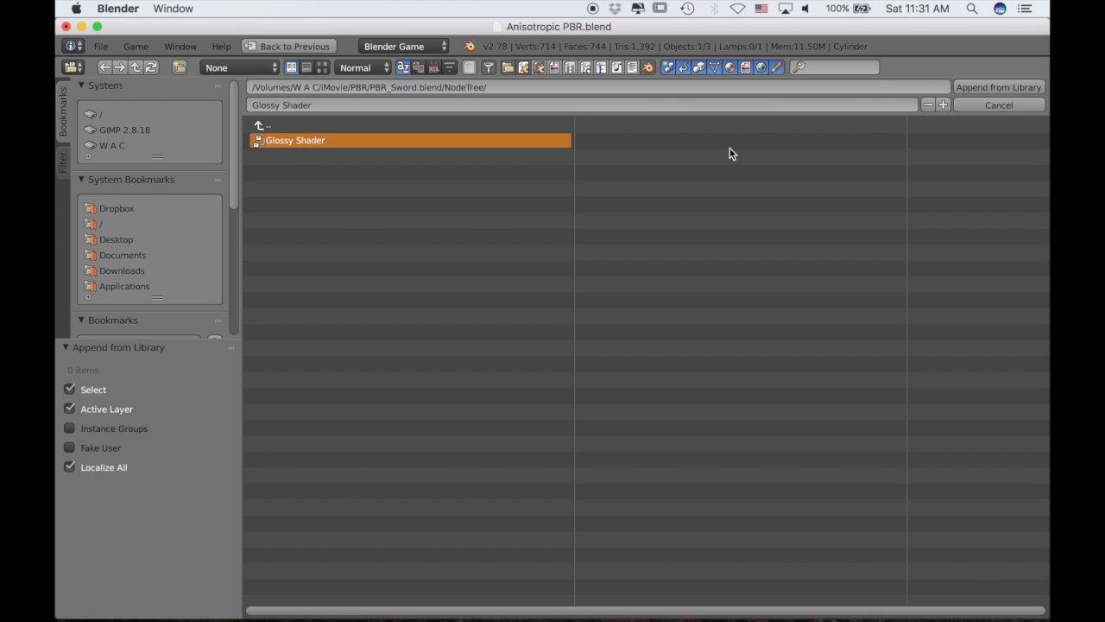
left_click(998, 87)
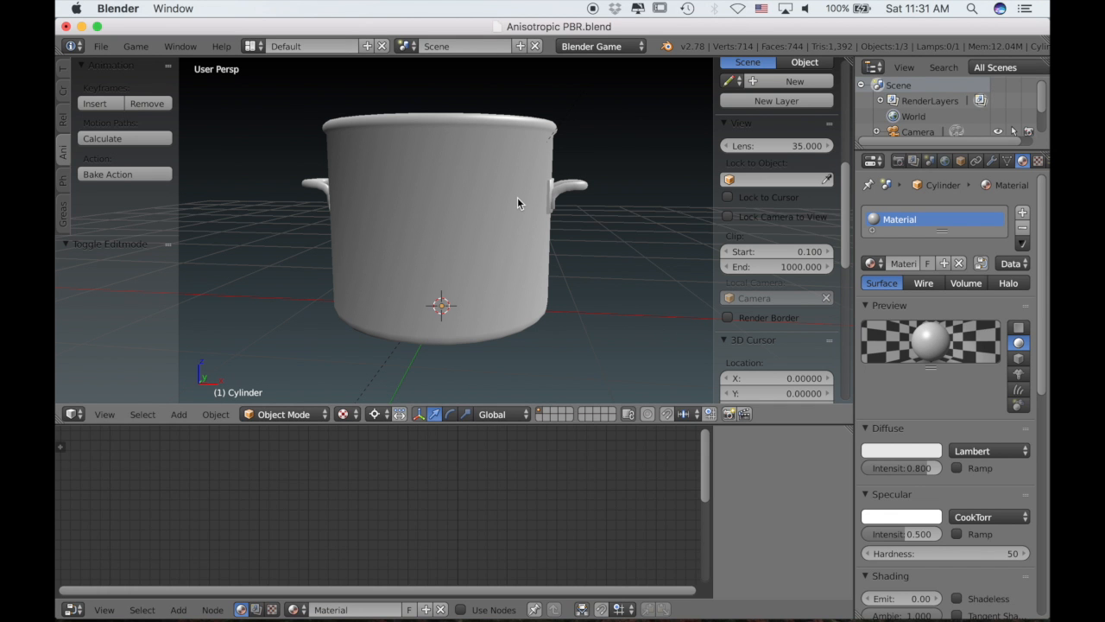
Enable nodes for the pot's material, enlarge the node editor, and delete the default Material node.
scroll(517, 202, "up", 2)
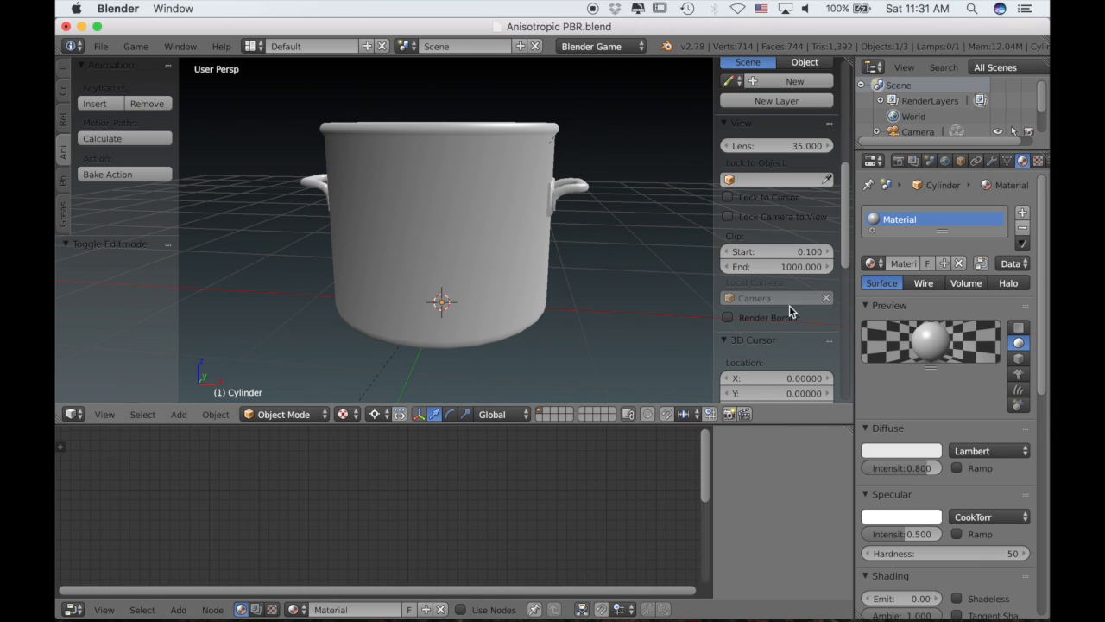
left_click(982, 263)
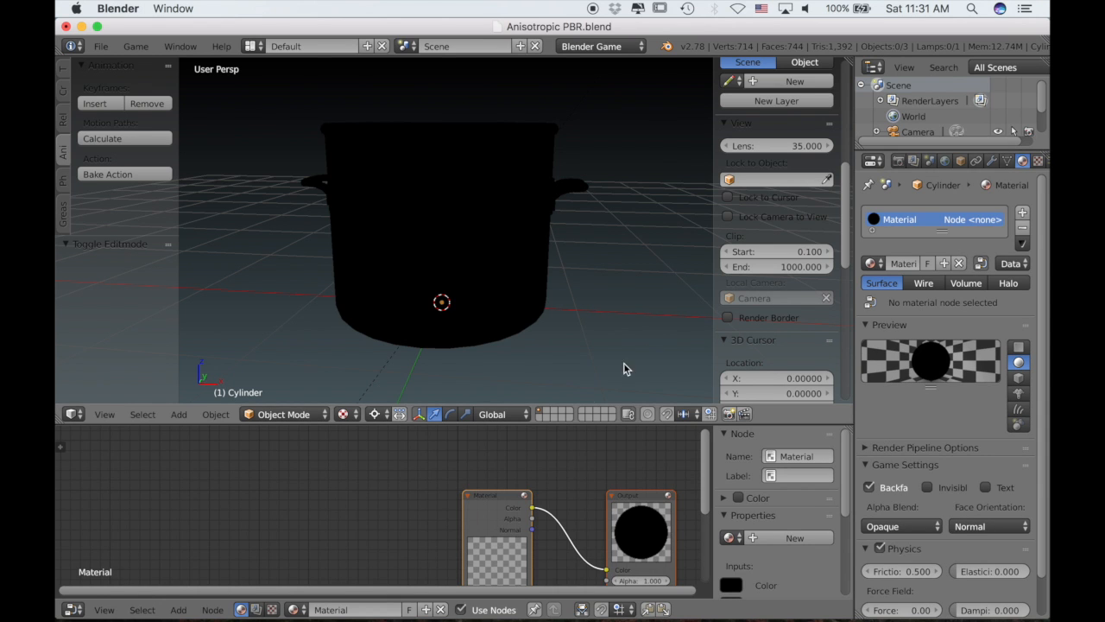
left_click_drag(559, 426, 575, 268)
left_click_drag(513, 451, 488, 362)
key("x")
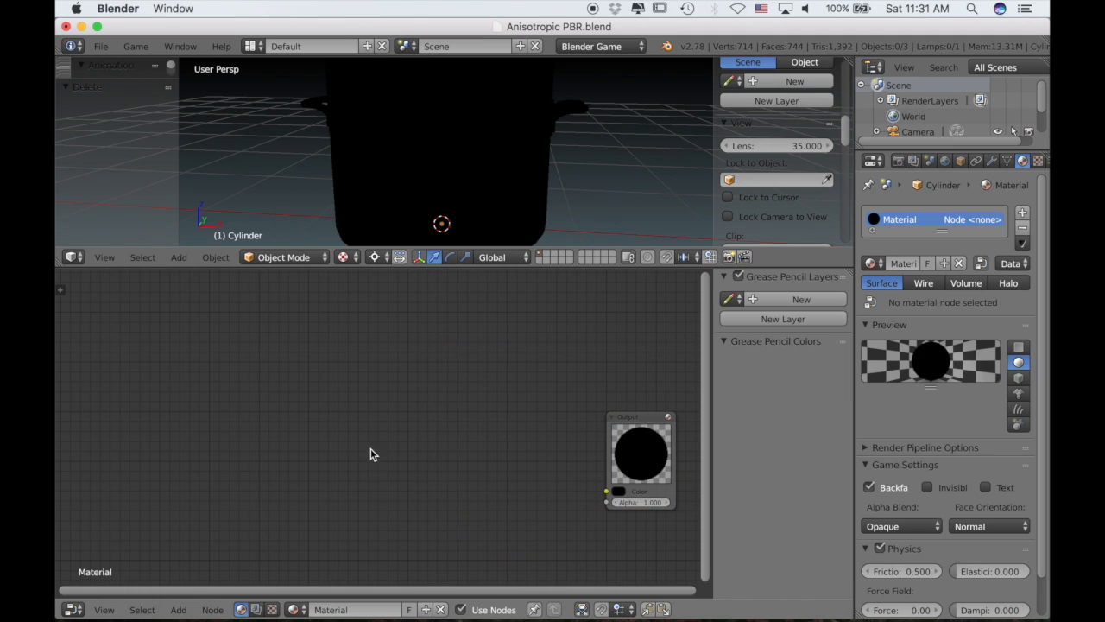
Add the appended Glossy Shader group to the node tree and link its Color output to the Output node's Color.
key("shift+a")
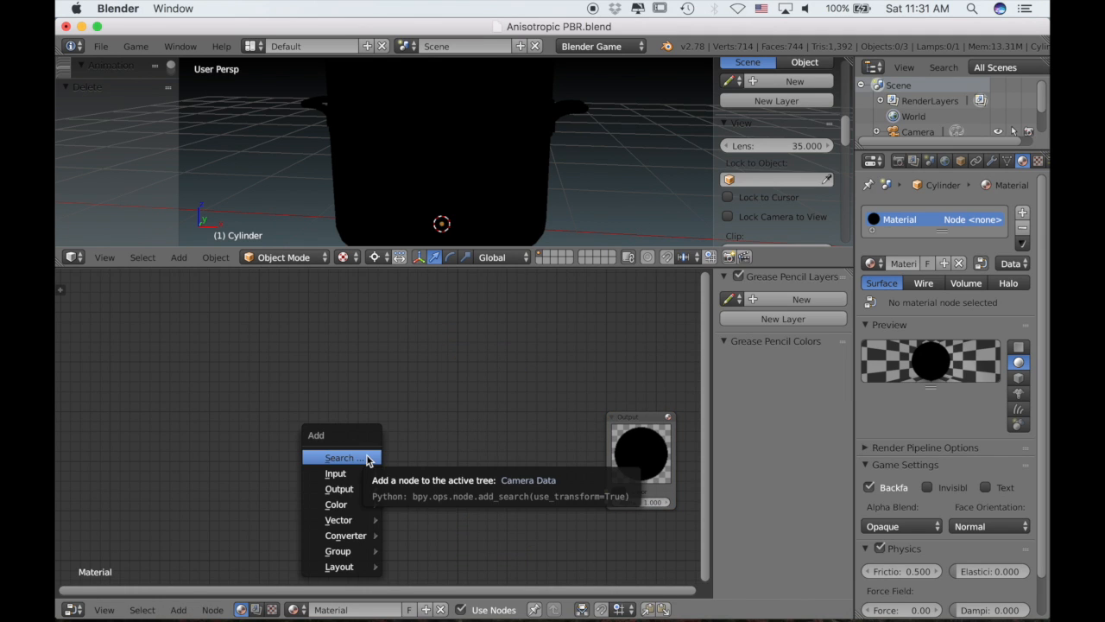
mouse_move(344, 554)
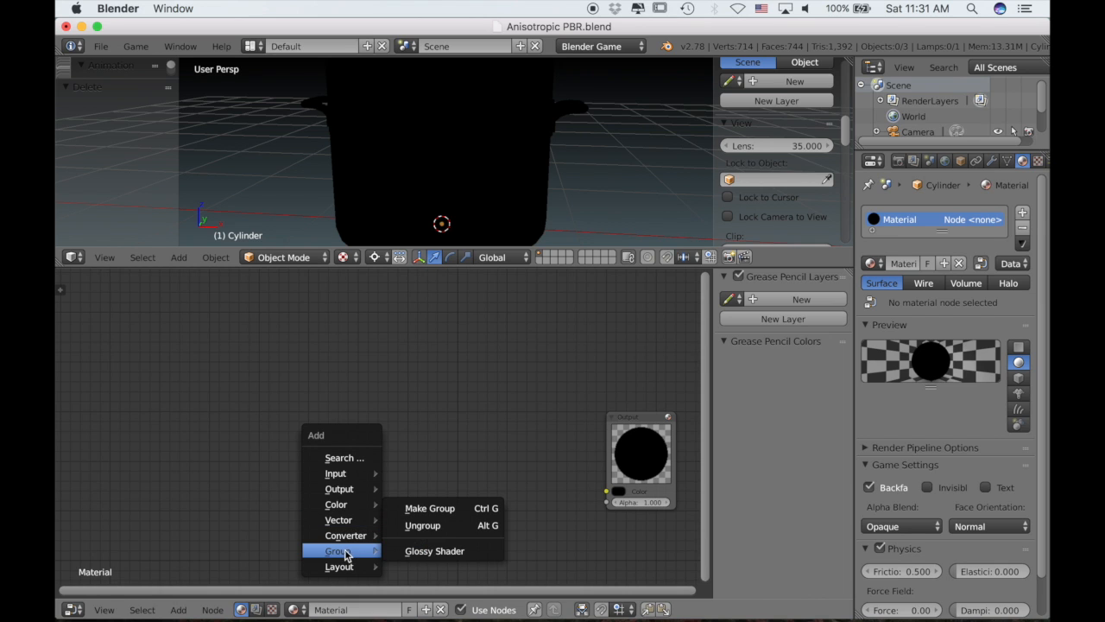
left_click(406, 550)
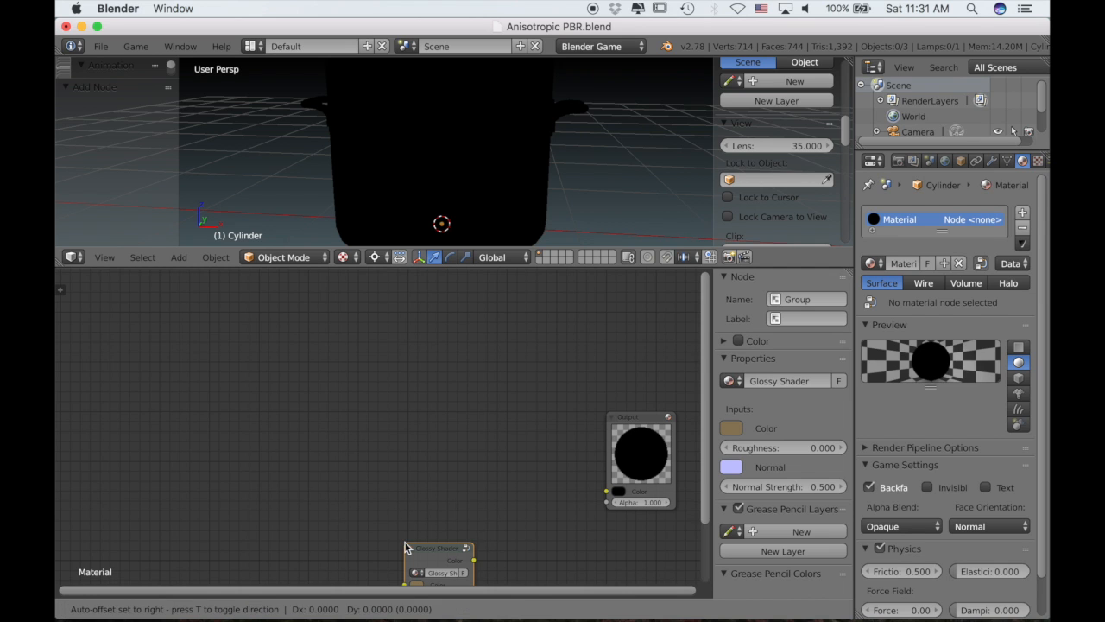
left_click(407, 445)
left_click_drag(476, 423, 607, 492)
scroll(575, 487, "right", 3)
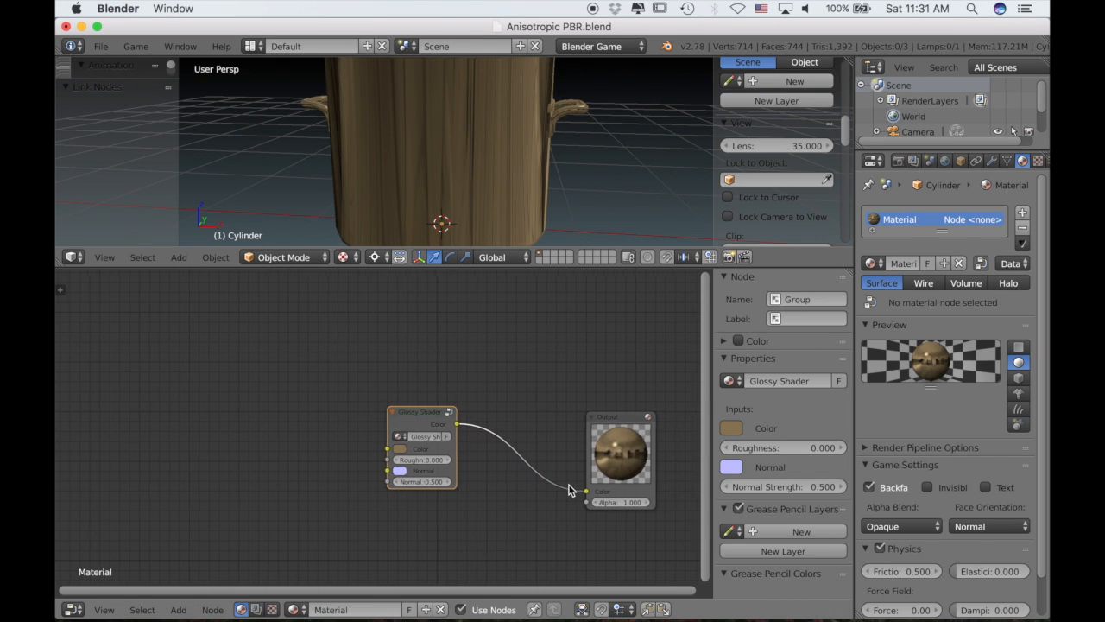
Set the Glossy Shader's Color to white with R, G and B at 1.000, and enlarge the 3D view.
left_click(372, 449)
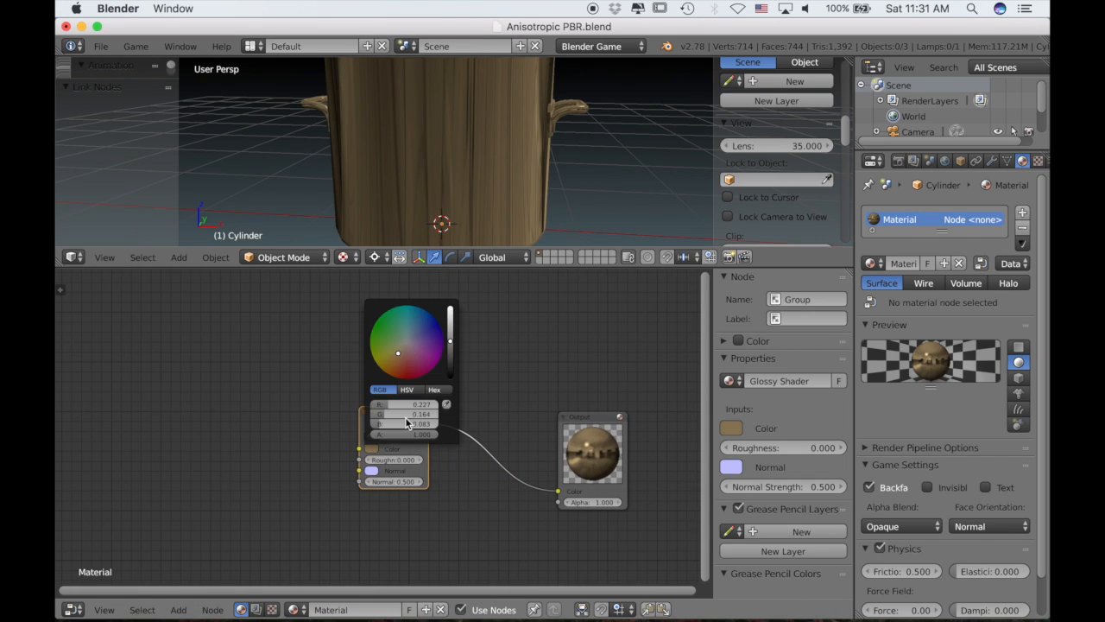
left_click_drag(383, 424, 441, 407)
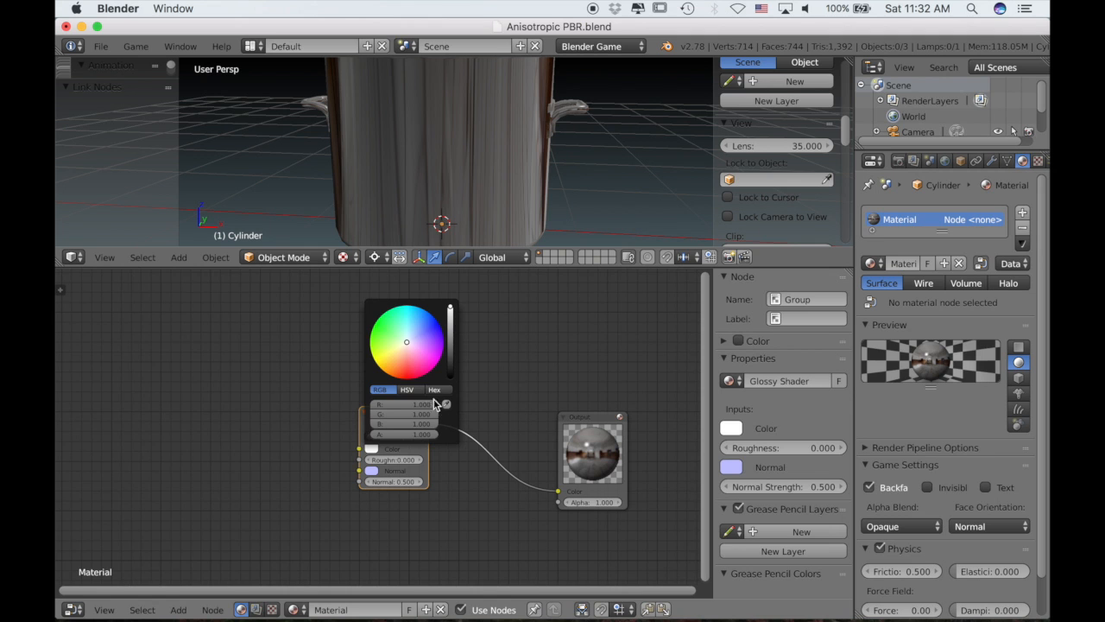
left_click_drag(476, 266, 481, 348)
scroll(493, 255, "up", 5)
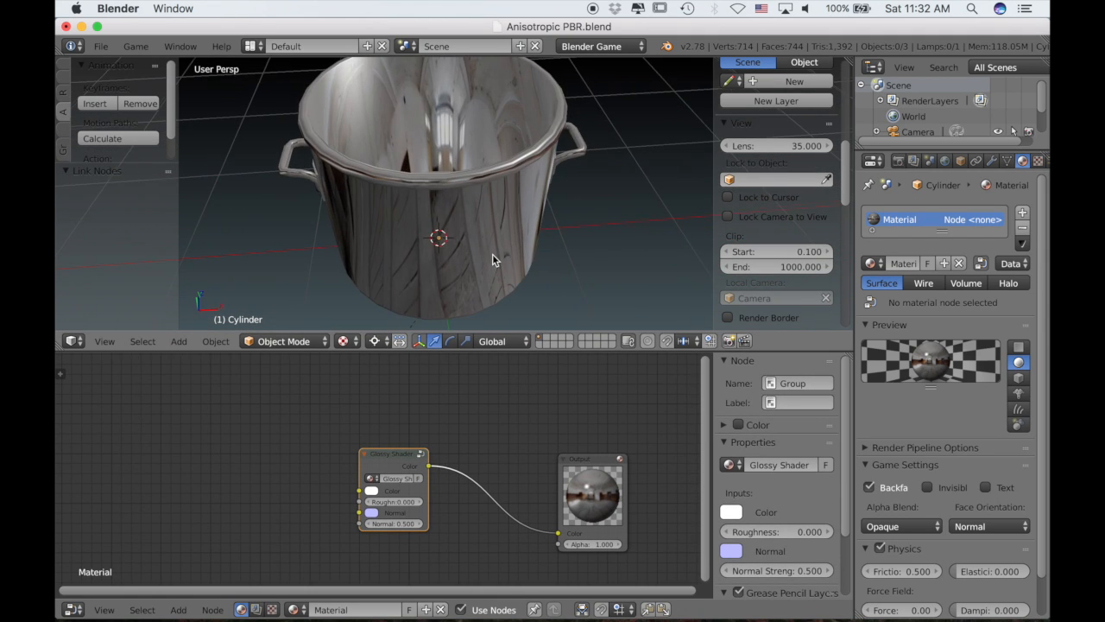
Set the Glossy Shader's Roughness to 1.000 and inspect the pot's reflections from above and from the side.
left_click(377, 502)
type("1")
key("Return")
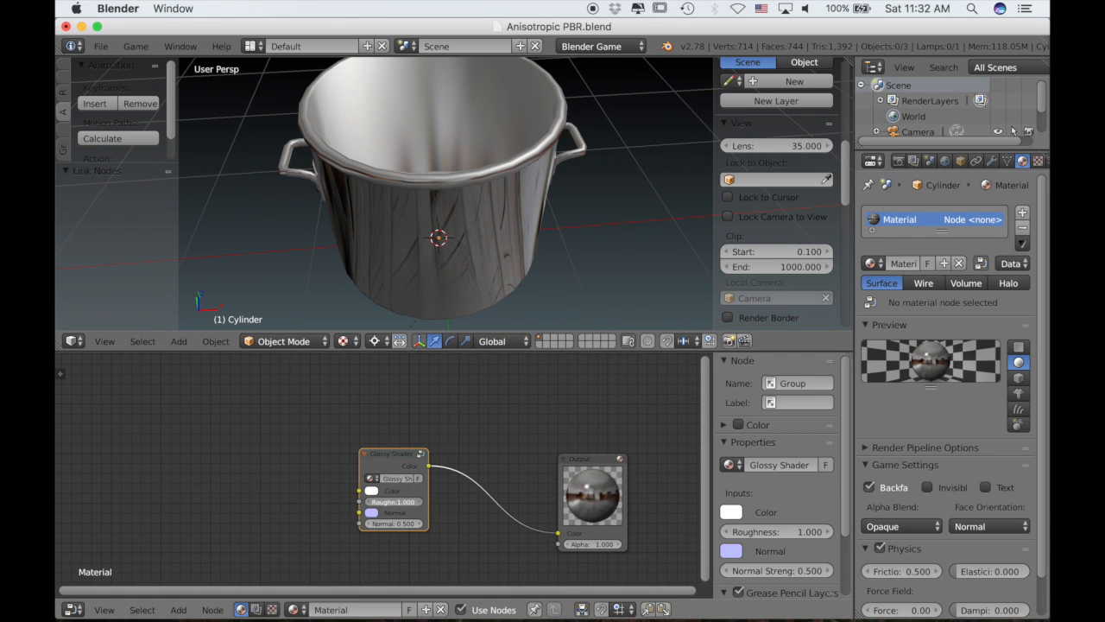
scroll(425, 281, "up", 5)
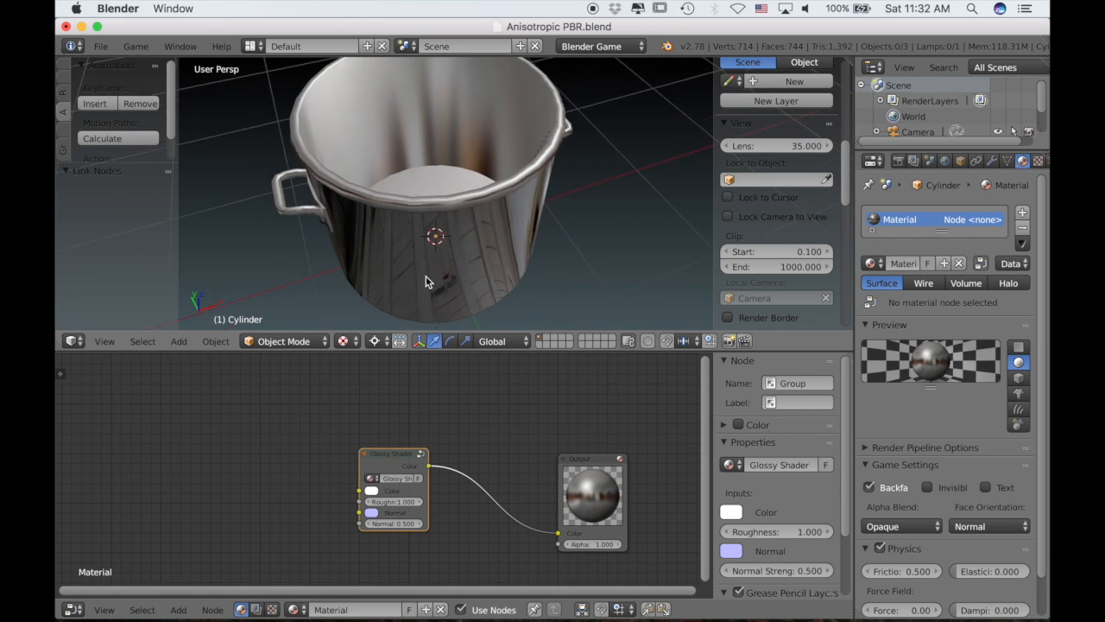
scroll(426, 281, "down", 10)
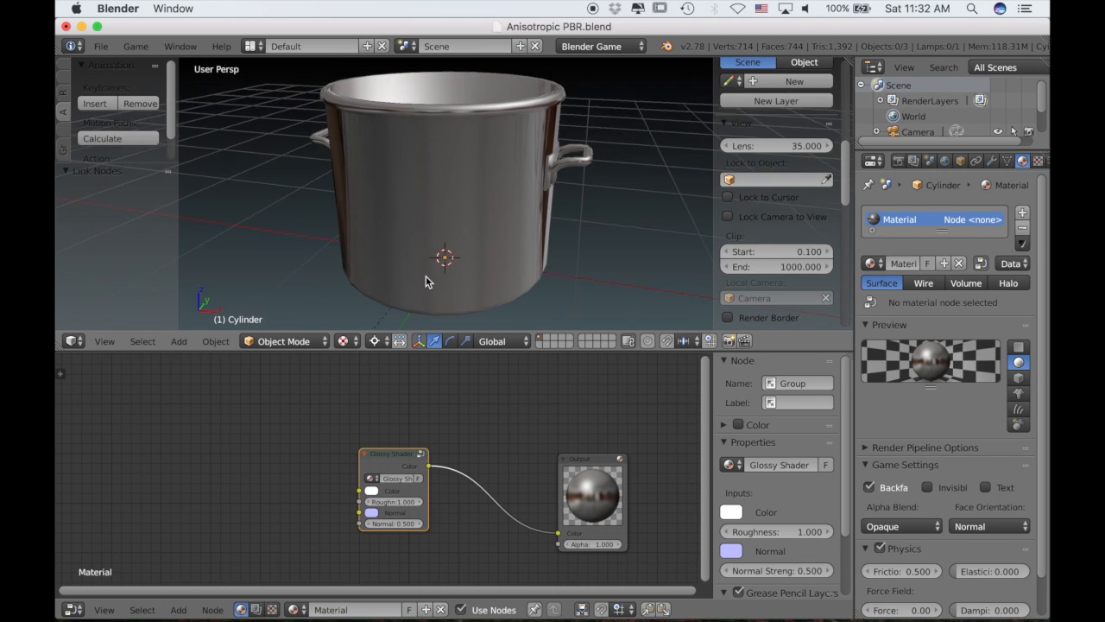
Add a Geometry node and a Texture node in front of the Glossy Shader node.
left_click_drag(371, 456, 392, 450)
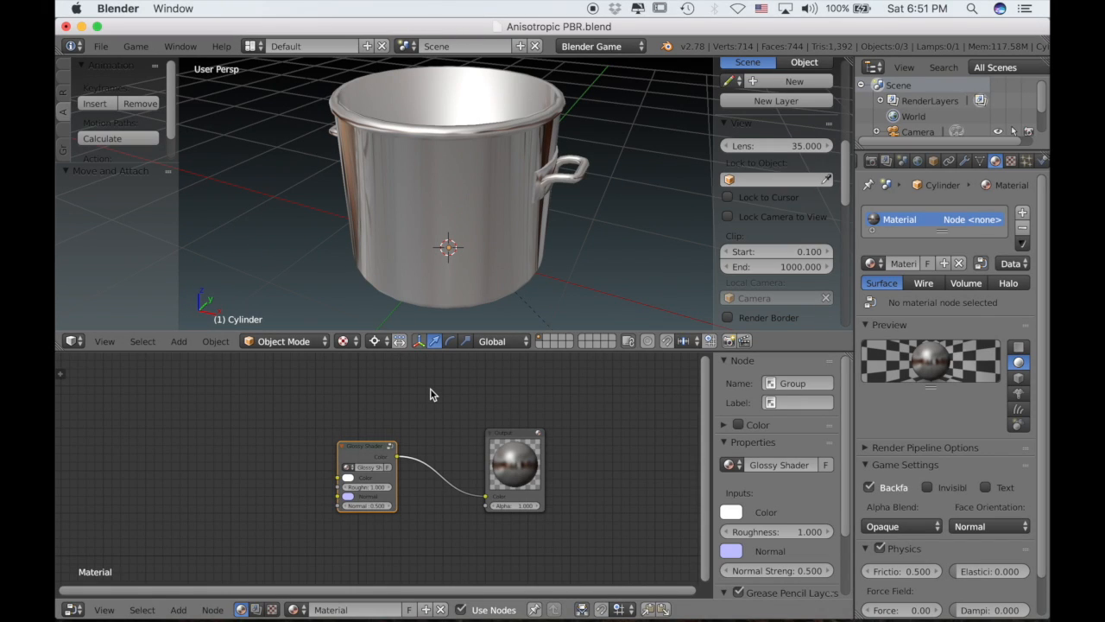
key("shift+a")
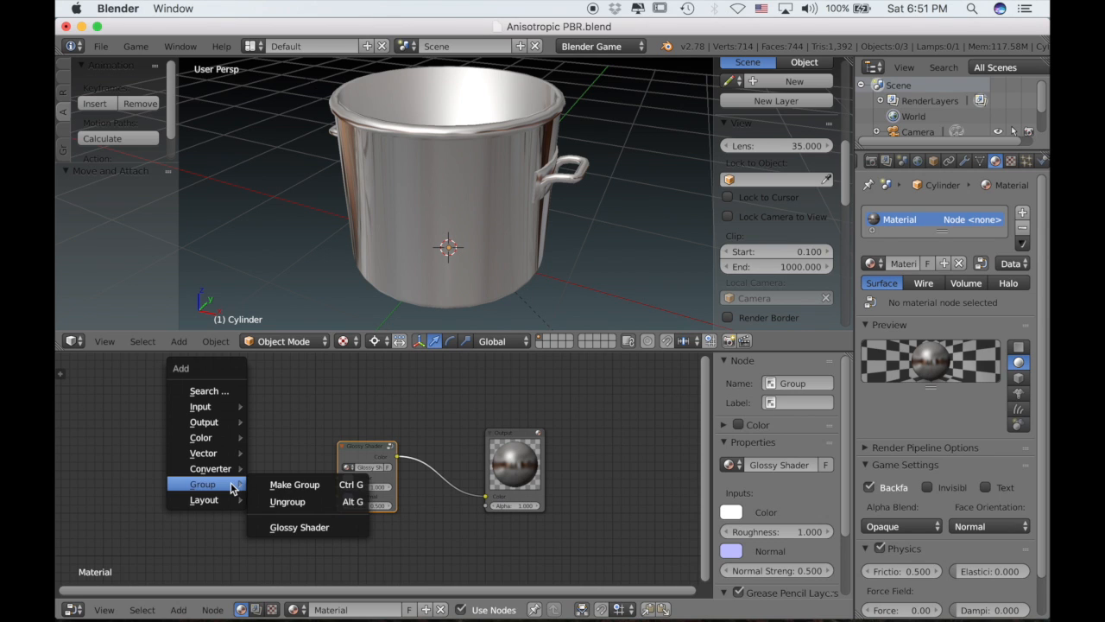
mouse_move(221, 413)
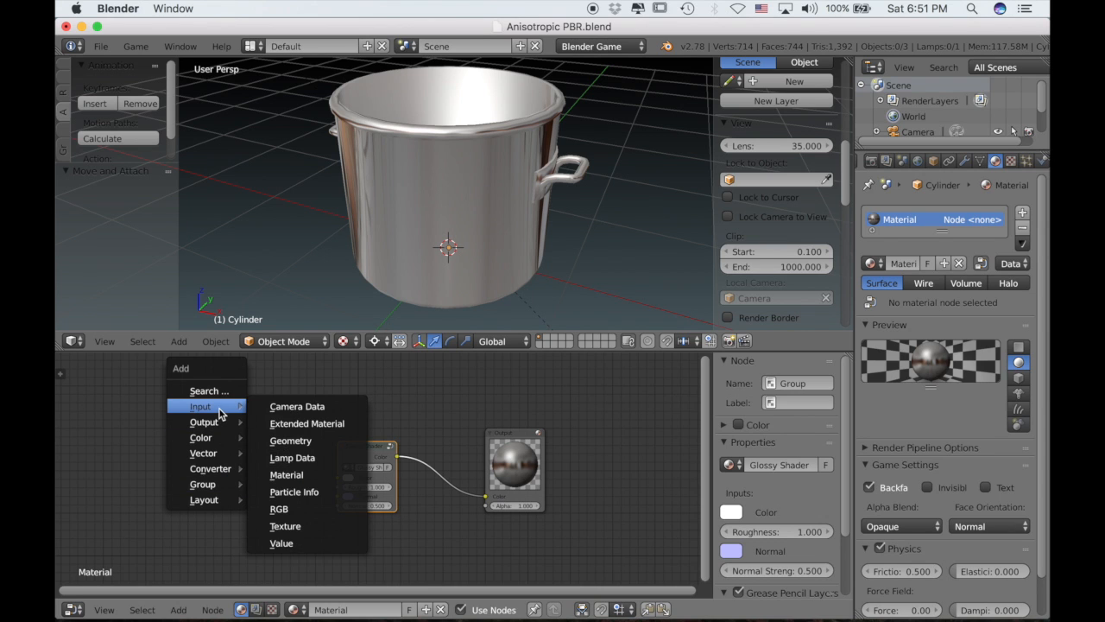
left_click(283, 440)
left_click(139, 410)
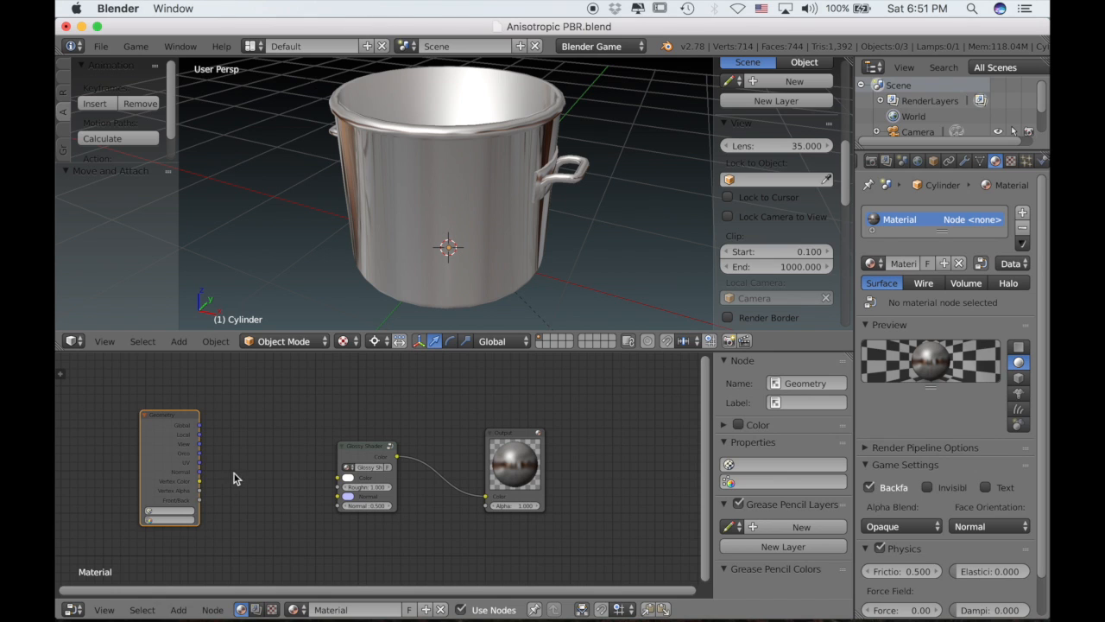
key("shift+a")
mouse_move(234, 475)
left_click(287, 458)
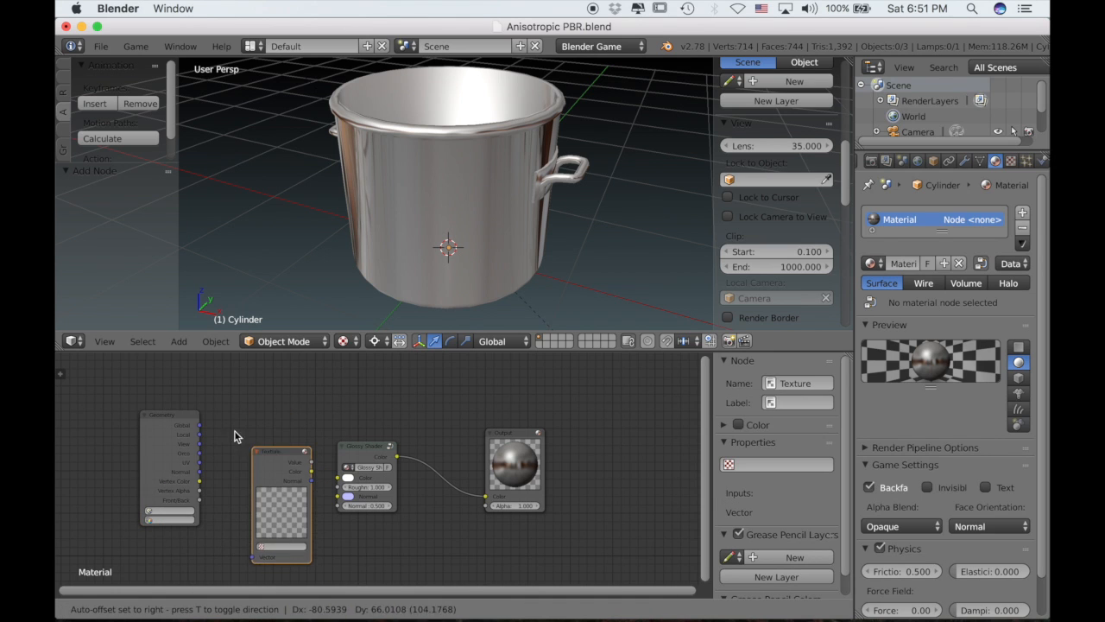
left_click(216, 423)
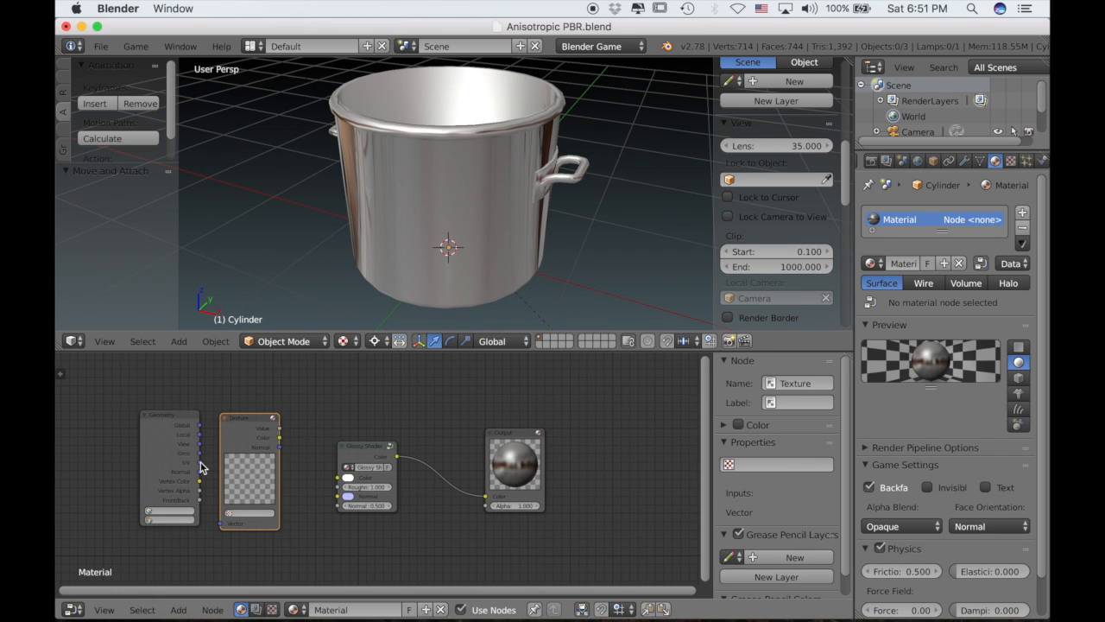
Link the Geometry node's UV to the Texture node's Vector, and the texture's Color to the Glossy Shader's Normal input.
left_click_drag(201, 467, 204, 467)
left_click_drag(228, 525, 228, 524)
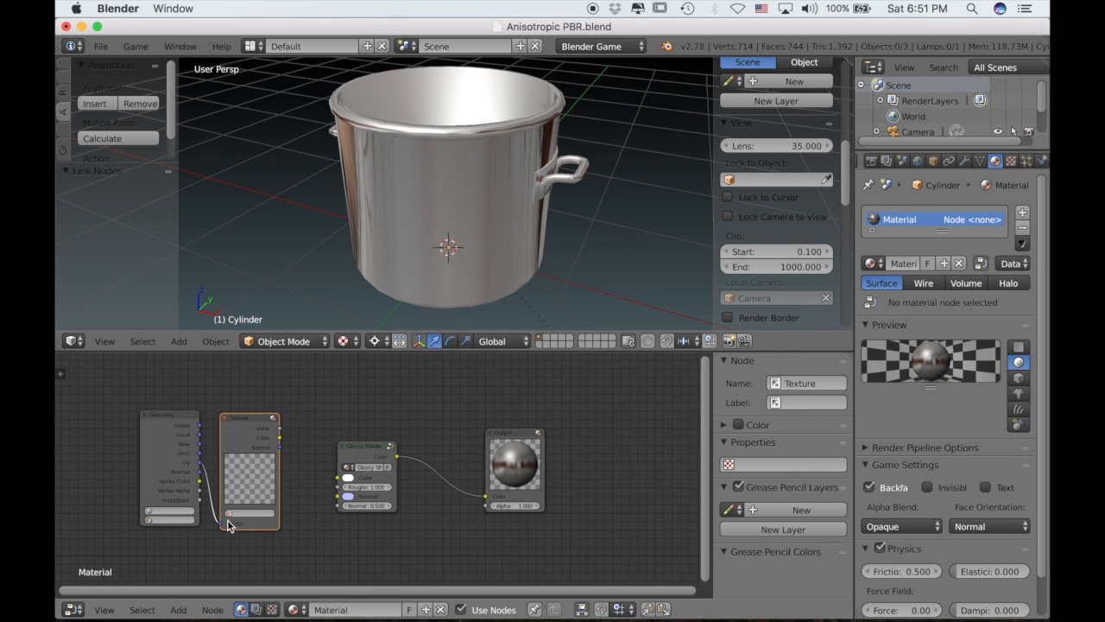
left_click_drag(280, 438, 312, 443)
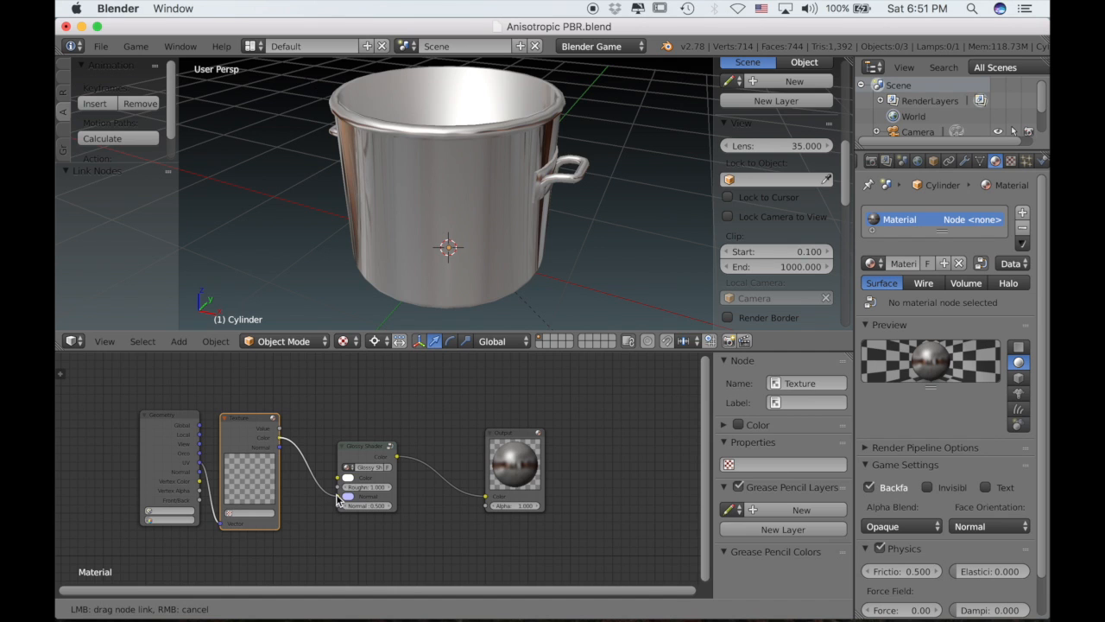
left_click_drag(339, 499, 337, 497)
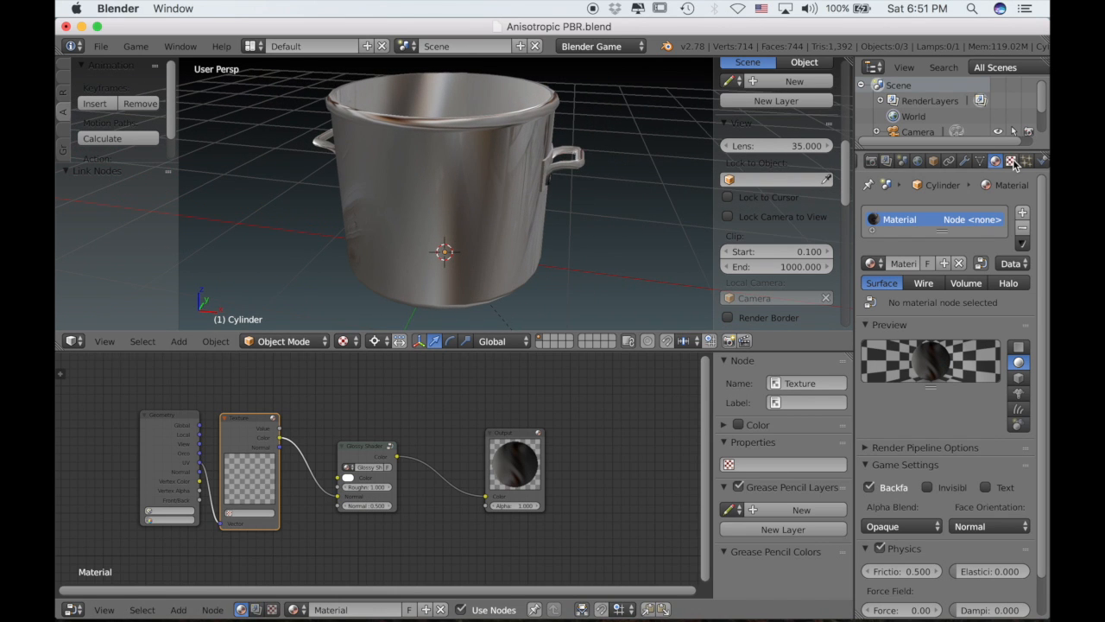
Look up the brush's normal map texture, assign Texture.003 to the Texture node, and inspect the pot's surface up close.
left_click(1011, 162)
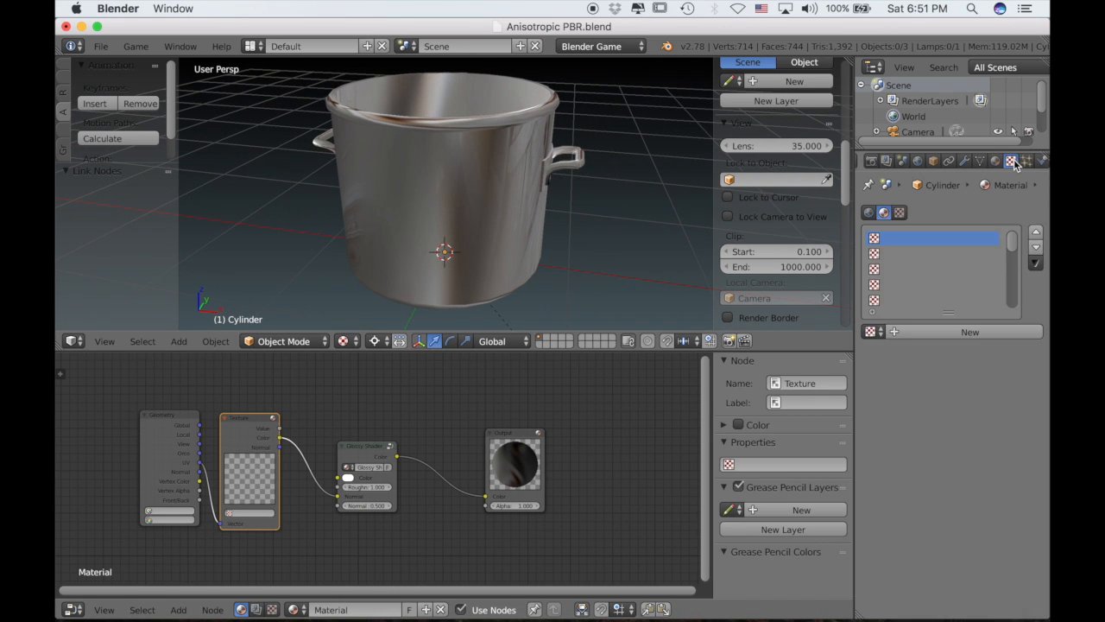
left_click(900, 213)
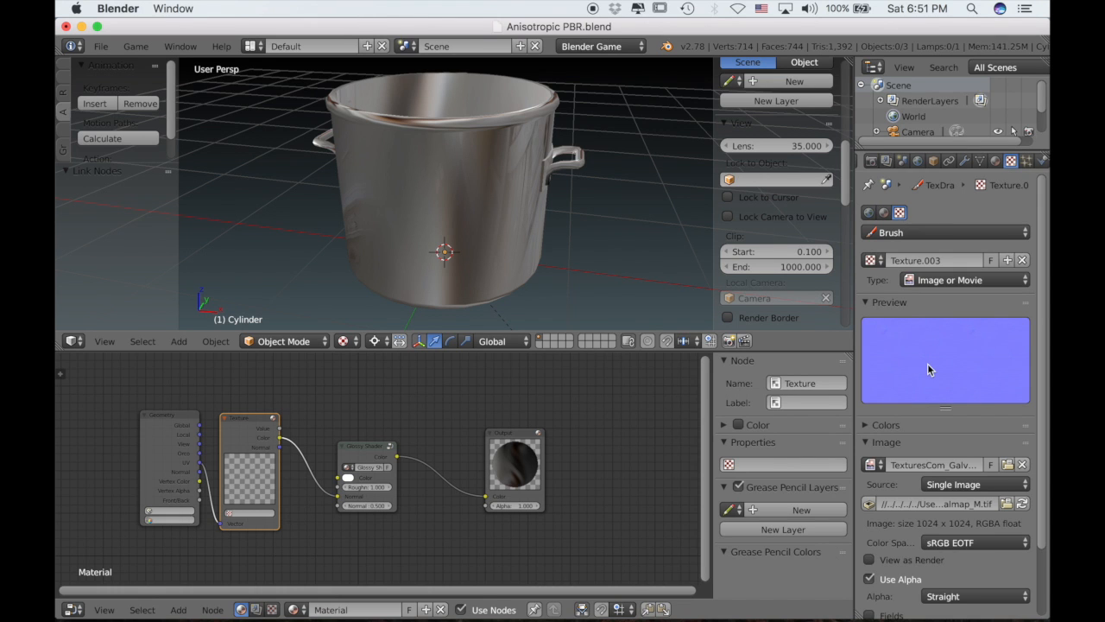
scroll(250, 530, "up", 5)
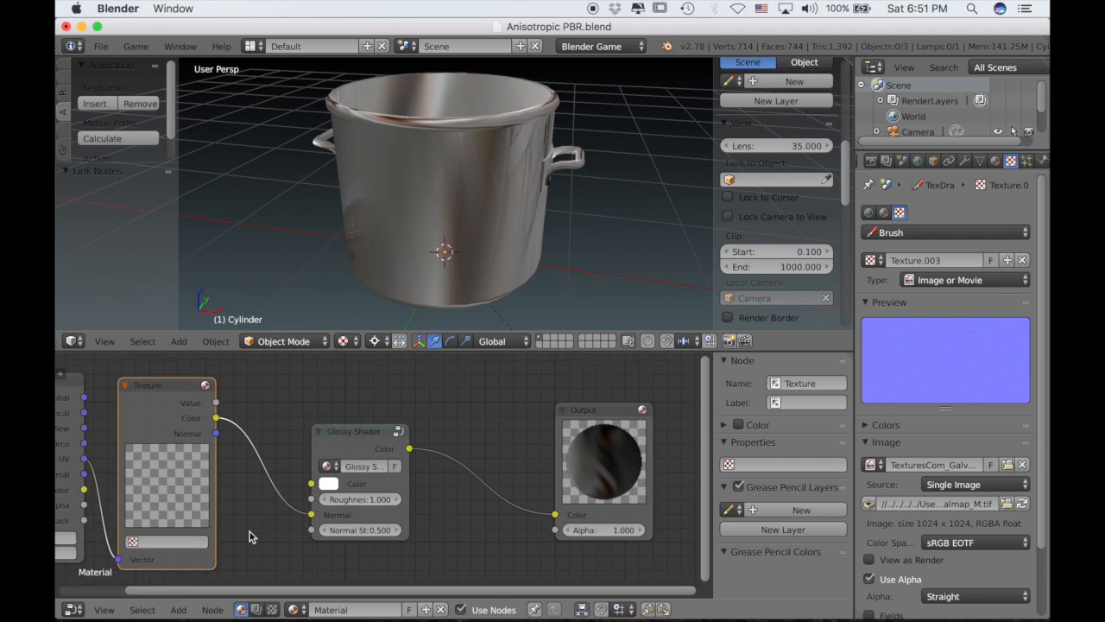
left_click(209, 558)
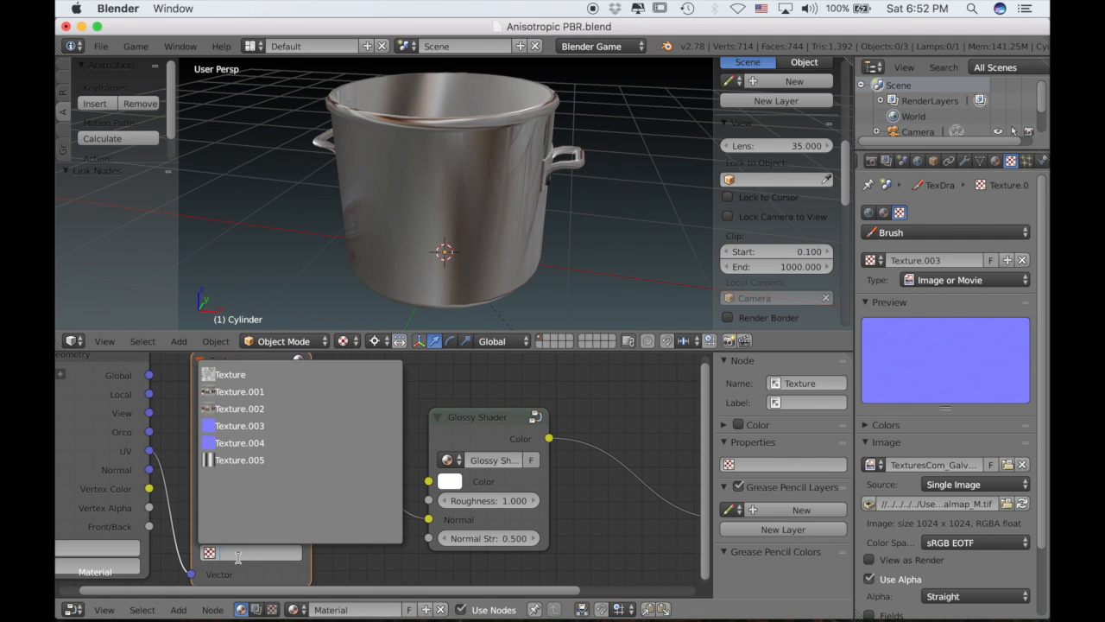
left_click(241, 426)
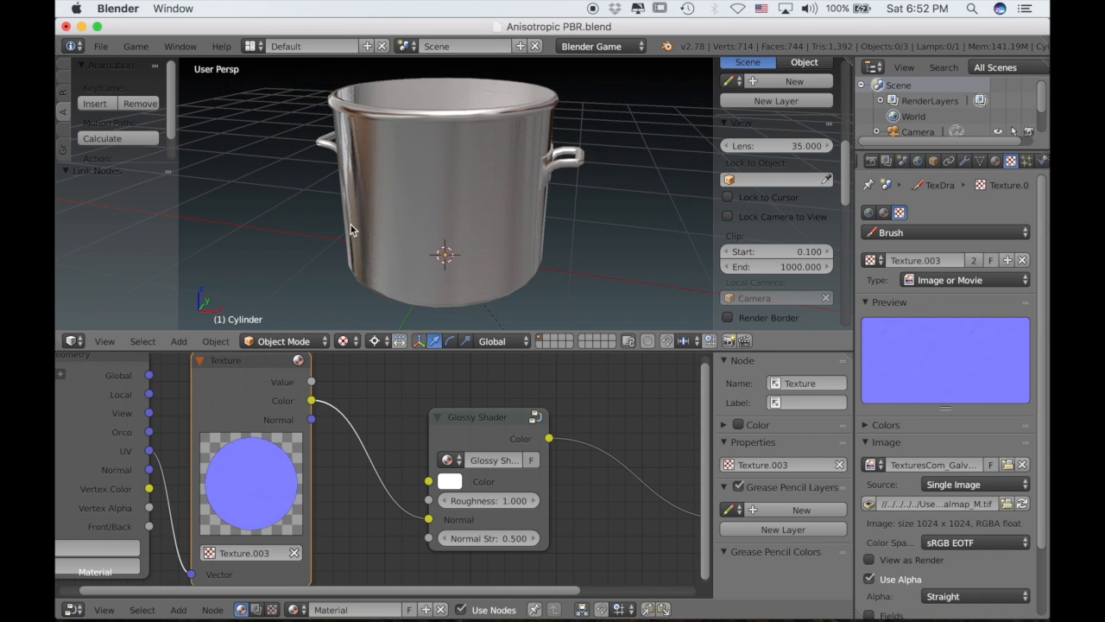
scroll(351, 229, "up", 8)
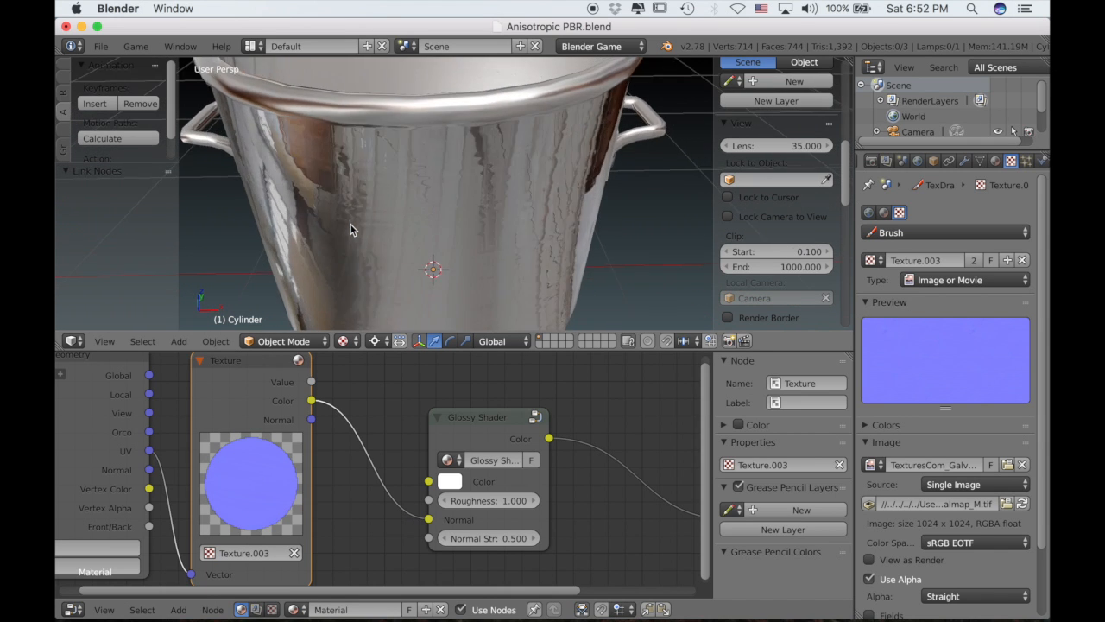
scroll(351, 229, "up", 6)
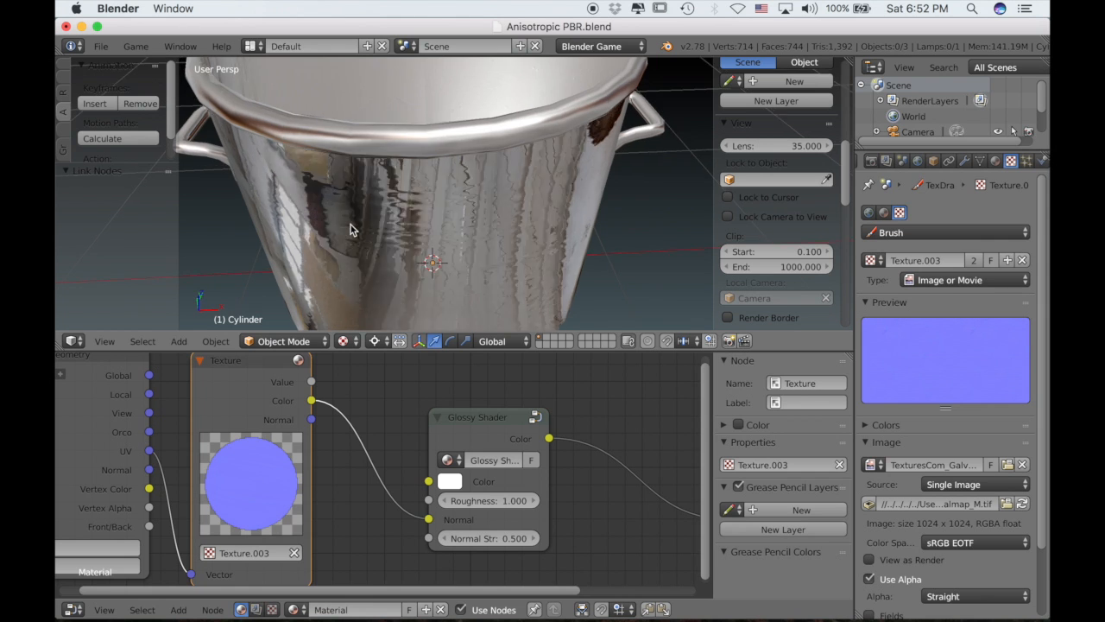
Inspect the pot's normal-mapped surface from several sides, and move the Geometry and Texture nodes closer to the Glossy Shader node.
scroll(350, 229, "down", 6)
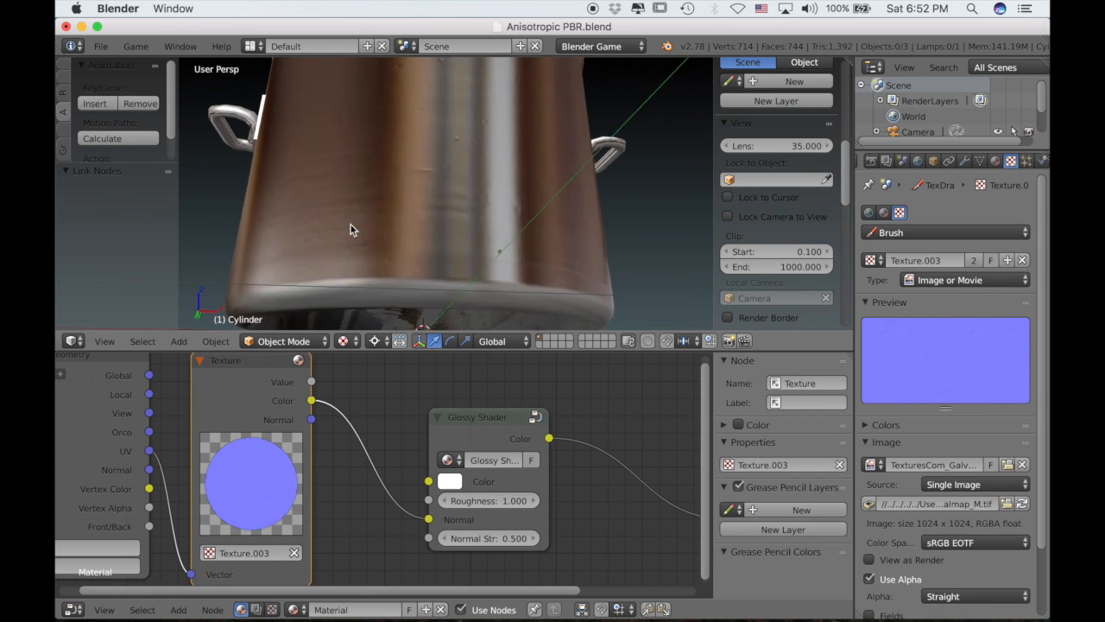
scroll(351, 224, "up", 8)
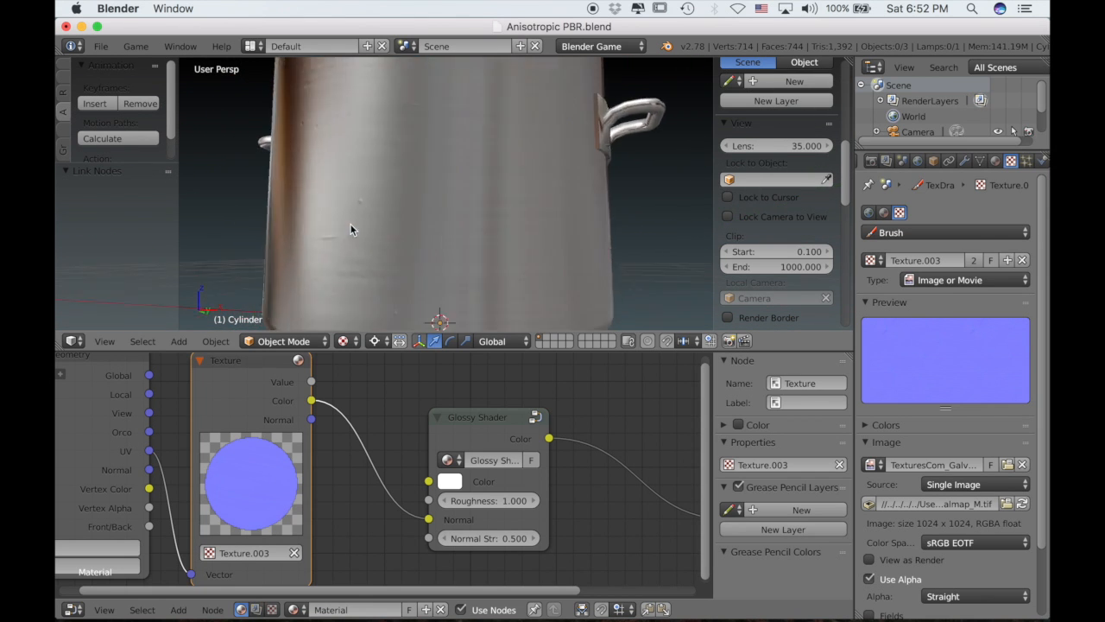
scroll(351, 229, "up", 6)
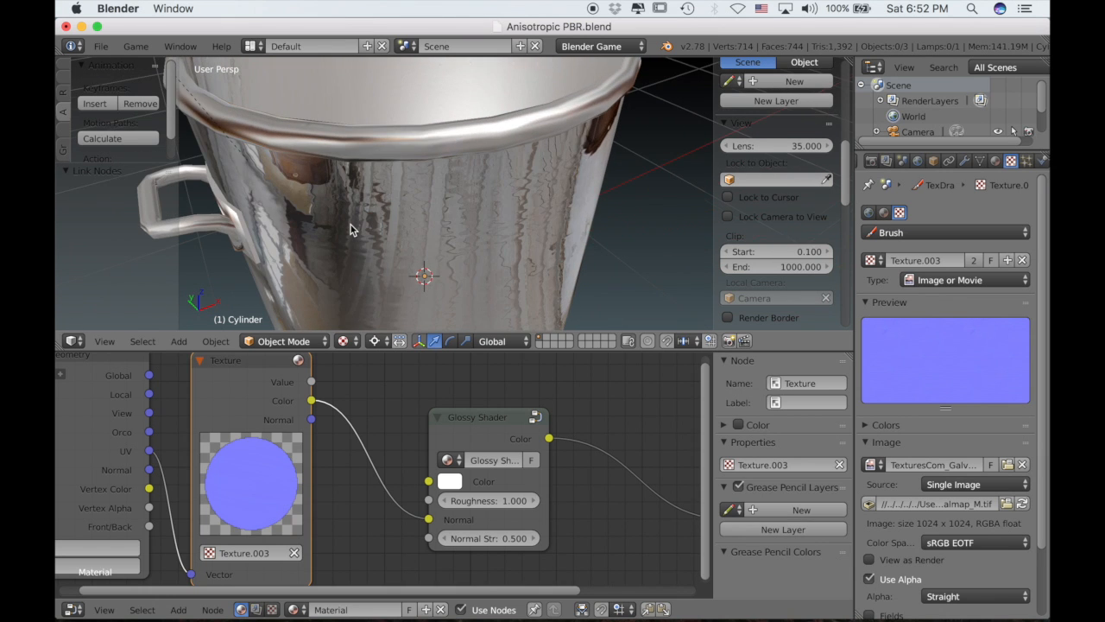
scroll(350, 229, "down", 8)
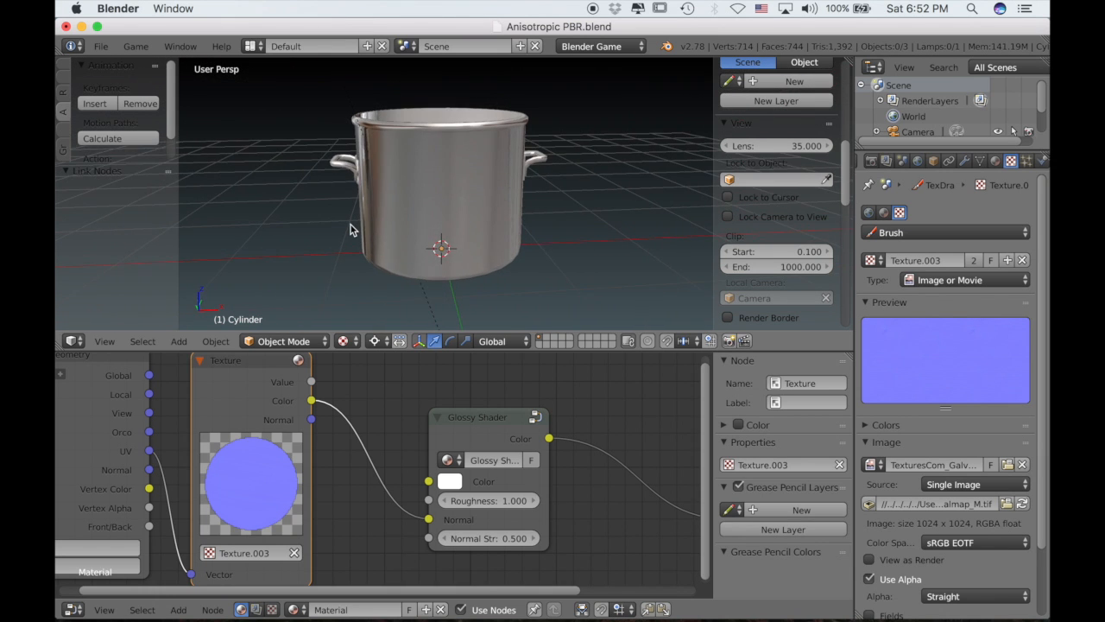
scroll(350, 225, "up", 6)
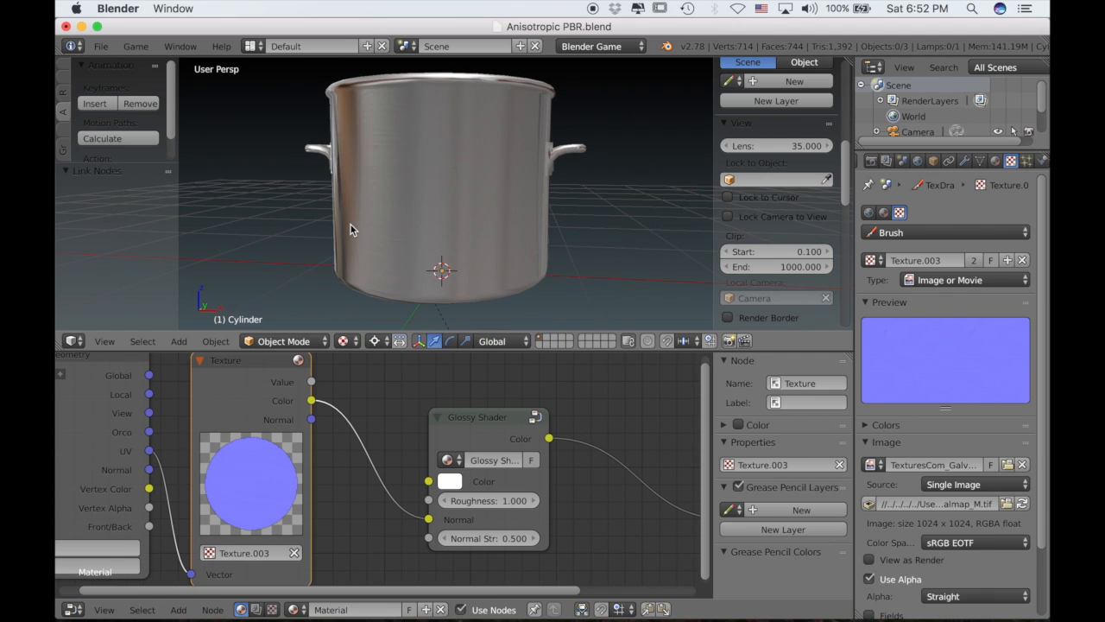
scroll(457, 439, "down", 5)
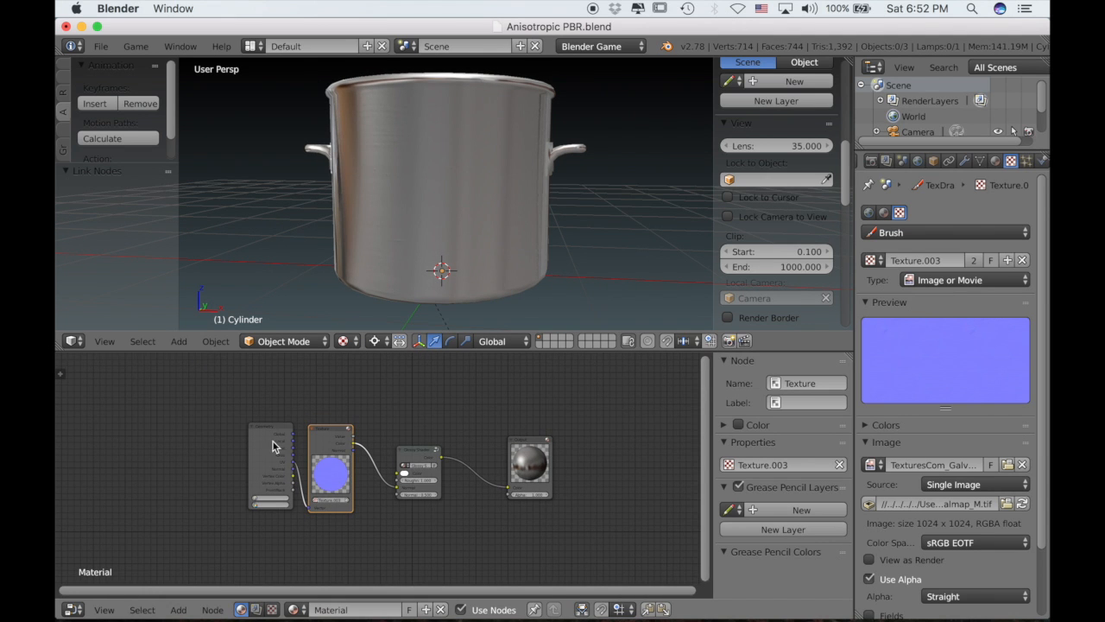
left_click_drag(200, 416, 377, 486)
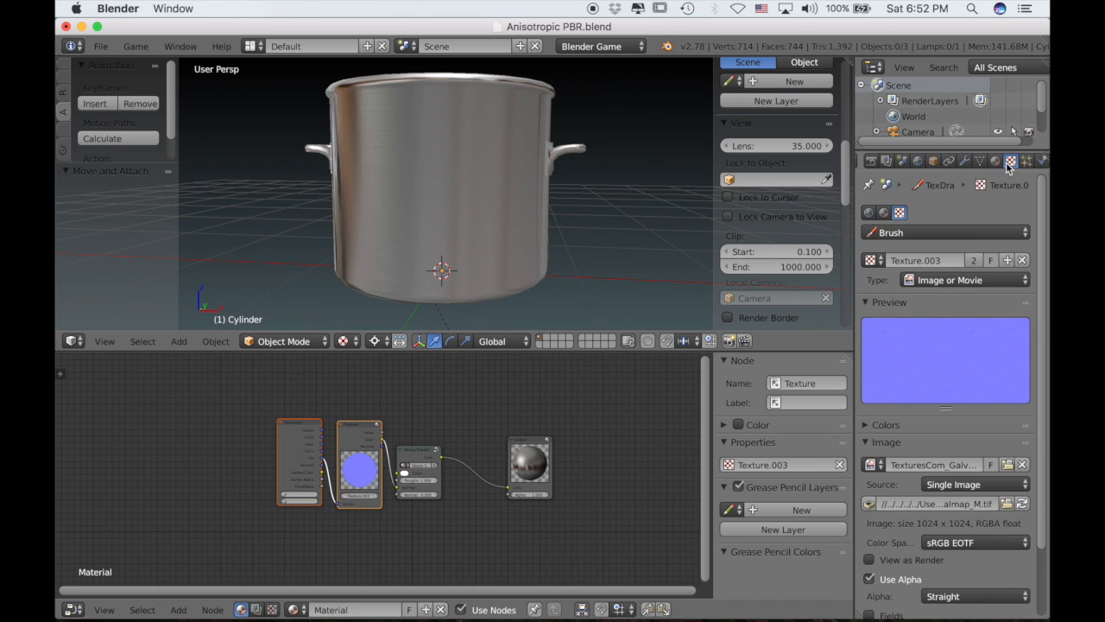
Add a second material slot to the pot with a new material named Anisotropic, and give that material a new texture.
left_click(995, 161)
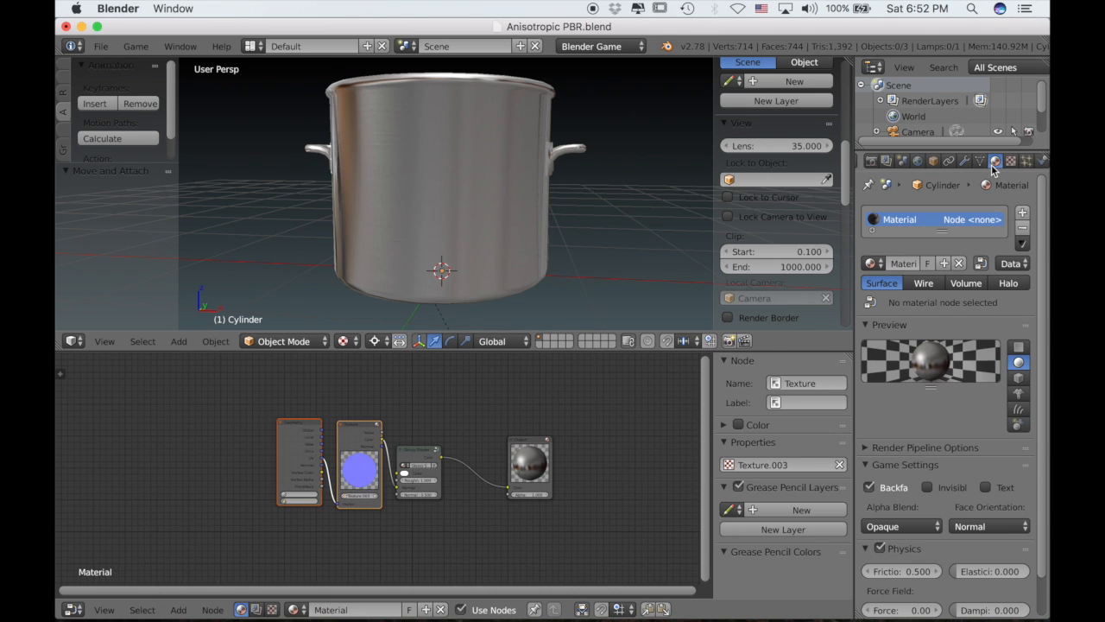
left_click(1022, 213)
left_click(915, 298)
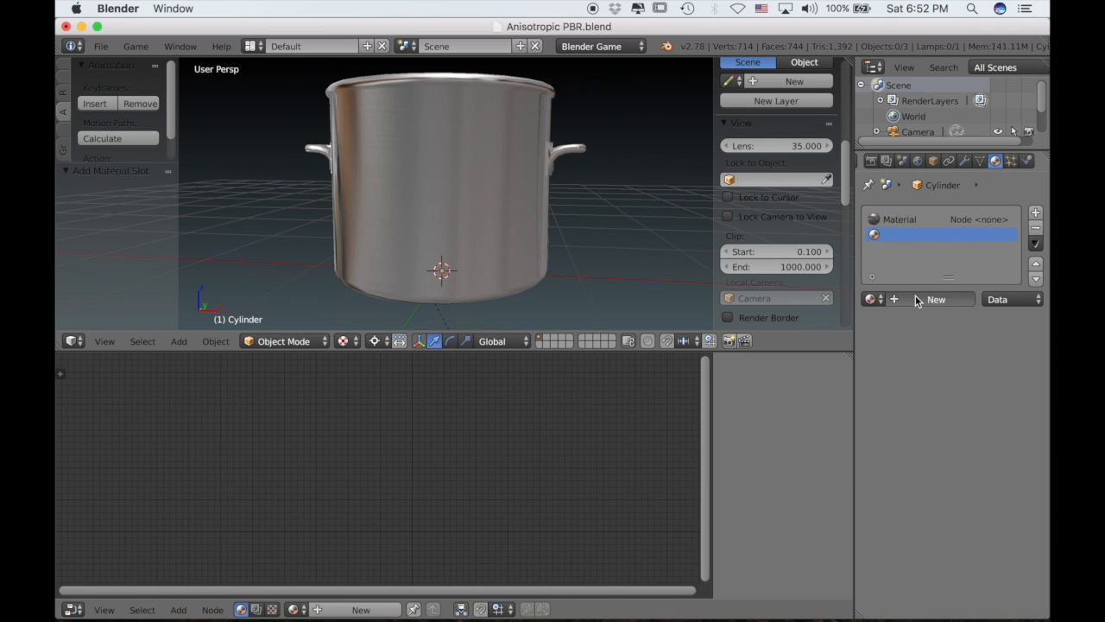
double_click(906, 237)
type("Anisotropic")
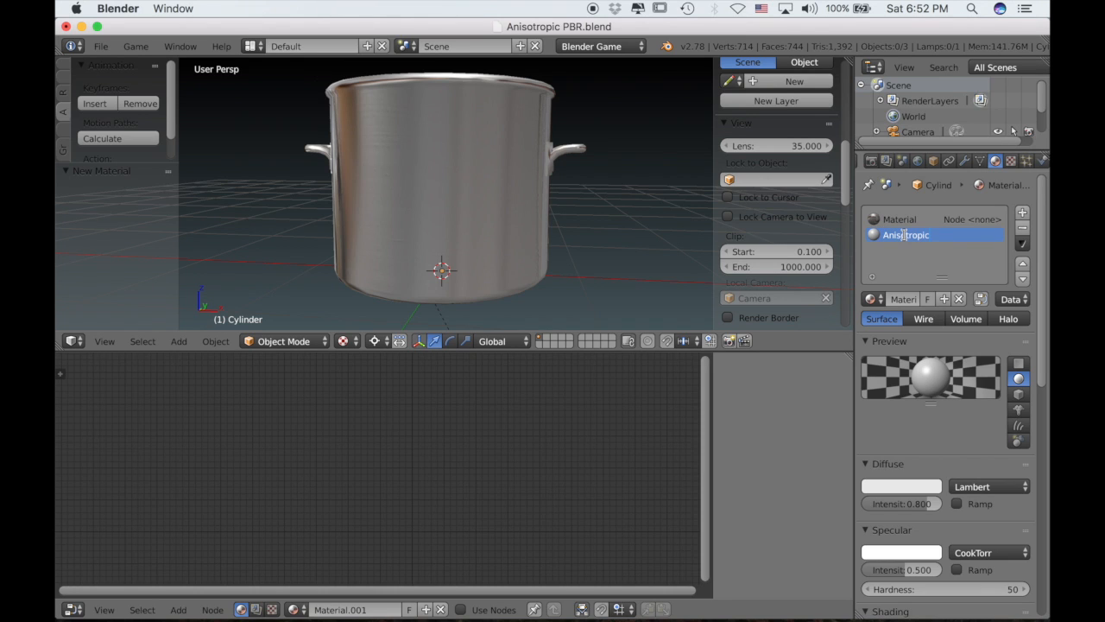
key("Return")
left_click(1011, 161)
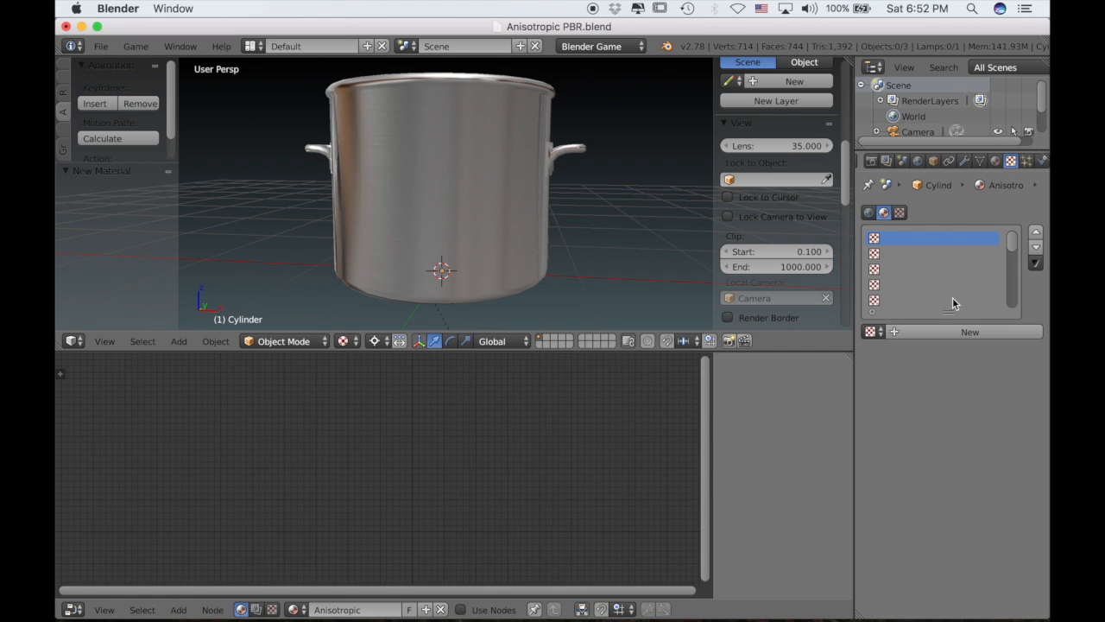
left_click(943, 331)
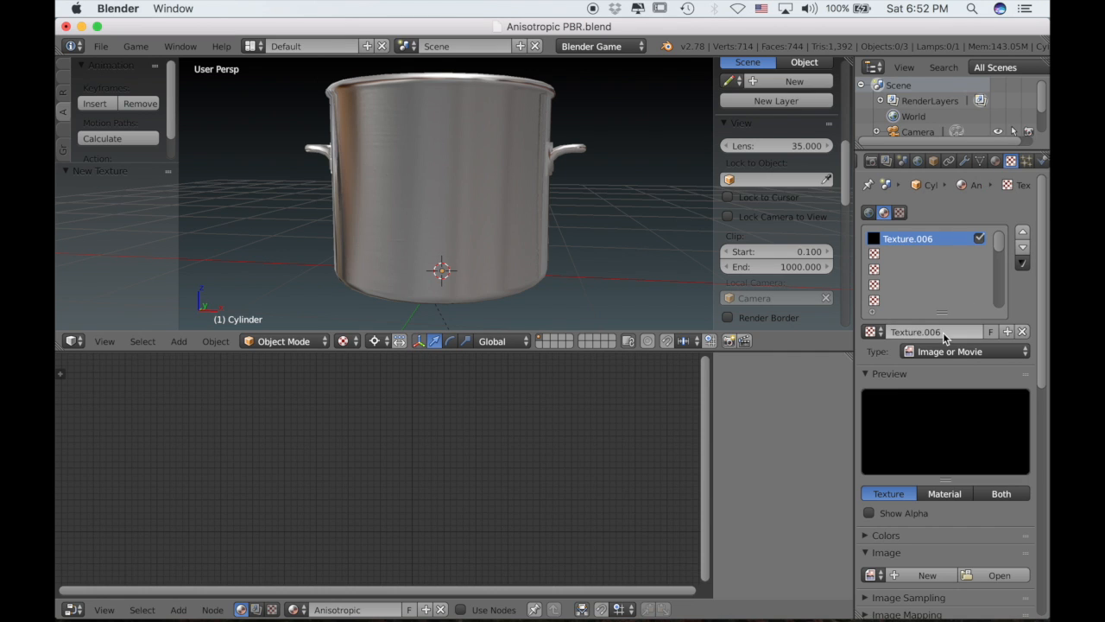
Switch to GIMP and create a new 640 × 400 px image.
mouse_move(655, 604)
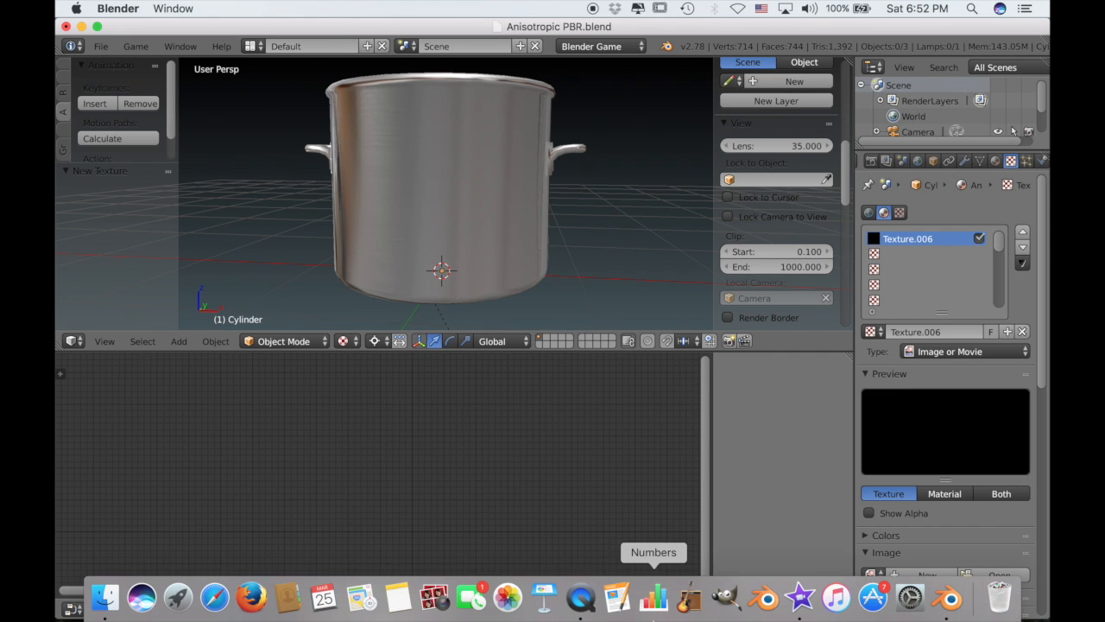
left_click(730, 607)
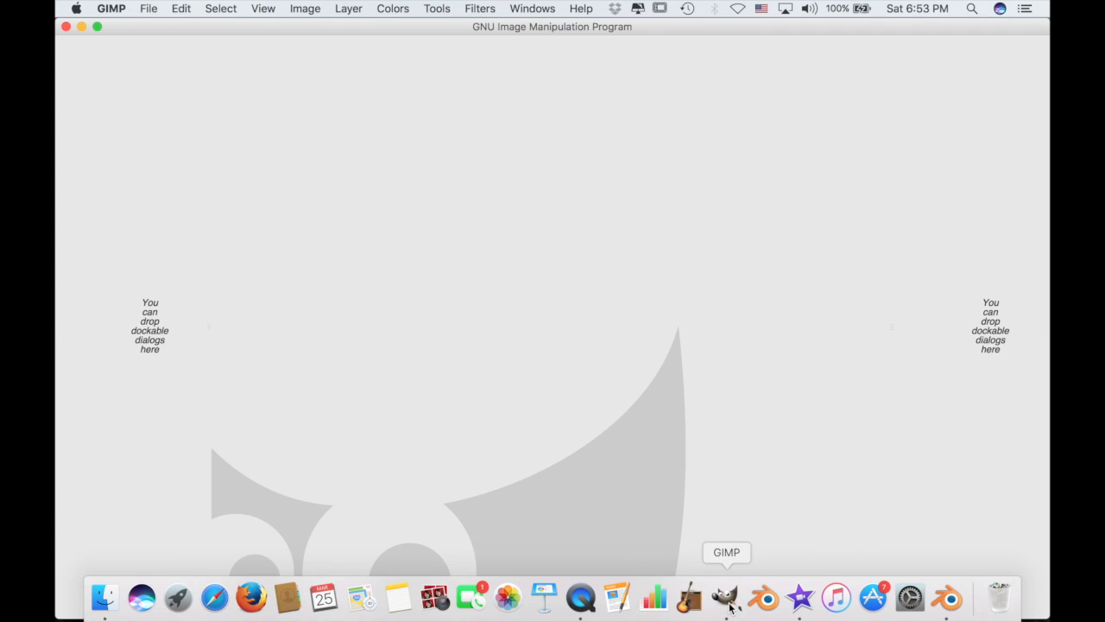
left_click(149, 9)
left_click(160, 27)
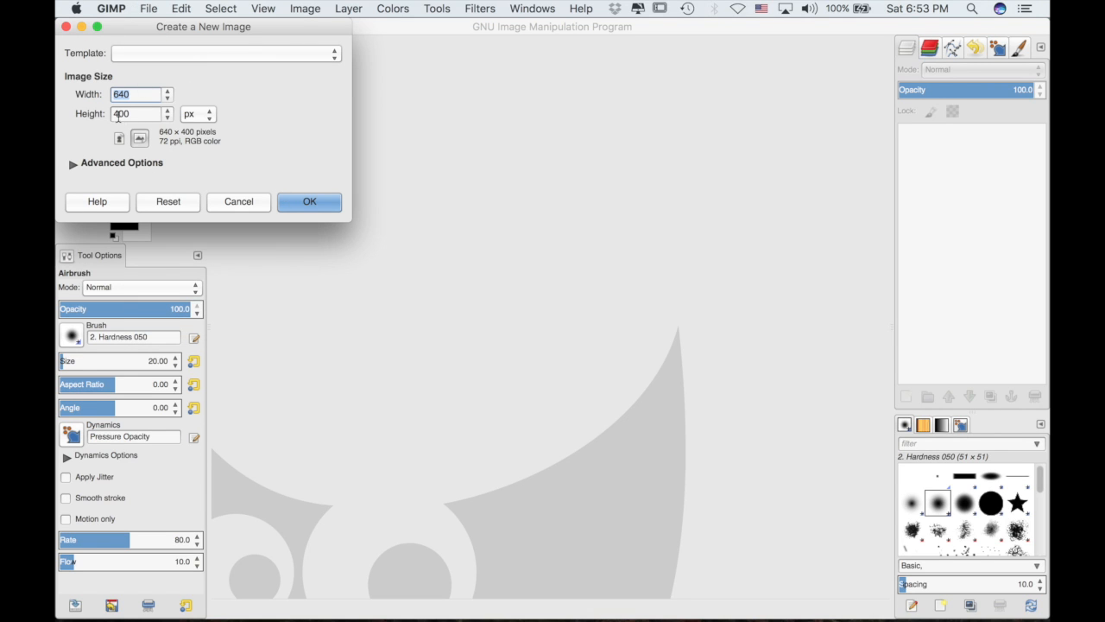
left_click(303, 201)
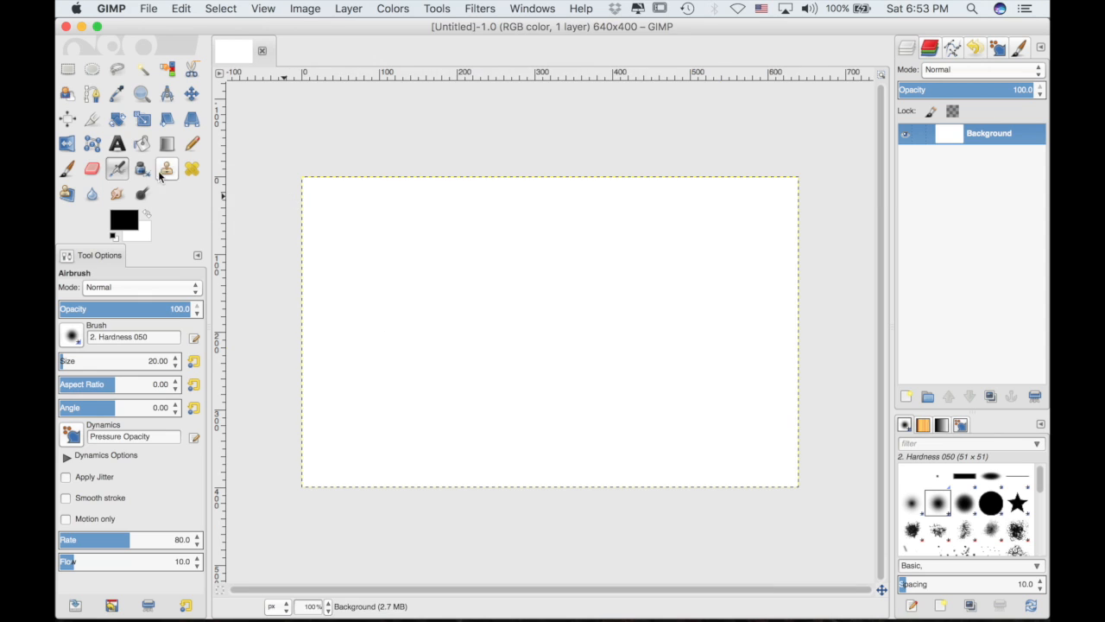
Fill the canvas with black and make a full-height rectangular selection of about 238 × 461 px overlapping the image's left edge.
left_click(143, 145)
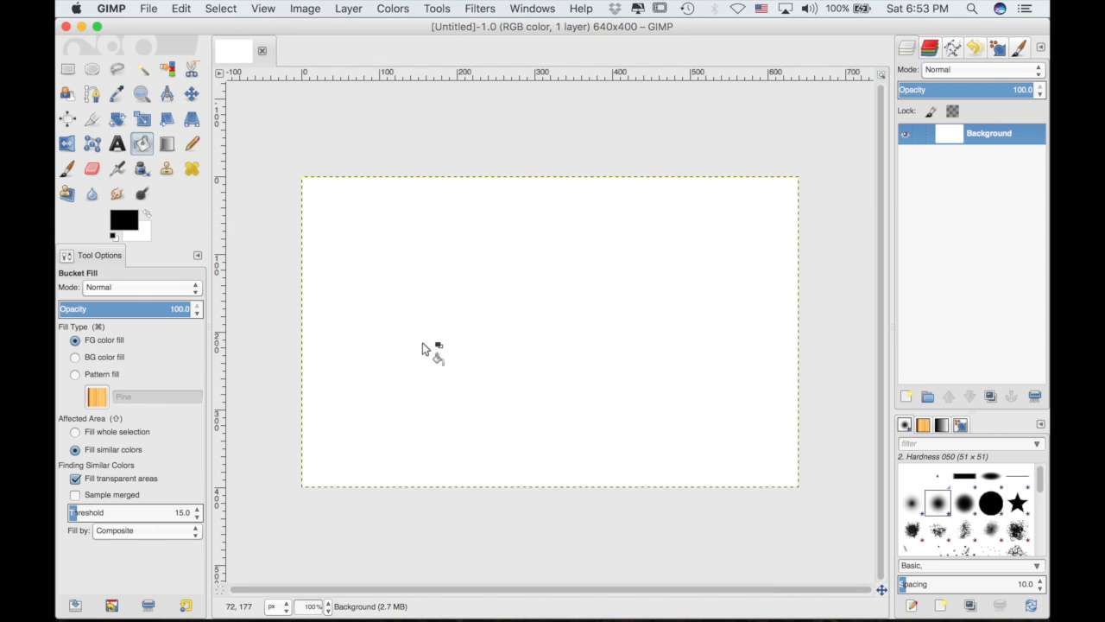
left_click(477, 348)
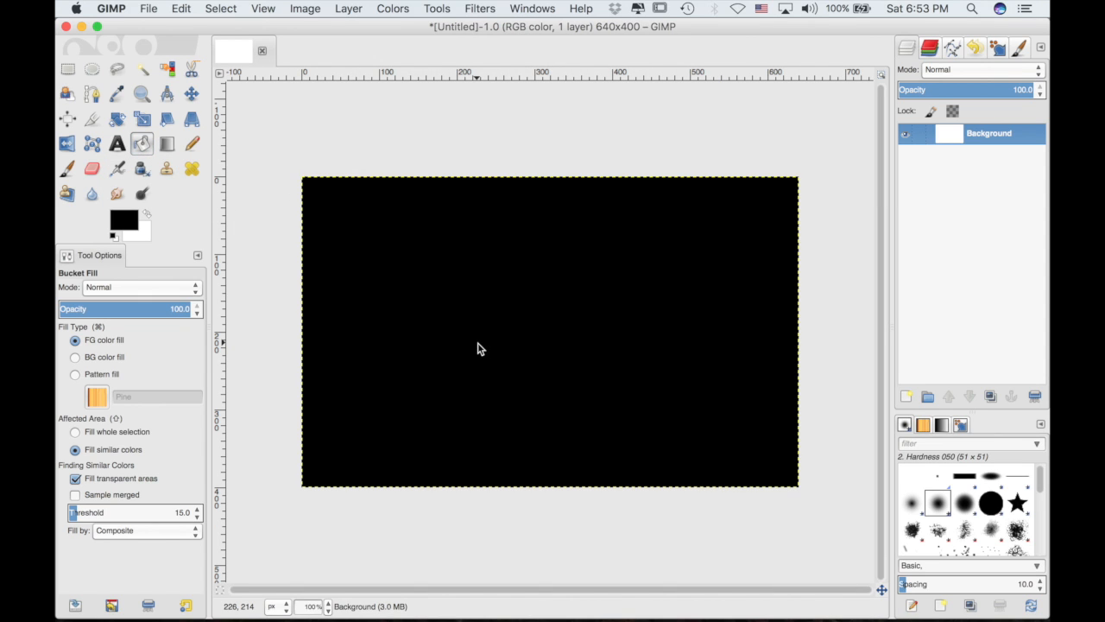
left_click(67, 69)
left_click_drag(274, 153, 461, 513)
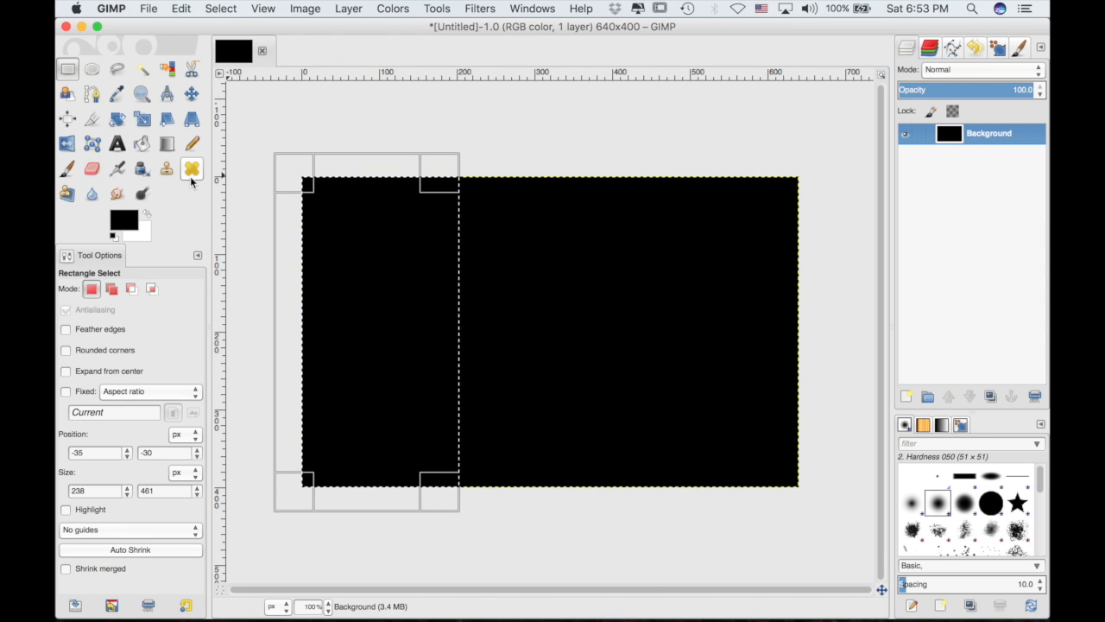
Draw a horizontal linear blend about 158 px long across the selected strip, using the Rounded edge gradient.
left_click(166, 146)
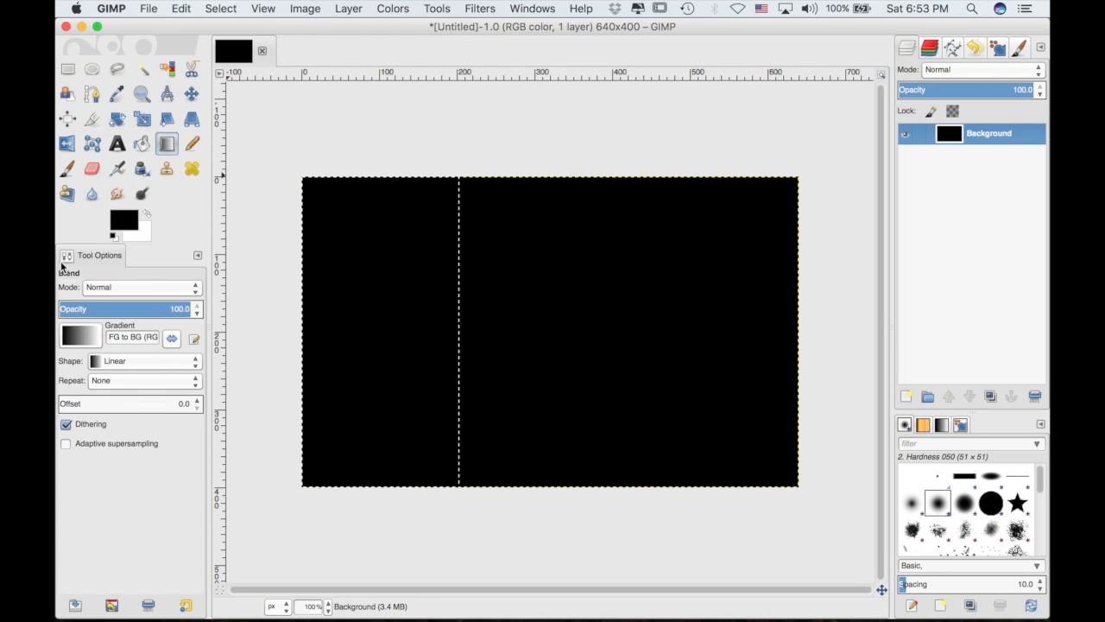
left_click(81, 336)
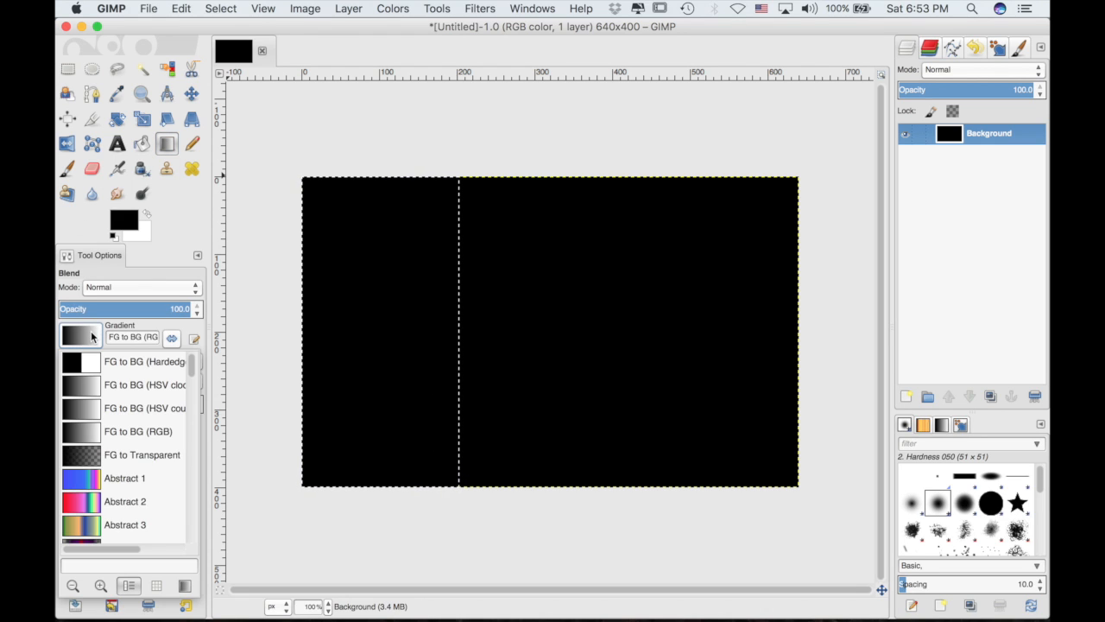
left_click_drag(191, 373, 200, 518)
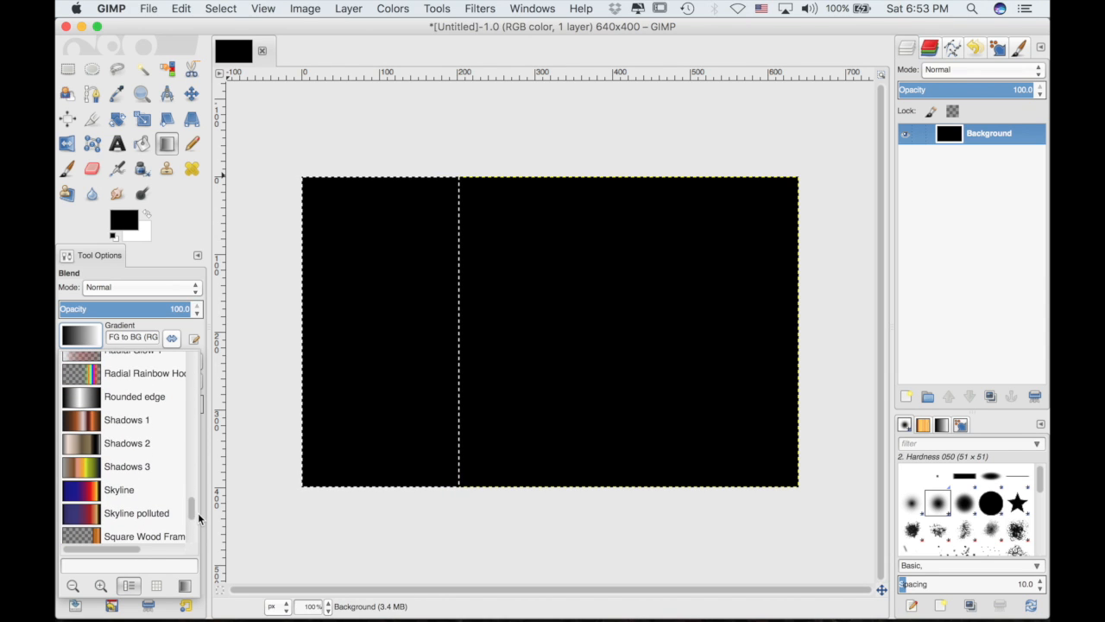
left_click(142, 398)
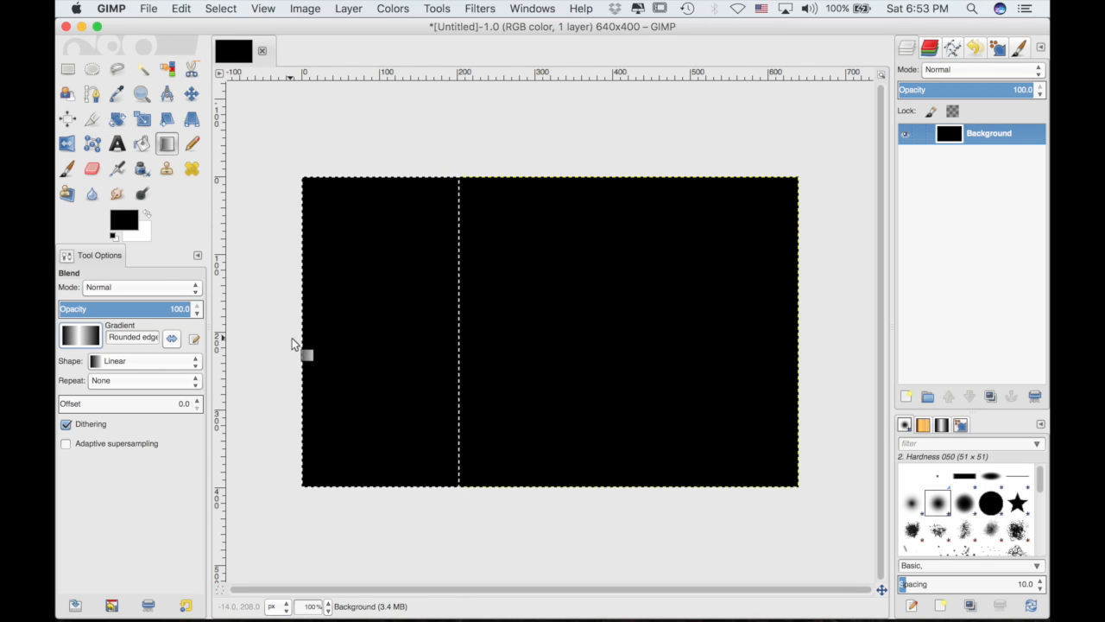
left_click_drag(309, 330, 429, 333)
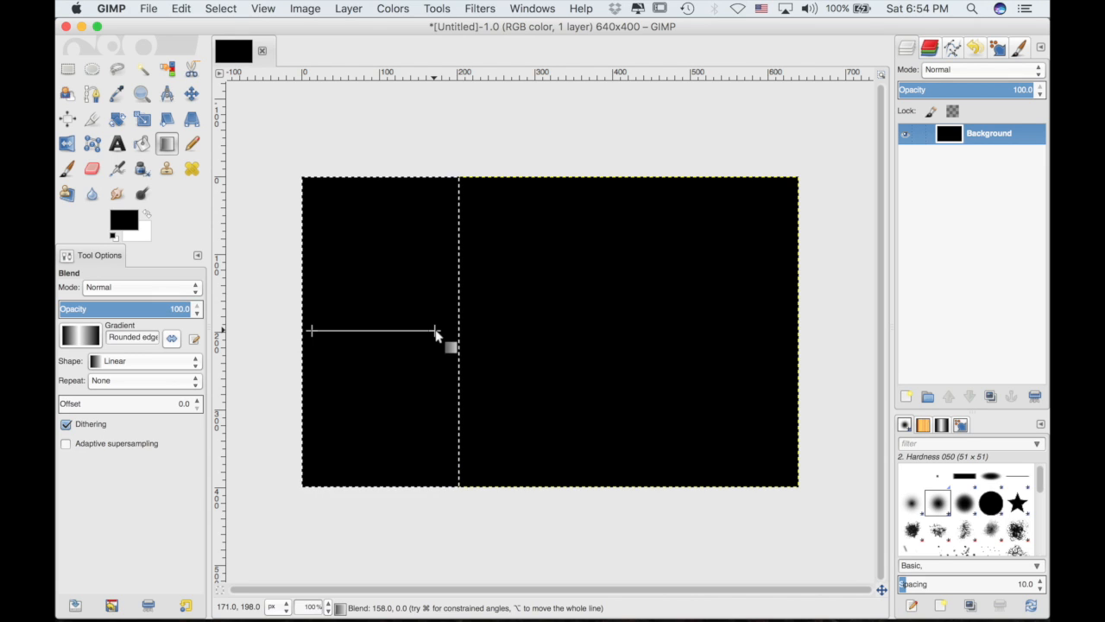
left_click_drag(436, 336, 436, 336)
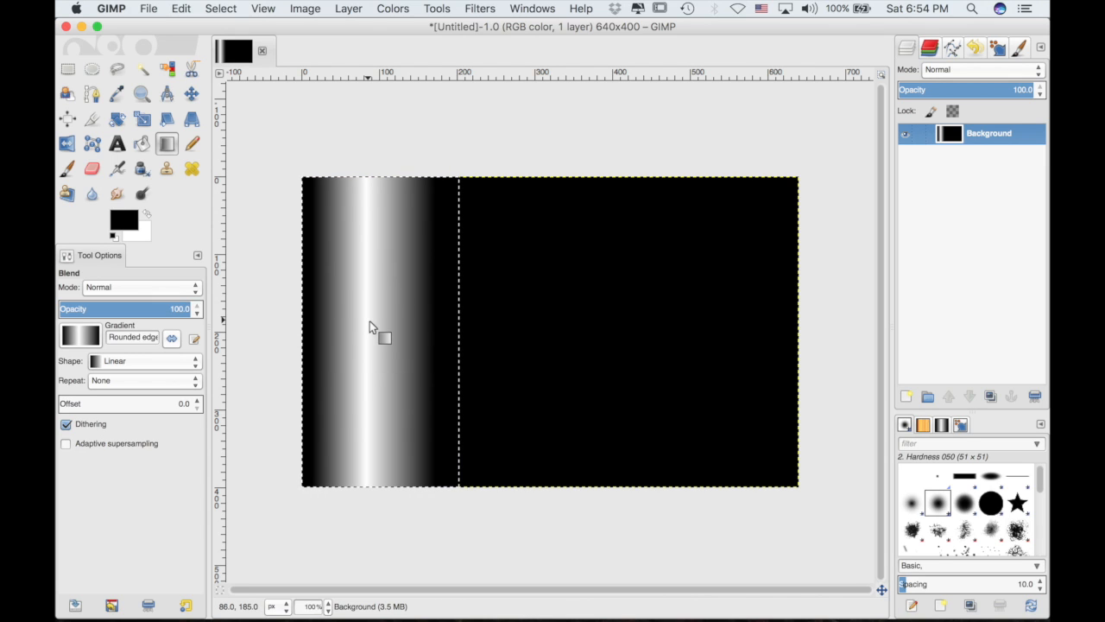
Make a full-height rectangular selection of about 290 × 425 px over the right part of the image, starting at about x = 342 px.
left_click(68, 69)
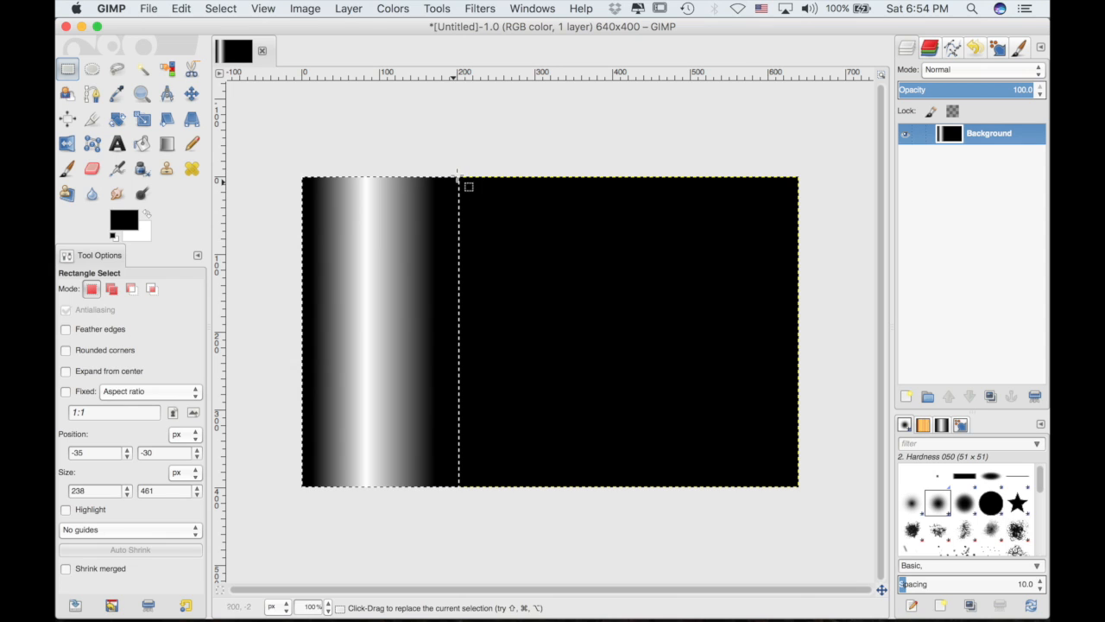
left_click_drag(453, 179, 751, 481)
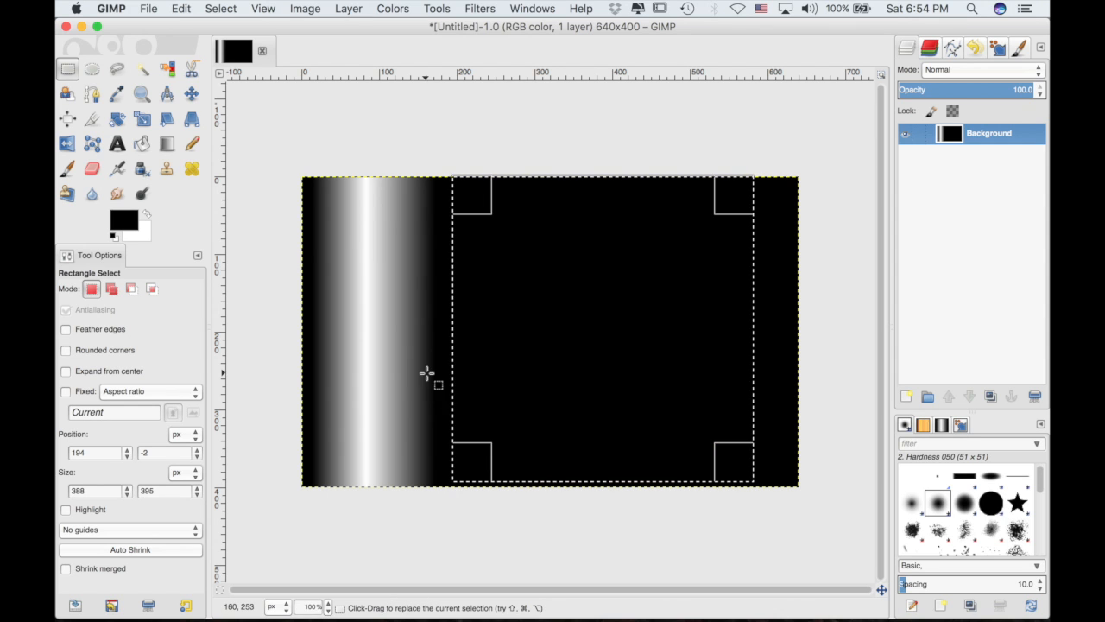
left_click_drag(476, 333, 592, 346)
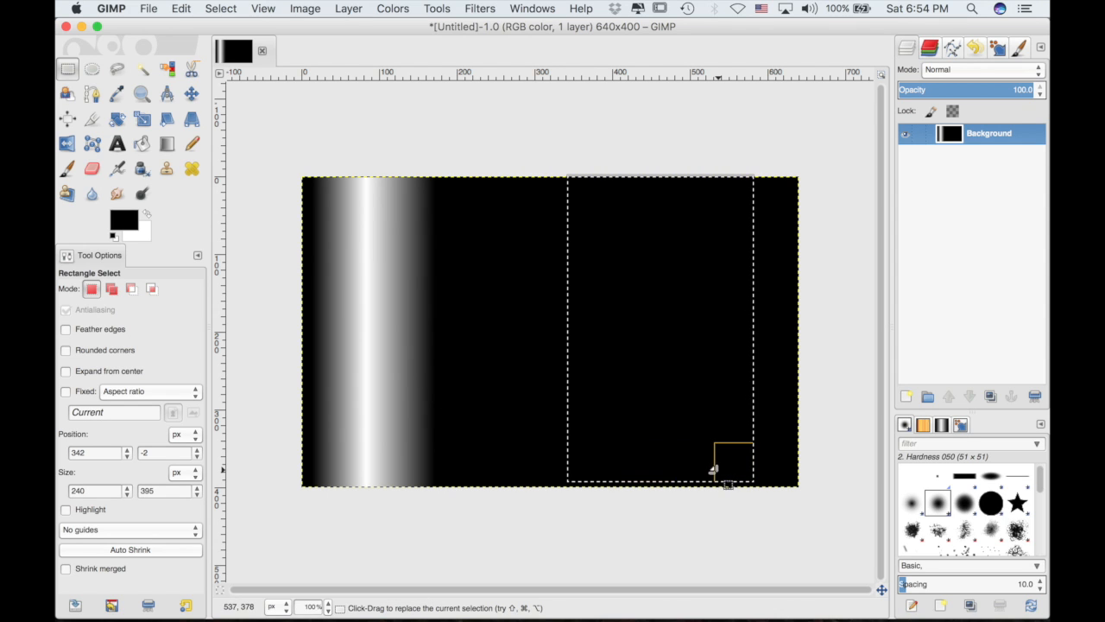
left_click_drag(693, 466, 693, 504)
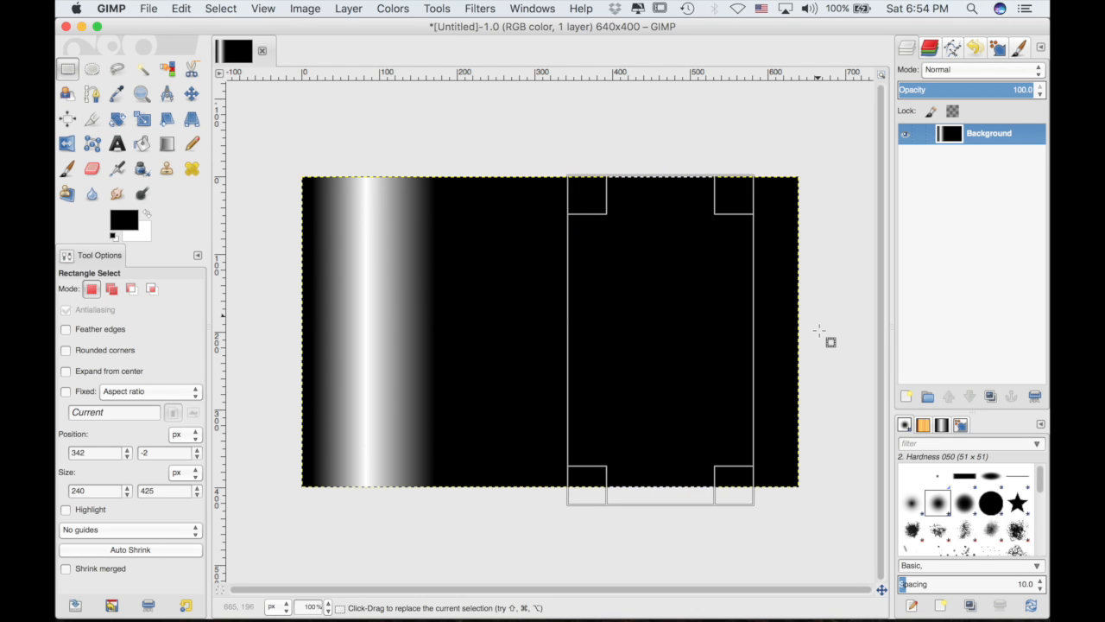
left_click_drag(748, 322, 784, 324)
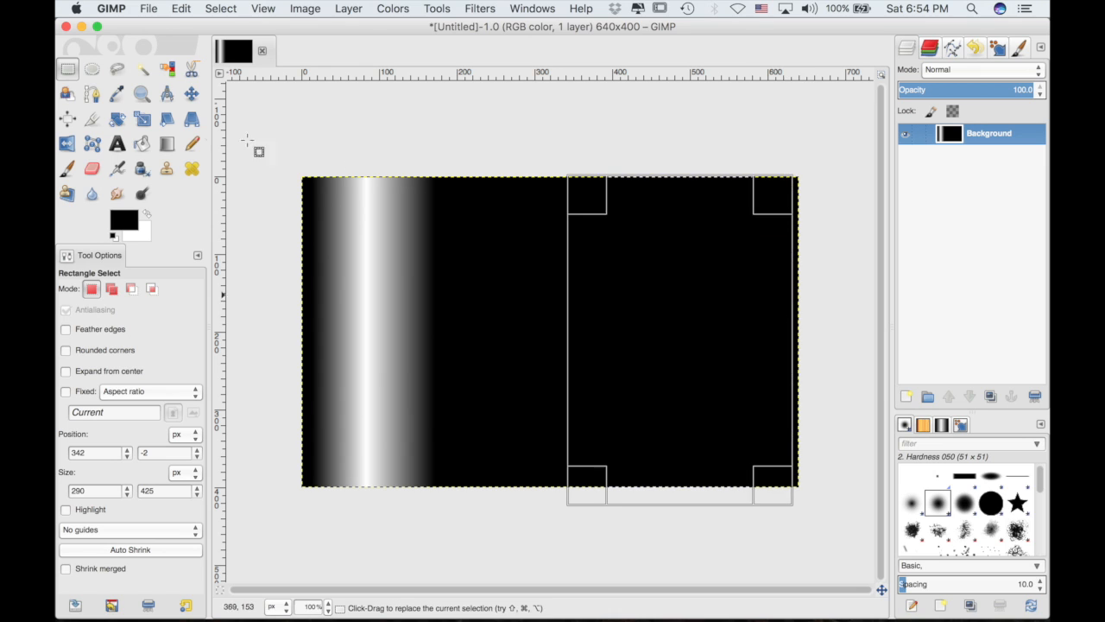
Draw a second Rounded edge linear blend nearly horizontally across the right-hand selection, and clear the selection.
left_click(167, 144)
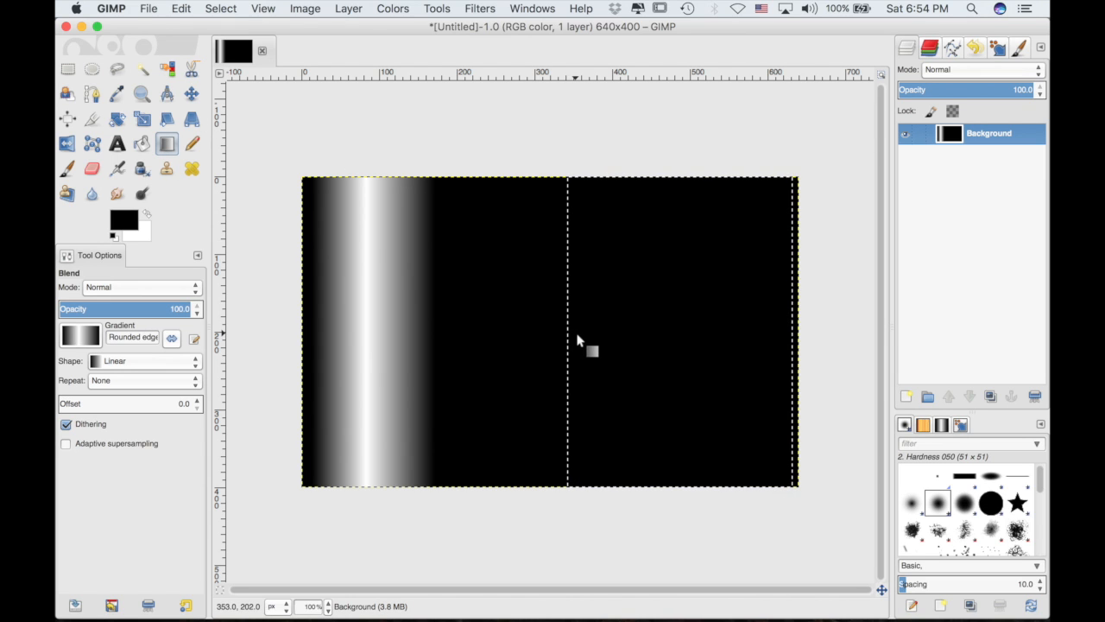
left_click_drag(575, 322, 743, 326)
left_click_drag(772, 325, 780, 328)
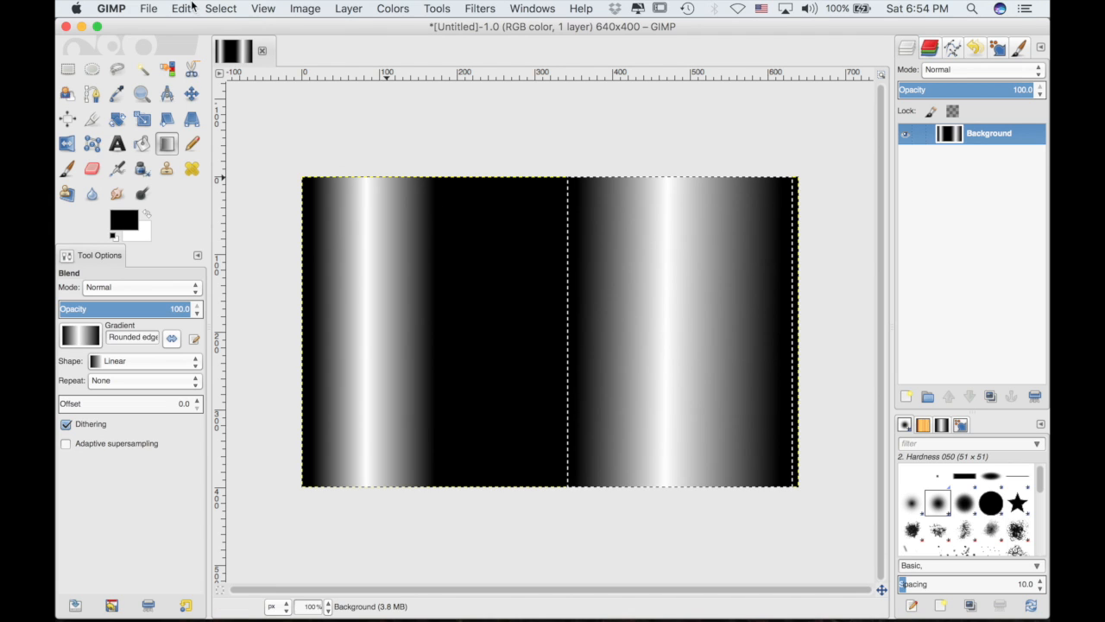
left_click(218, 10)
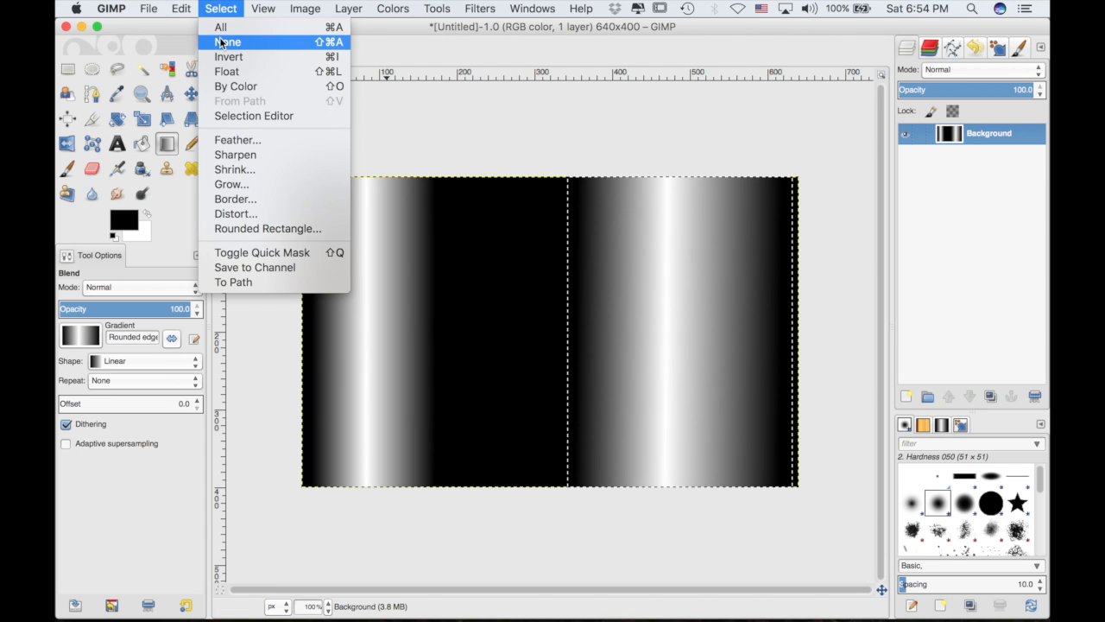
left_click(221, 41)
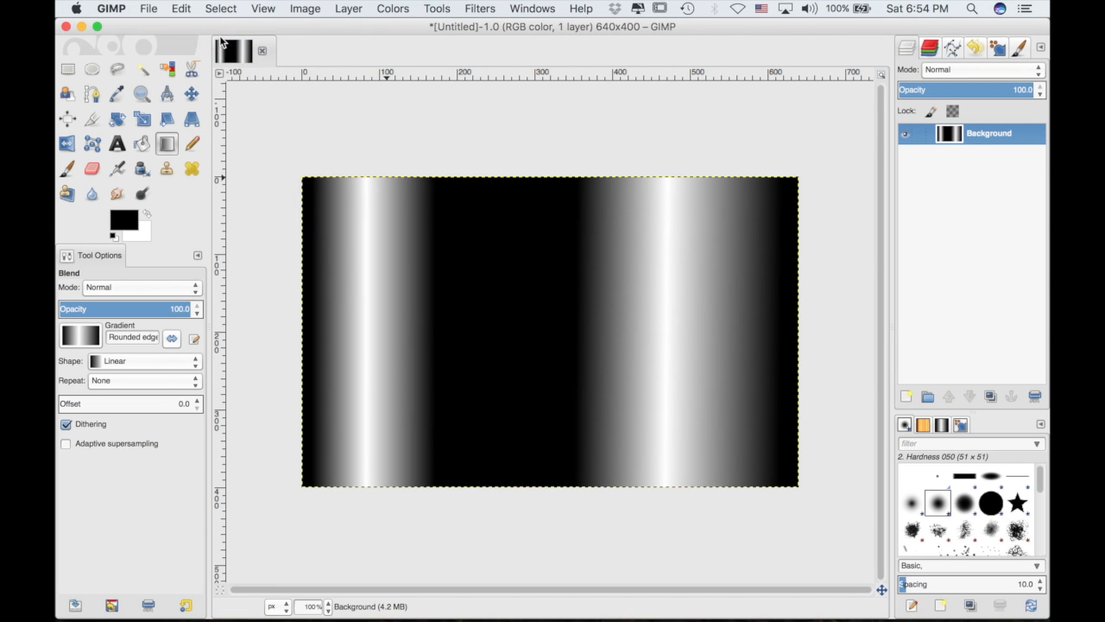
Export the gradient image to the Desktop as Anisotropic.jpg with a JPEG quality of 90.
left_click(152, 10)
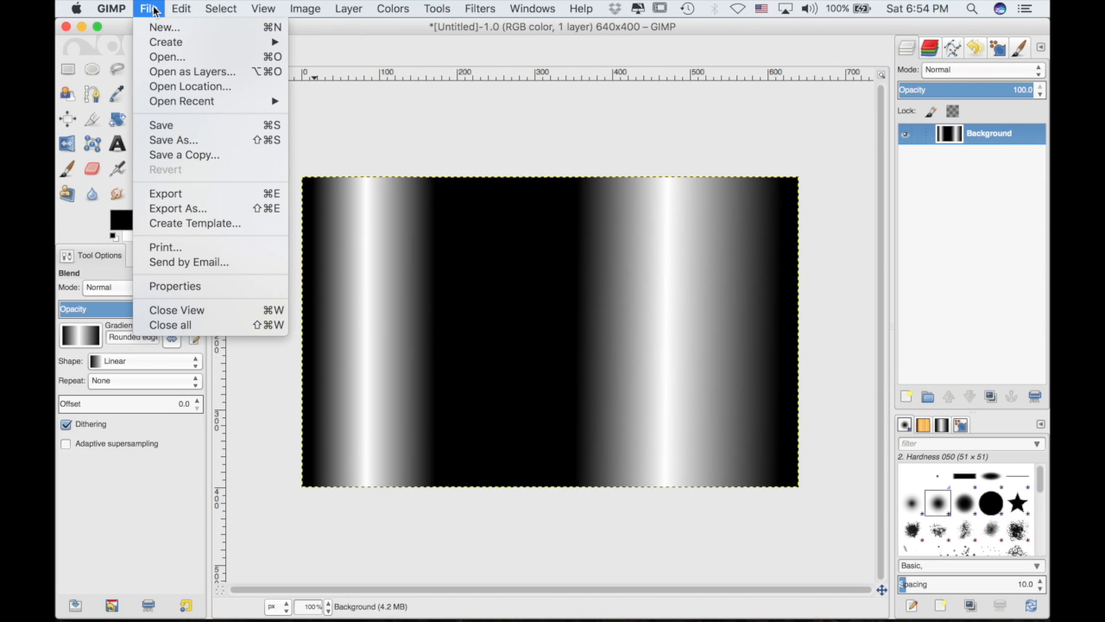
left_click(166, 196)
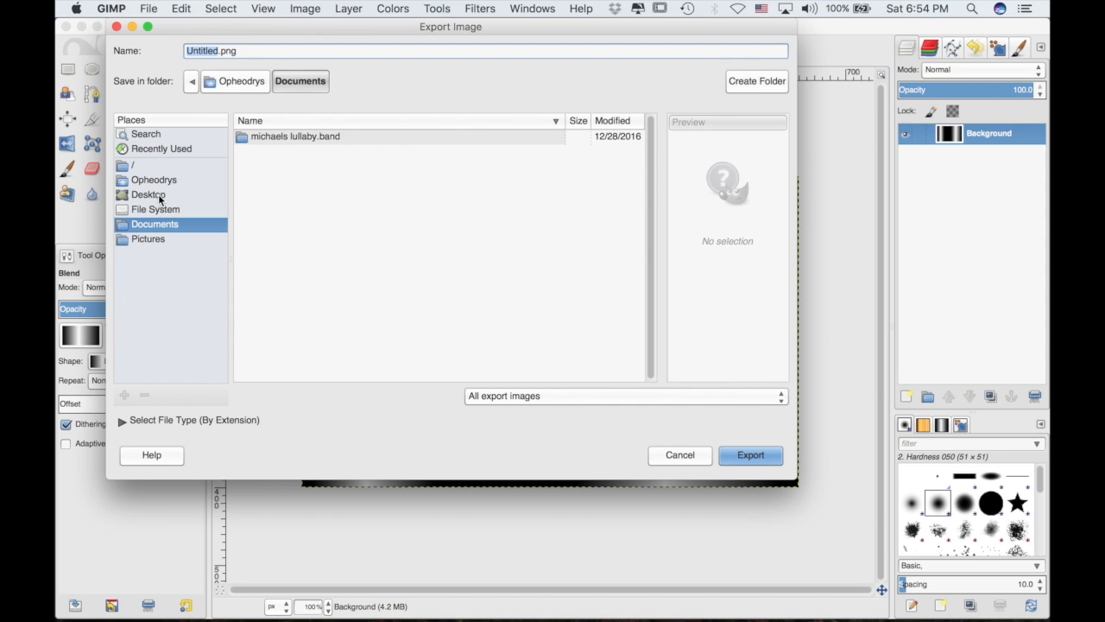
left_click(159, 196)
type("Anisotropic")
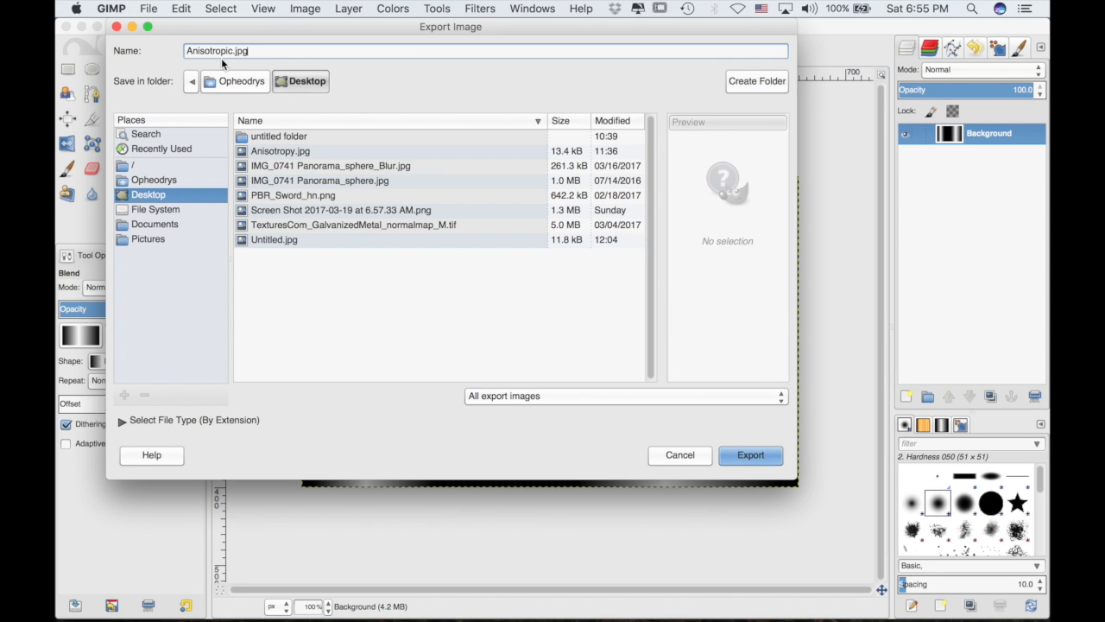
left_click(771, 464)
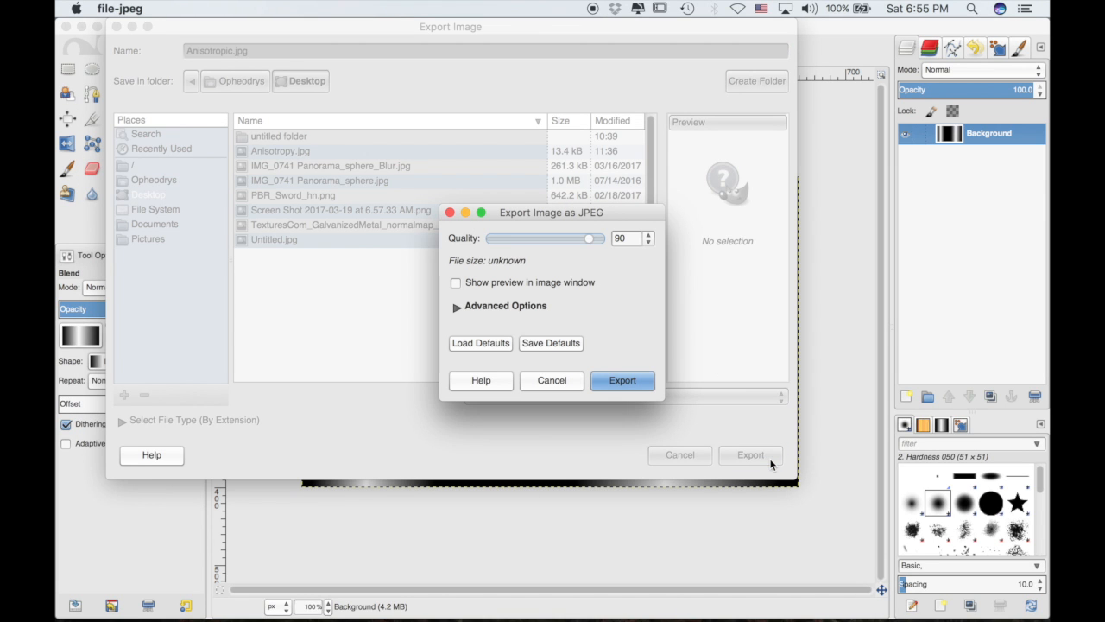
left_click(636, 380)
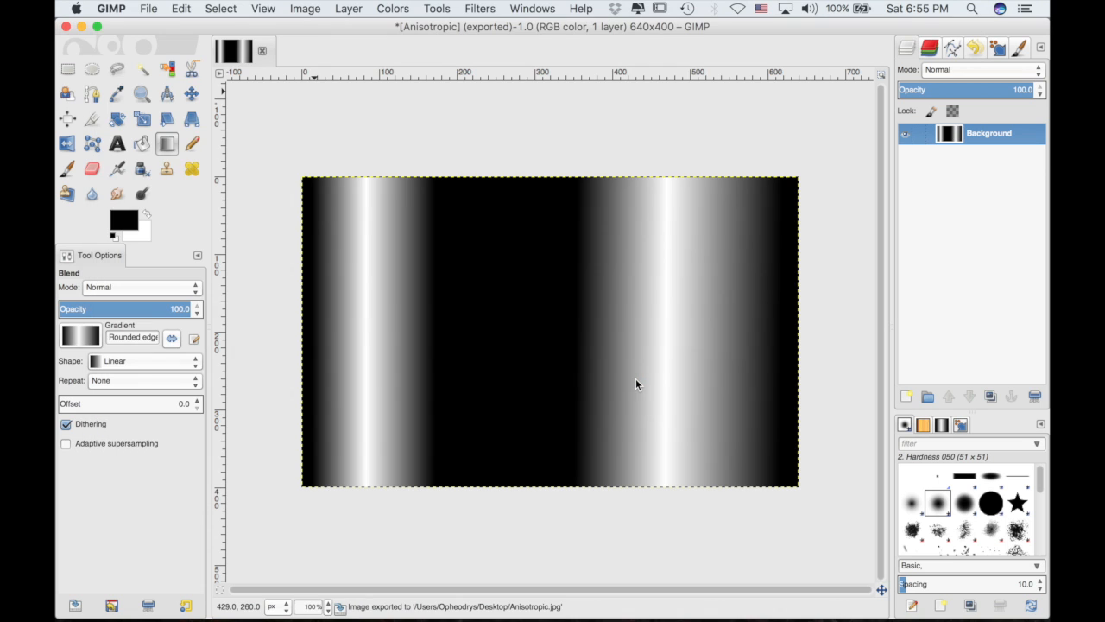
Switch back to Blender and load Anisotropic.jpg from the Desktop as the image of Texture.006.
left_click(82, 27)
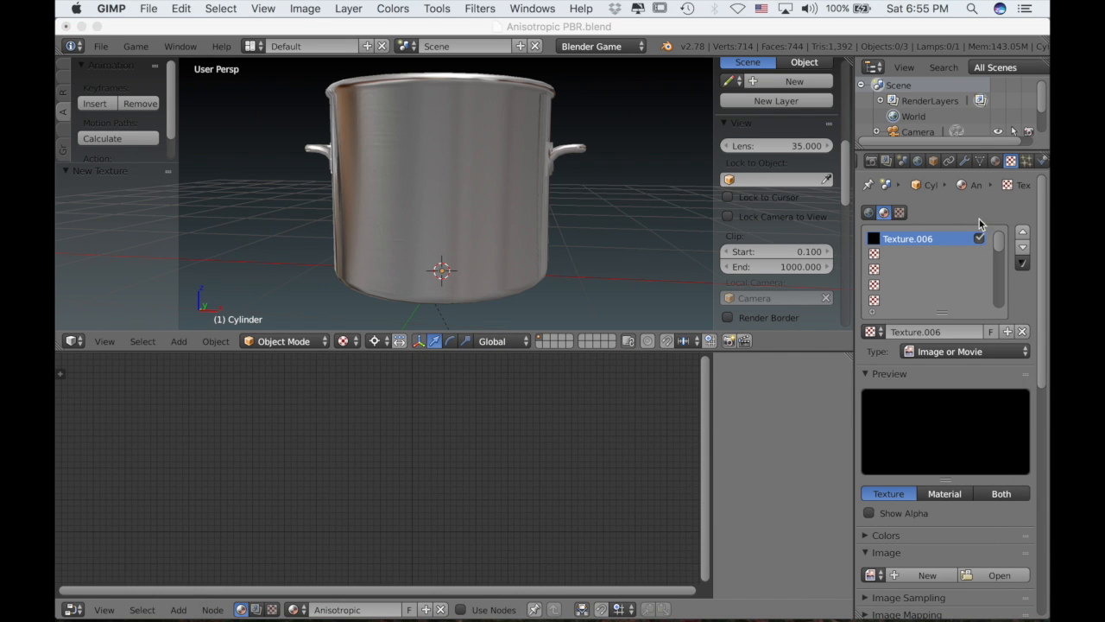
scroll(917, 579, "down", 1)
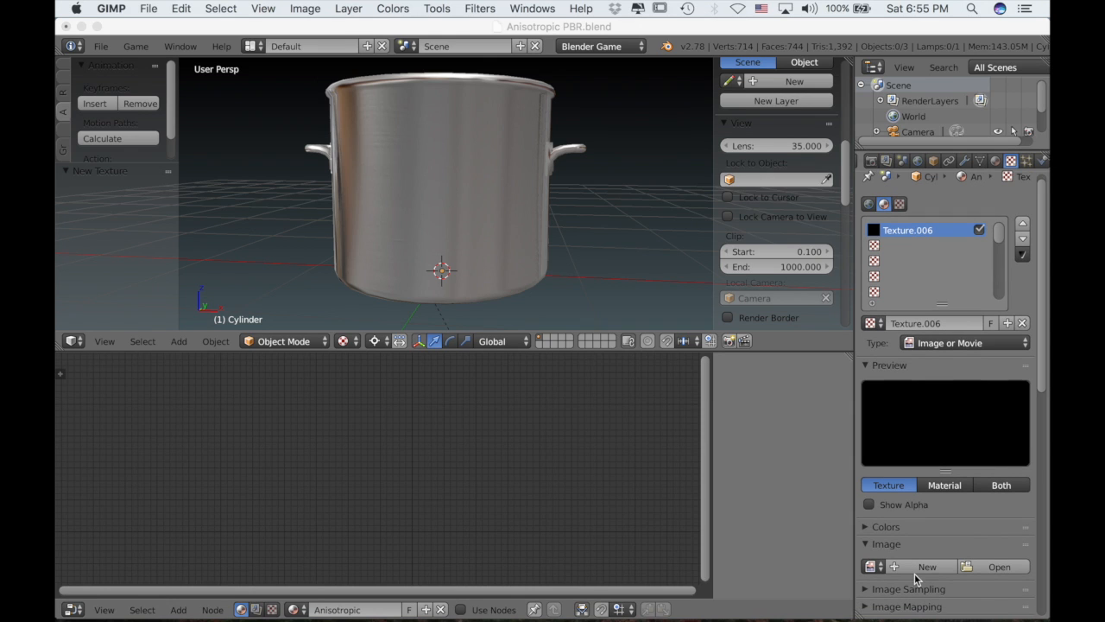
left_click(1004, 565)
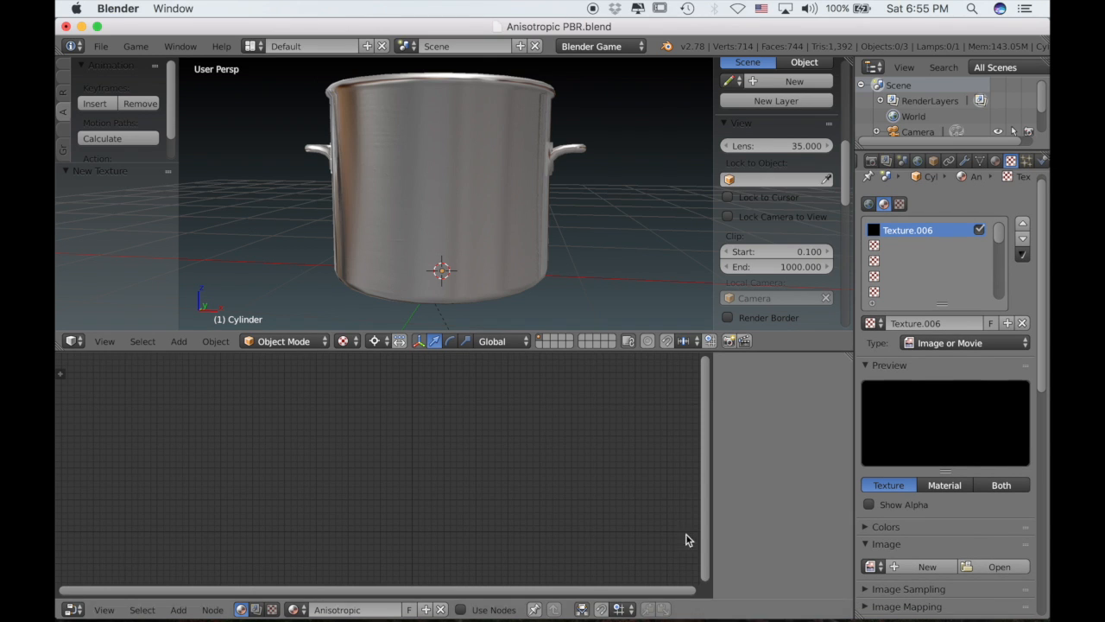
left_click(993, 567)
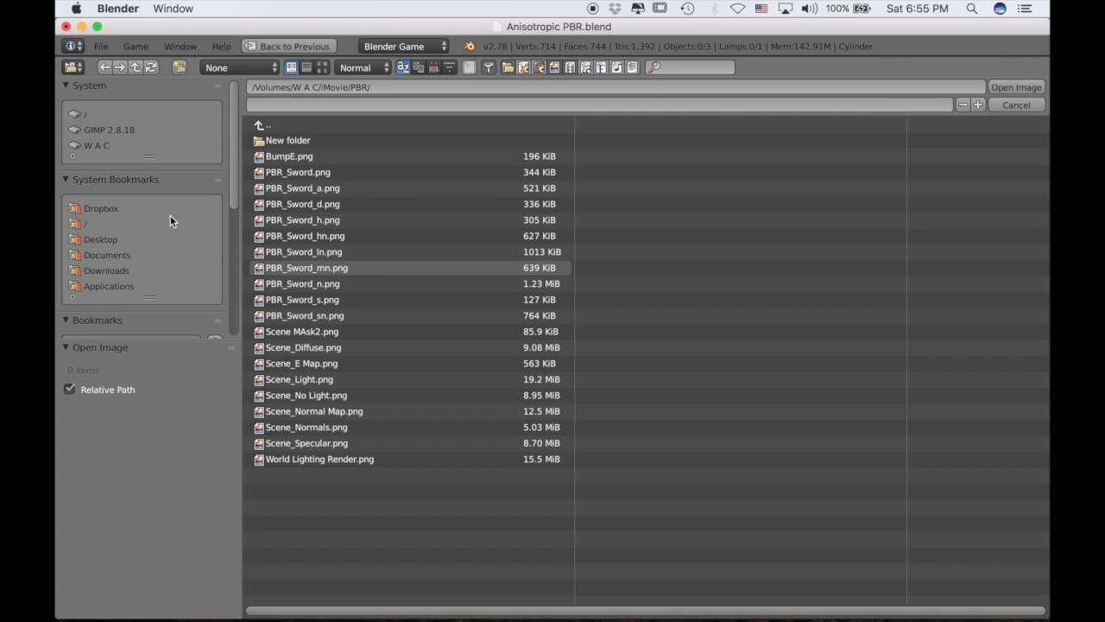
left_click(118, 239)
left_click(283, 157)
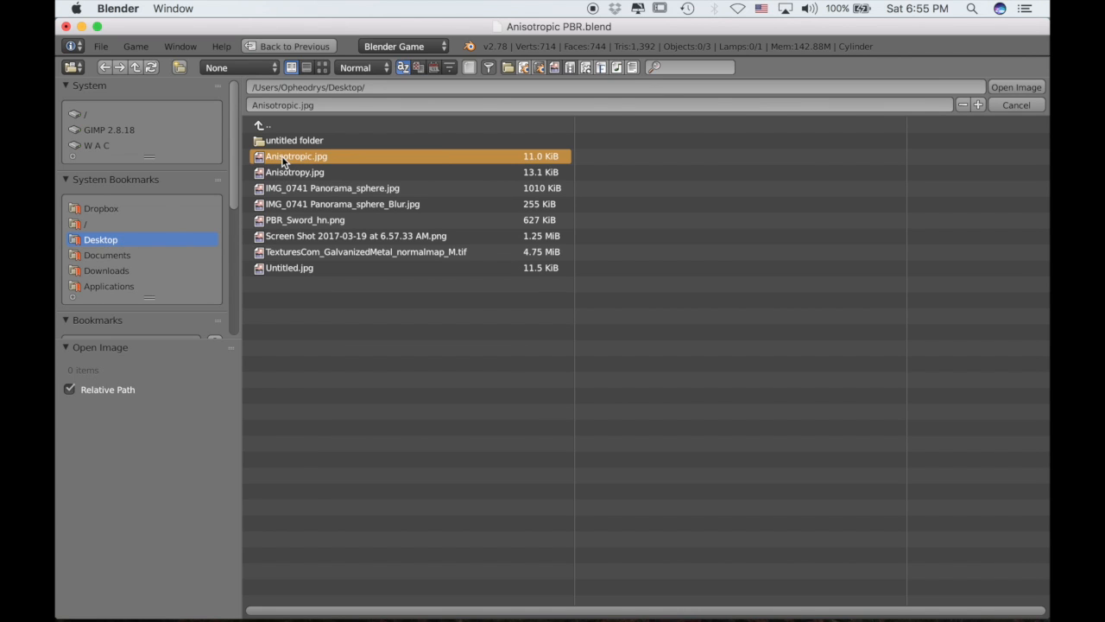
left_click(1000, 90)
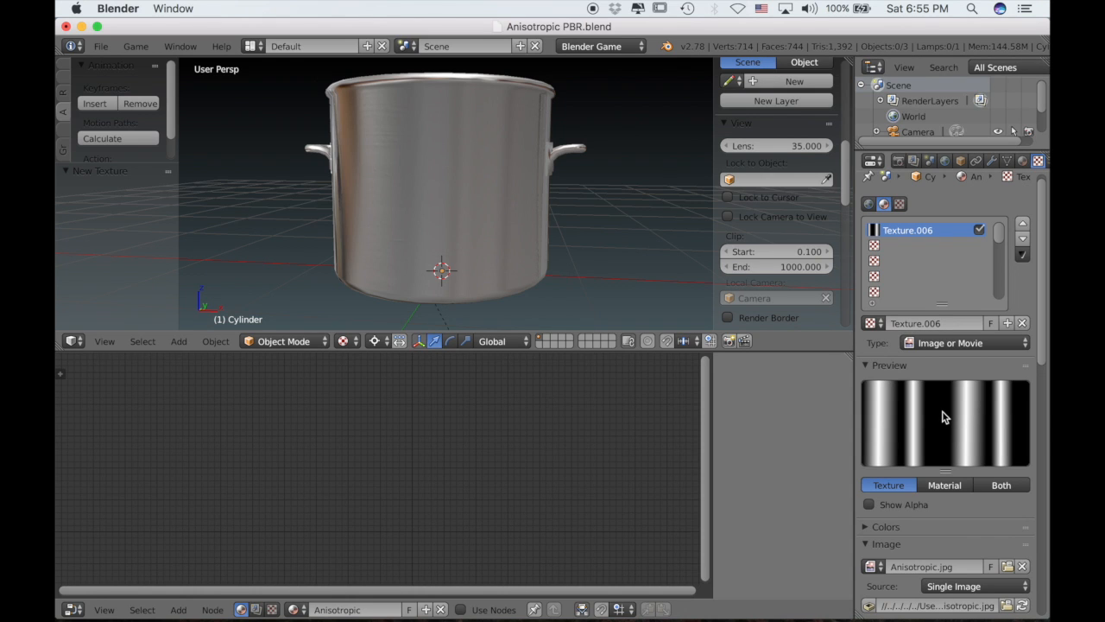
Set the texture's mapping coordinates to Reflection.
scroll(954, 468, "down", 7)
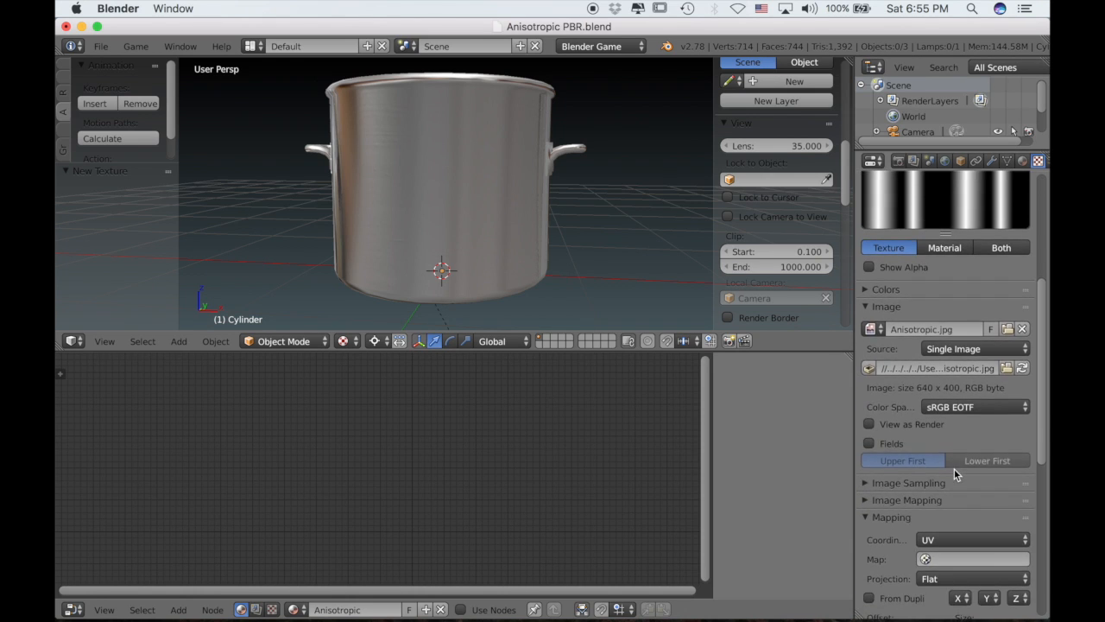
left_click(930, 540)
left_click(931, 404)
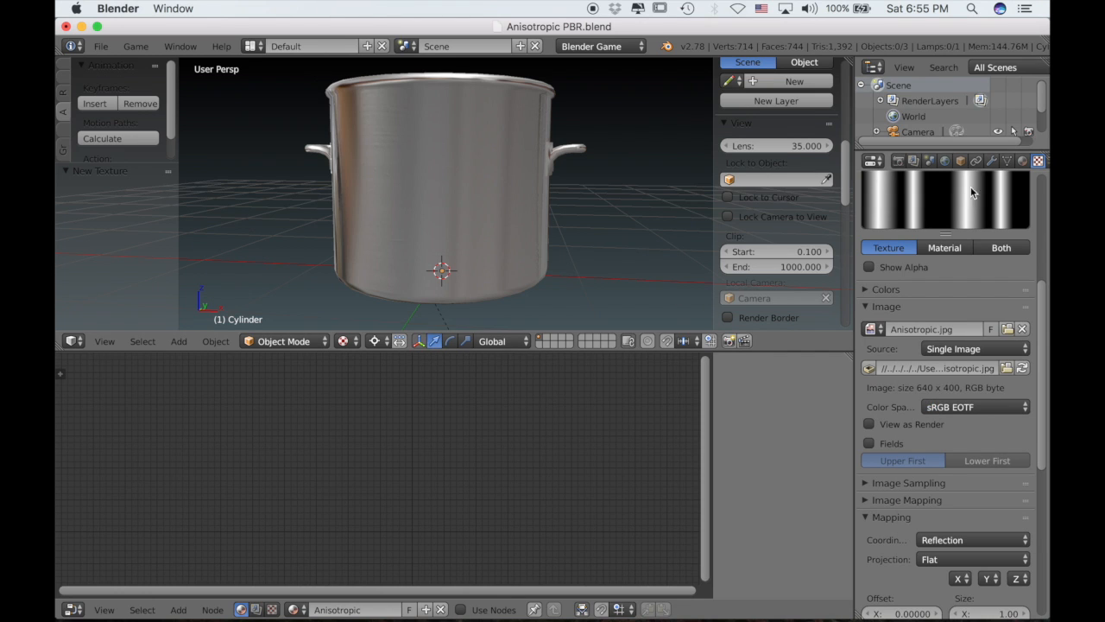
Make the pot's node-based Material active and add a Material input node below the Glossy Shader group.
left_click(1023, 161)
left_click(902, 219)
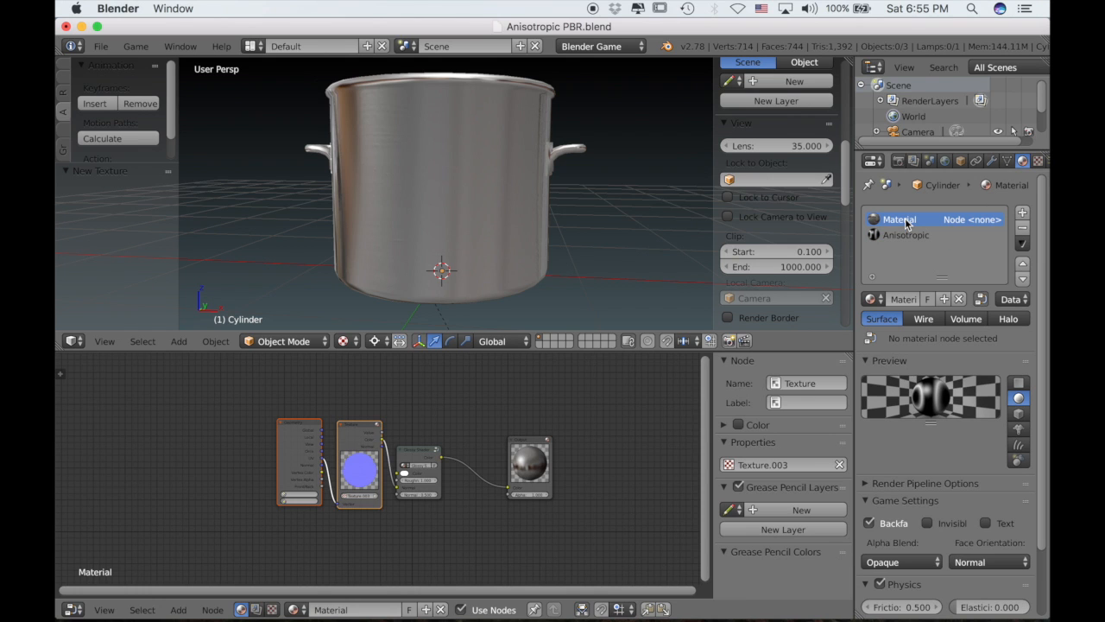
scroll(445, 463, "right", 3)
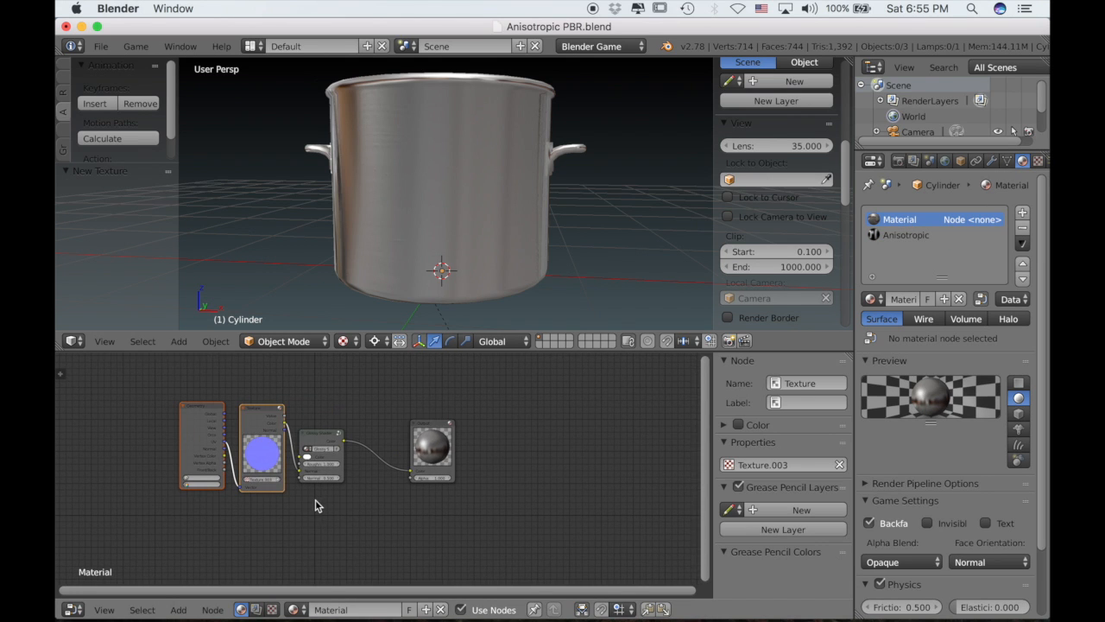
key("shift+a")
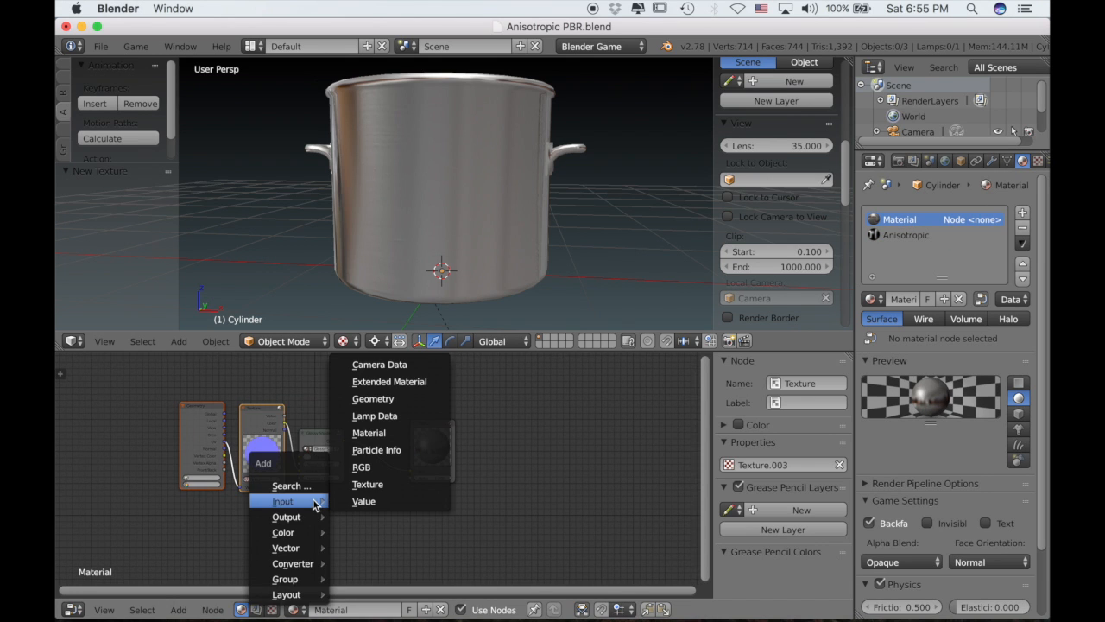
left_click(380, 432)
left_click(299, 498)
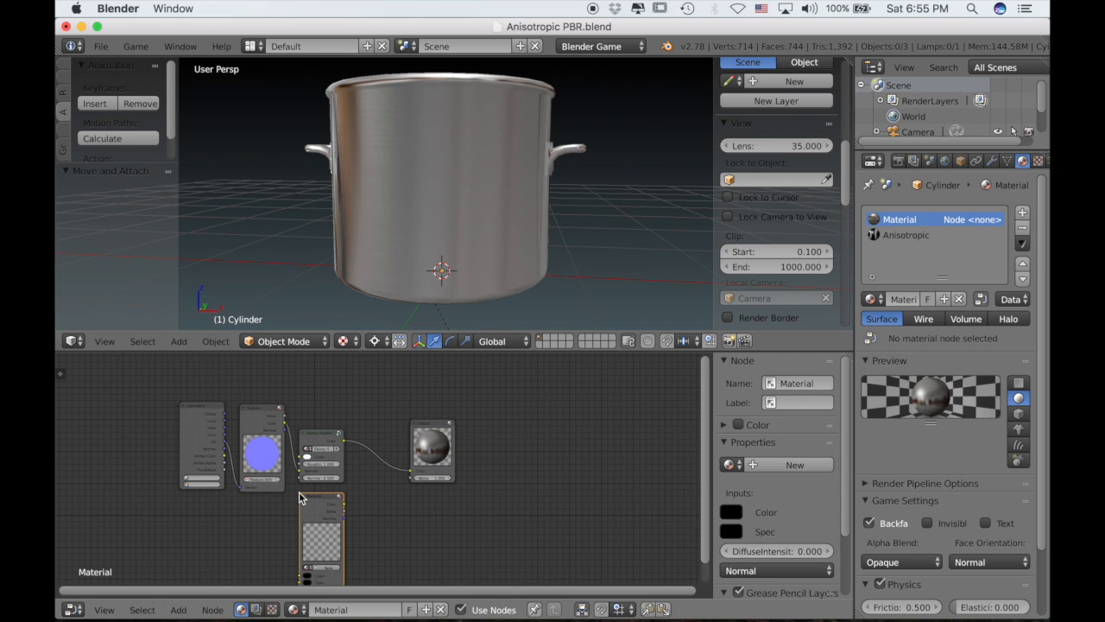
Assign the Anisotropic material to the new Material node.
scroll(345, 500, "up", 3)
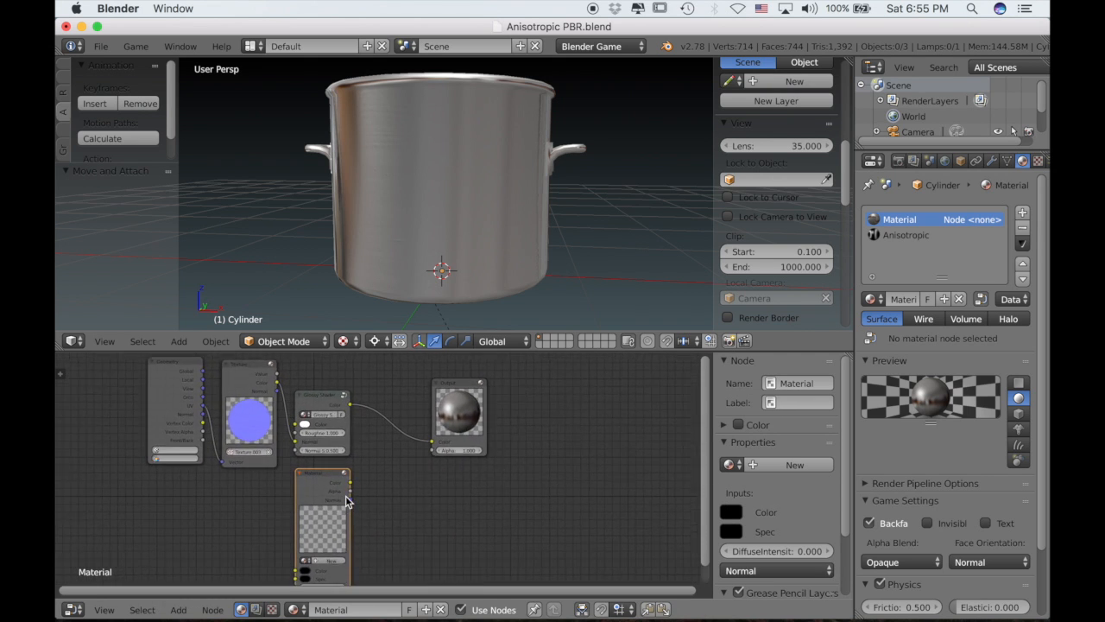
scroll(346, 498, "up", 3)
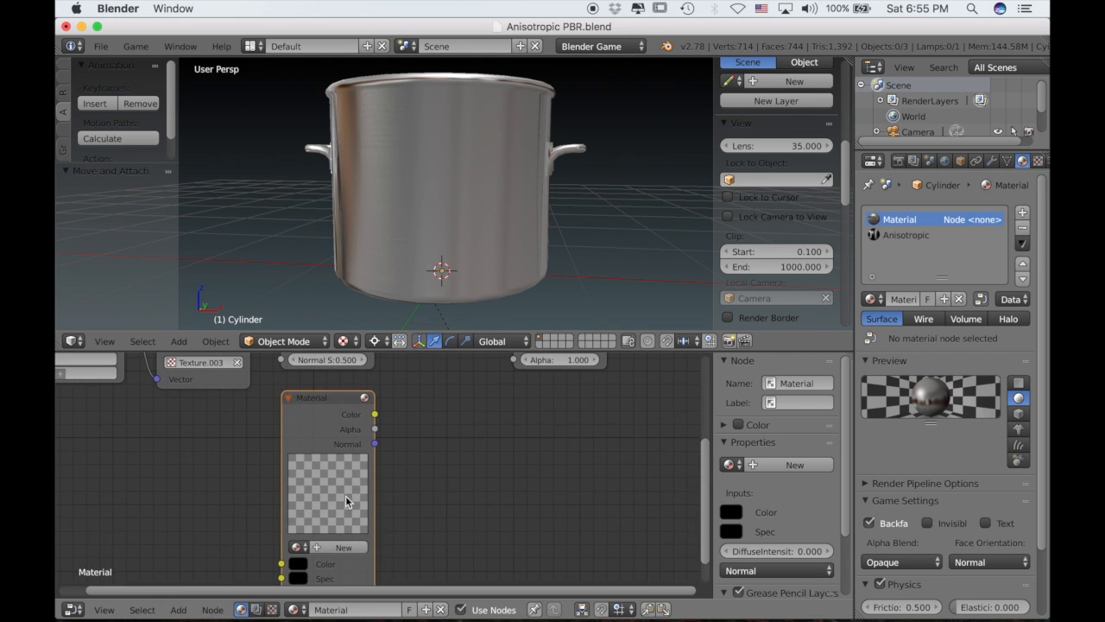
scroll(334, 519, "up", 3)
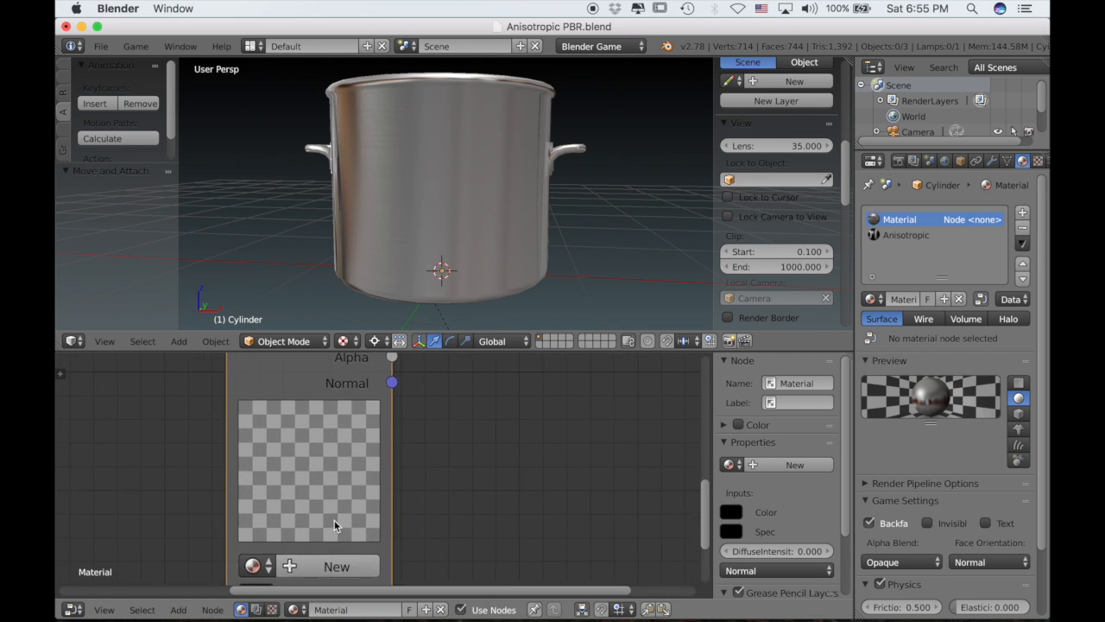
left_click(265, 541)
left_click(305, 297)
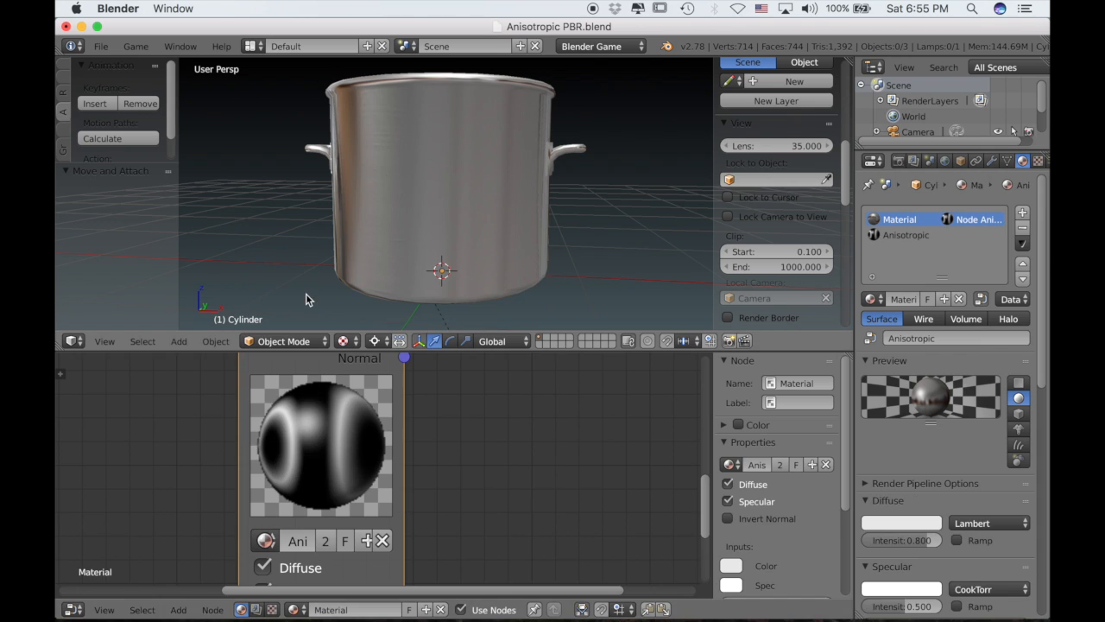
Insert a MixRGB node between the Glossy Shader group and the Output node, and link the Material node's Color to Color2.
scroll(441, 448, "down", 4)
scroll(441, 448, "down", 4)
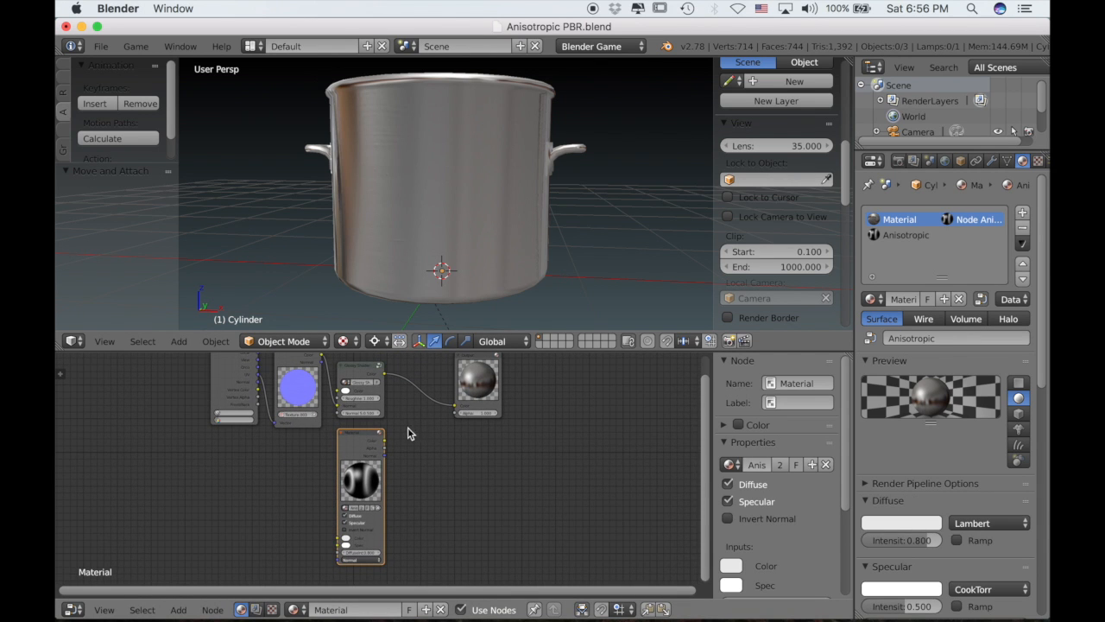
left_click_drag(494, 393, 551, 428)
key("shift+a")
mouse_move(448, 438)
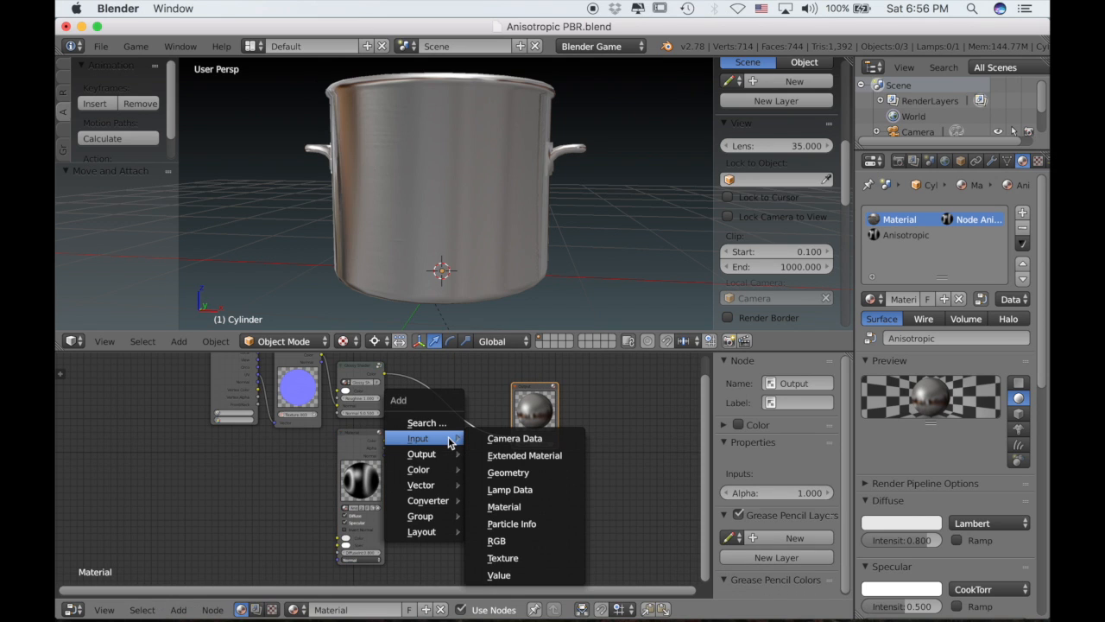
mouse_move(434, 473)
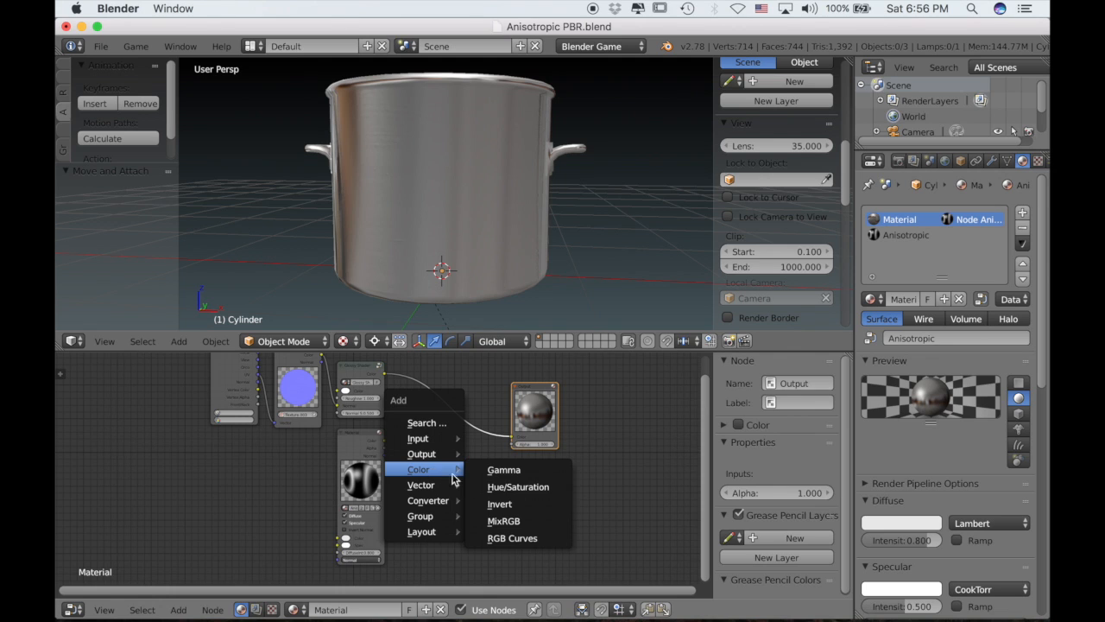
left_click(494, 521)
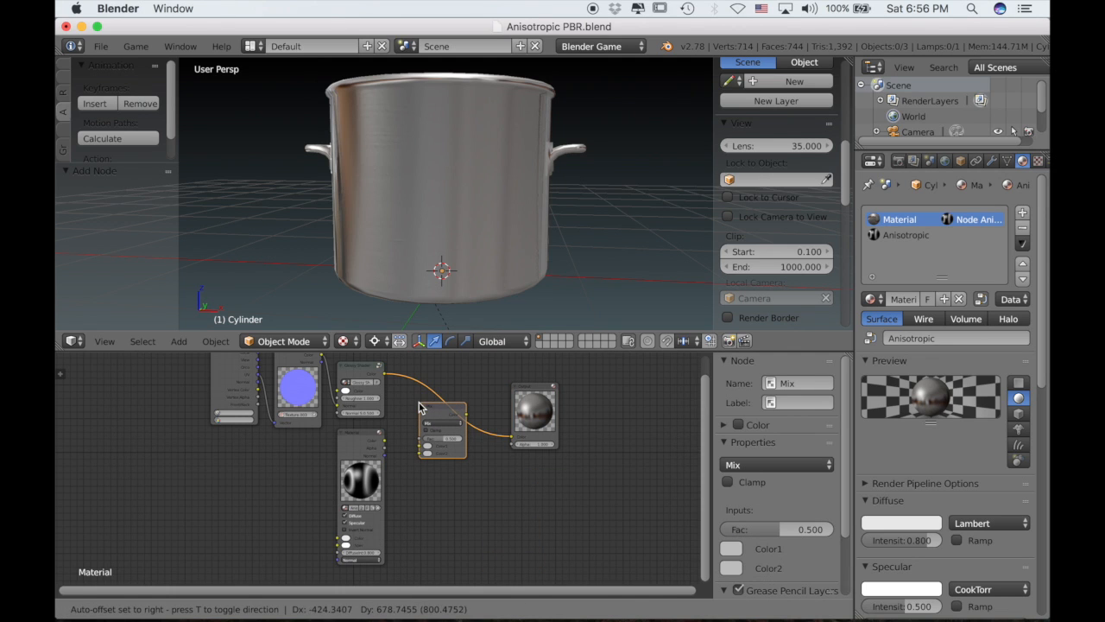
left_click(420, 408)
left_click(383, 447)
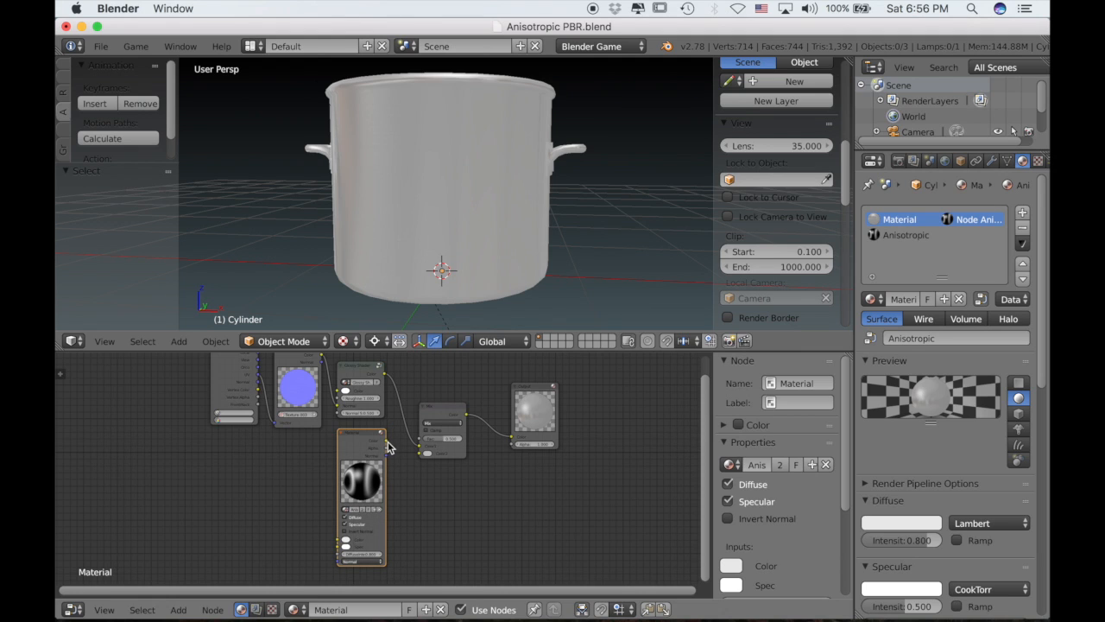
left_click_drag(386, 447, 420, 455)
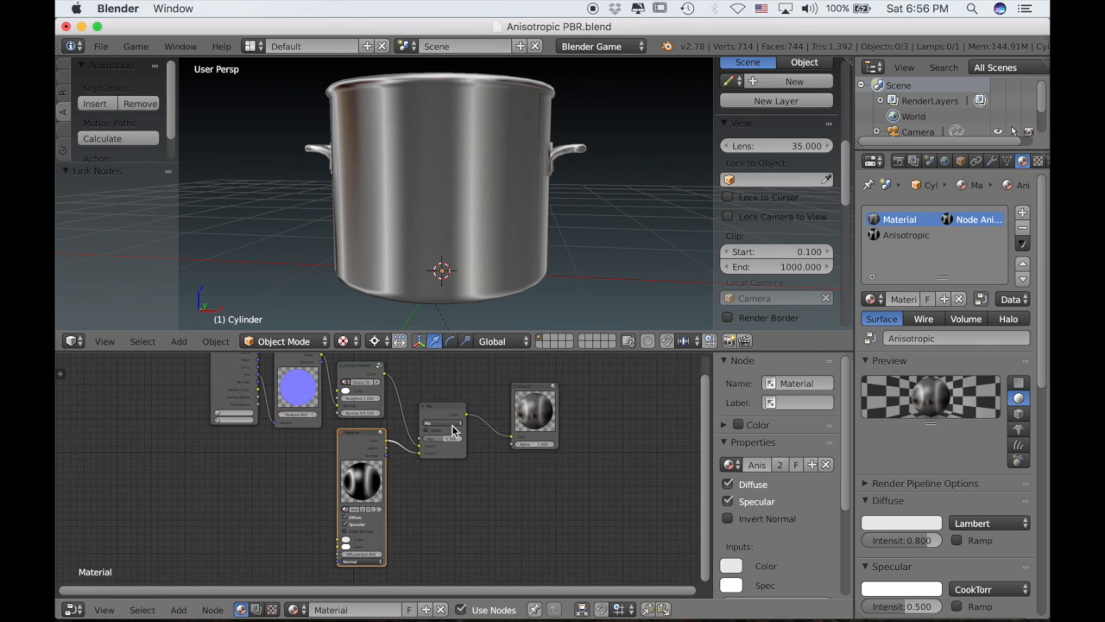
Set the mix node's blend type to Add and its factor to 1.000.
scroll(454, 433, "up", 3)
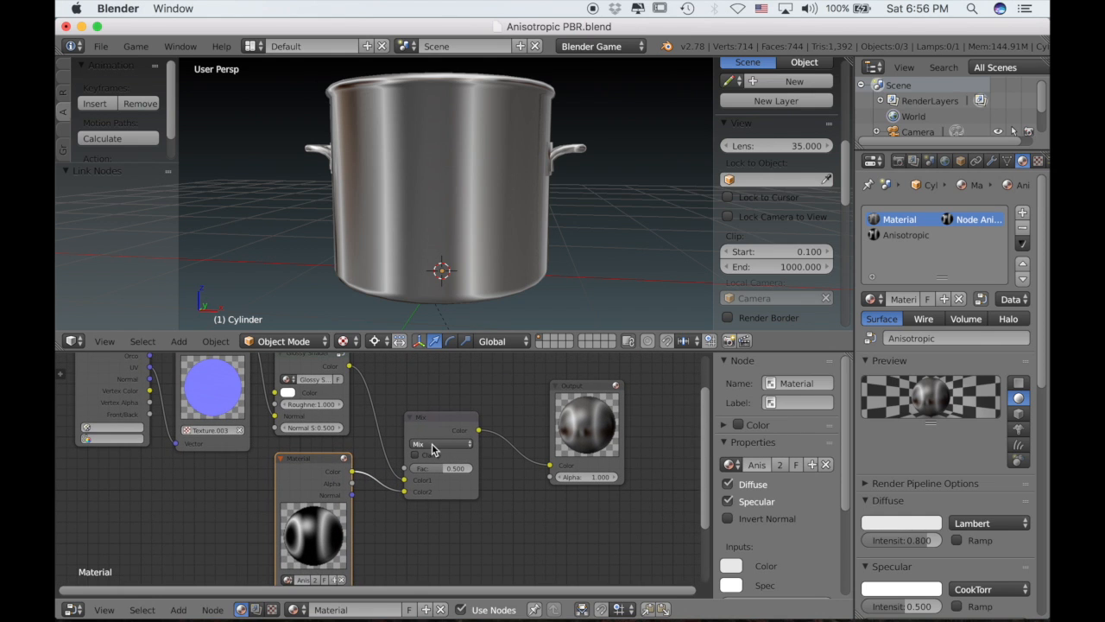
left_click(437, 444)
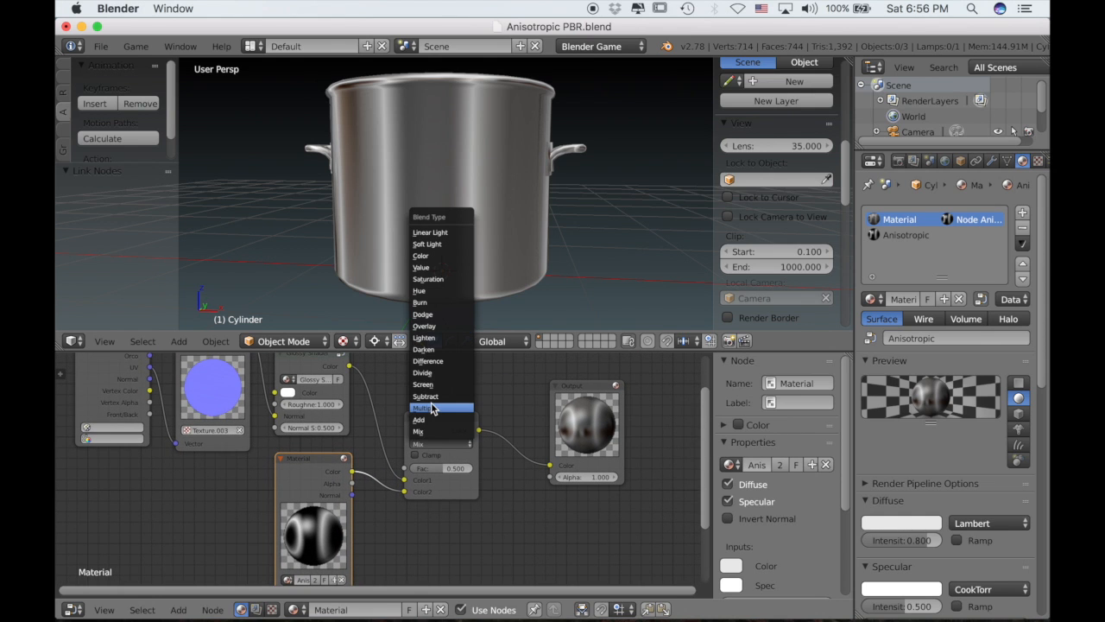
left_click(429, 419)
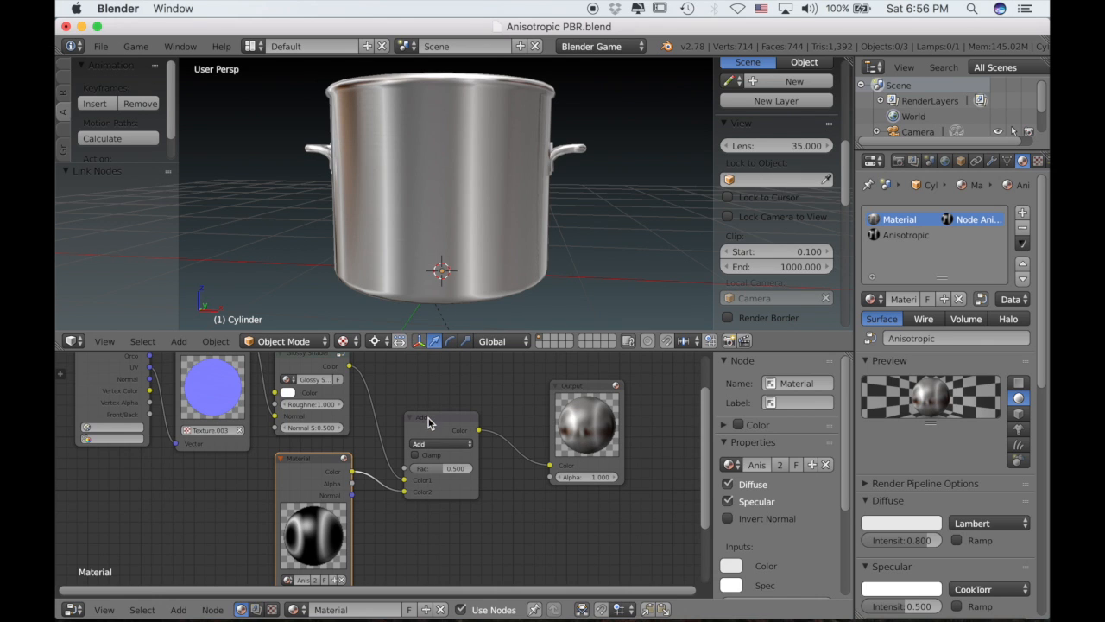
left_click_drag(437, 467, 473, 467)
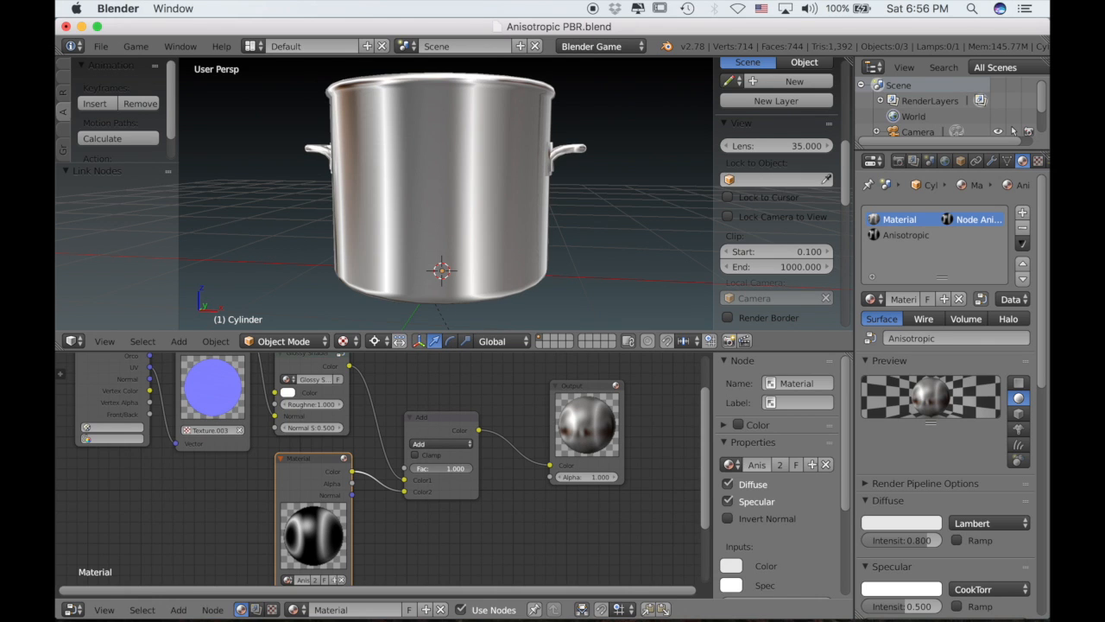
Examine the anisotropic reflections on the pot's body and handles from several angles and distances.
scroll(507, 188, "up", 5)
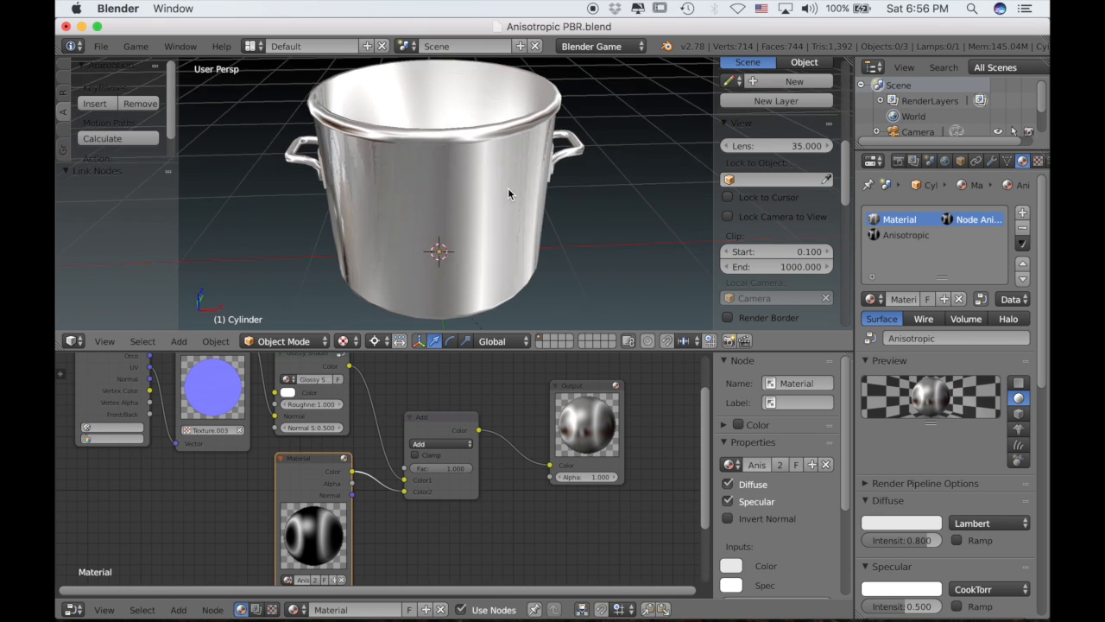
scroll(508, 187, "down", 5)
scroll(508, 188, "up", 5)
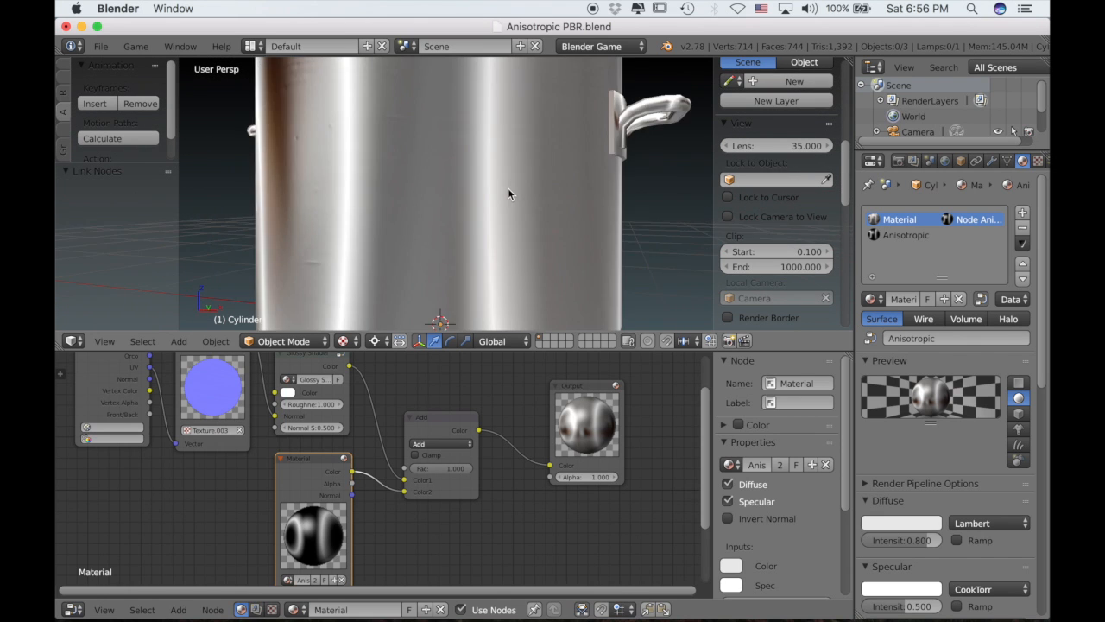
scroll(508, 188, "right", 5)
scroll(507, 187, "down", 5)
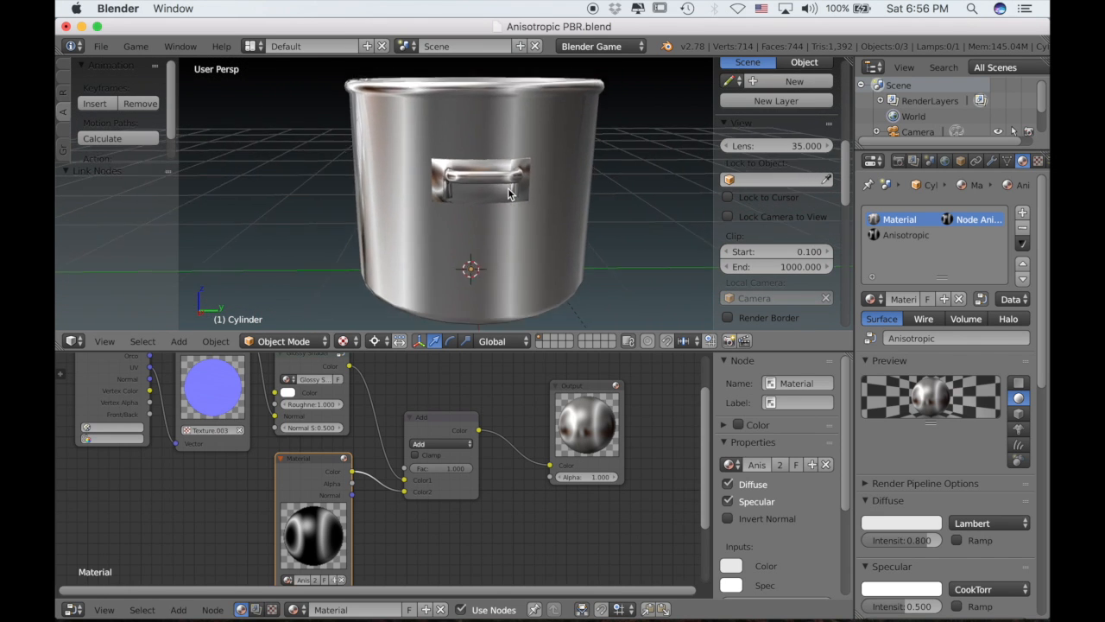
scroll(508, 187, "right", 10)
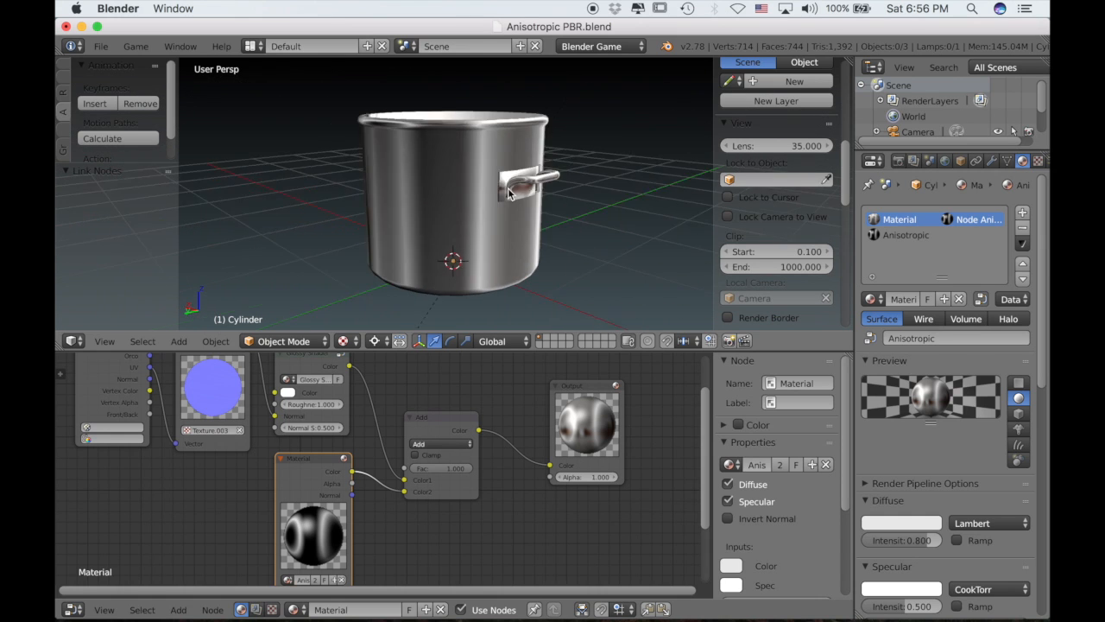
Examine the combined metal material on the pot's rim, wall and handle up close from several sides.
scroll(508, 187, "right", 5)
scroll(508, 187, "up", 5)
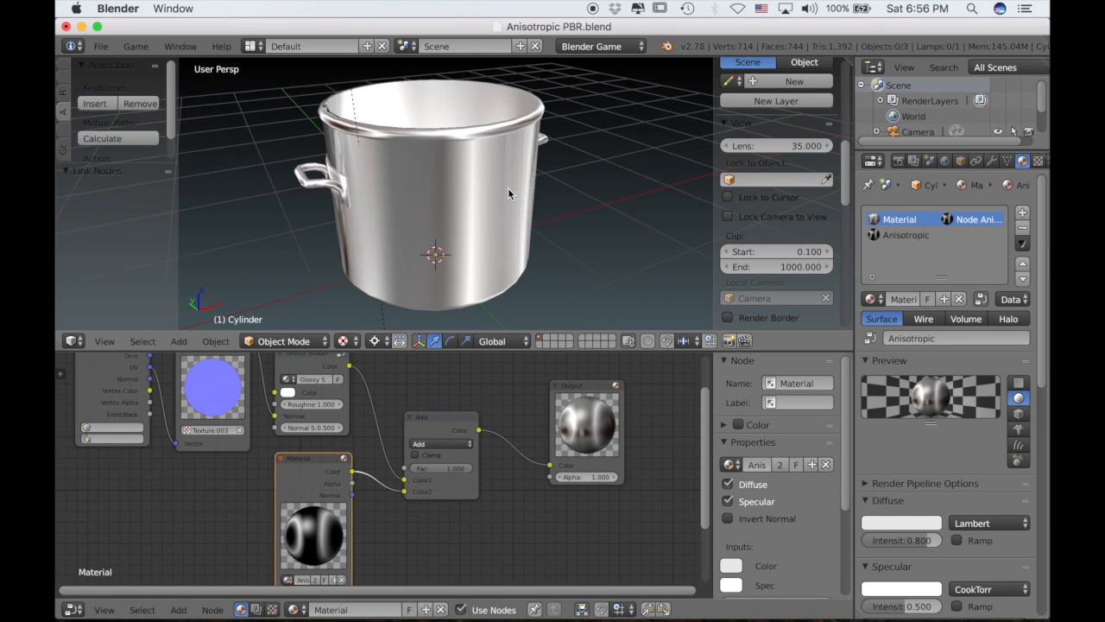
scroll(507, 193, "right", 5)
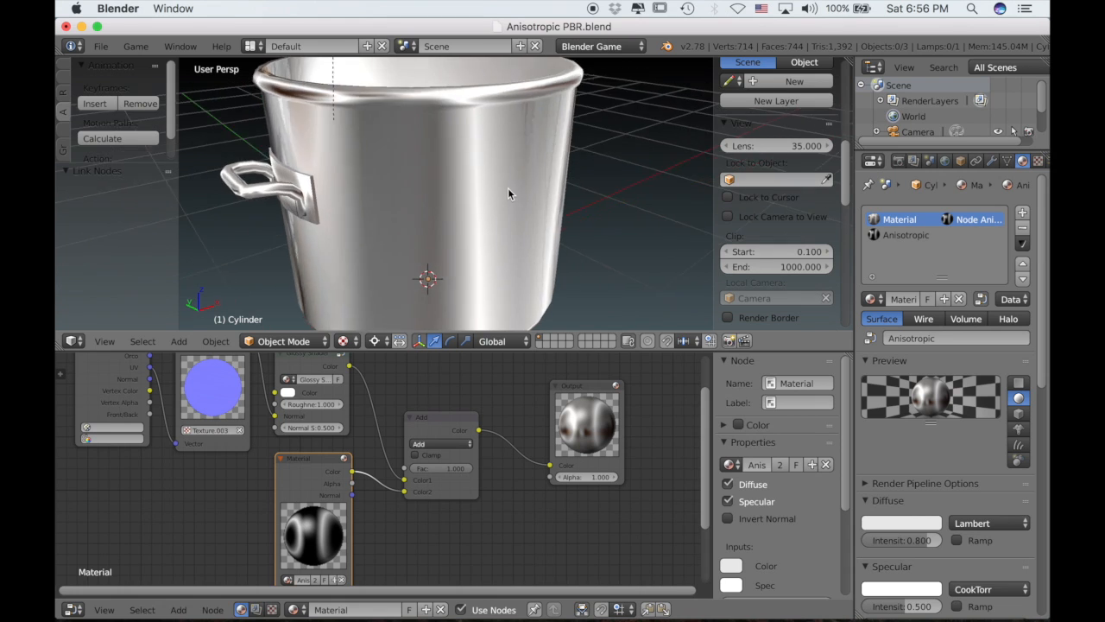
scroll(508, 194, "right", 2)
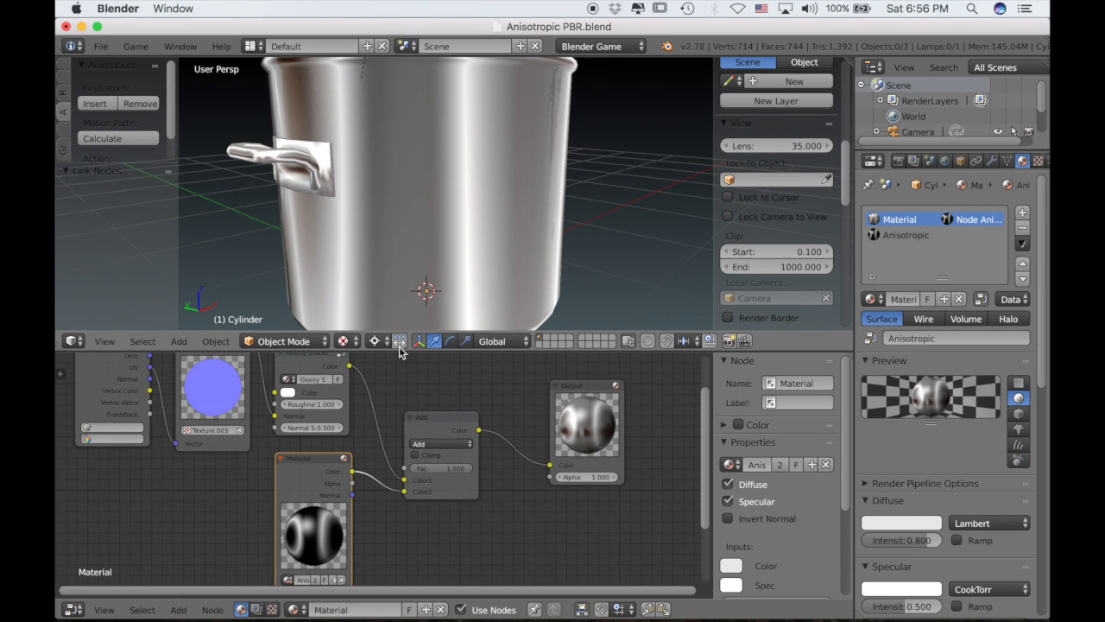
scroll(381, 463, "down", 3)
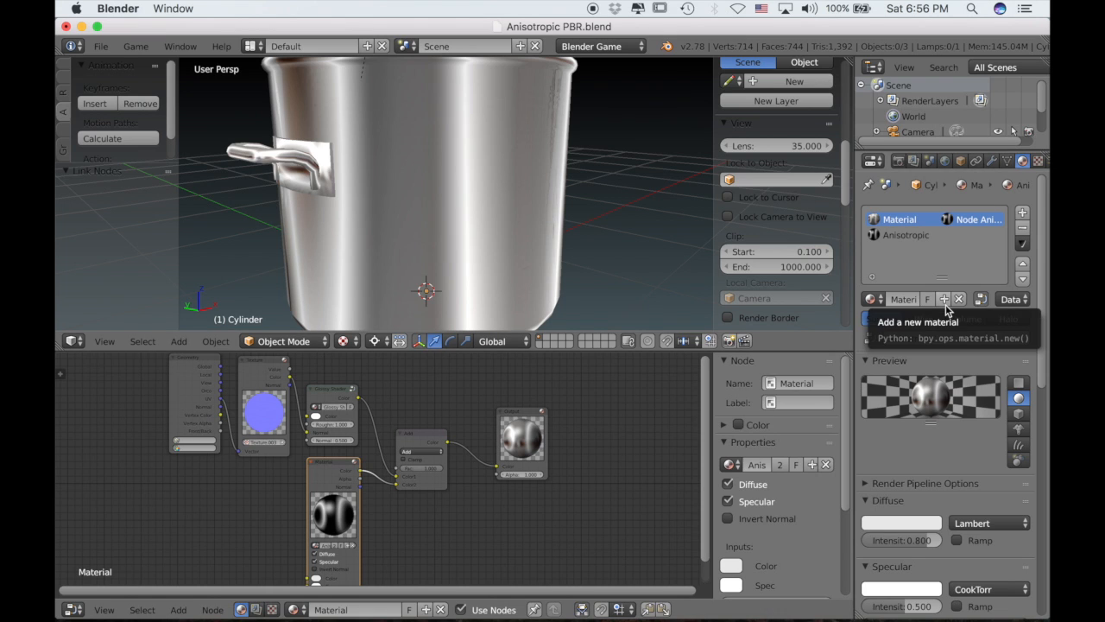
Enable specular intensity, color and hardness influence for the Anisotropic material's texture and check the pot.
left_click(911, 235)
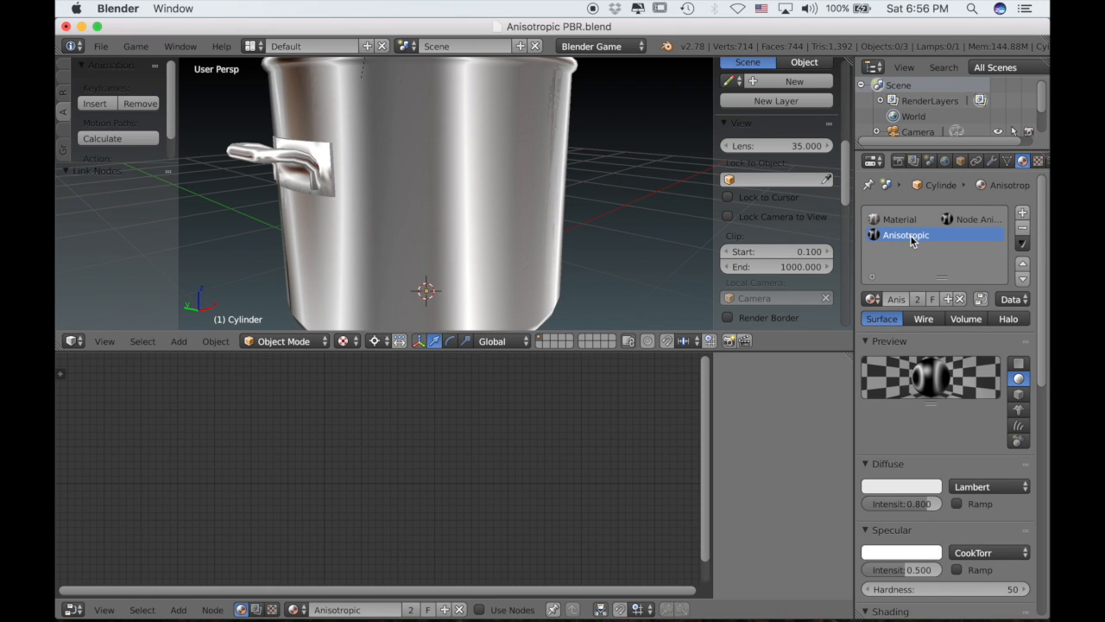
scroll(1028, 164, "down", 2)
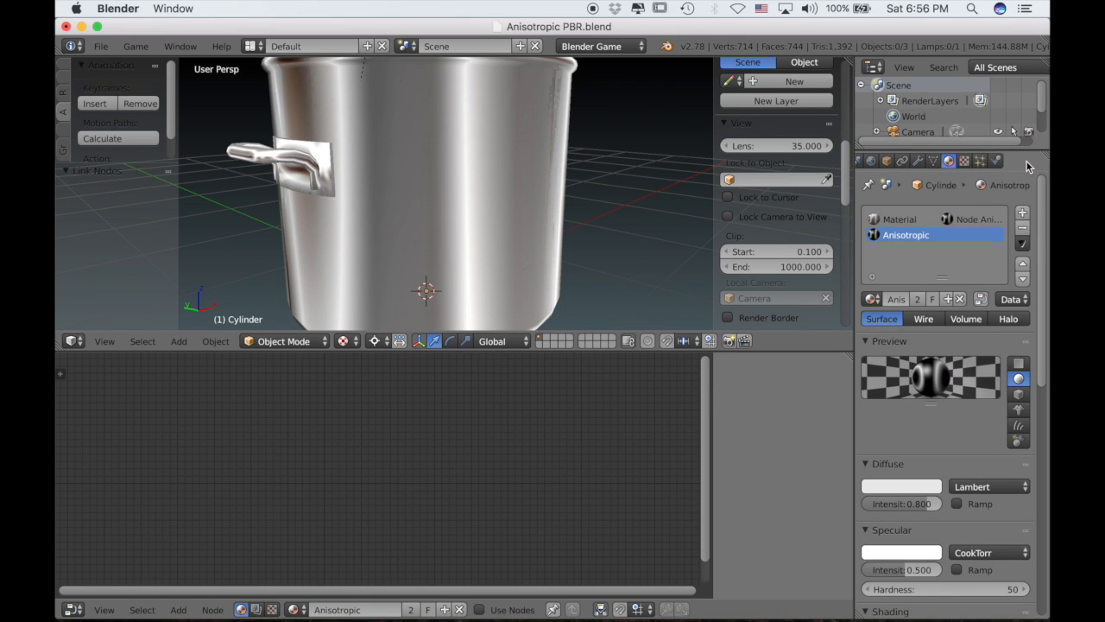
left_click(964, 160)
scroll(979, 419, "down", 1)
scroll(979, 424, "down", 10)
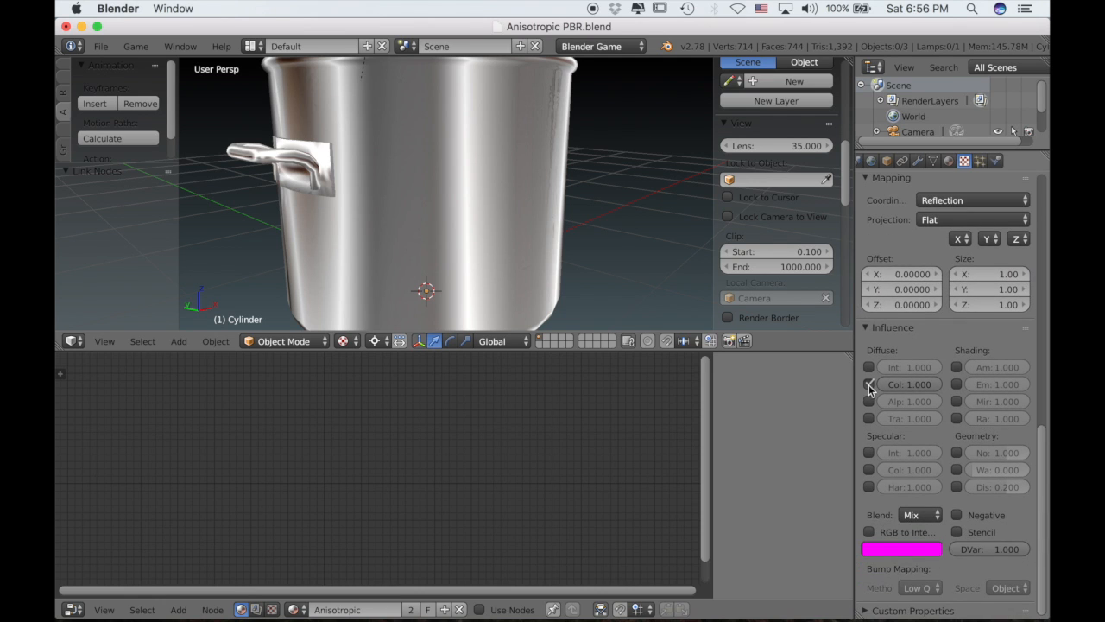
left_click(869, 453)
left_click(869, 469)
left_click(868, 487)
middle_click_drag(658, 321, 584, 229)
scroll(584, 224, "down", 5)
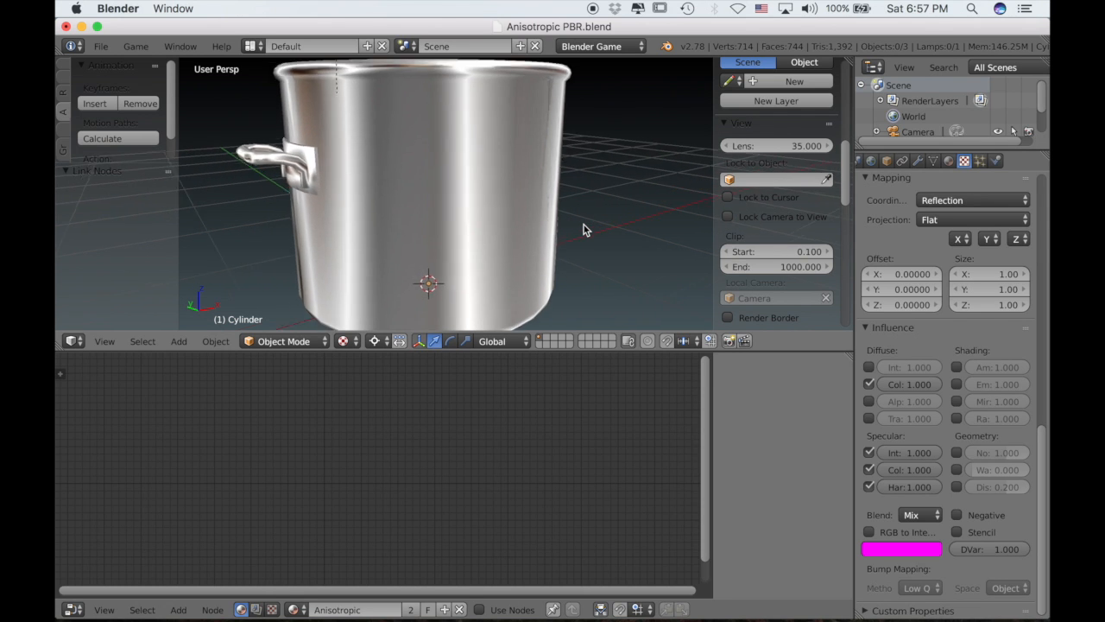
Select the Hemi lamp, raise its energy to 3.340, reduce it to 2.900 and lower it slightly more.
right_click(381, 276)
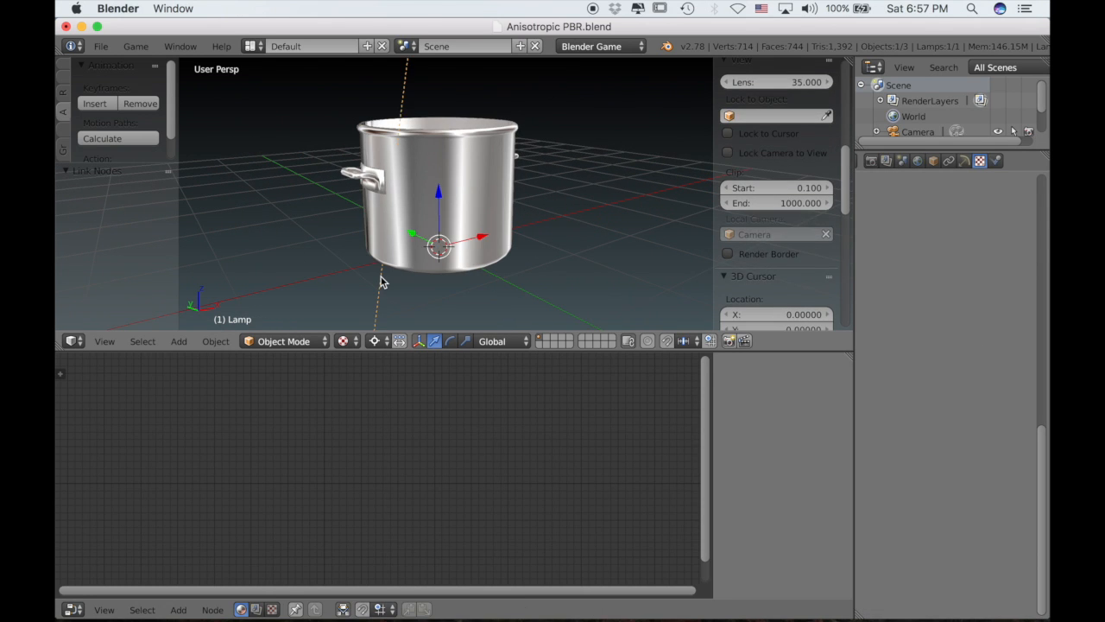
scroll(381, 276, "left", 8)
scroll(381, 277, "left", 8)
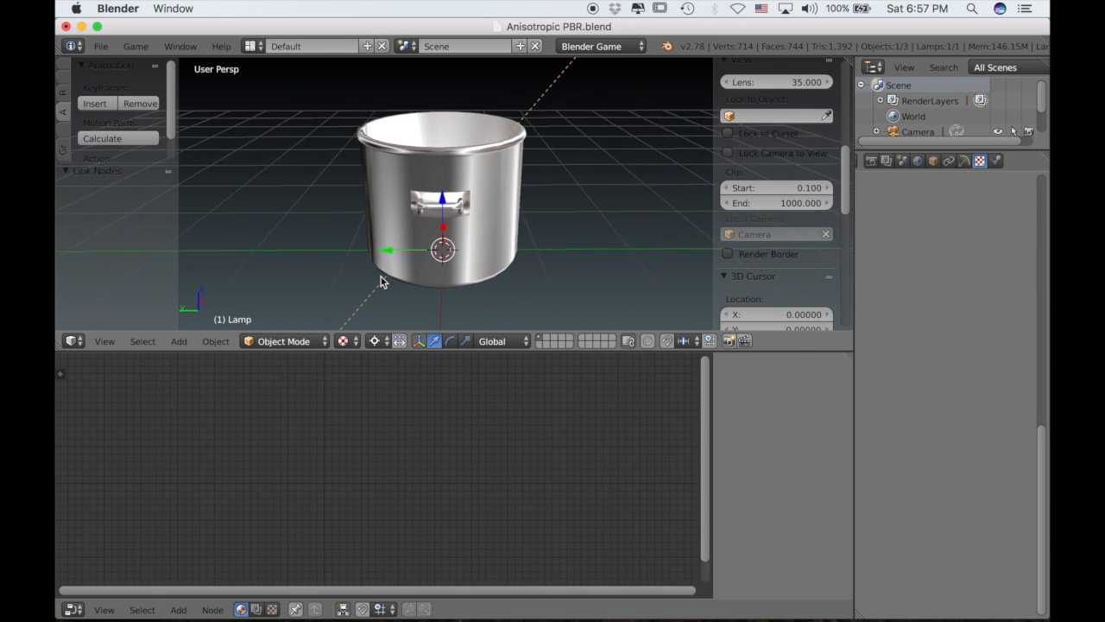
left_click(965, 160)
scroll(529, 317, "up", 3)
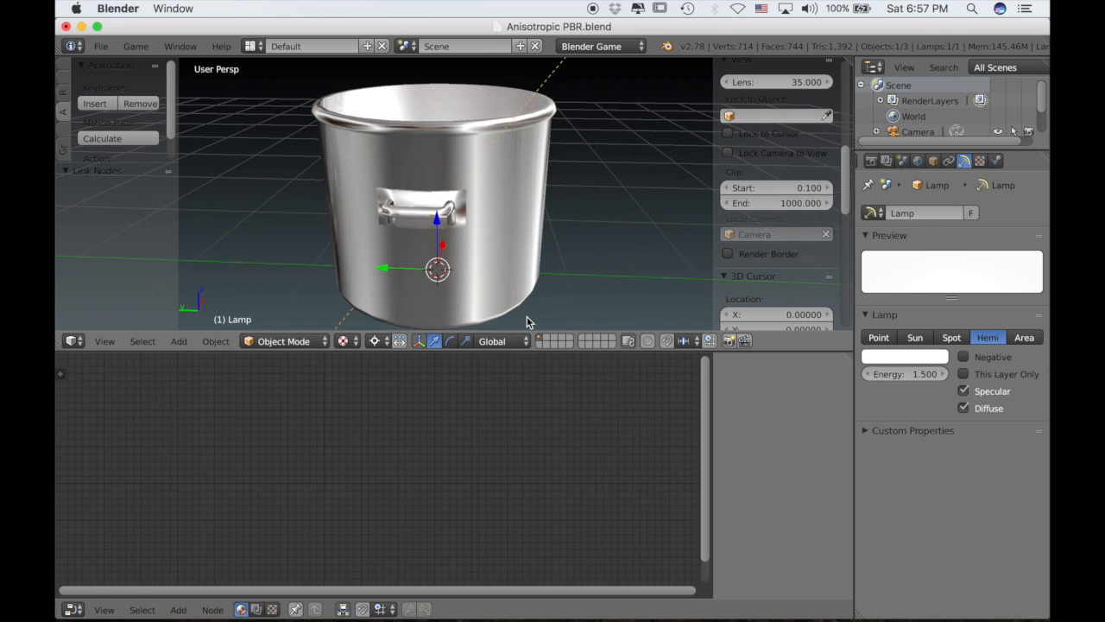
scroll(528, 322, "up", 2)
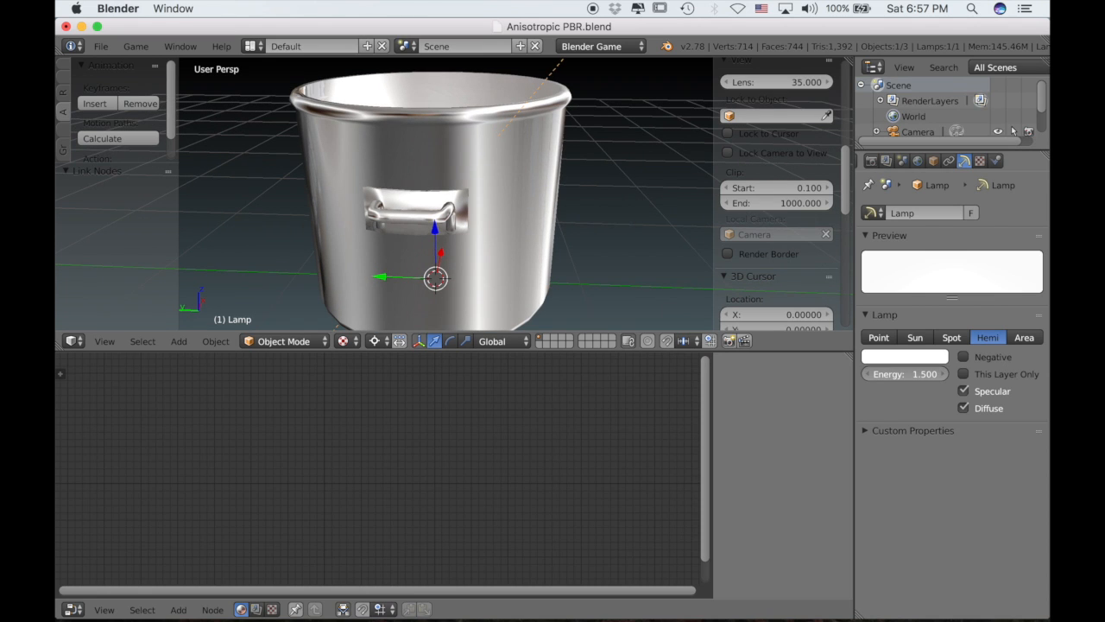
left_click_drag(905, 373, 976, 374)
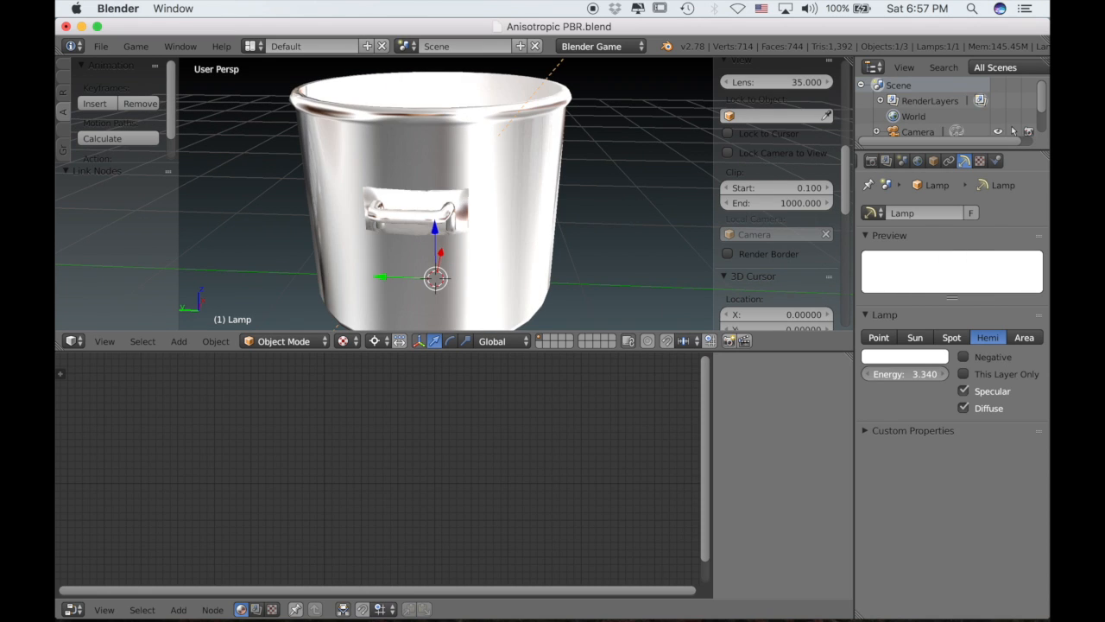
left_click_drag(976, 374, 888, 375)
scroll(507, 185, "down", 3)
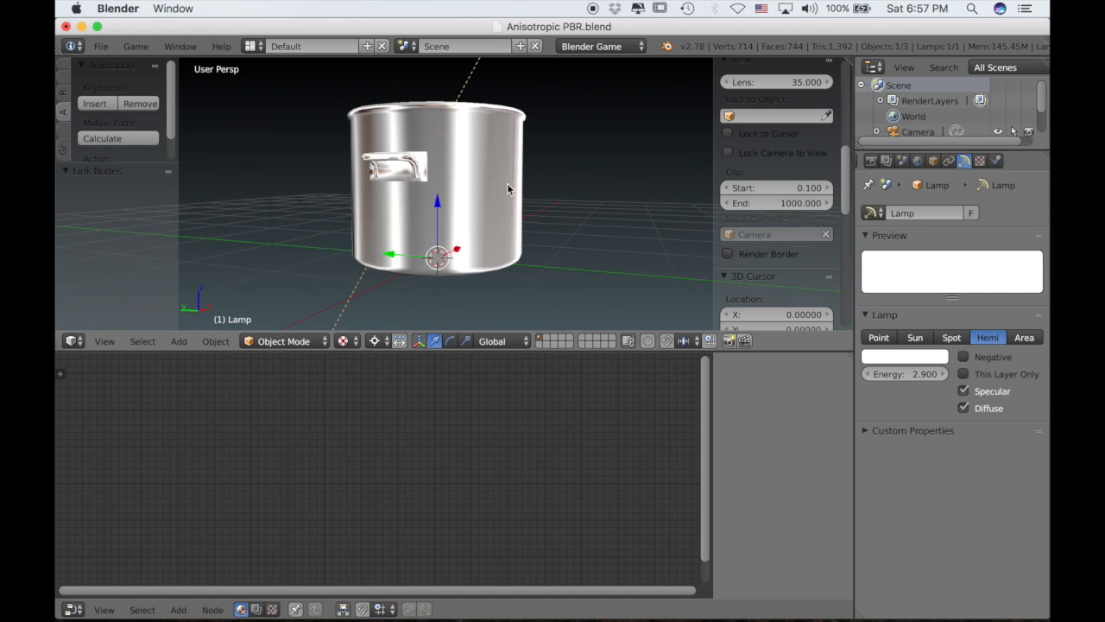
scroll(507, 183, "up", 3)
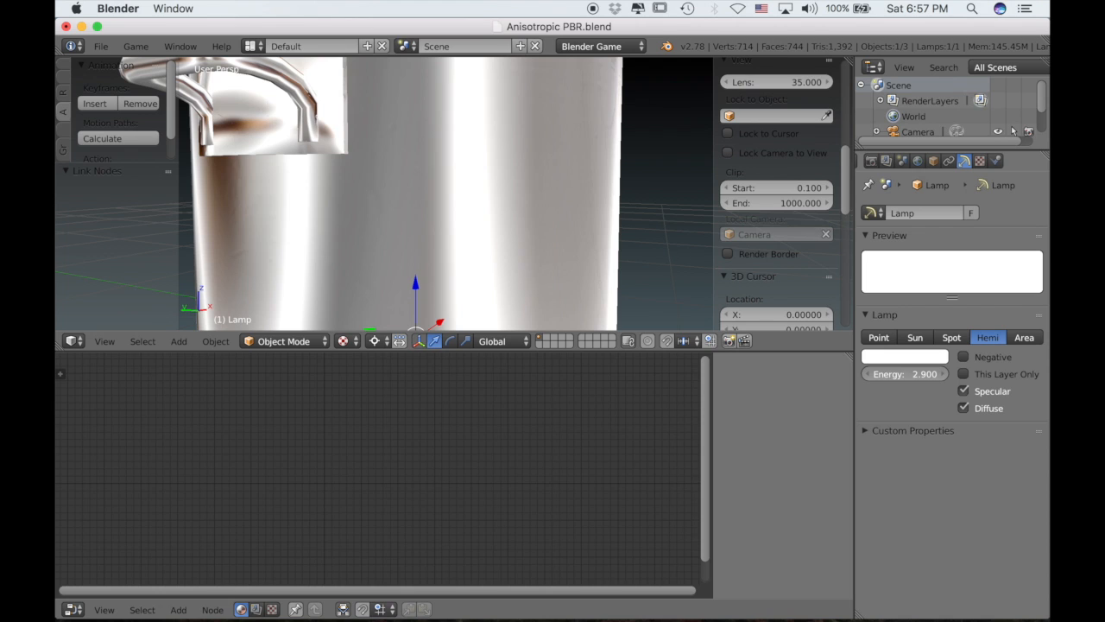
mouse_move(905, 373)
left_mouse_down()
mouse_move(932, 374)
mouse_move(876, 374)
mouse_move(893, 377)
left_mouse_up()
Examine the stainless steel reflections on the refrigerator and oven in the kitchen scene from several angles.
scroll(519, 180, "right", 3)
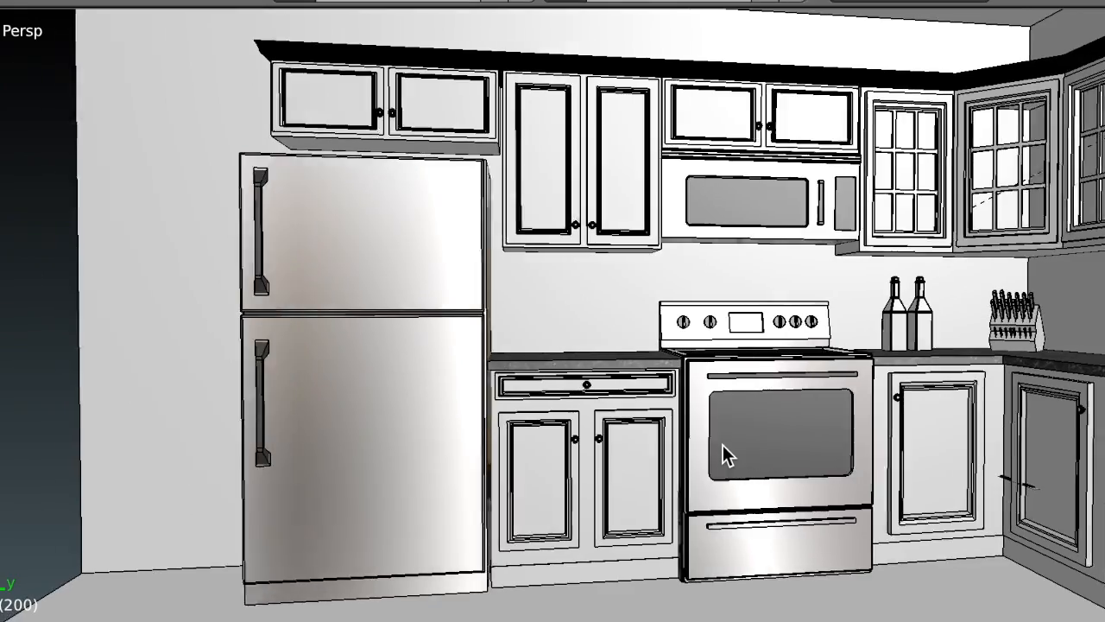
scroll(723, 444, "right", 3)
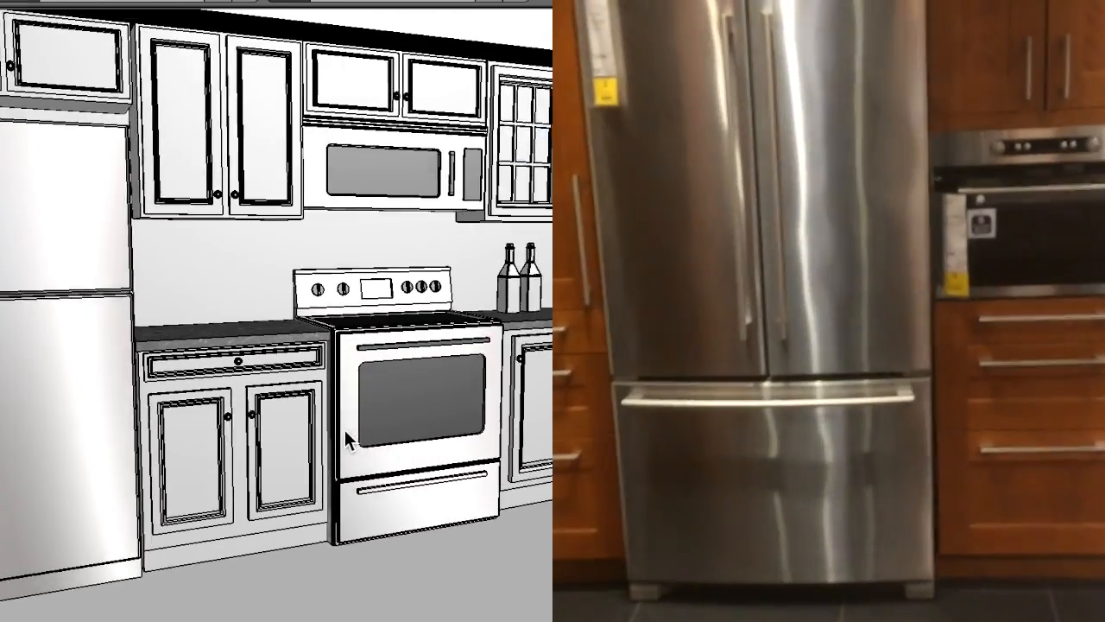
scroll(345, 429, "left", 2)
scroll(336, 459, "up", 2)
scroll(337, 460, "left", 2)
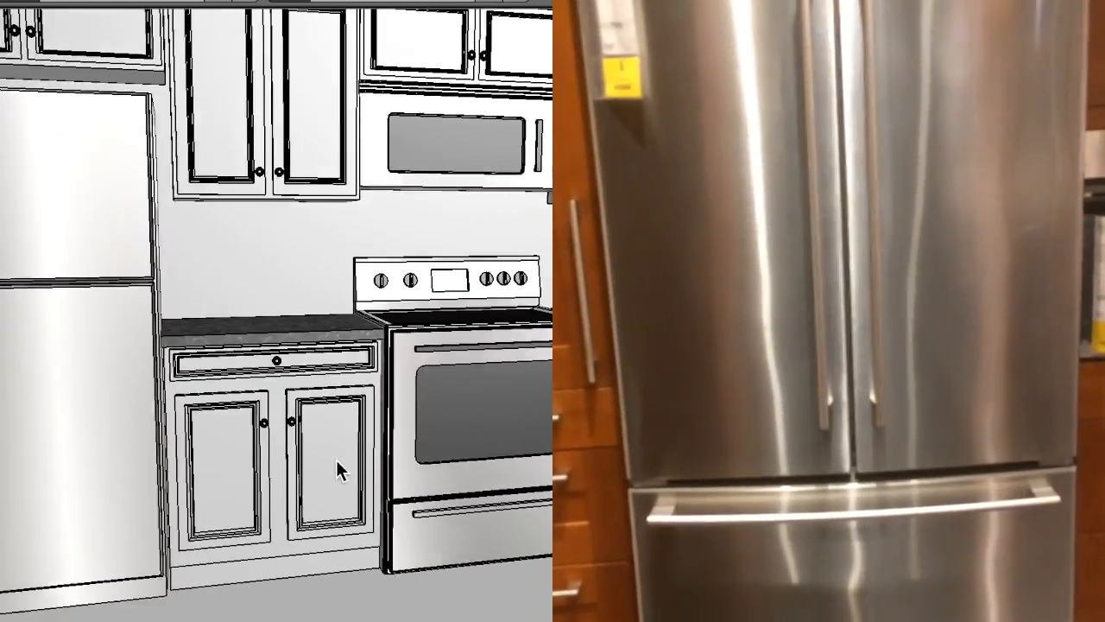
scroll(337, 460, "left", 3)
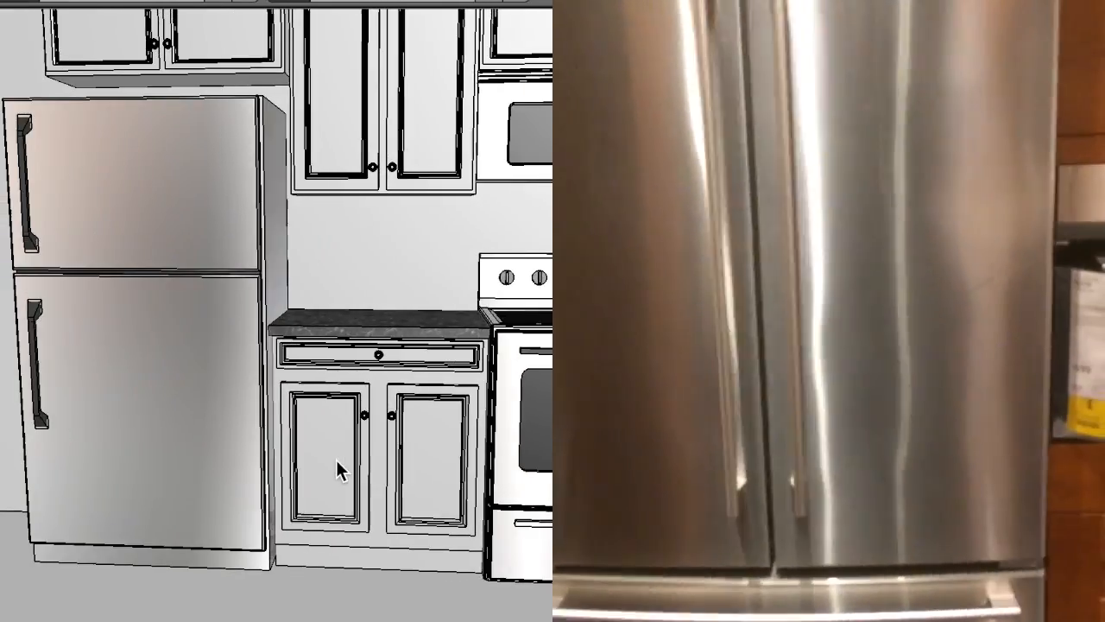
scroll(336, 460, "left", 2)
scroll(337, 459, "right", 2)
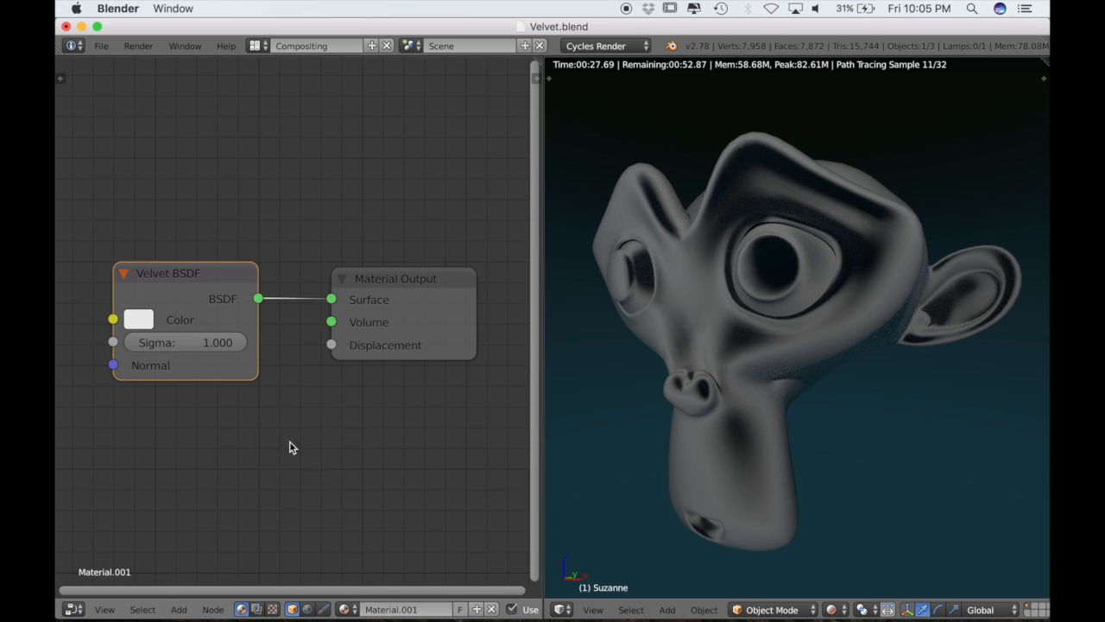
Set the Velvet BSDF color to red, try Sigma values of 0.541 and 0.268, and raise Sigma again.
left_click(135, 320)
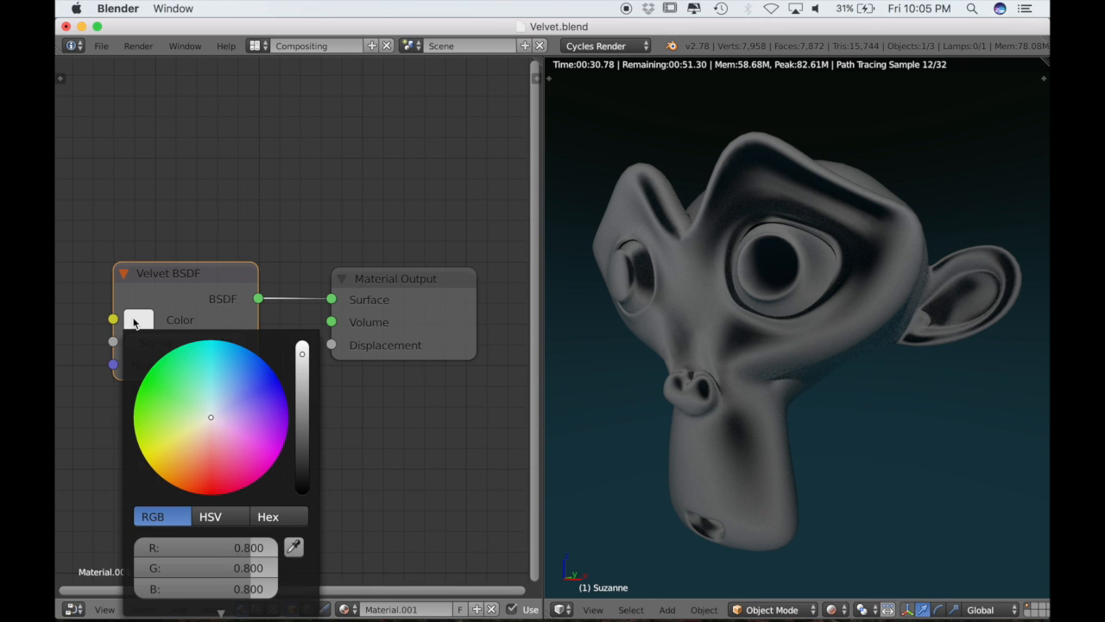
left_click(207, 493)
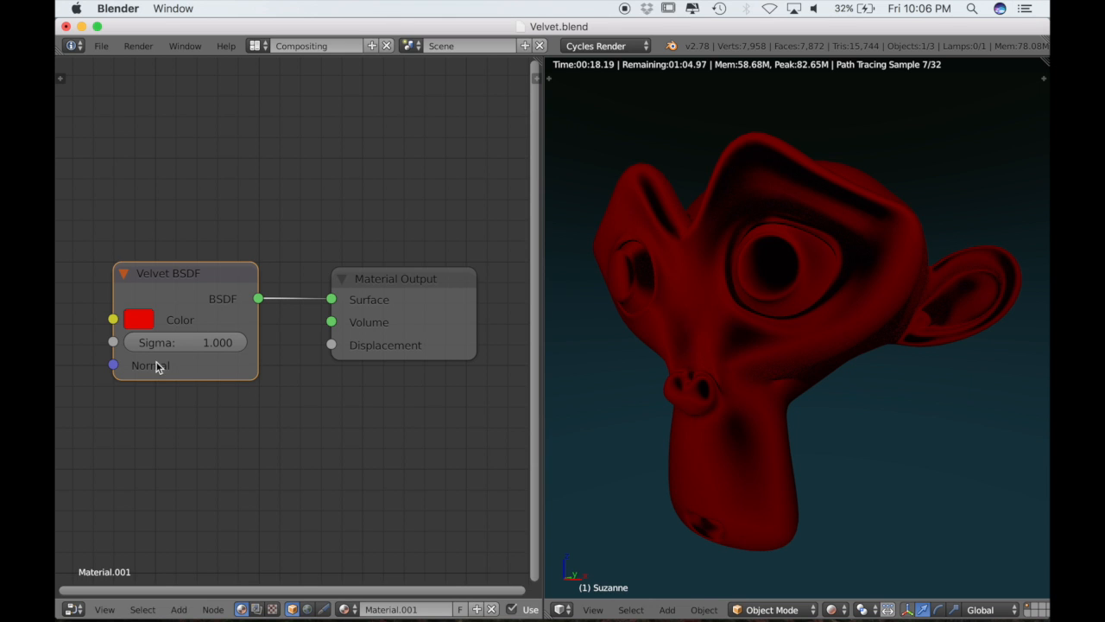
left_click_drag(202, 343, 78, 343)
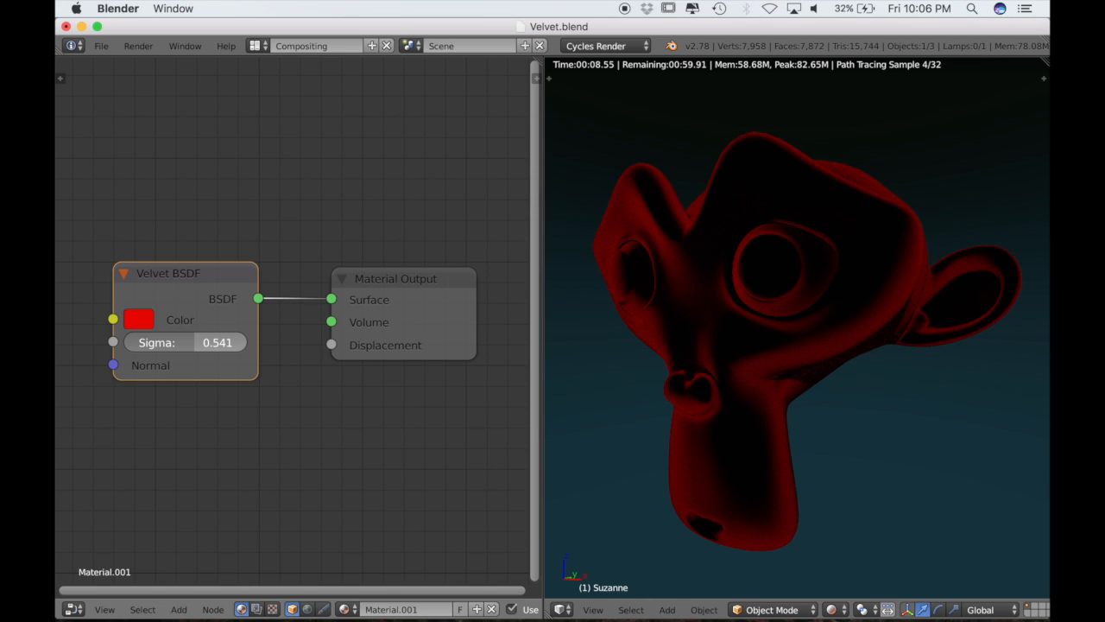
left_click_drag(190, 343, 156, 343)
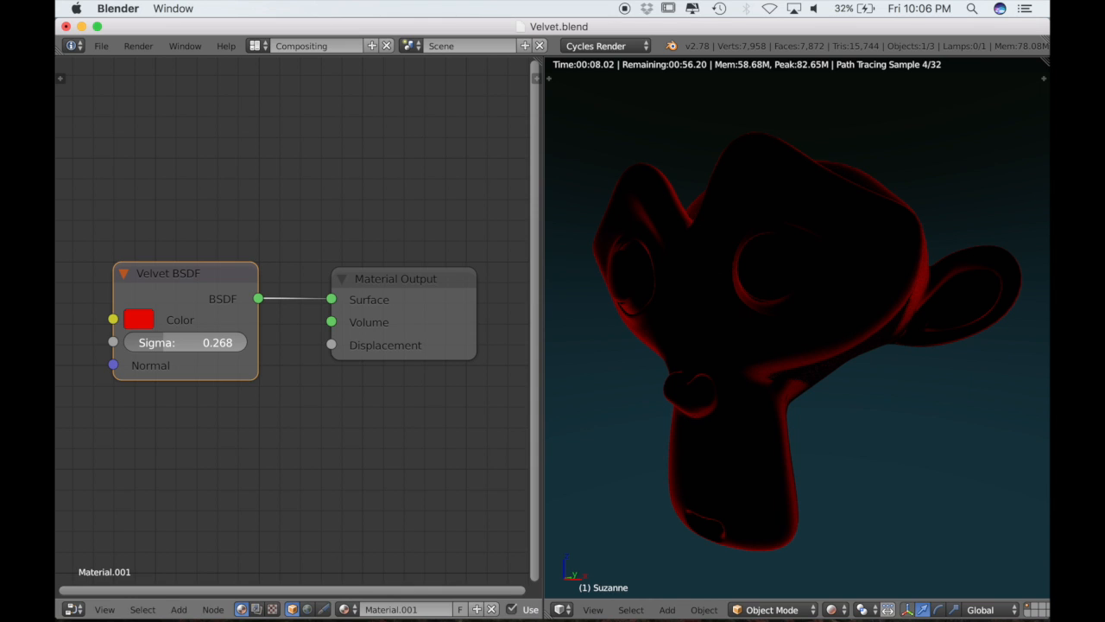
left_click_drag(158, 343, 248, 346)
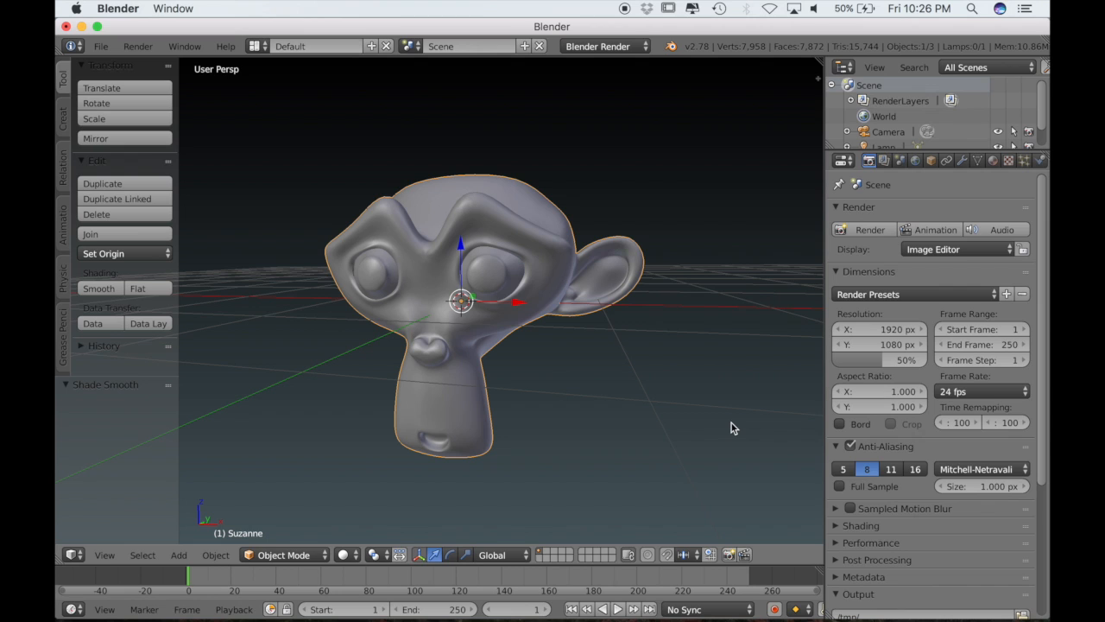
Switch the render engine to Blender Game and set the viewport's material mode to GLSL.
left_click(643, 46)
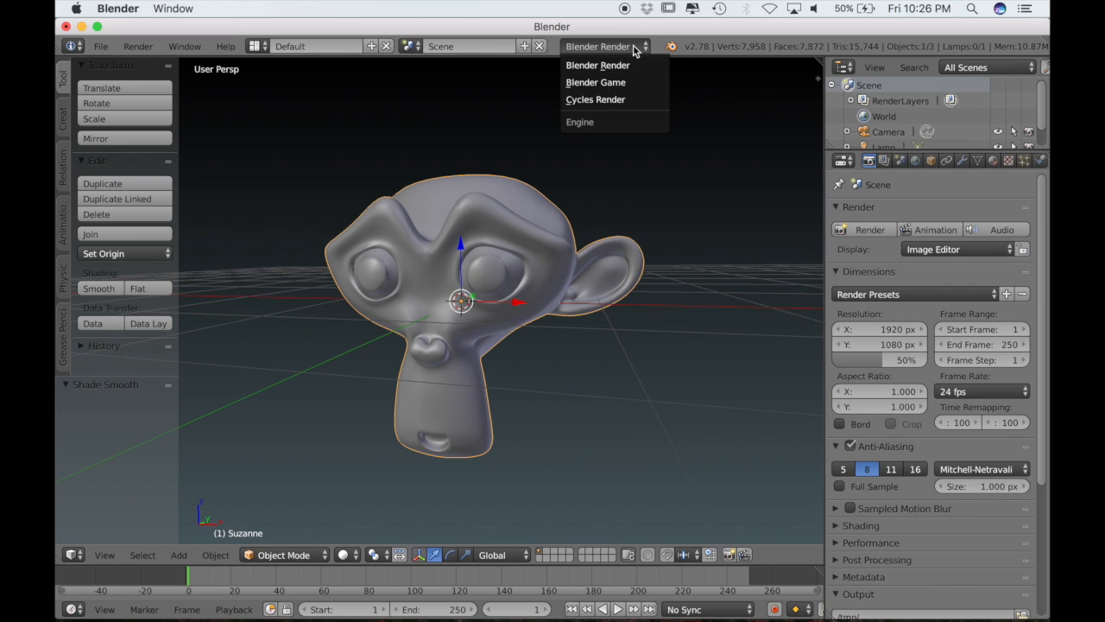
left_click(628, 81)
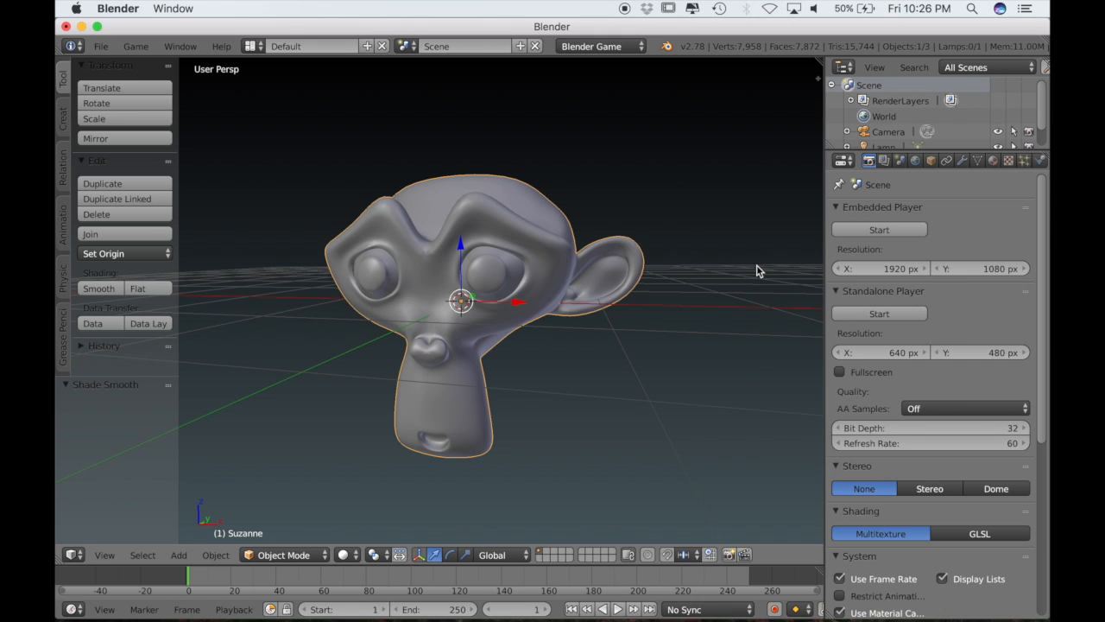
key("n")
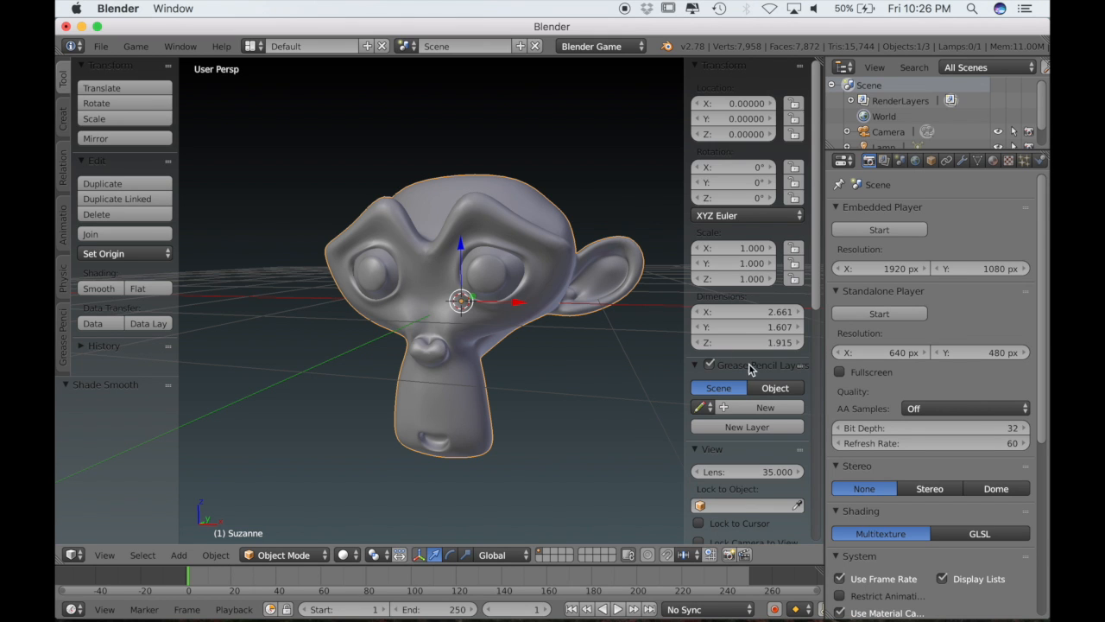
scroll(755, 475, "down", 8)
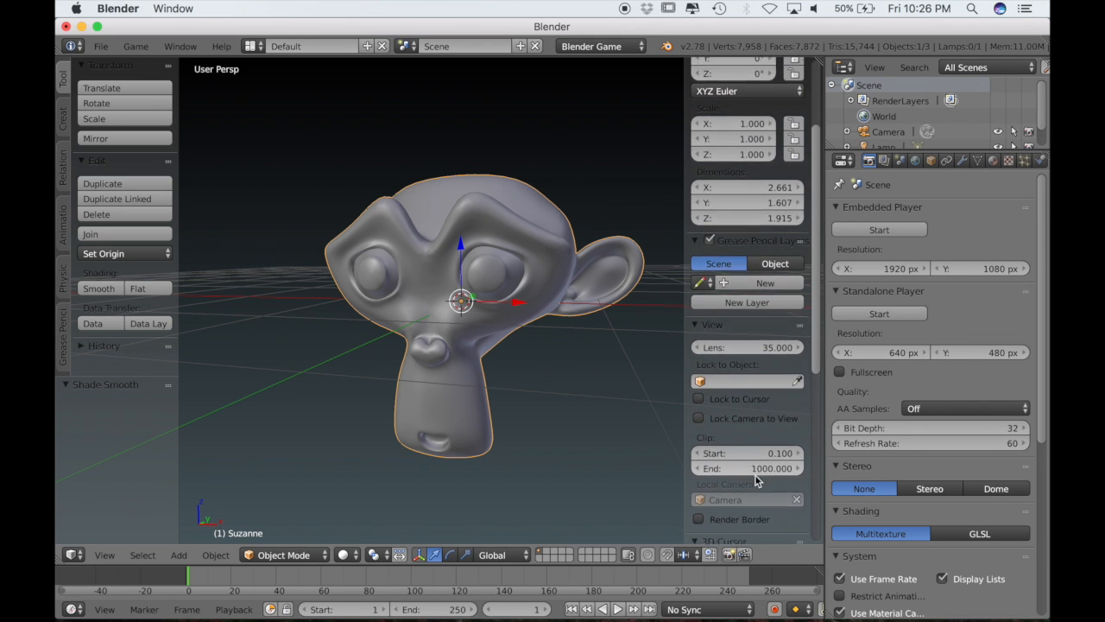
scroll(756, 476, "down", 6)
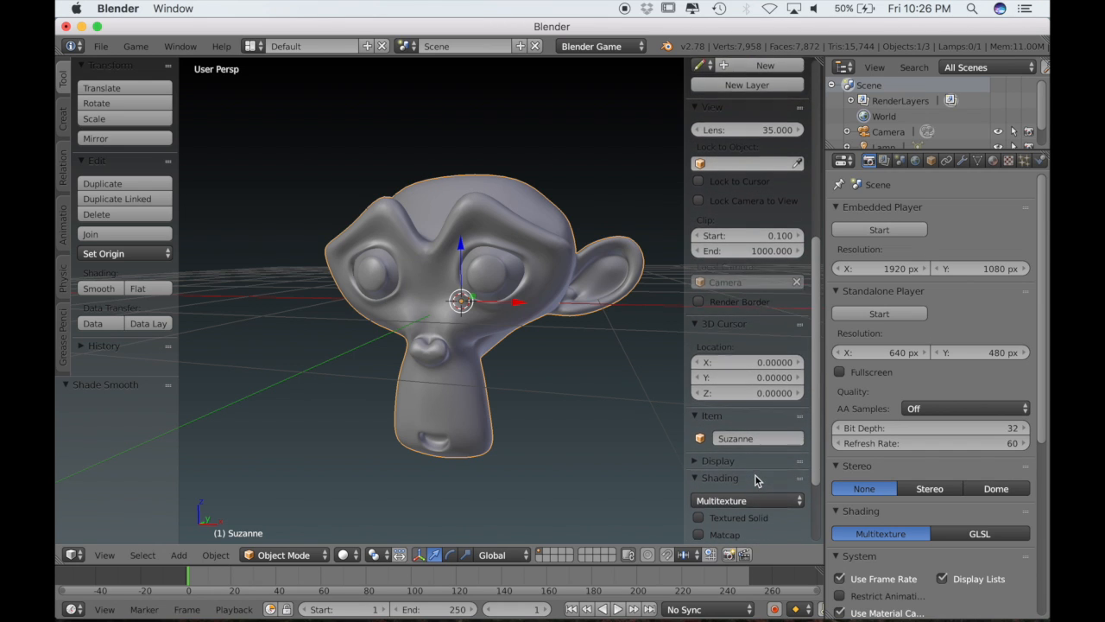
scroll(745, 492, "down", 1)
left_click(739, 485)
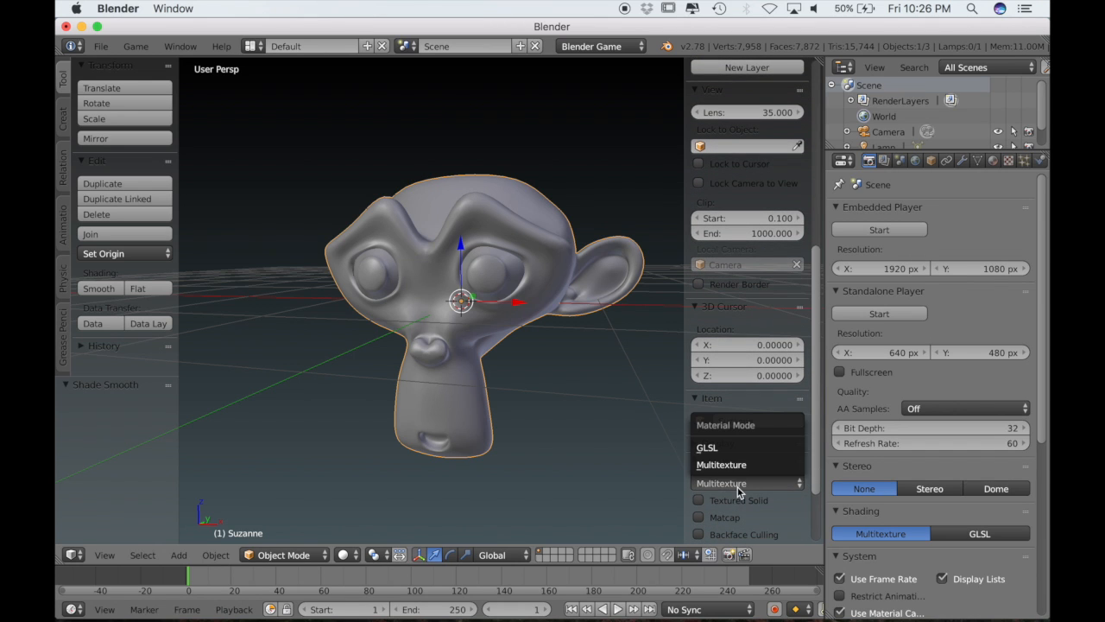
left_click(708, 447)
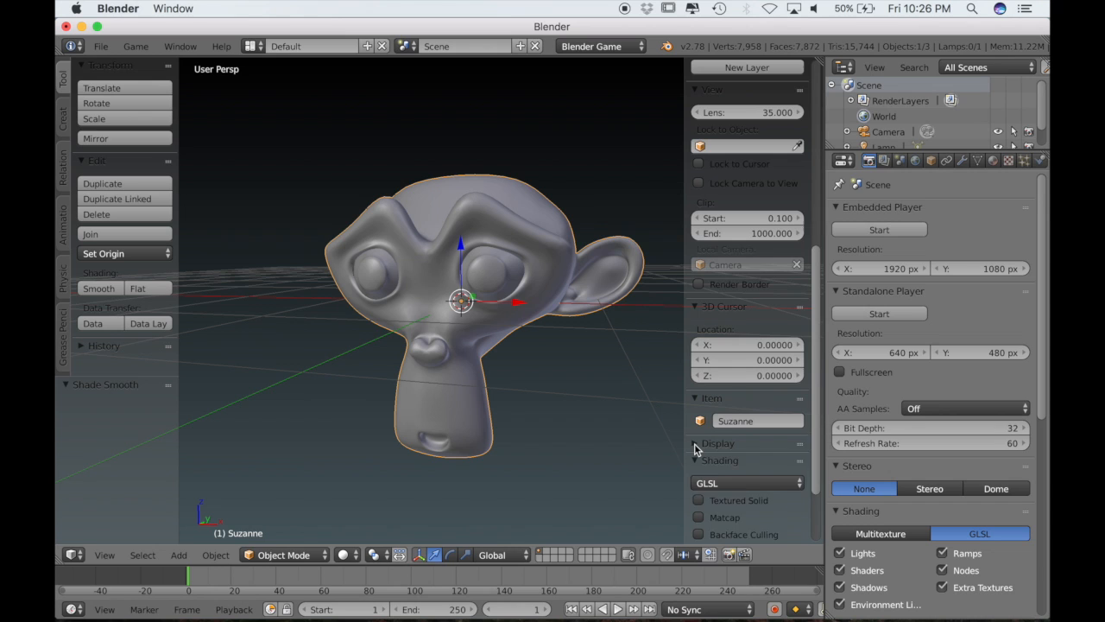
Expand the viewport display settings, preview Suzanne with Only Render enabled, and disable the option again.
left_click(695, 443)
scroll(725, 480, "down", 1)
left_click(698, 458)
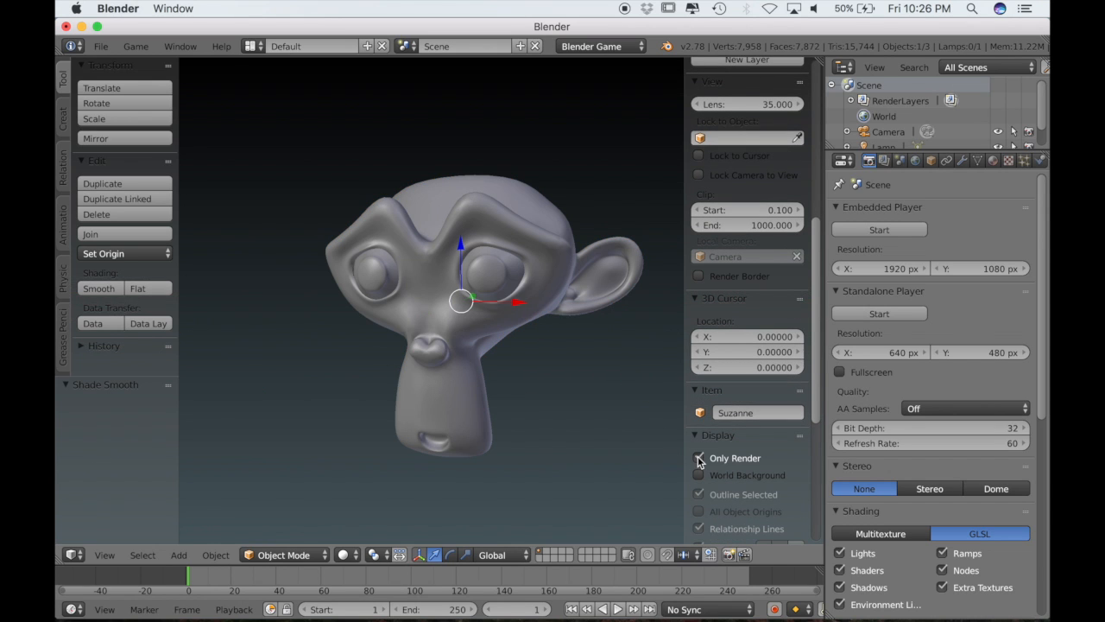
middle_click_drag(516, 321, 751, 420)
left_click(699, 457)
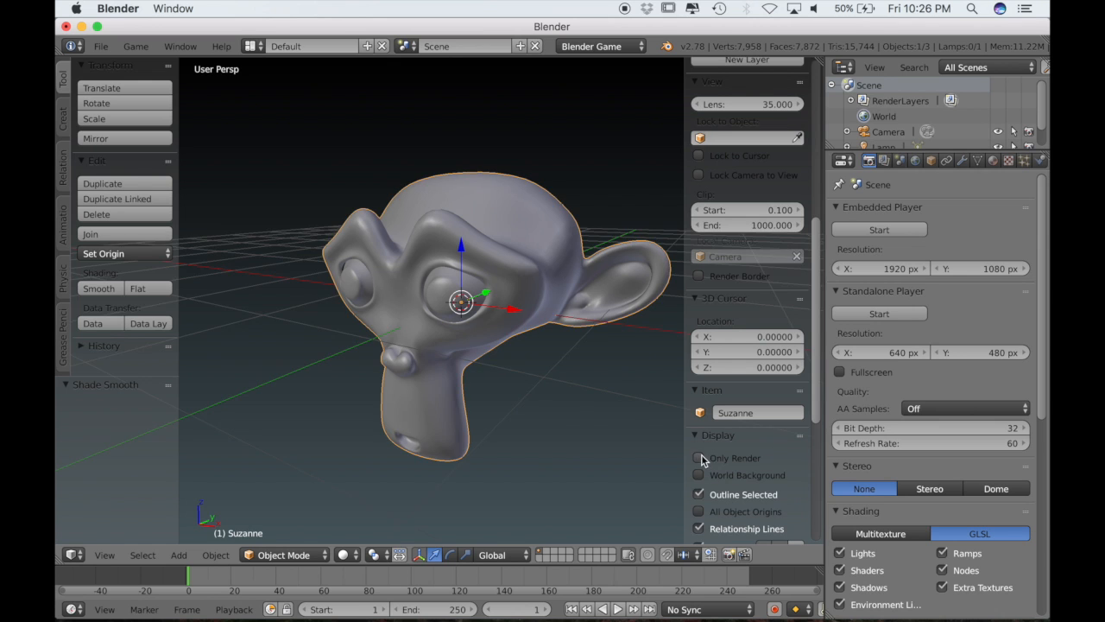
scroll(514, 406, "down", 4)
scroll(515, 406, "down", 5)
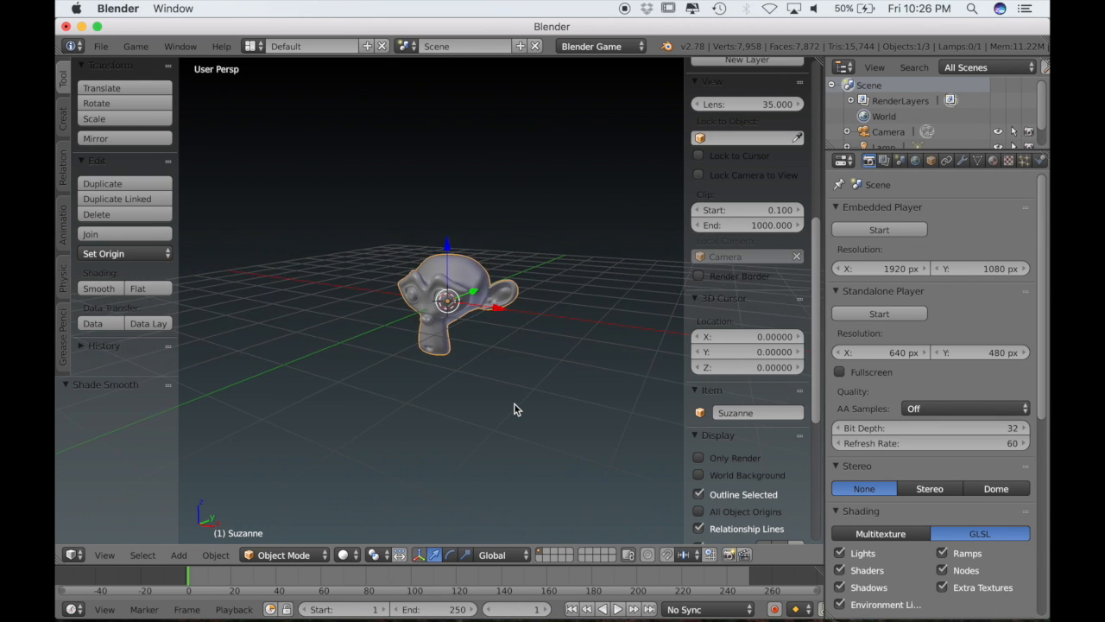
Move the lamp closer to Suzanne, lowering it about 3.359 units along Z to just above the head.
middle_click_drag(515, 404, 528, 290)
right_click(558, 169)
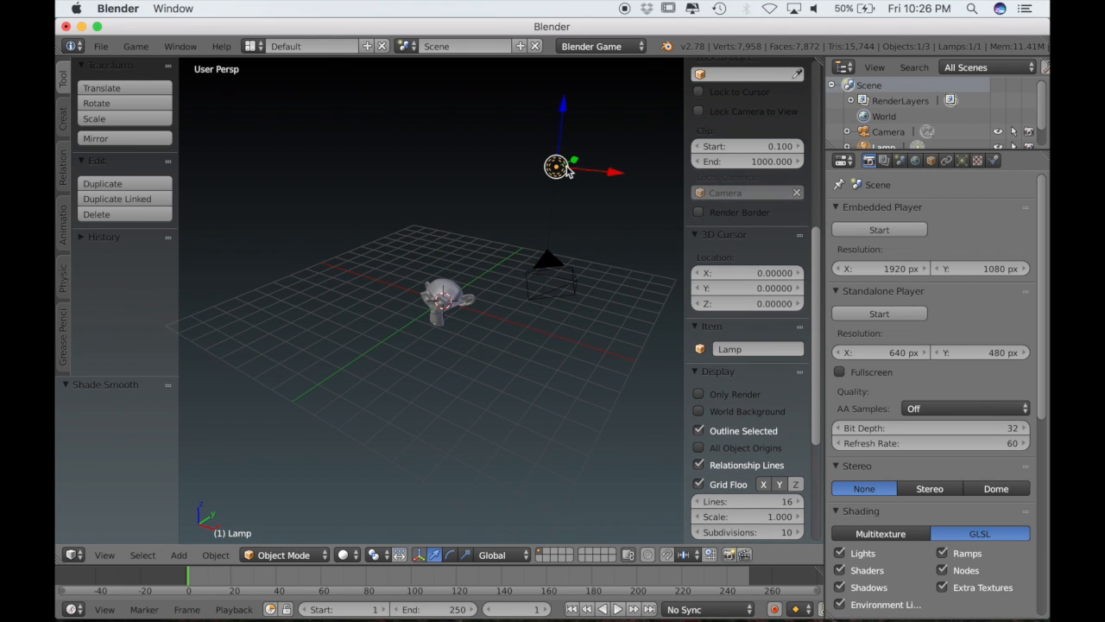
left_click_drag(574, 162, 482, 183)
left_click_drag(434, 116, 434, 215)
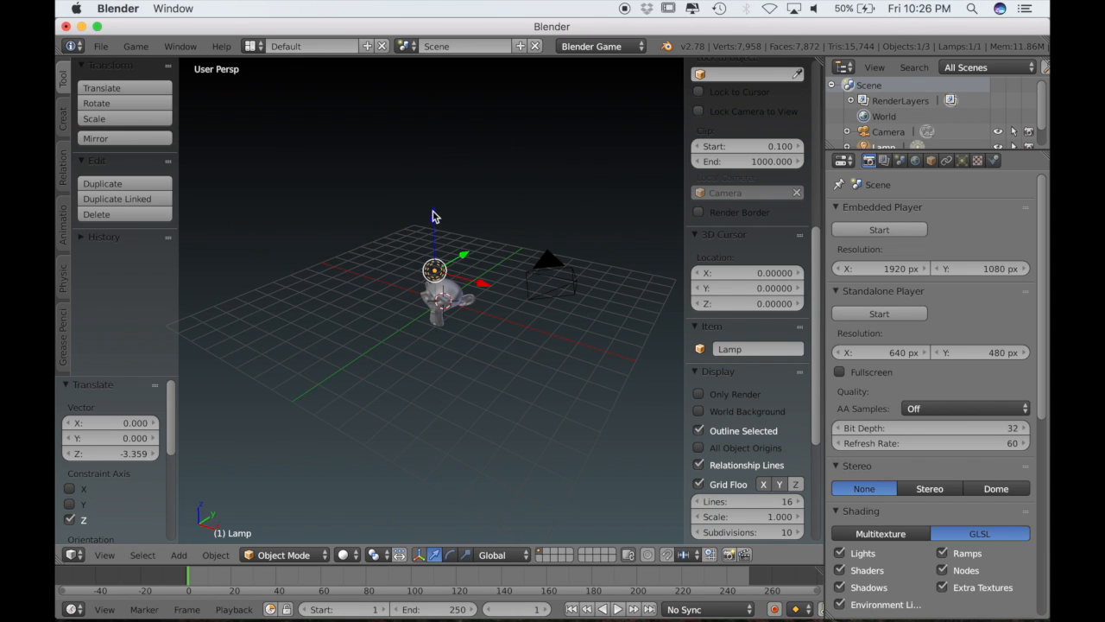
Frame Suzanne, enable Only Render, deselect everything, and set the viewport shading to Texture.
right_click(446, 298)
key("KP_Decimal")
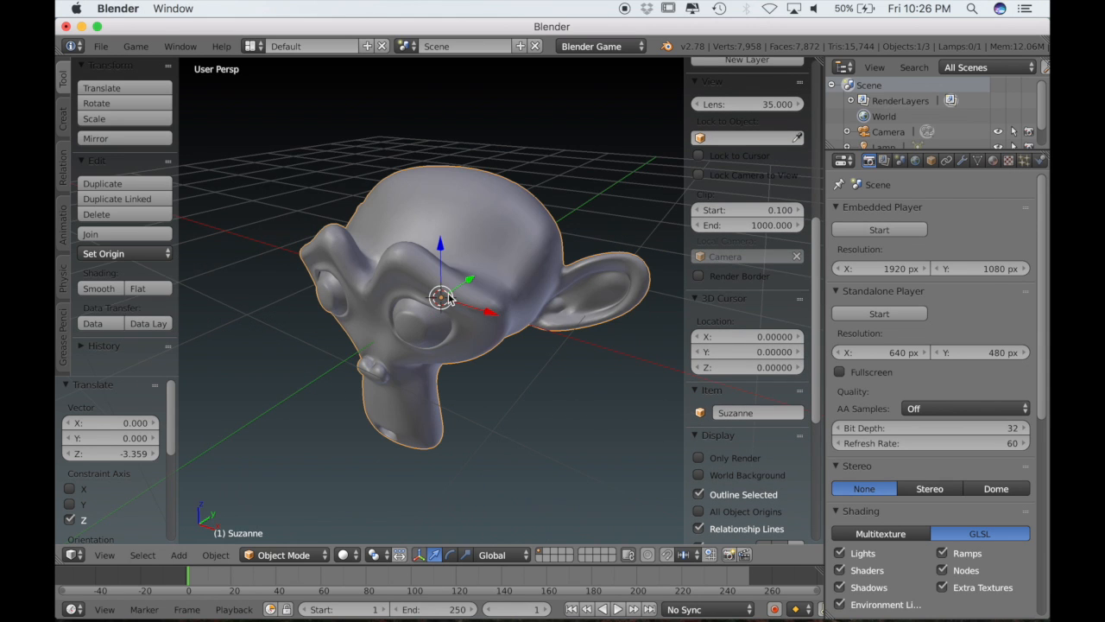
scroll(448, 298, "down", 3)
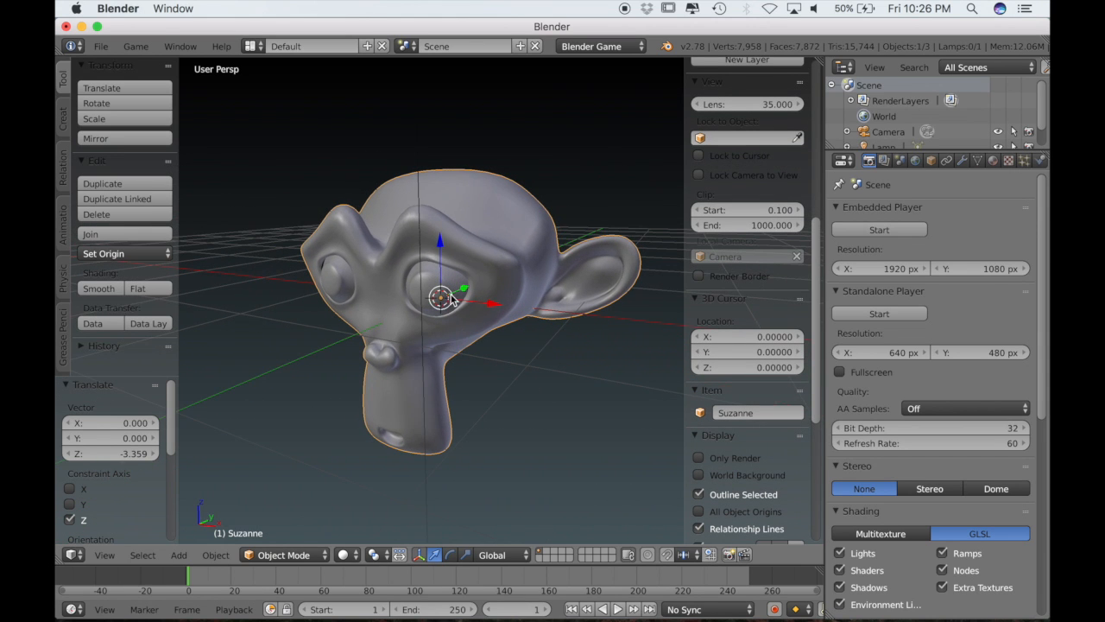
left_click(699, 458)
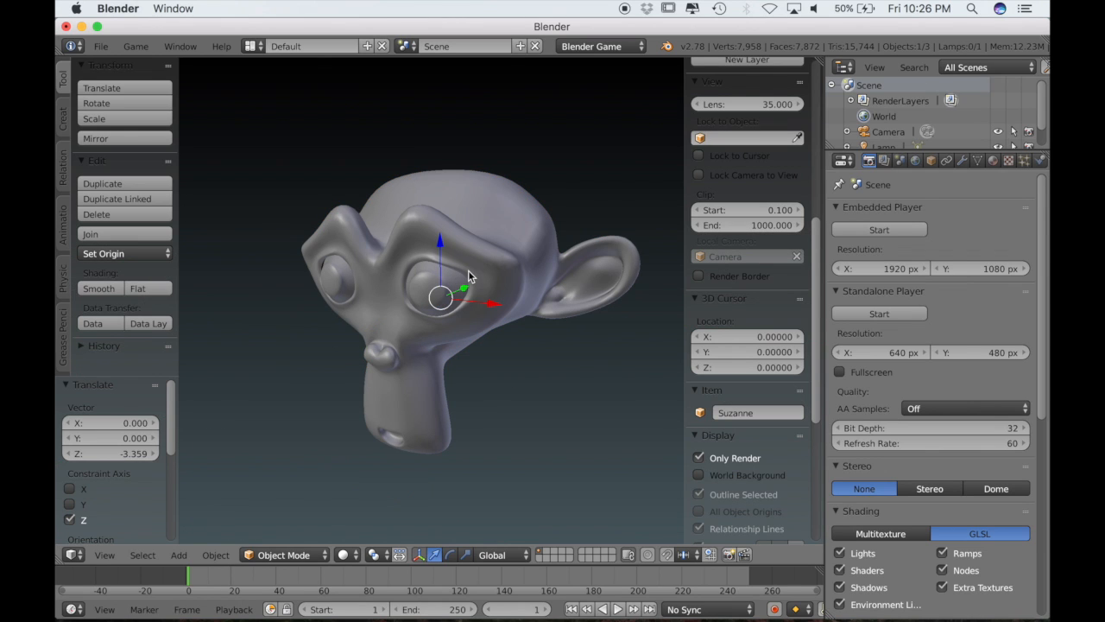
key("a")
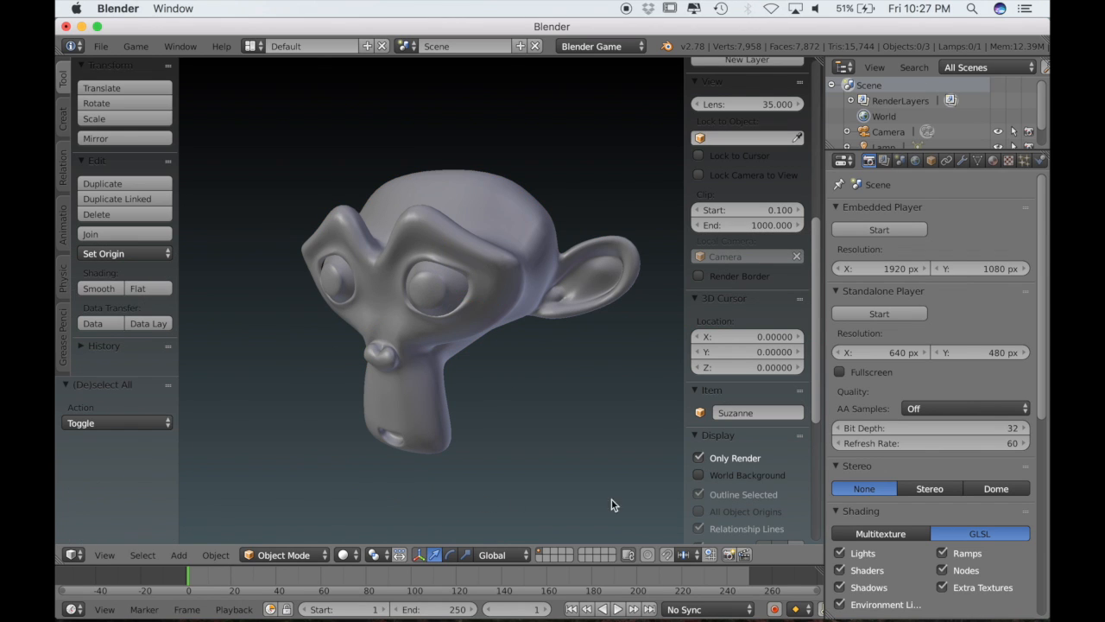
left_click(344, 554)
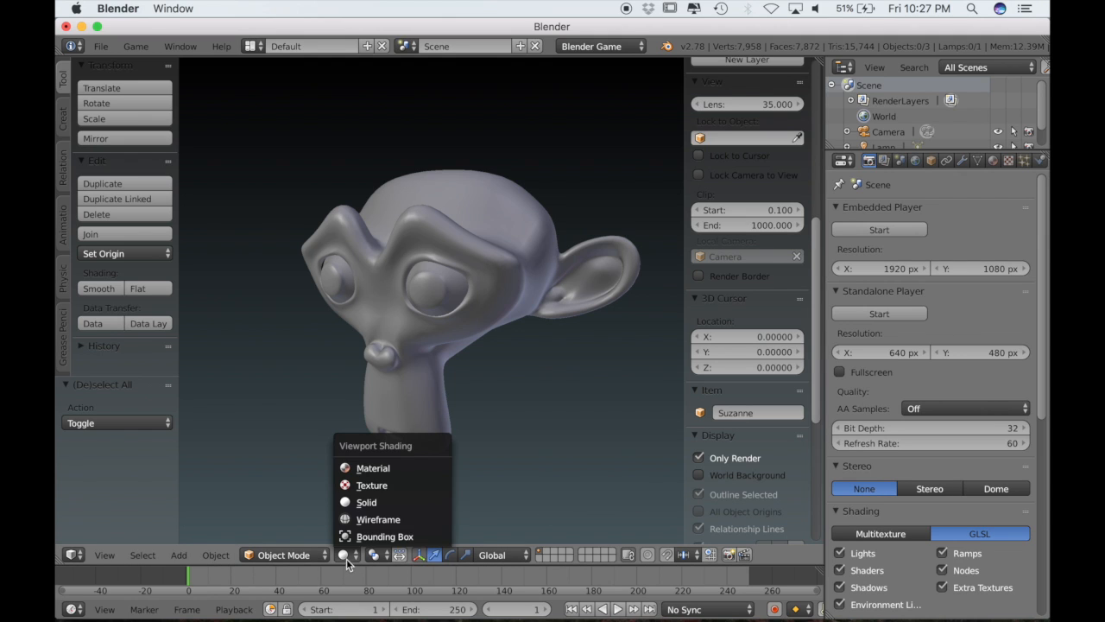
left_click(356, 485)
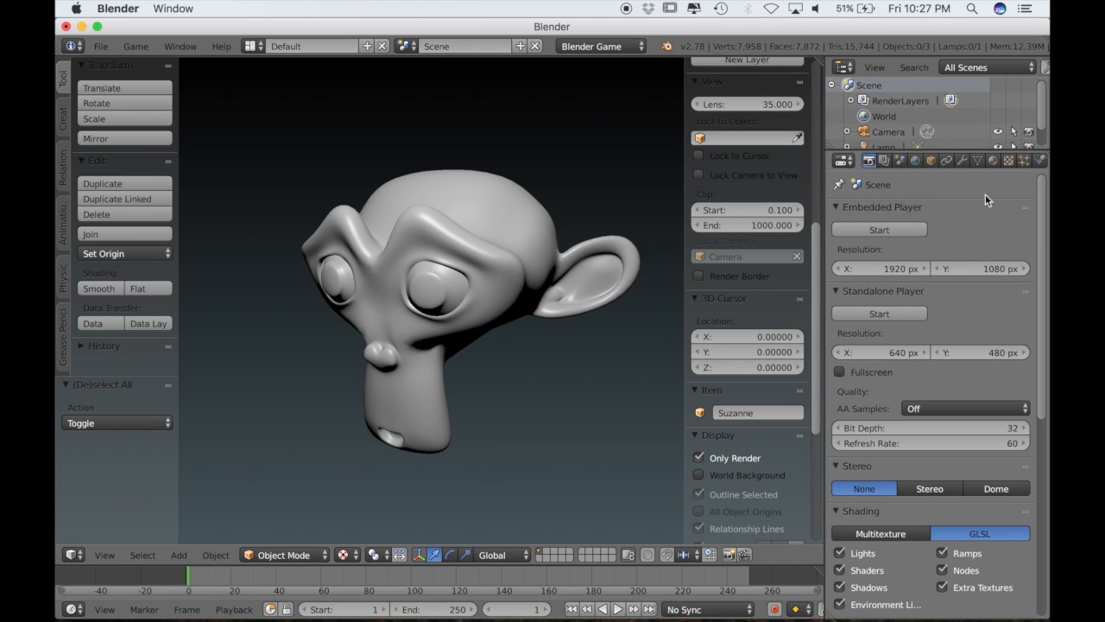
Create a new material on Suzanne and name it Velvet.
left_click(993, 160)
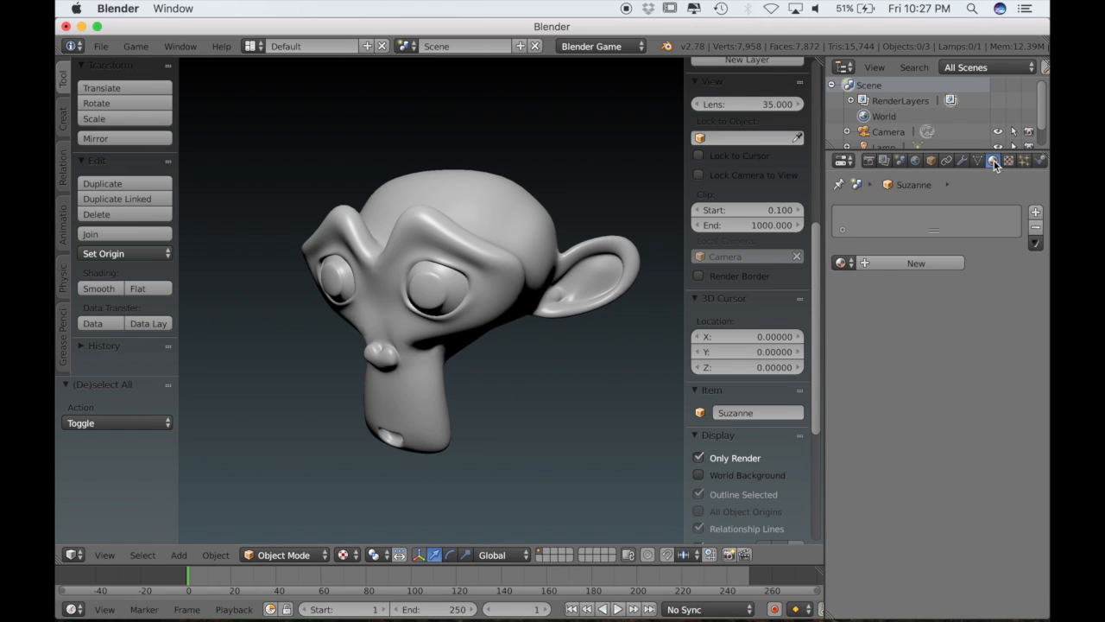
left_click(897, 261)
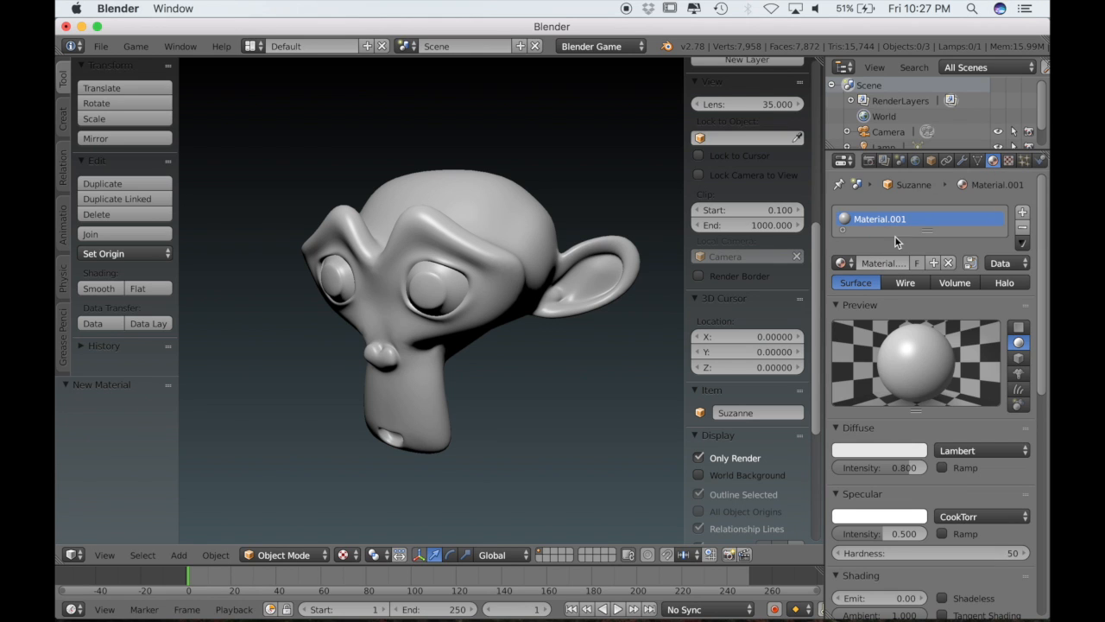
double_click(903, 219)
type("Velvet")
key("Return")
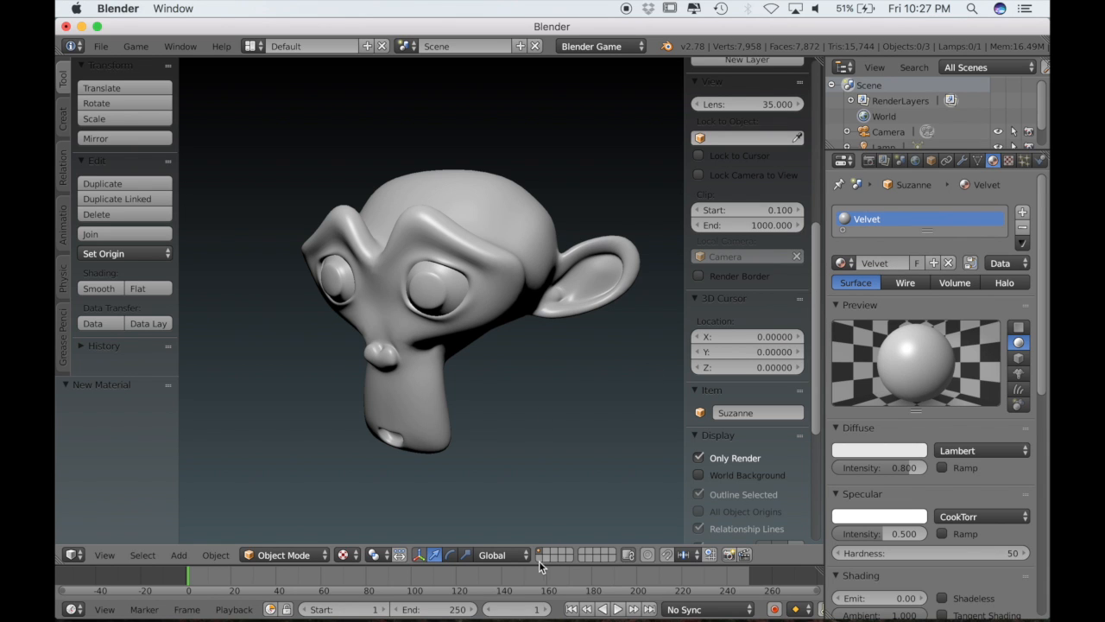
Enlarge the timeline area, change it to the Node Editor, and enable nodes for the Velvet material.
left_click_drag(528, 564, 542, 375)
left_click(74, 609)
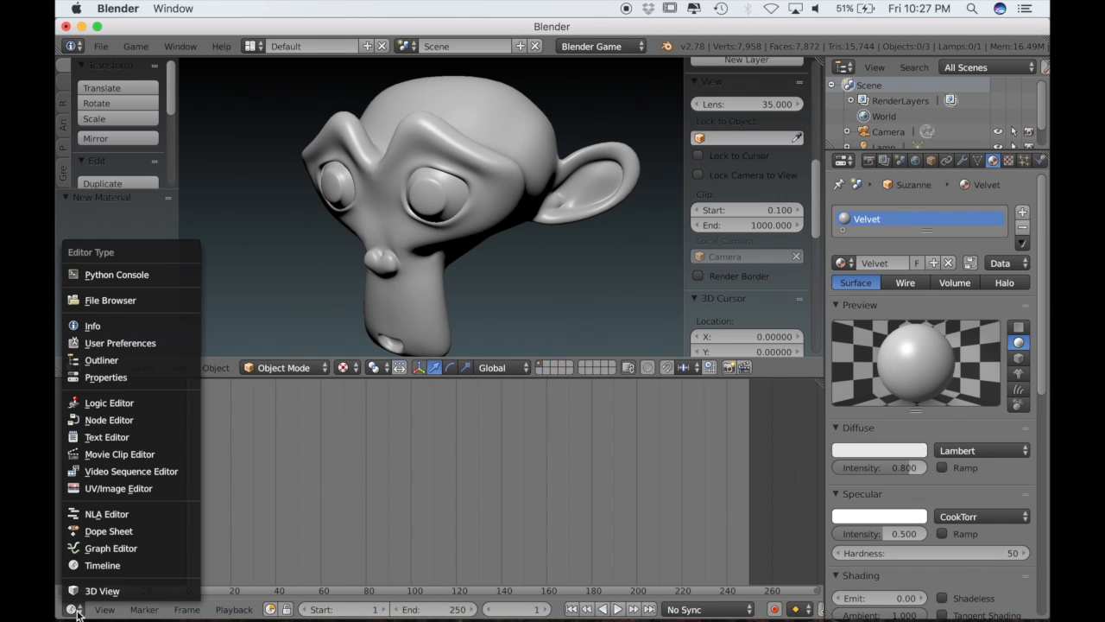
left_click(120, 422)
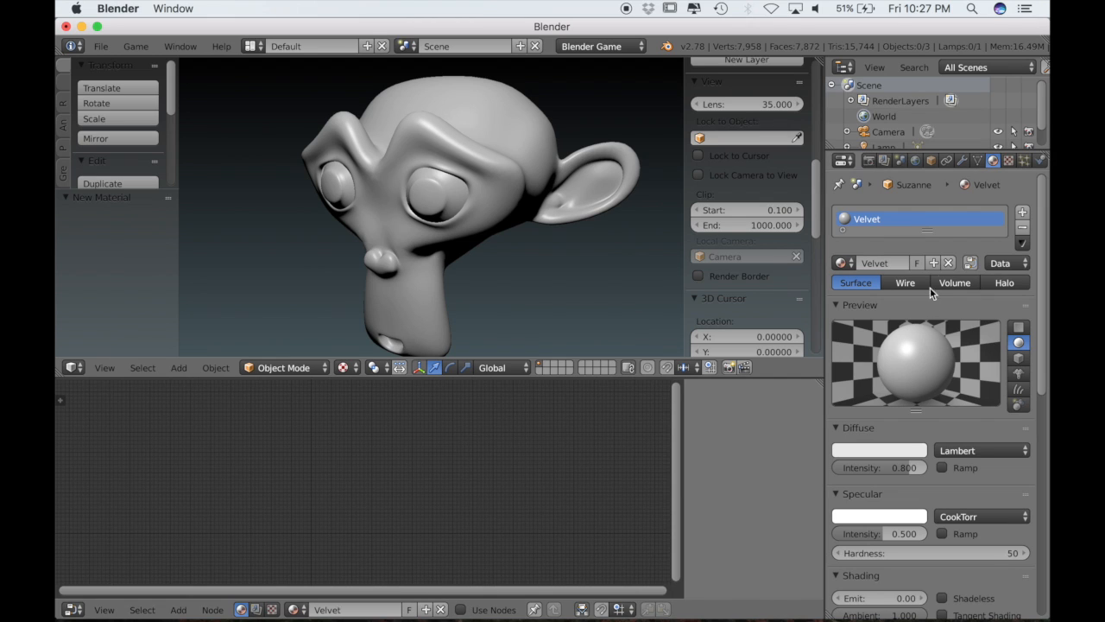
left_click(970, 264)
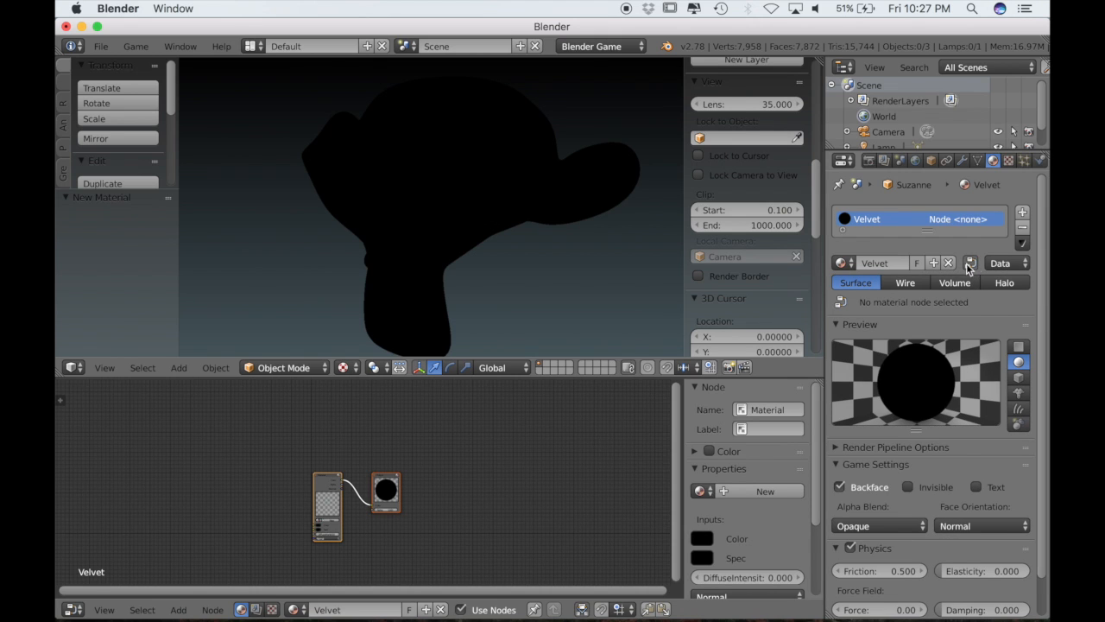
Move the Material node away from the Output node and assign the Velvet material to it.
left_click_drag(330, 486, 275, 441)
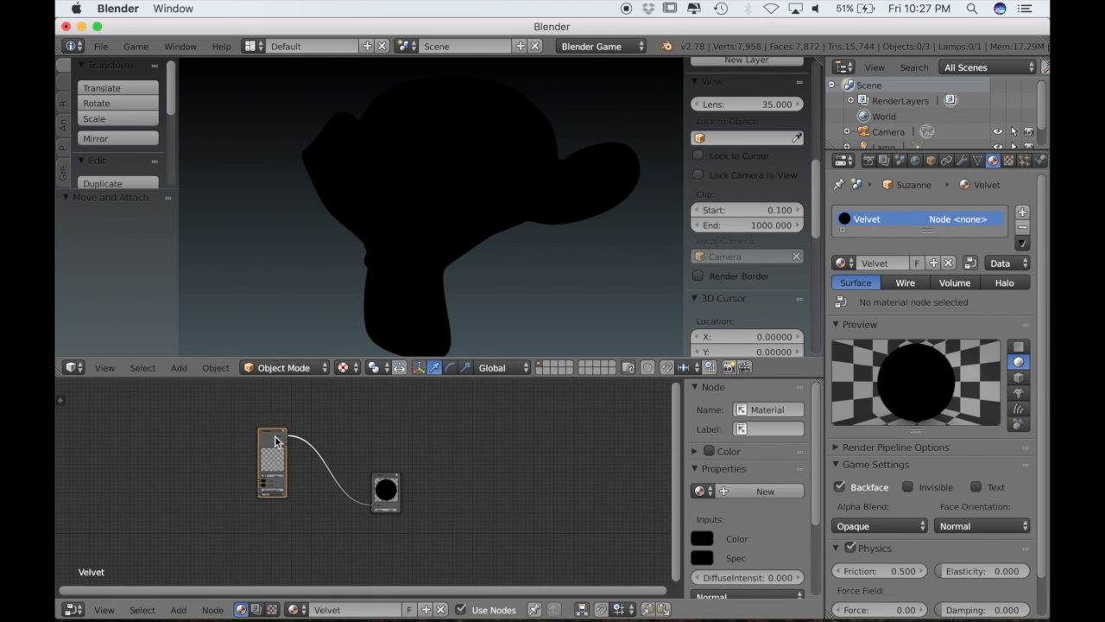
scroll(275, 441, "up", 3)
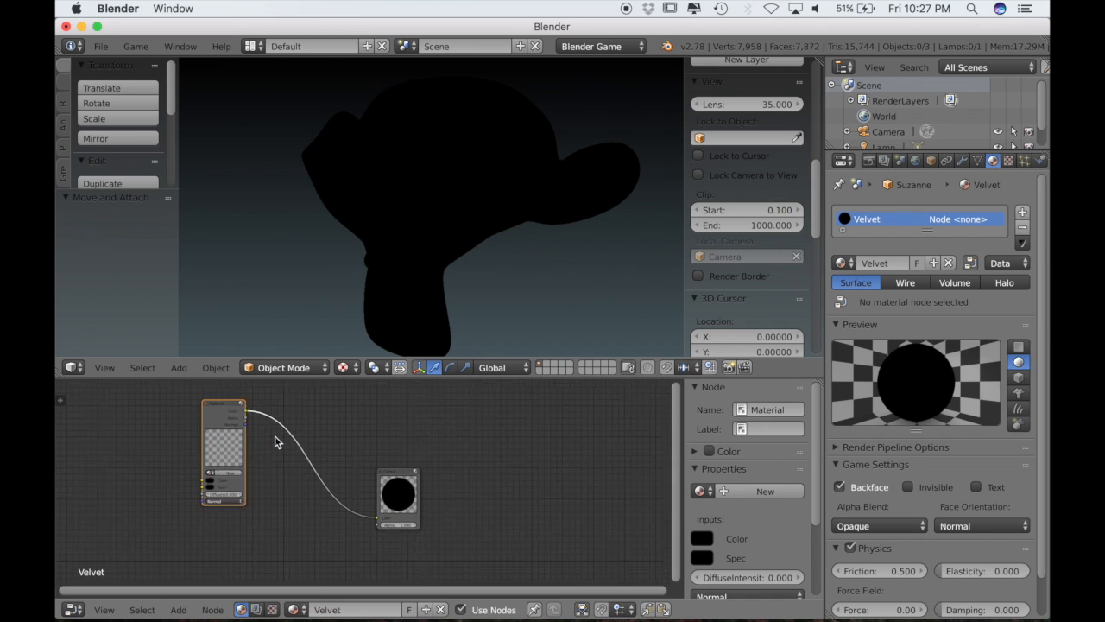
key("Home")
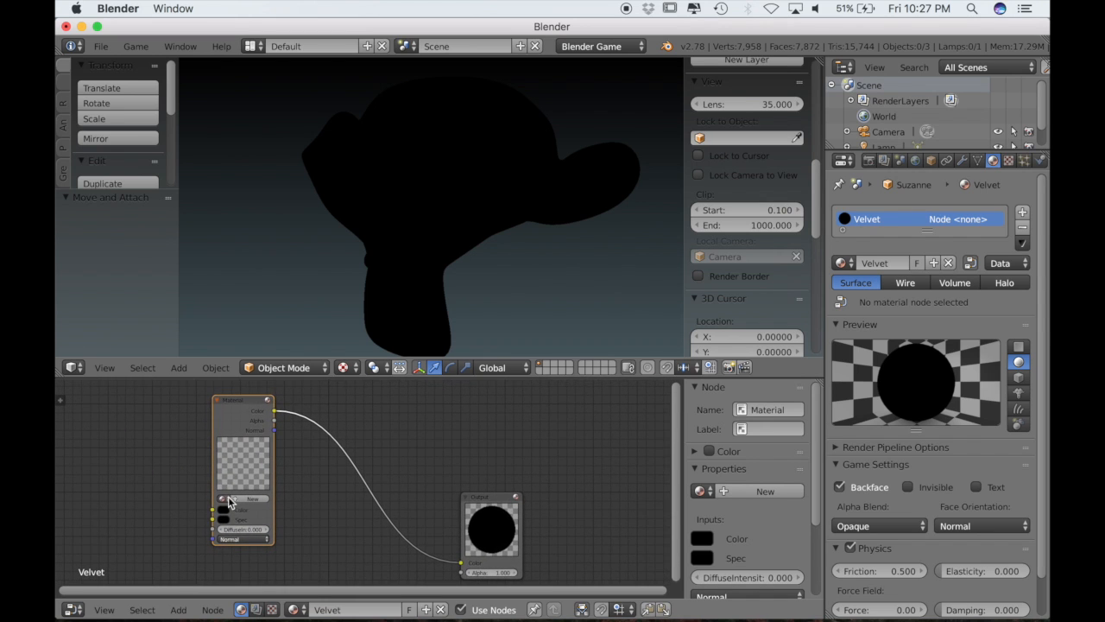
left_click(228, 500)
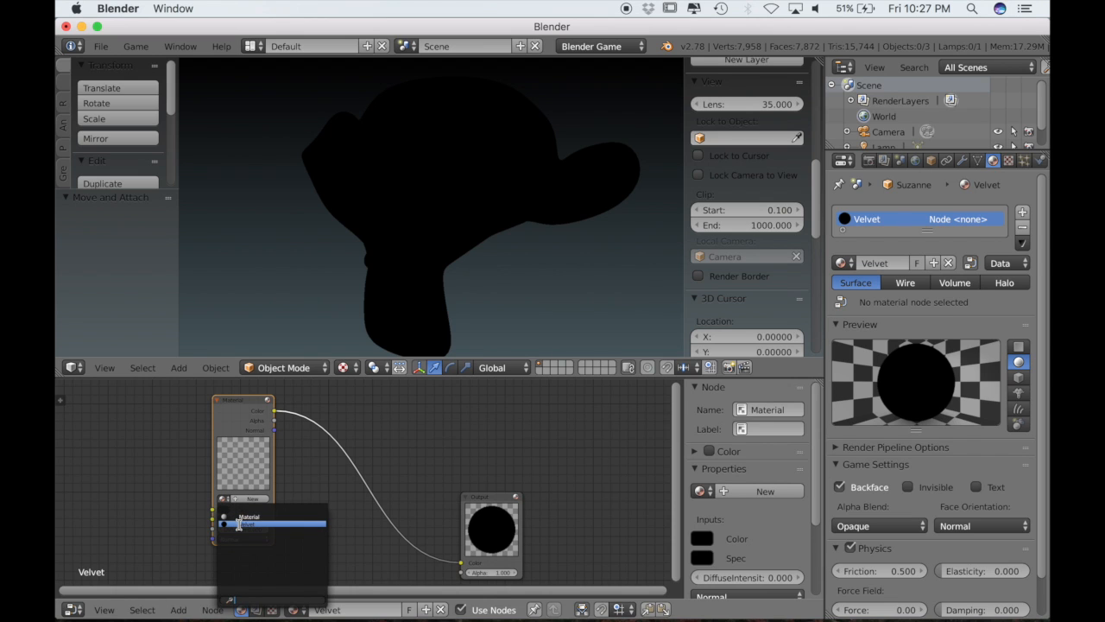
left_click(240, 524)
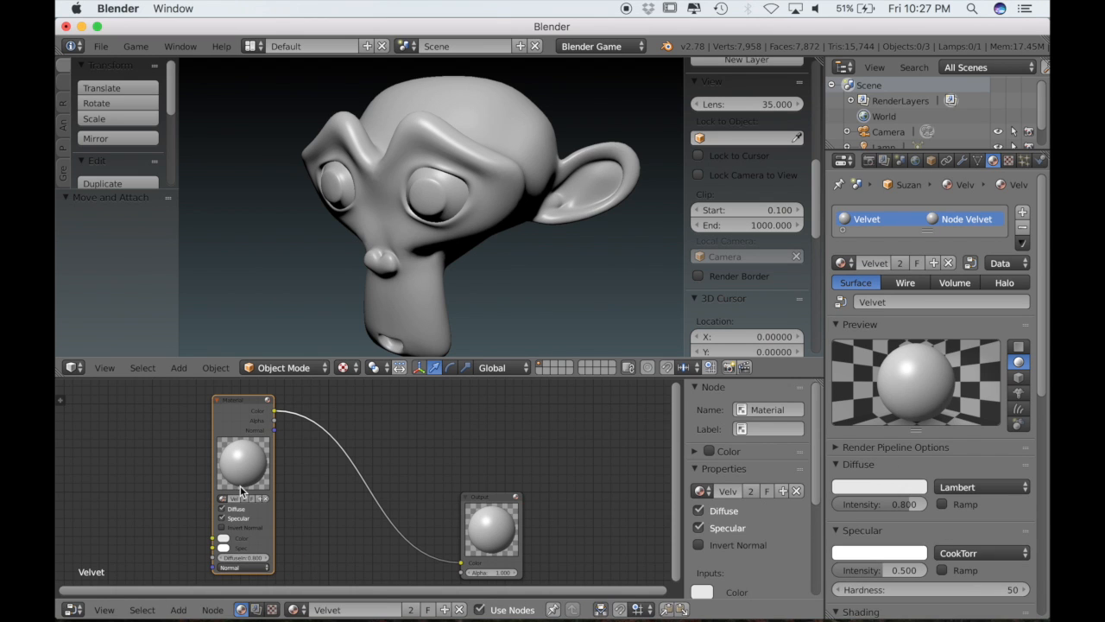
Give the node area more height and place the Material node closer to the Output node.
scroll(226, 497, "left", 3)
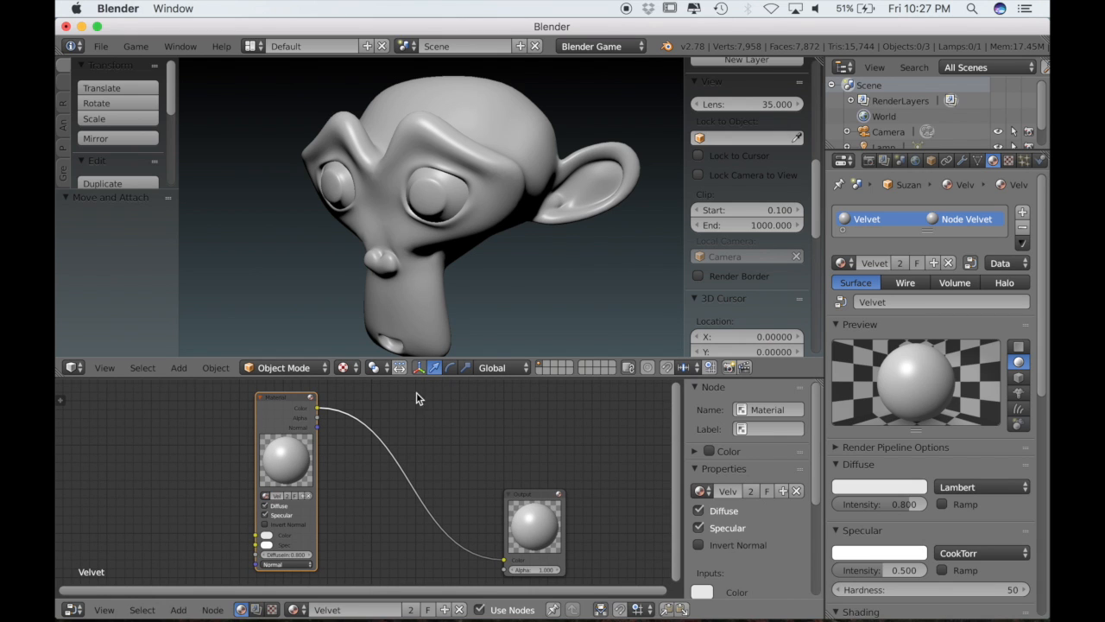
left_click_drag(420, 377, 424, 317)
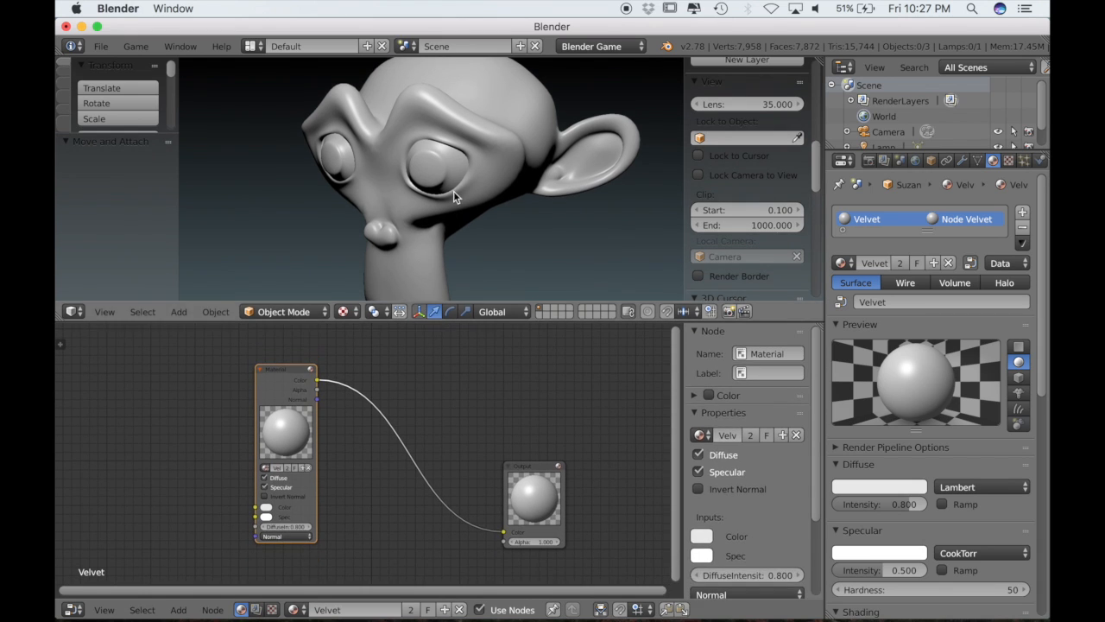
scroll(454, 191, "down", 3)
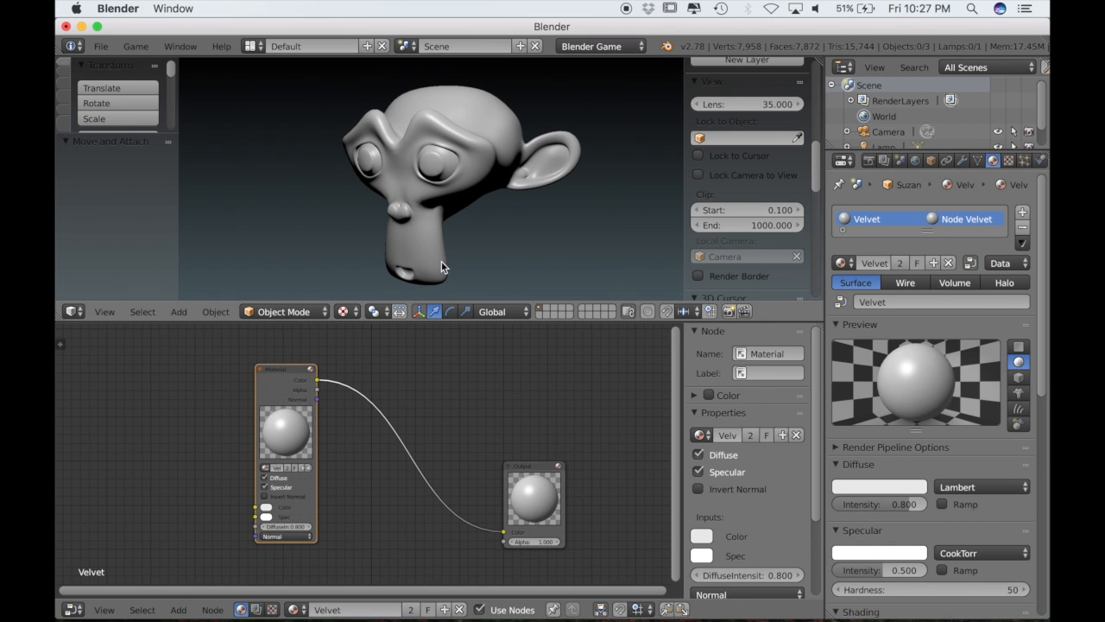
scroll(451, 409, "up", 2)
scroll(450, 405, "up", 2)
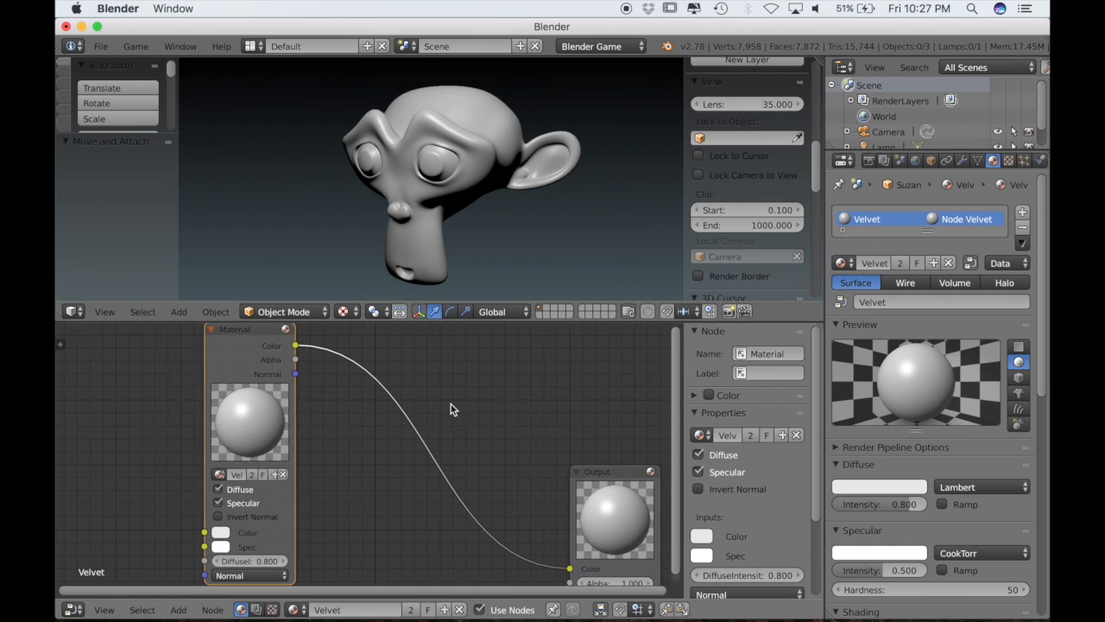
left_click_drag(254, 353, 416, 402)
left_click(417, 402)
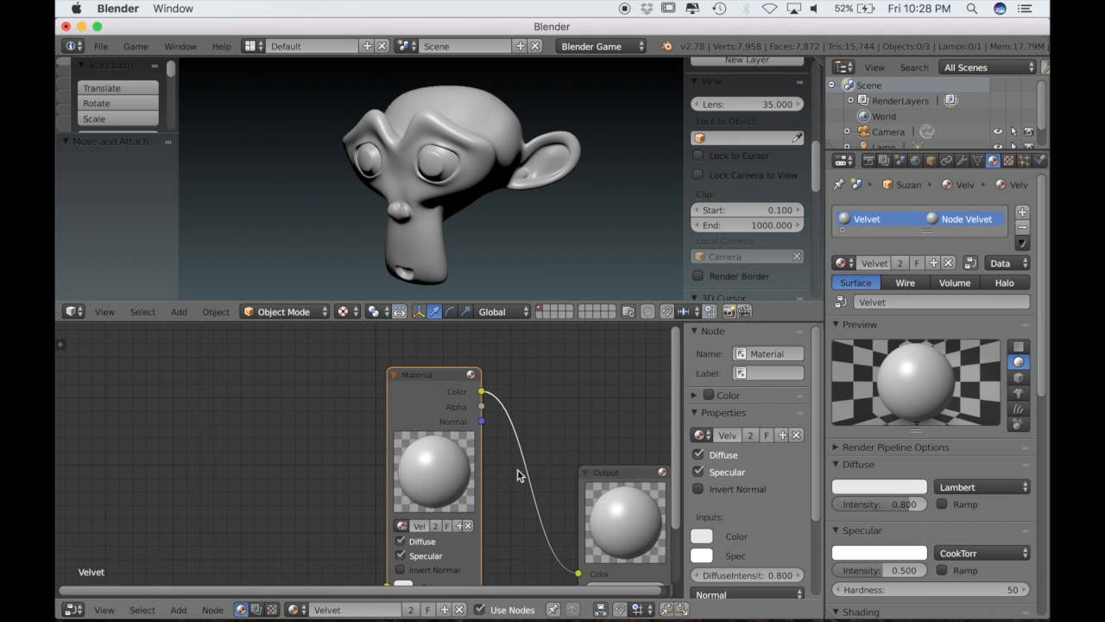
key("Home")
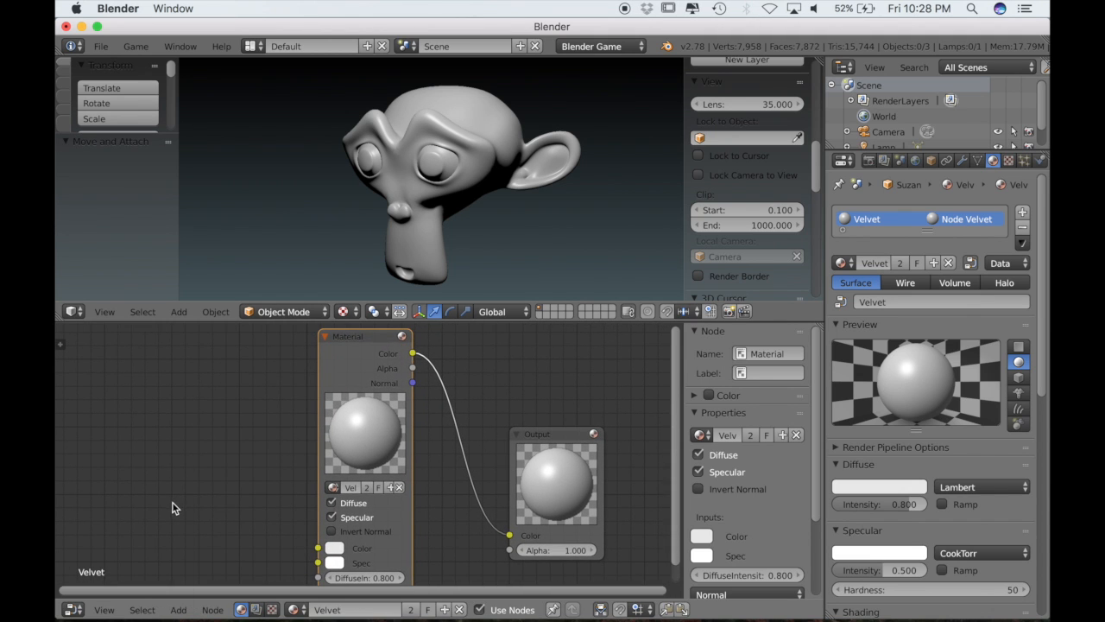
Add a MixRGB node beside the Material node and connect its Color output to the Material node's Color input.
key("shift+a")
mouse_move(155, 544)
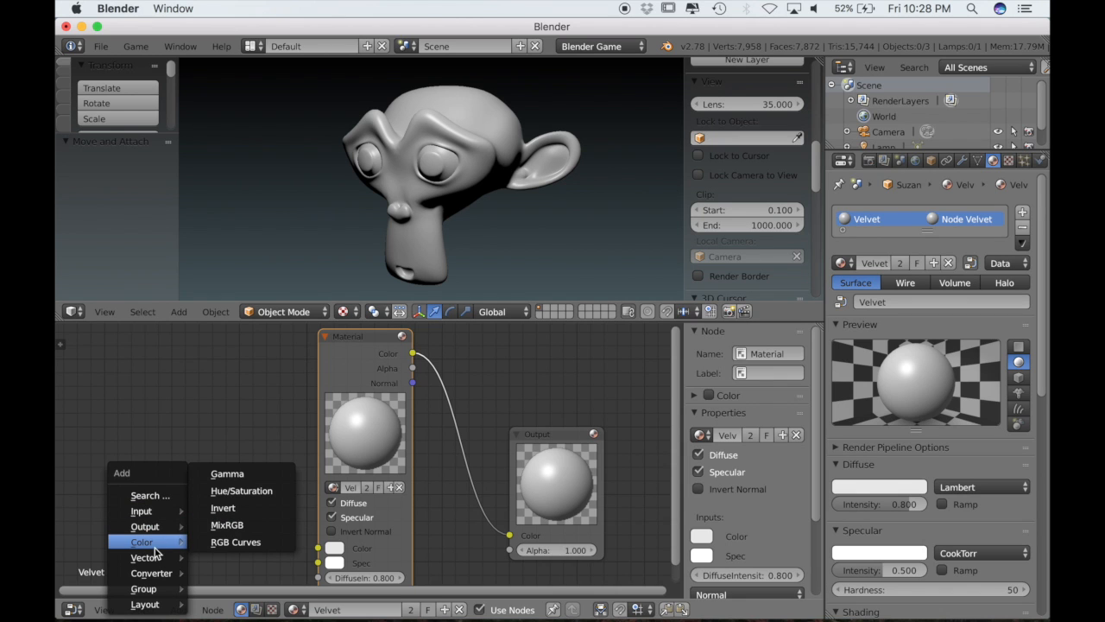
left_click(220, 523)
left_click(146, 423)
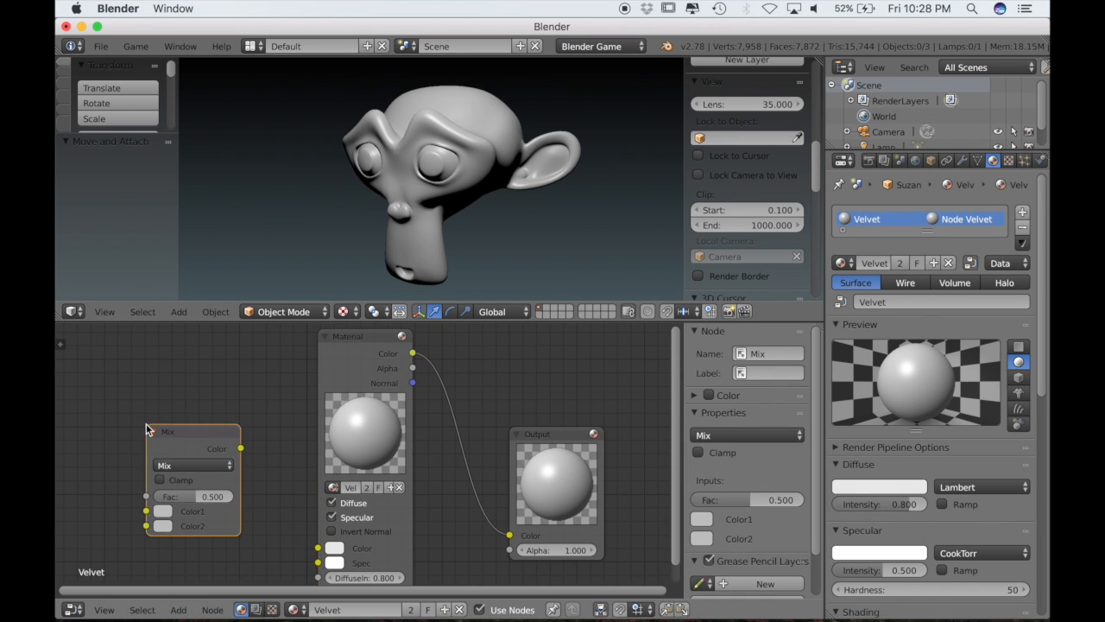
scroll(354, 517, "down", 2)
left_click_drag(245, 421, 319, 521)
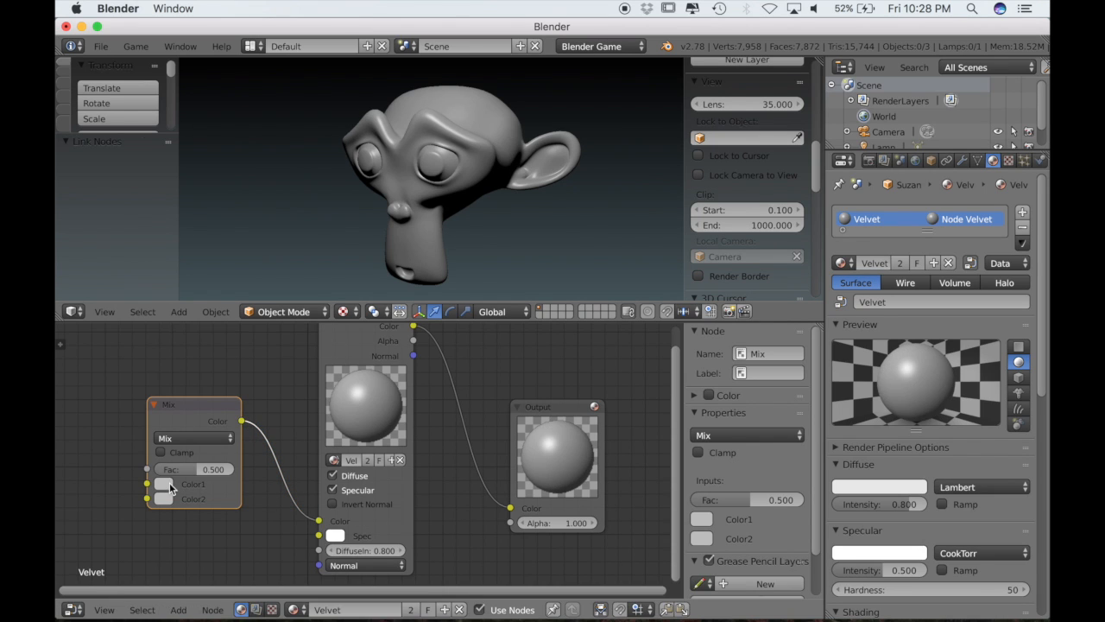
Set the Mix node's Color1 to a saturated red with an R value of 0.8.
left_click(164, 484)
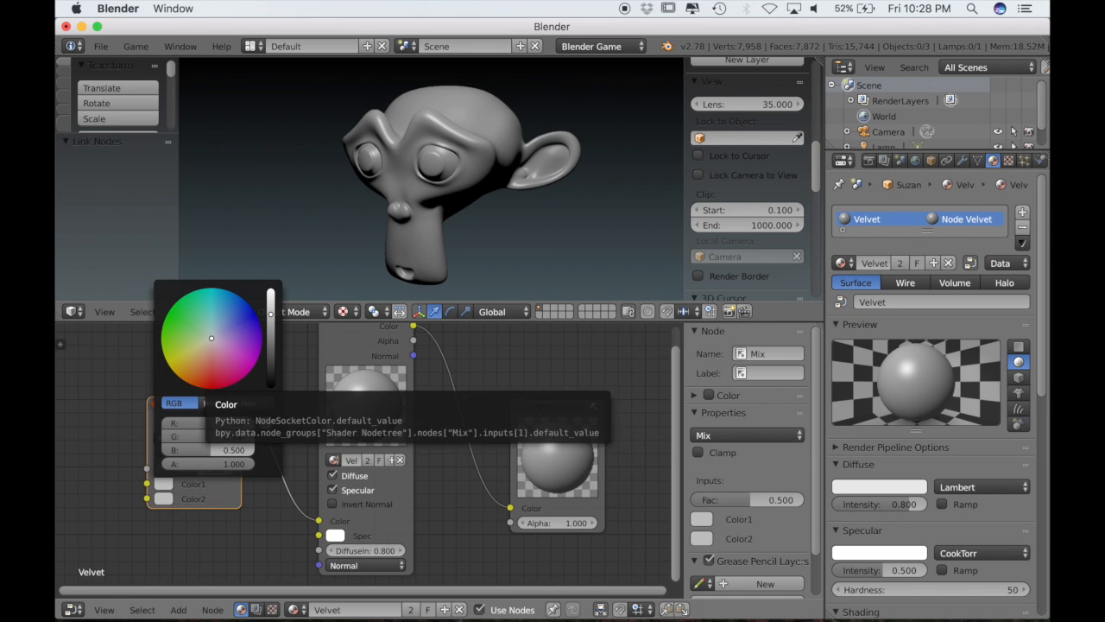
left_click(209, 388)
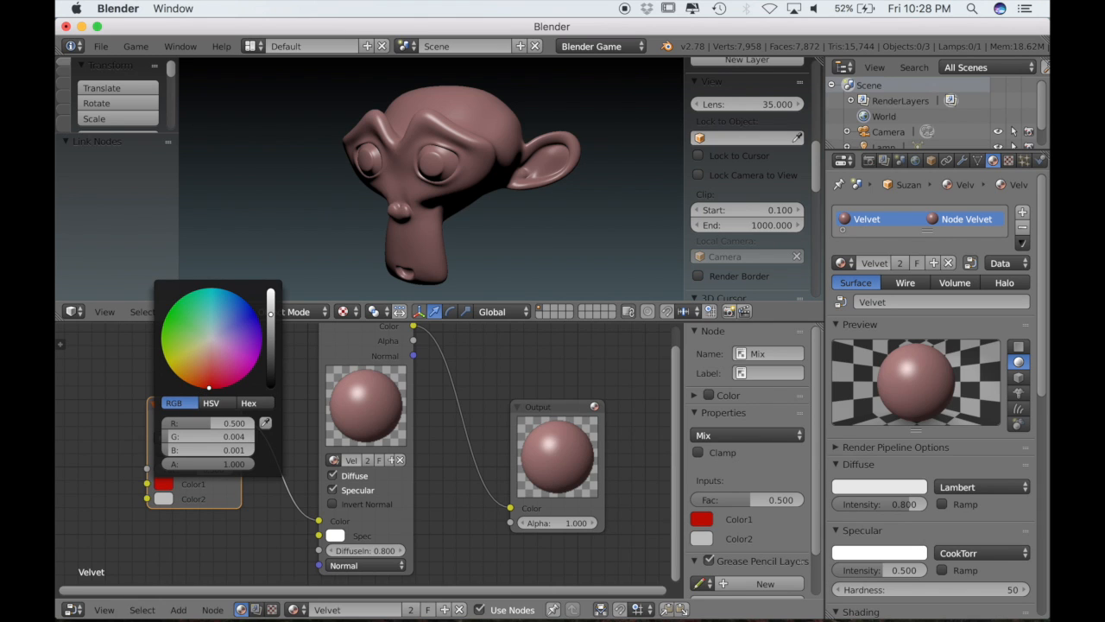
left_click(217, 423)
key("BackSpace")
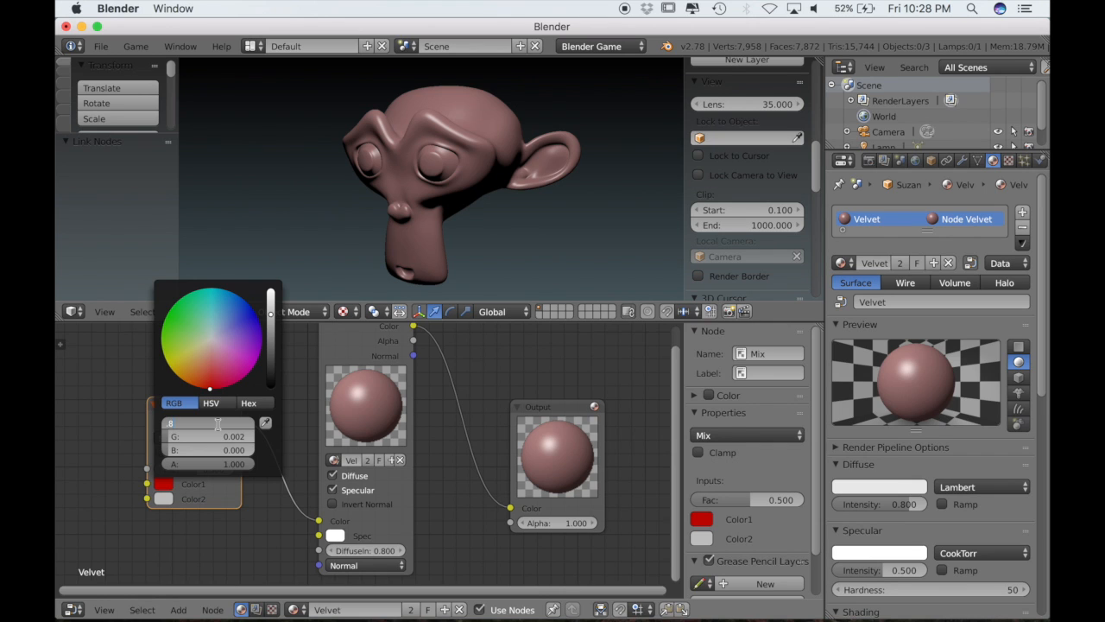
type(".8")
key("Return")
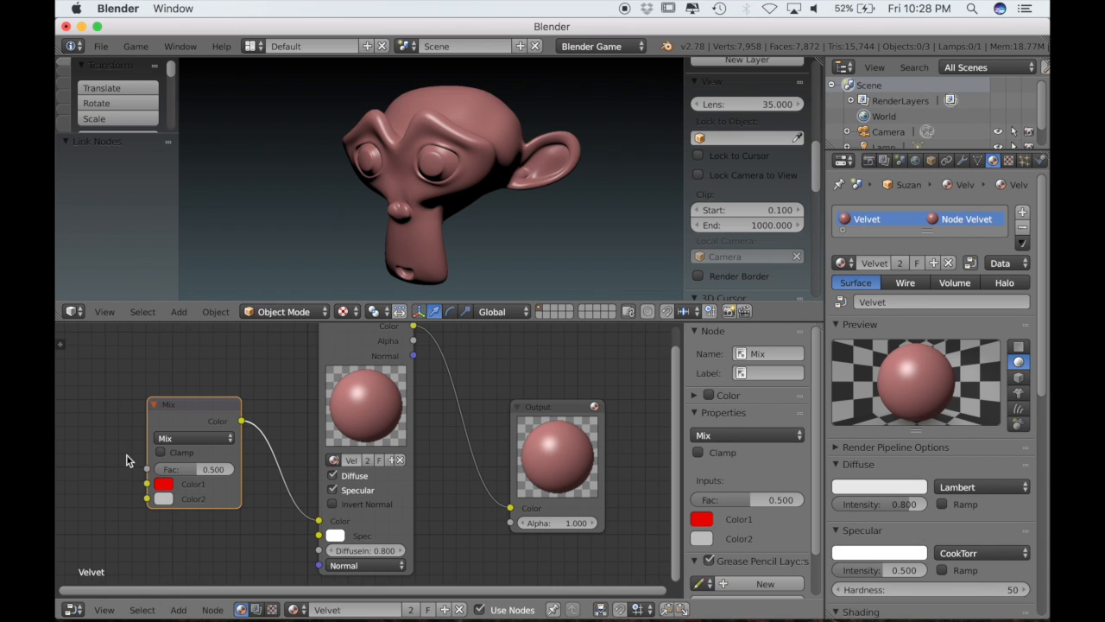
Set the Mix node's Color2 to pure black.
left_click(169, 499)
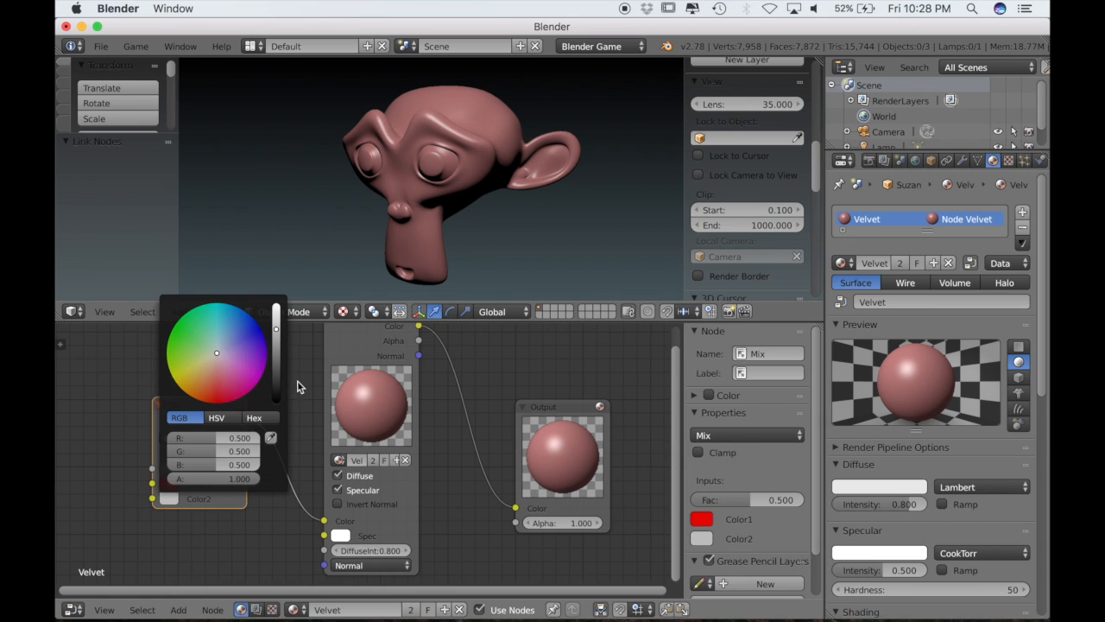
left_click_drag(277, 392, 276, 404)
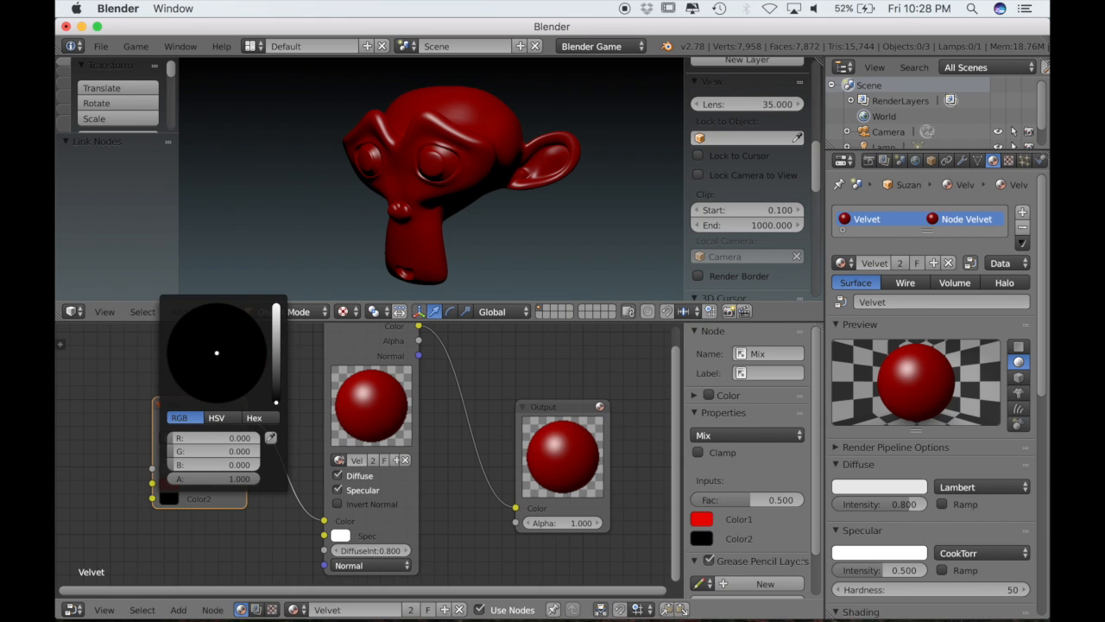
left_click(277, 404)
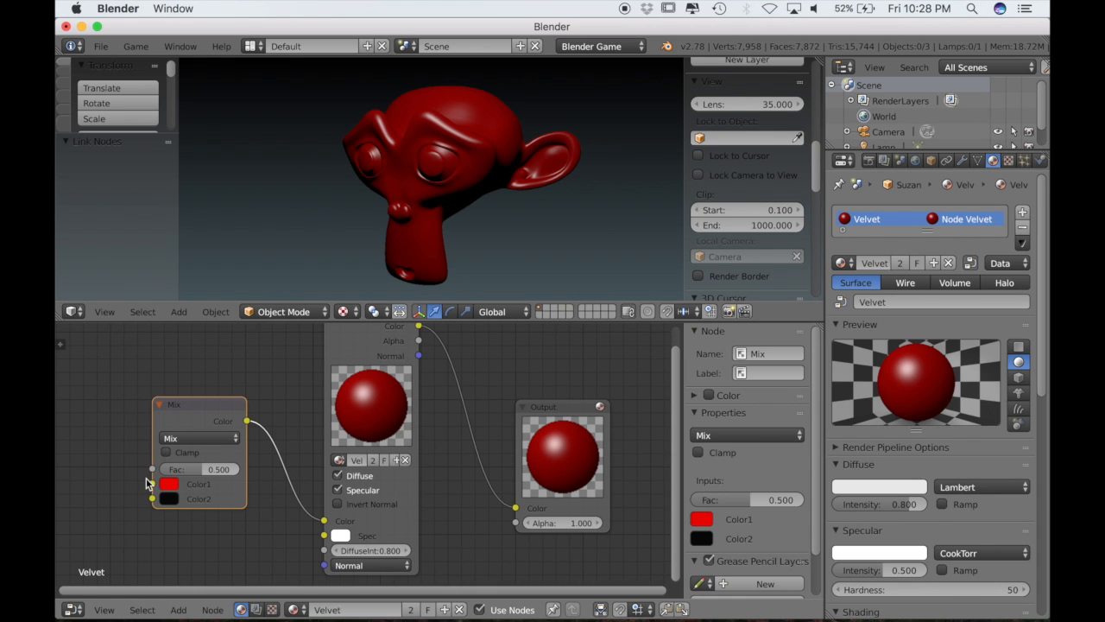
Add a Geometry input node well before the Mix node, leaving space between them.
scroll(146, 477, "left", 6, "ctrl")
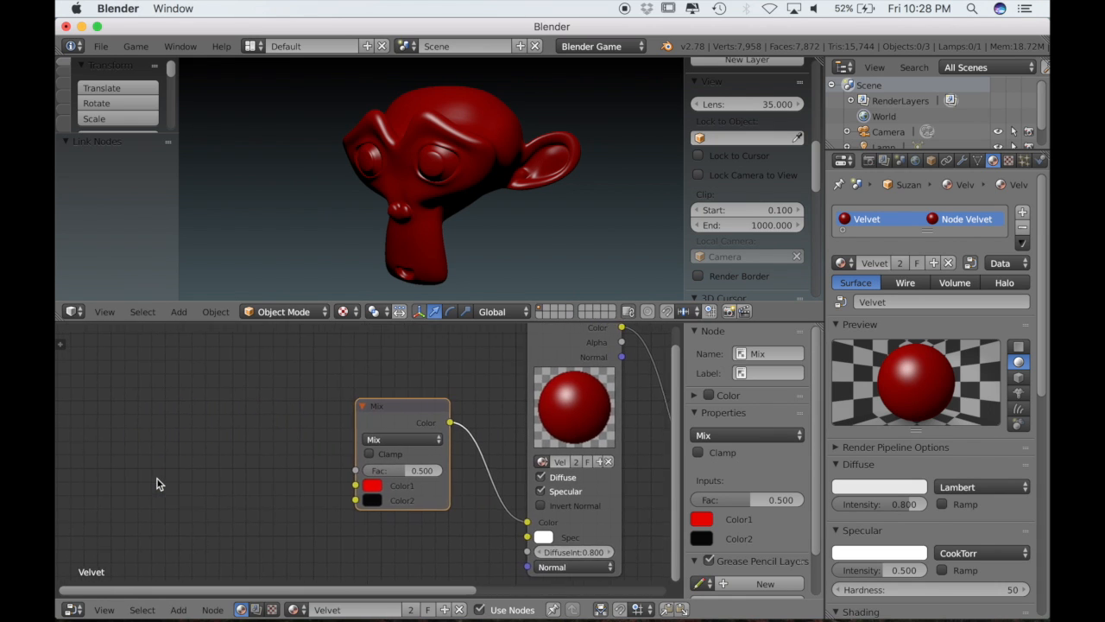
scroll(156, 484, "left", 2, "ctrl")
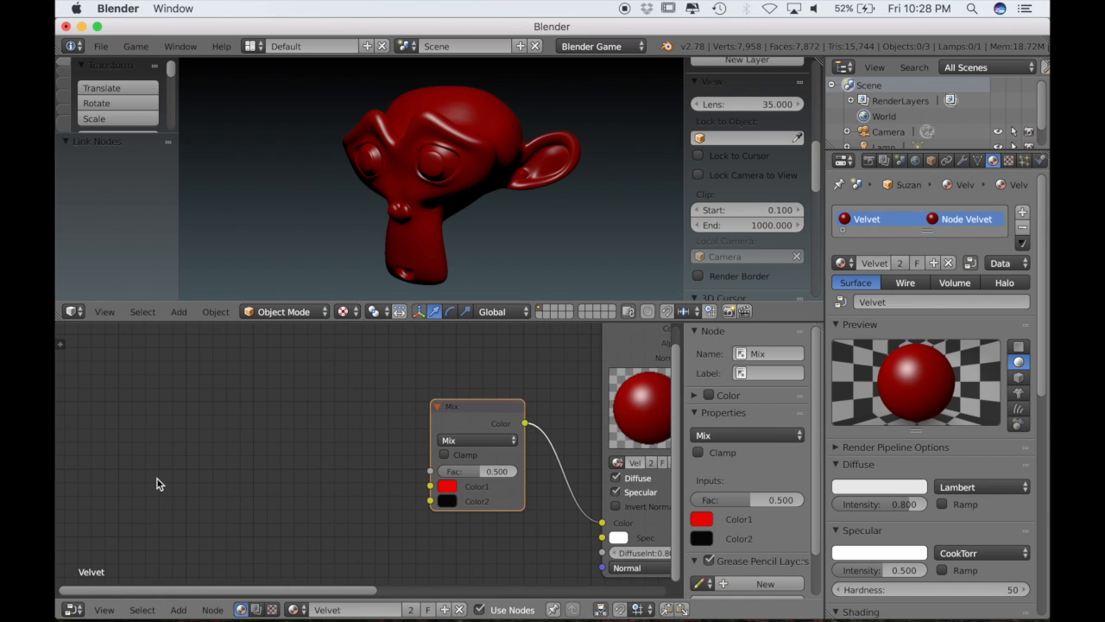
scroll(157, 484, "left", 1, "ctrl")
key("shift+a")
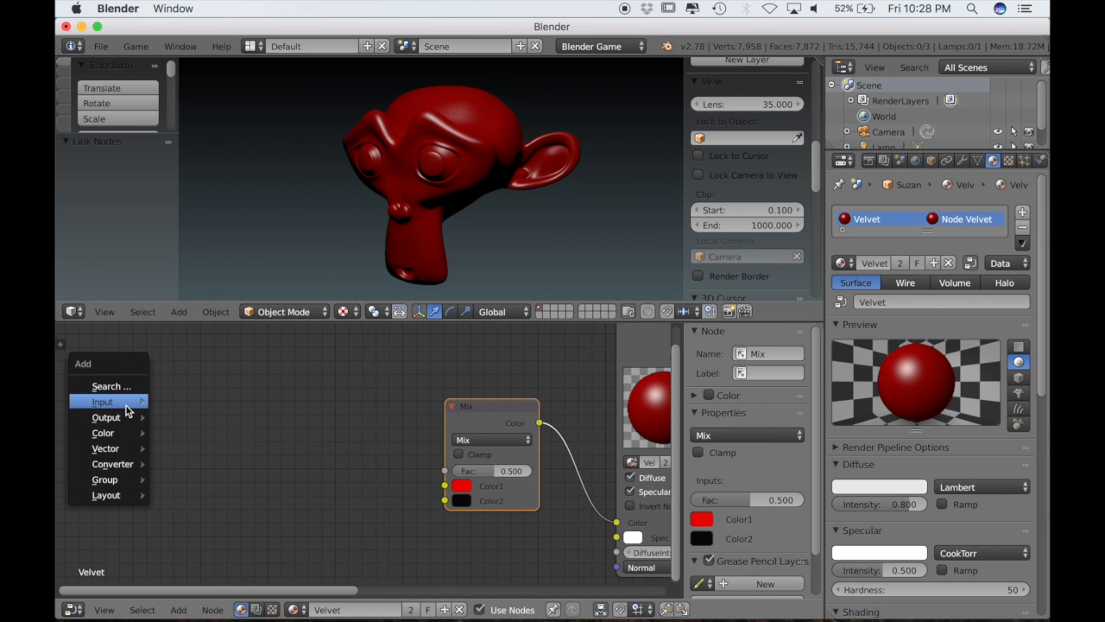
mouse_move(116, 402)
left_click(205, 437)
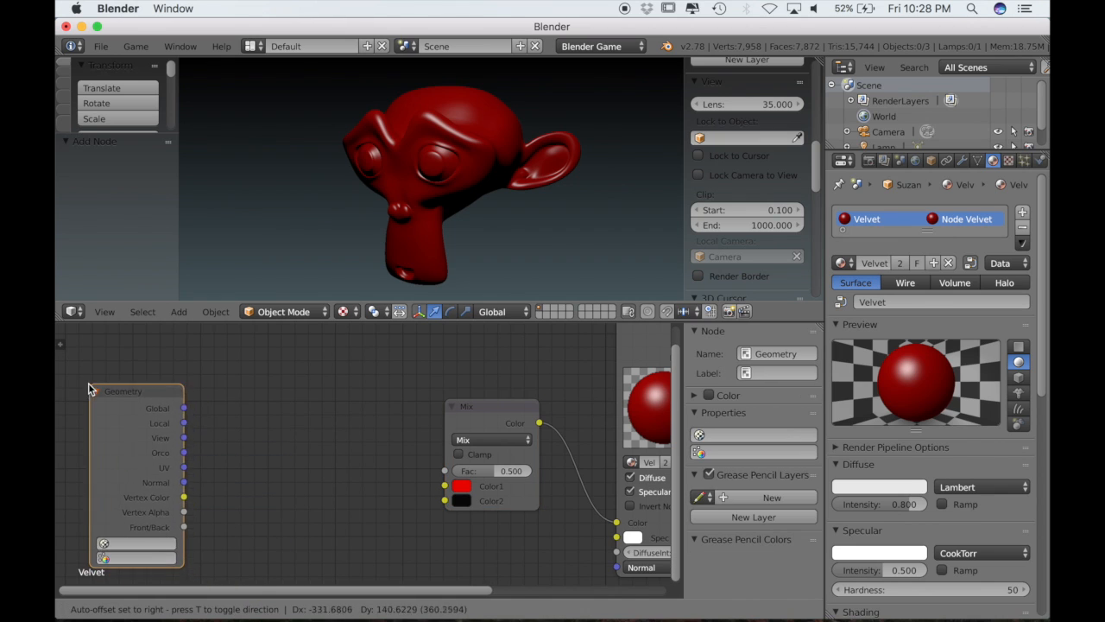
left_click(77, 373)
Add a Normal vector node beside the Geometry node and connect the Geometry node's Normal output to its Normal input.
key("shift+a")
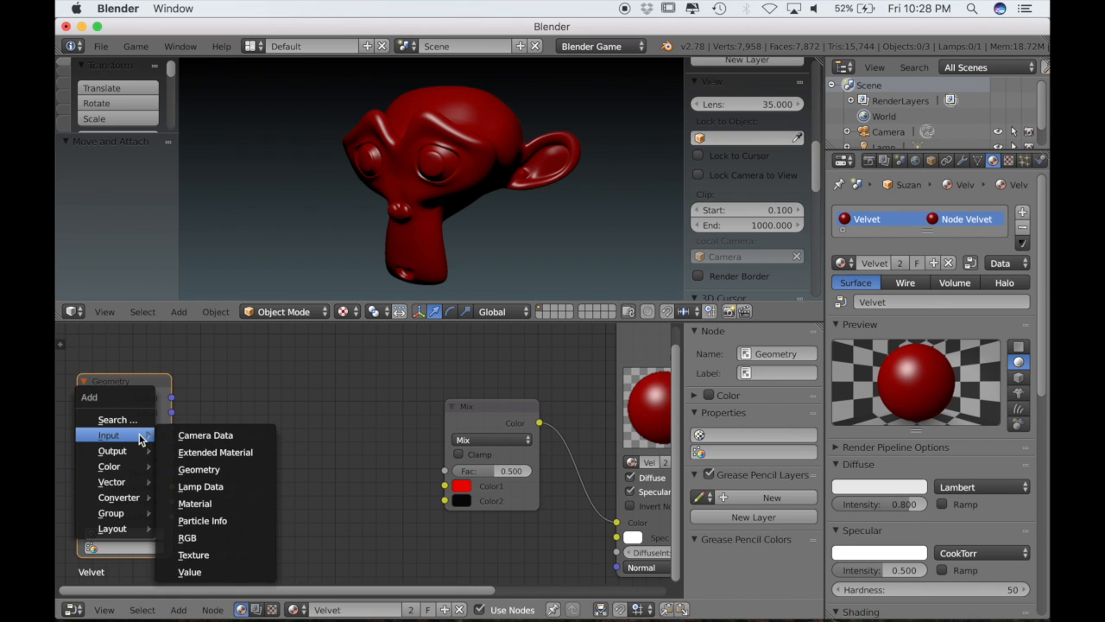
mouse_move(136, 466)
mouse_move(133, 488)
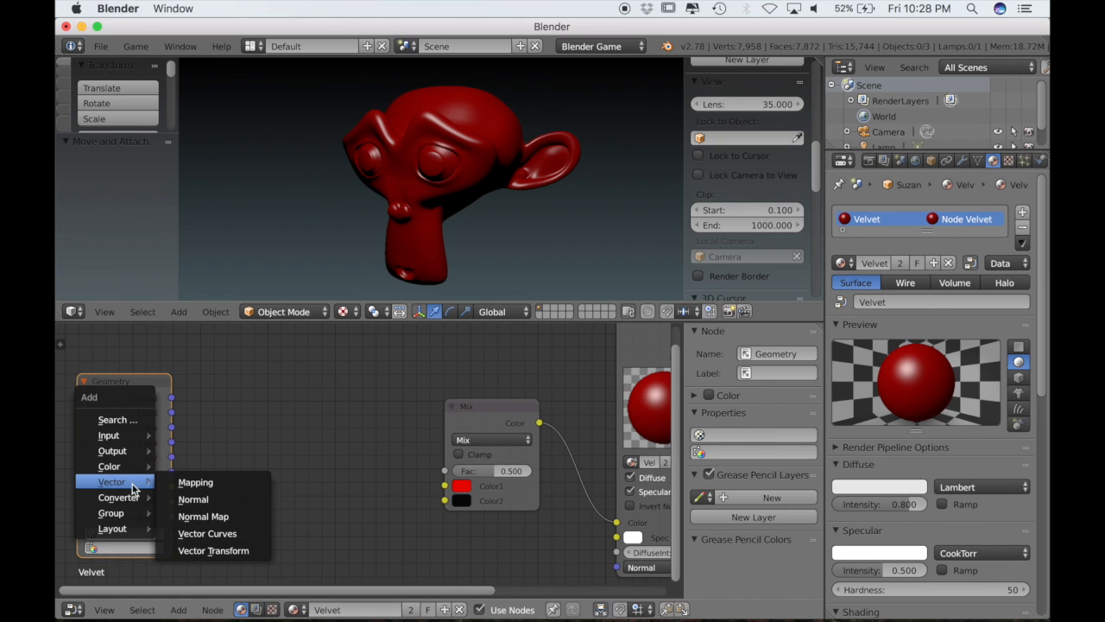
left_click(181, 499)
left_click(200, 430)
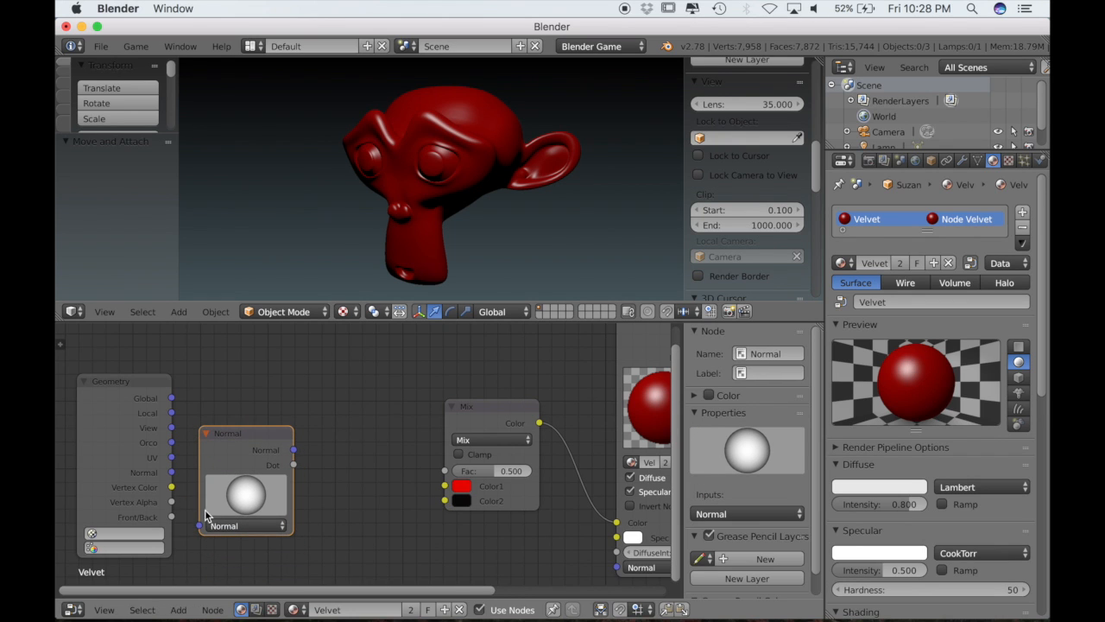
left_click(169, 474)
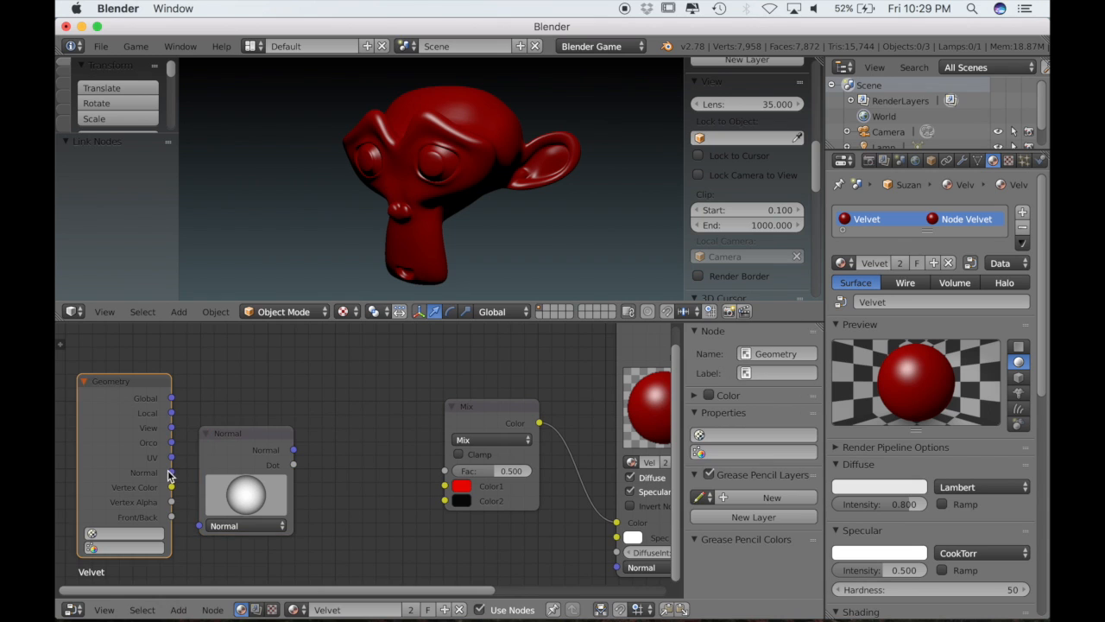
left_click_drag(172, 473, 201, 530)
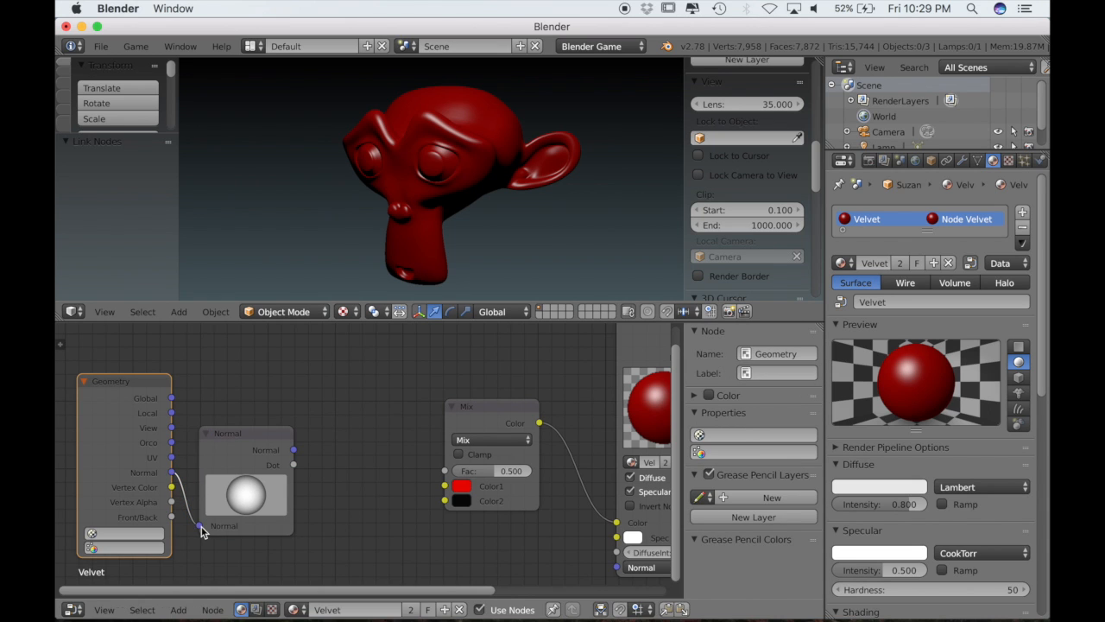
Connect the Normal node's Dot output to the Mix node's Fac input and widen the gap between the two nodes.
scroll(316, 475, "right", 5, "ctrl")
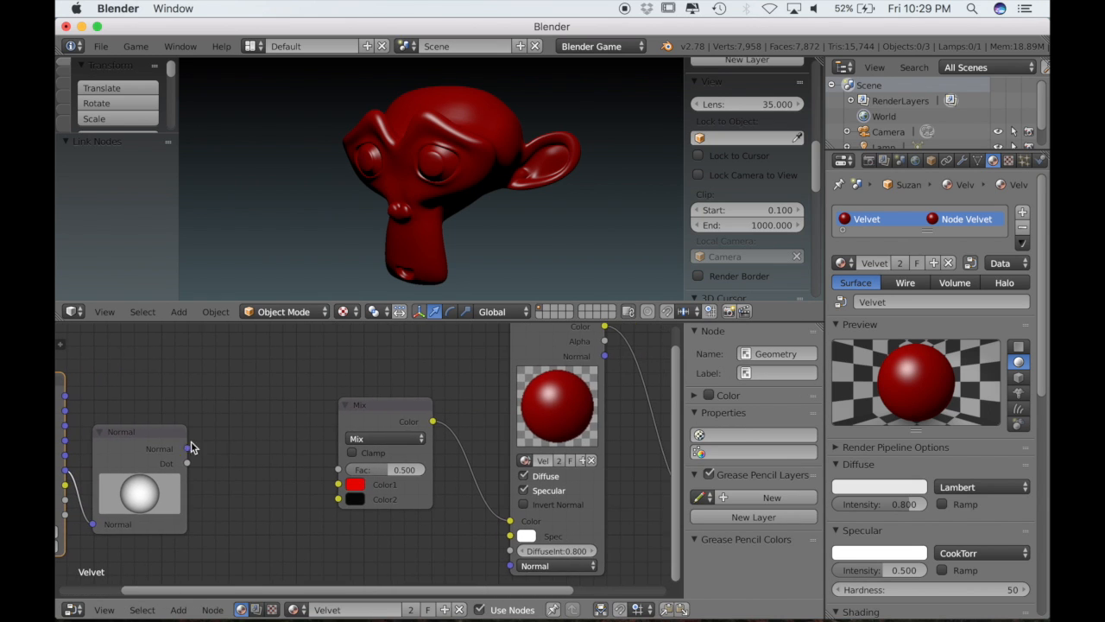
left_click(155, 444)
left_click_drag(155, 440, 337, 465)
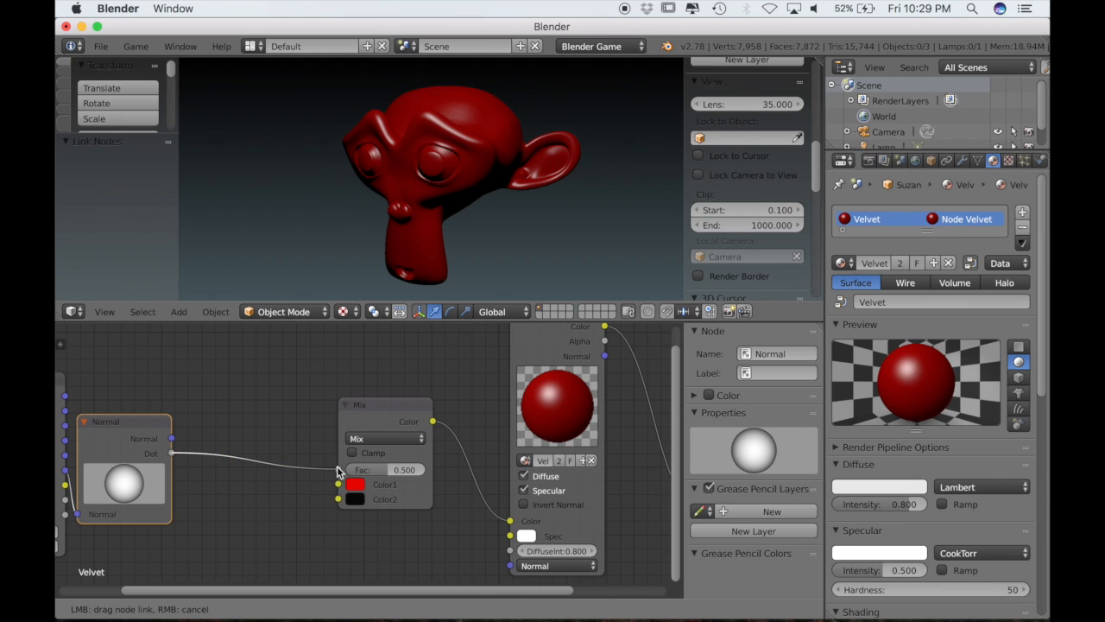
left_click_drag(369, 412, 421, 420)
Insert a ColorRamp node into the link between the Normal node's Dot output and the Mix node's Fac input.
key("shift+a")
mouse_move(255, 474)
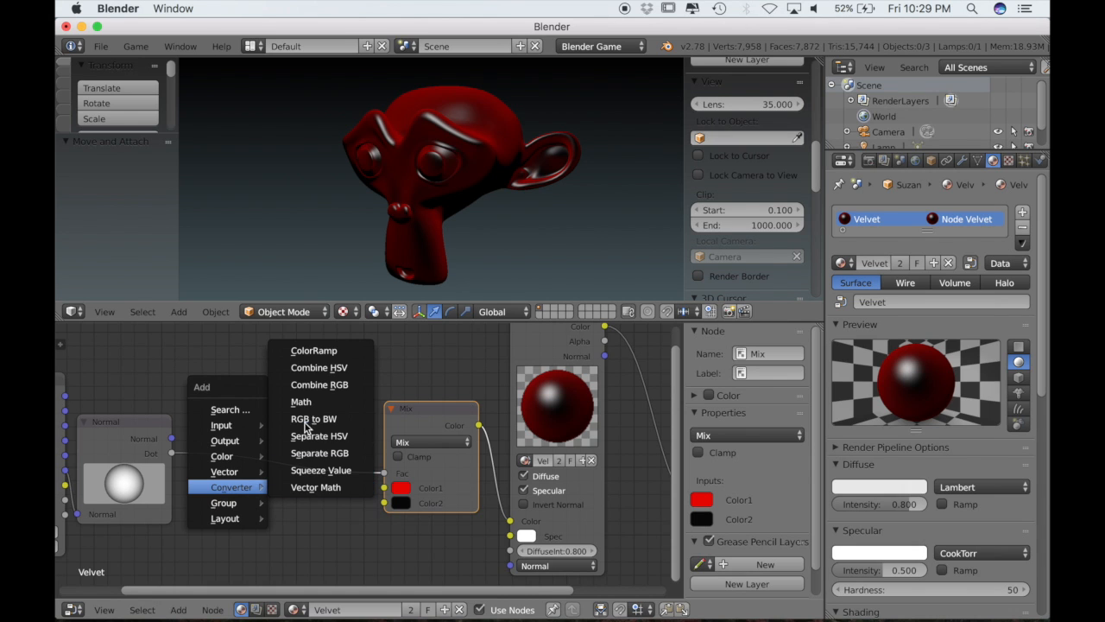
left_click(318, 350)
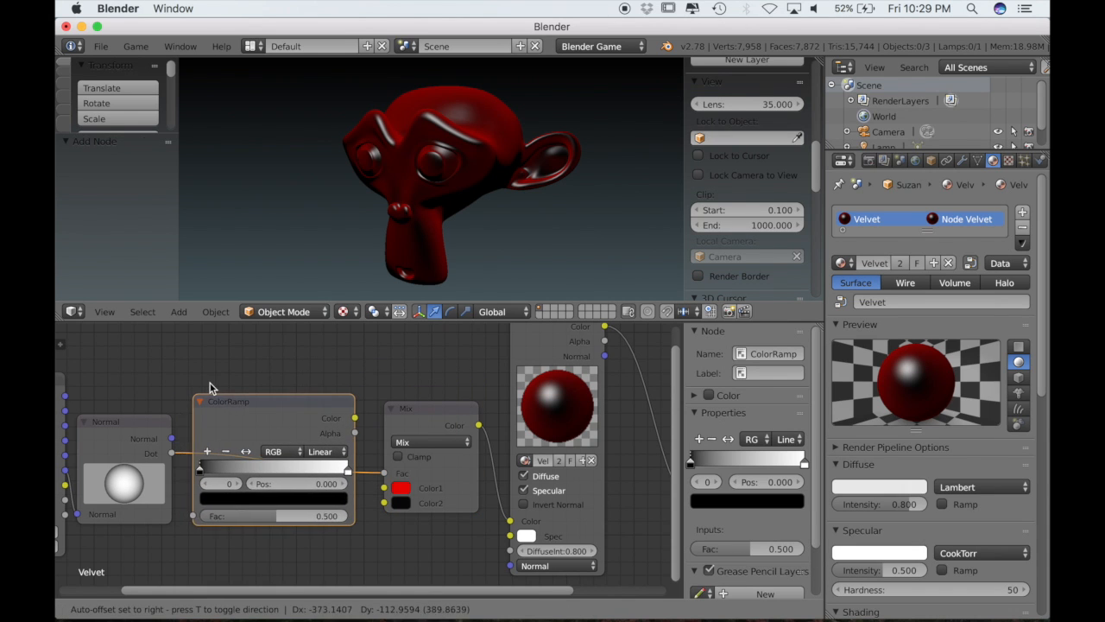
left_click(238, 396)
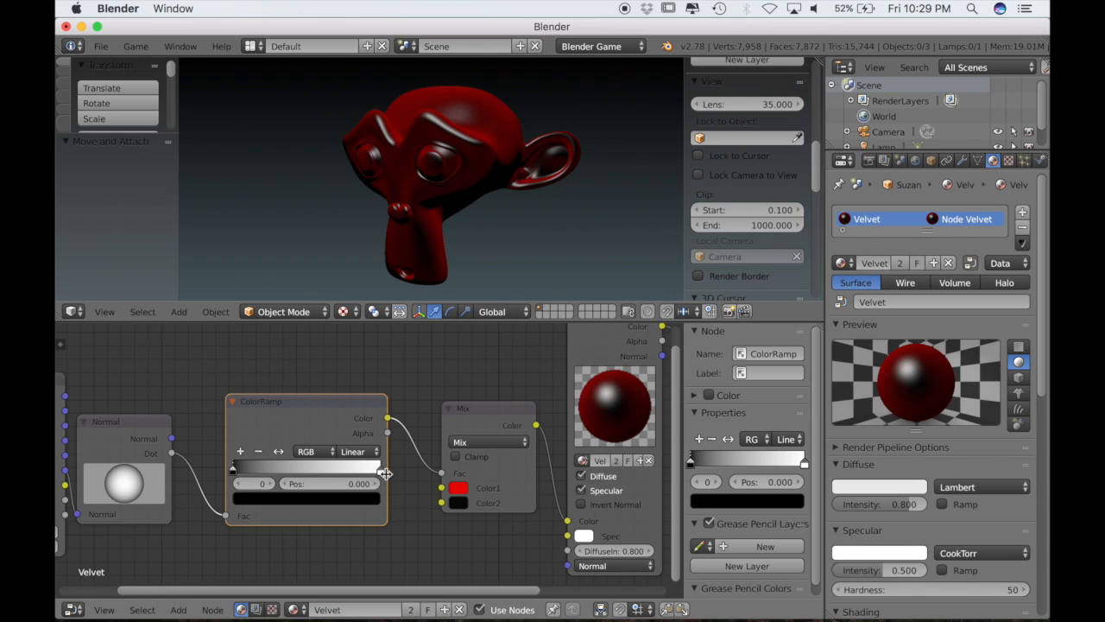
Move the ColorRamp's black stop to position 0.700.
left_click_drag(234, 470, 229, 471)
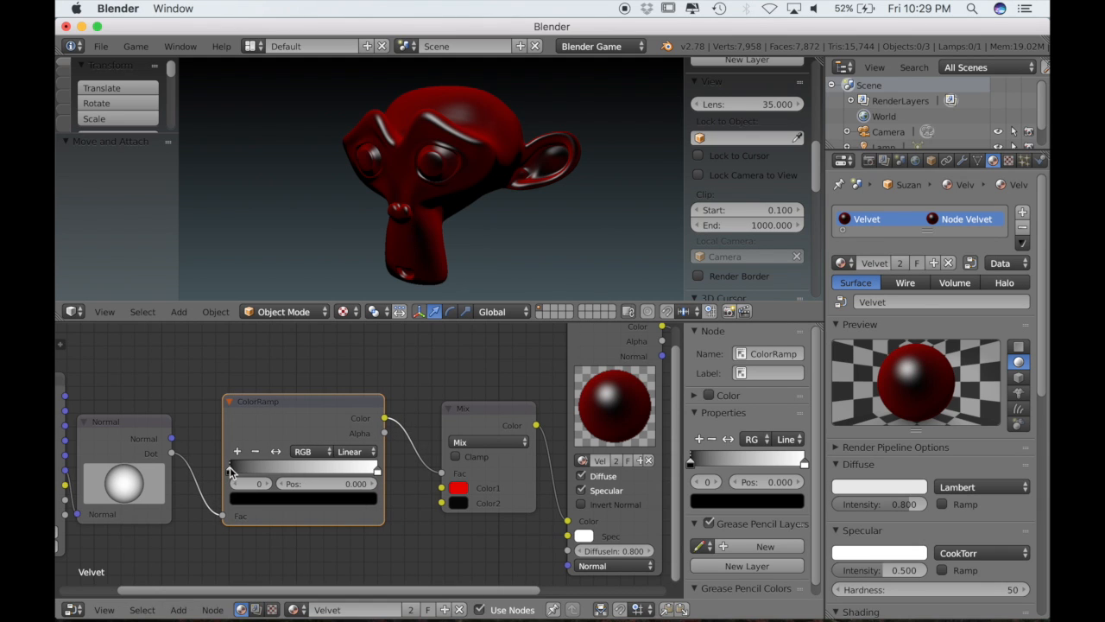
left_click_drag(233, 469, 223, 473)
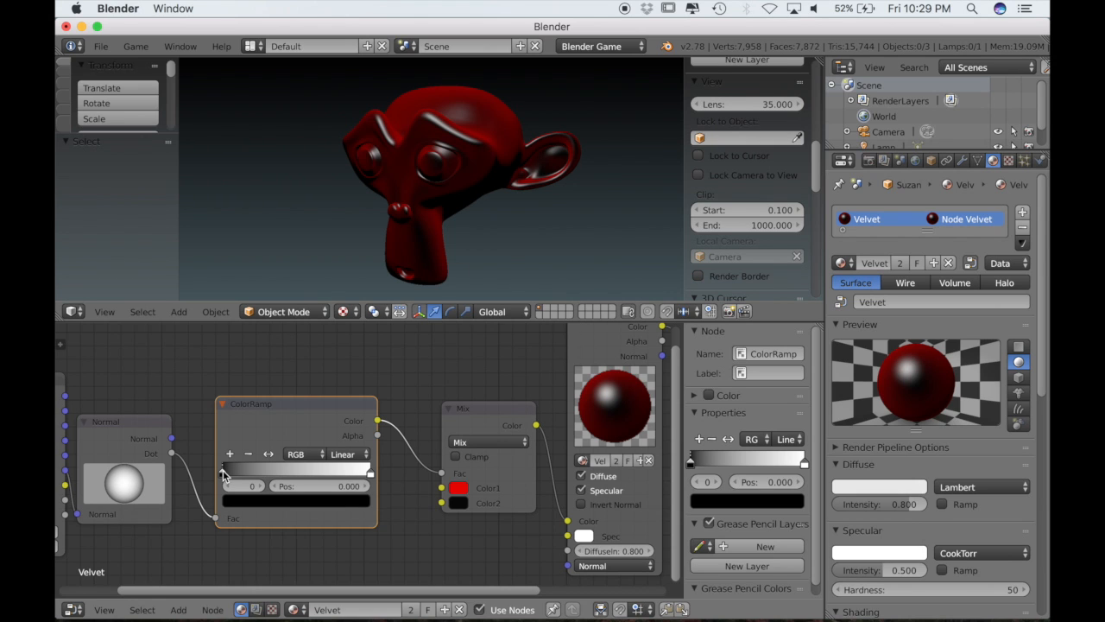
scroll(220, 471, "up", 2)
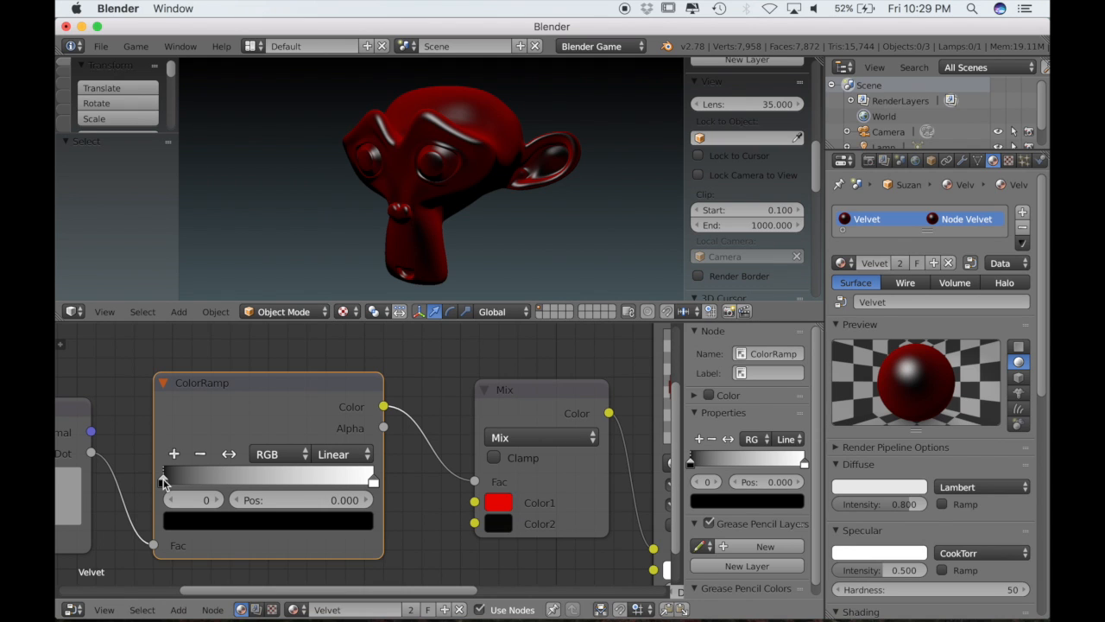
left_click_drag(163, 481, 310, 477)
Move the Geometry, Normal and ColorRamp nodes together away from the Mix node to free space for another node.
scroll(475, 518, "down", 2)
scroll(475, 518, "down", 2)
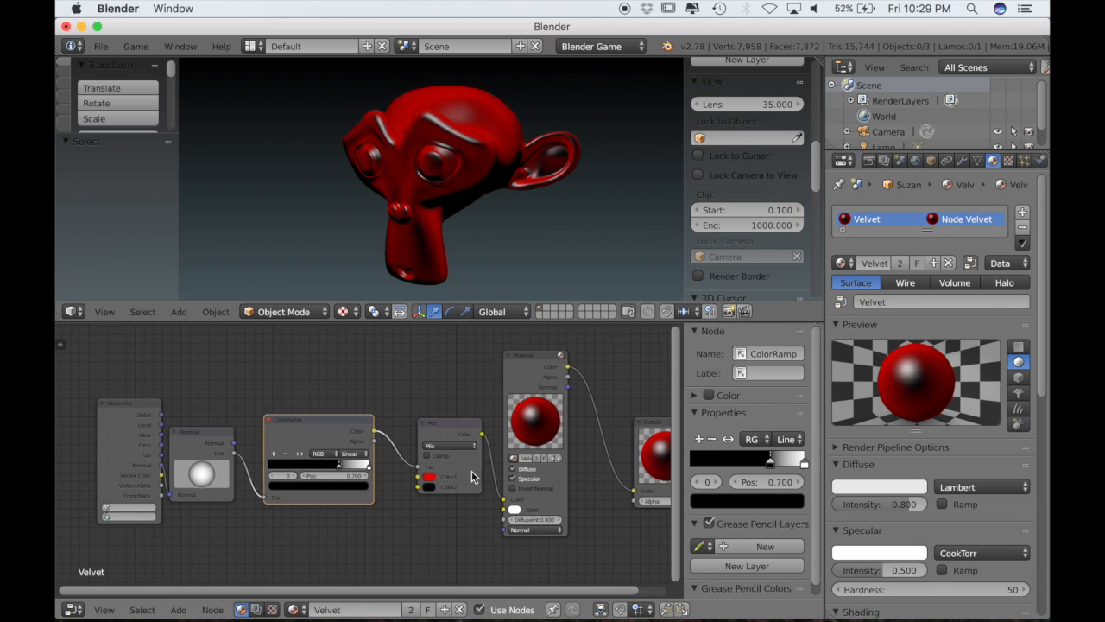
scroll(472, 471, "down", 1)
scroll(472, 470, "down", 1)
scroll(471, 471, "down", 2)
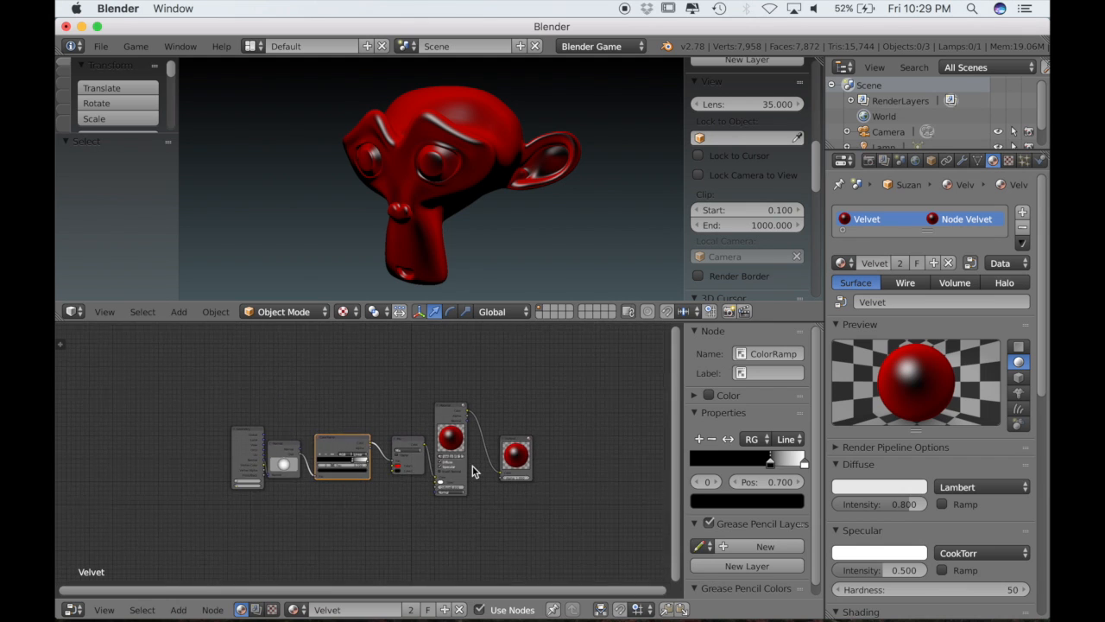
key("b")
left_click_drag(236, 427, 344, 470)
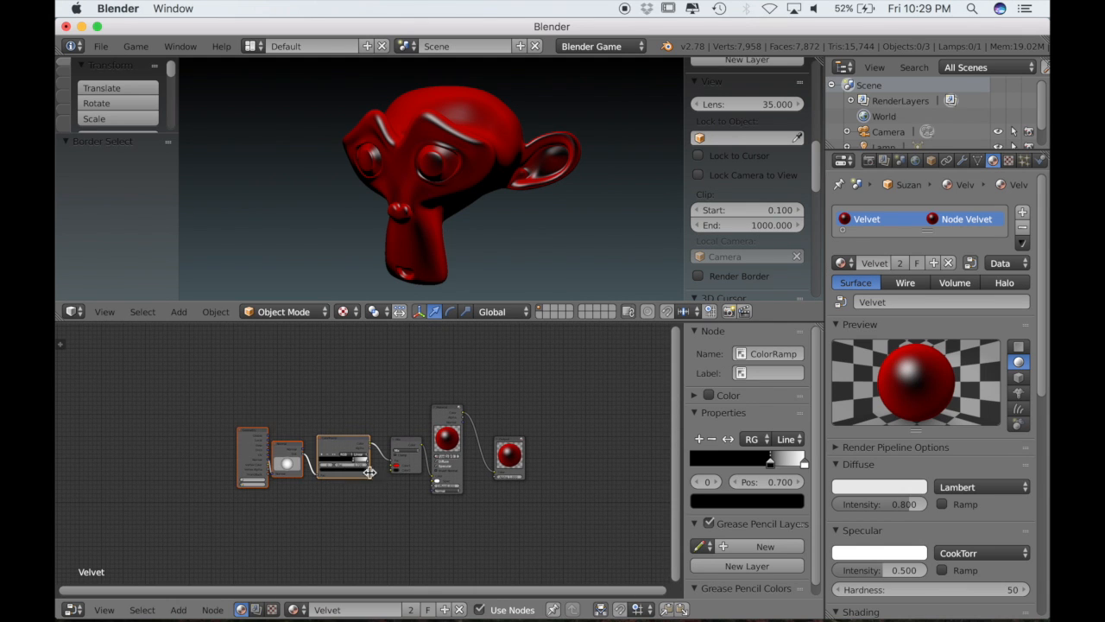
key("g")
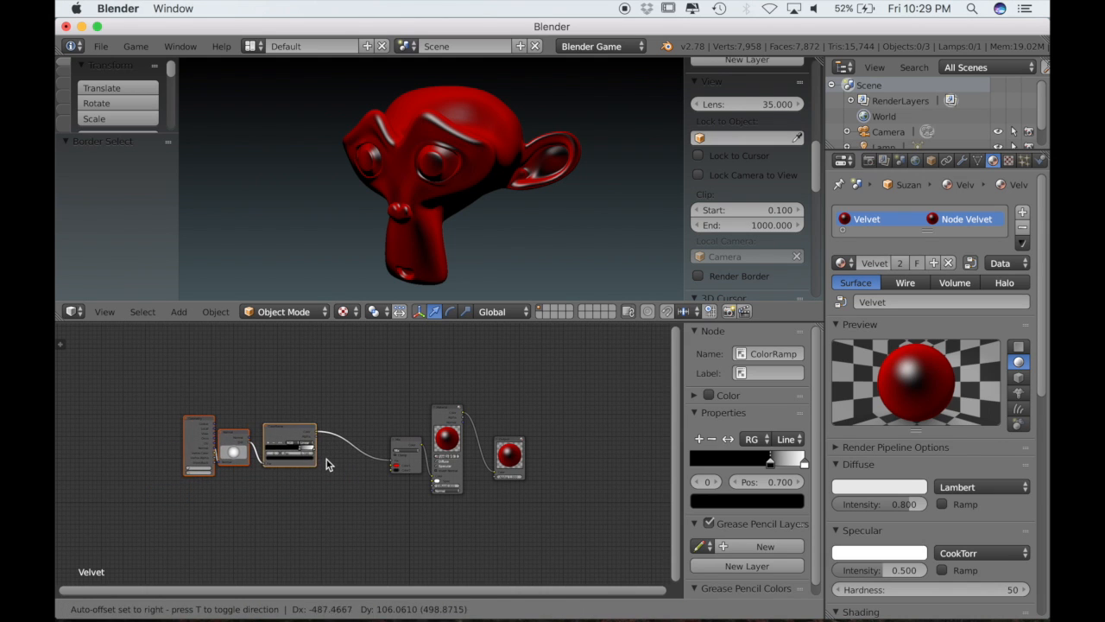
left_click(335, 455)
Insert a Math node set to Add between the ColorRamp and Mix nodes and place it slightly above the link.
scroll(334, 458, "up", 4)
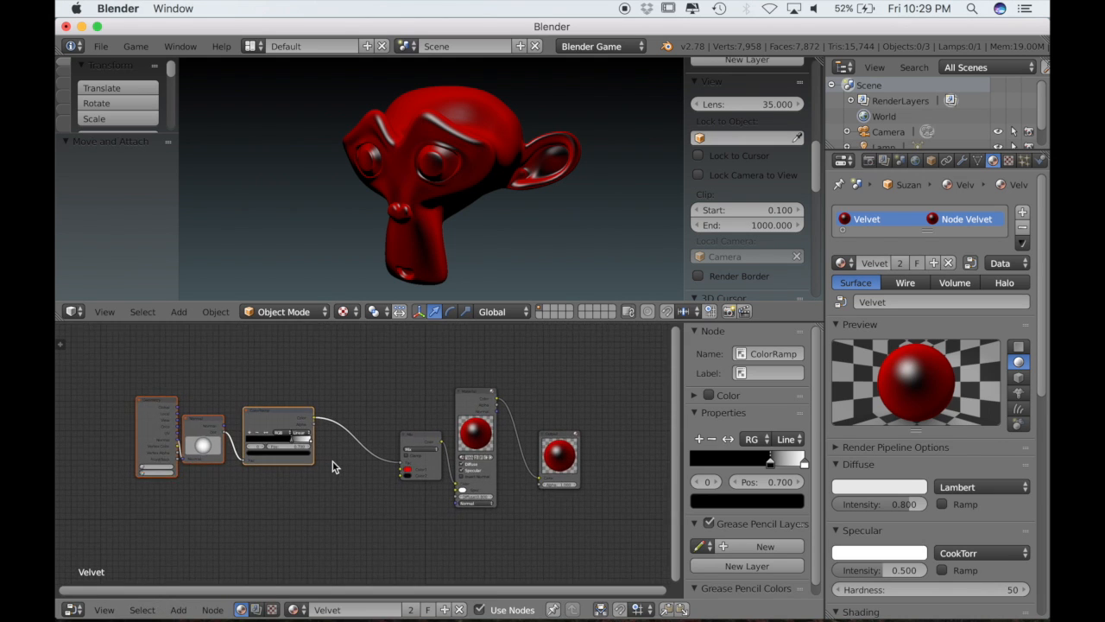
key("shift+a")
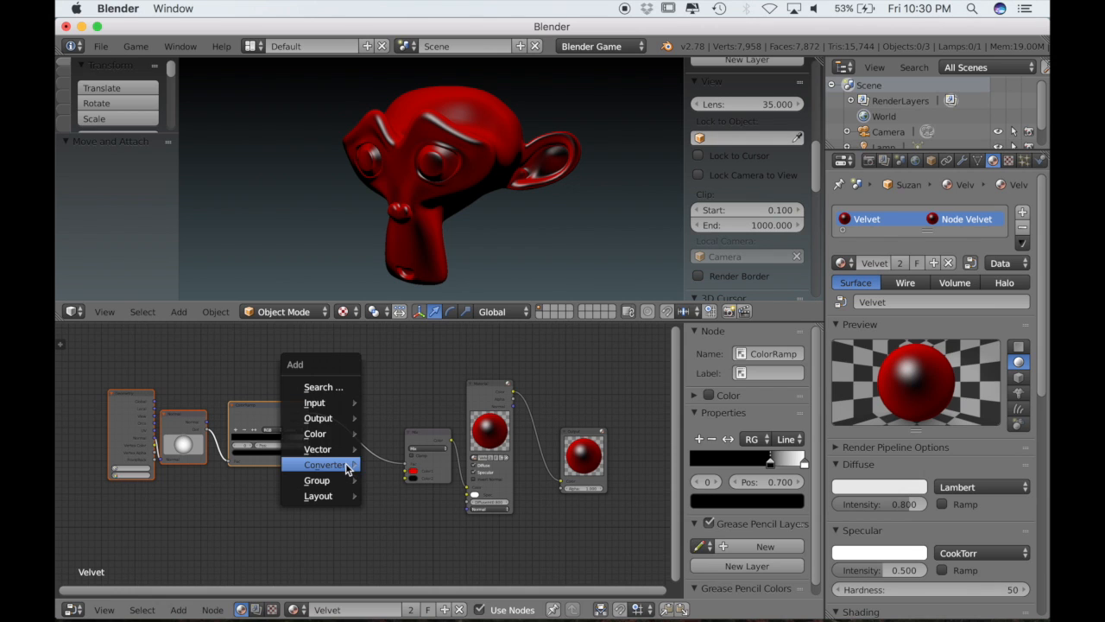
mouse_move(348, 467)
left_click(394, 379)
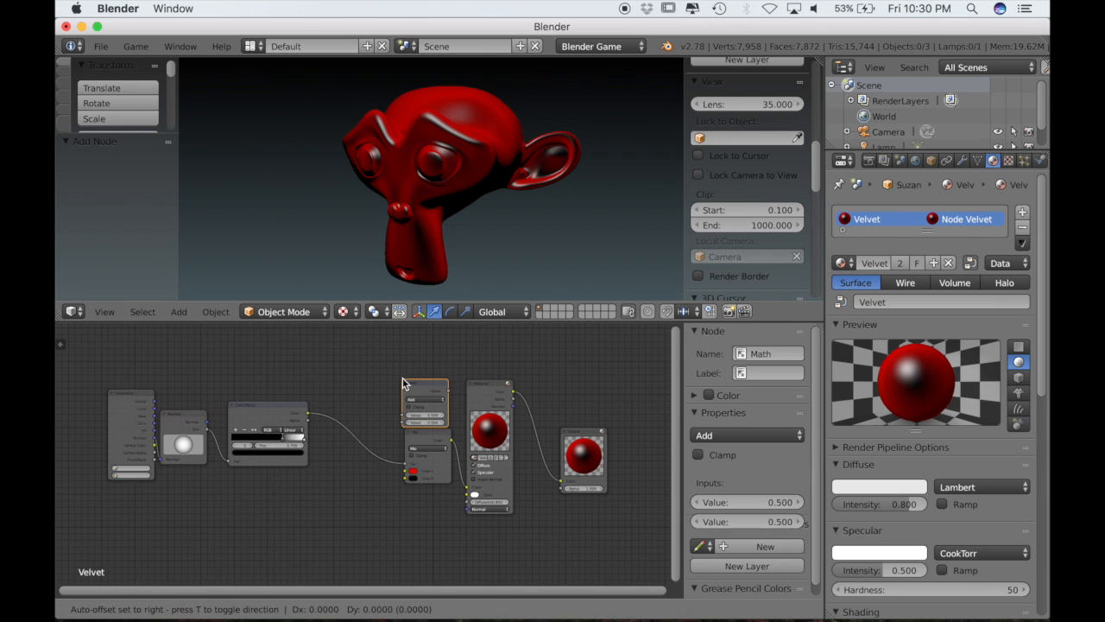
left_click(335, 421)
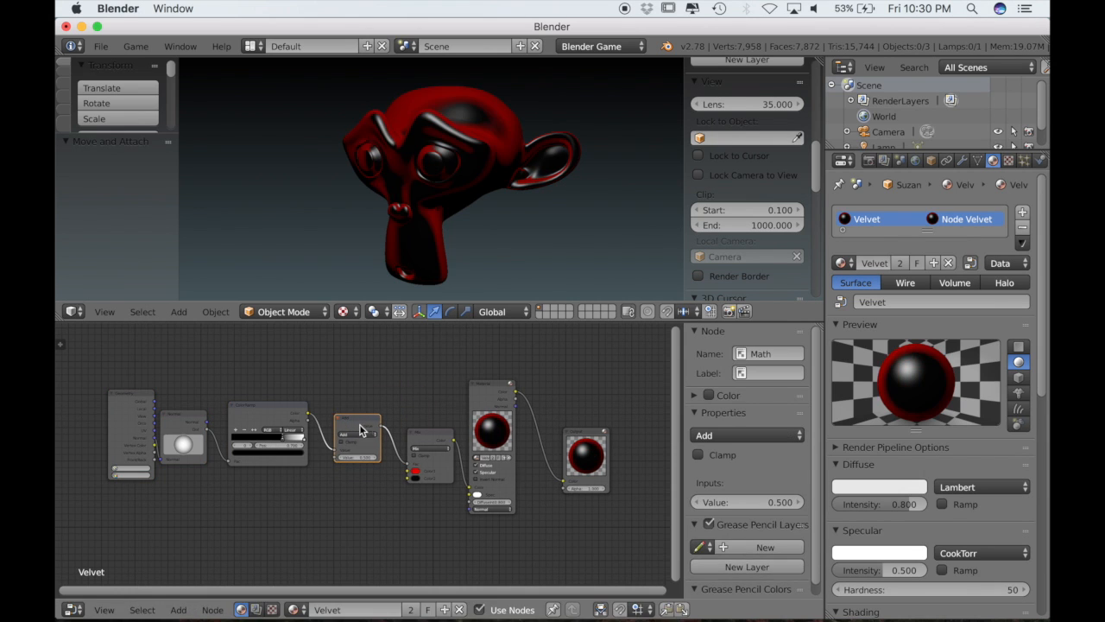
left_click_drag(366, 430, 366, 399)
Try a Value of 0.100 on the Add node.
scroll(366, 399, "up", 3)
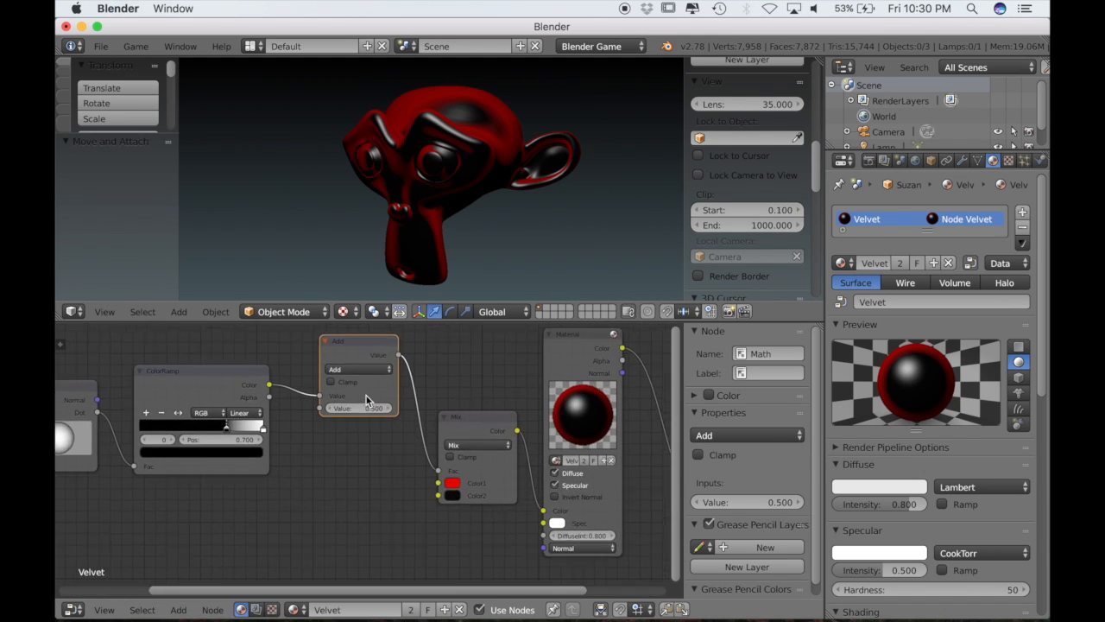
scroll(366, 395, "up", 1)
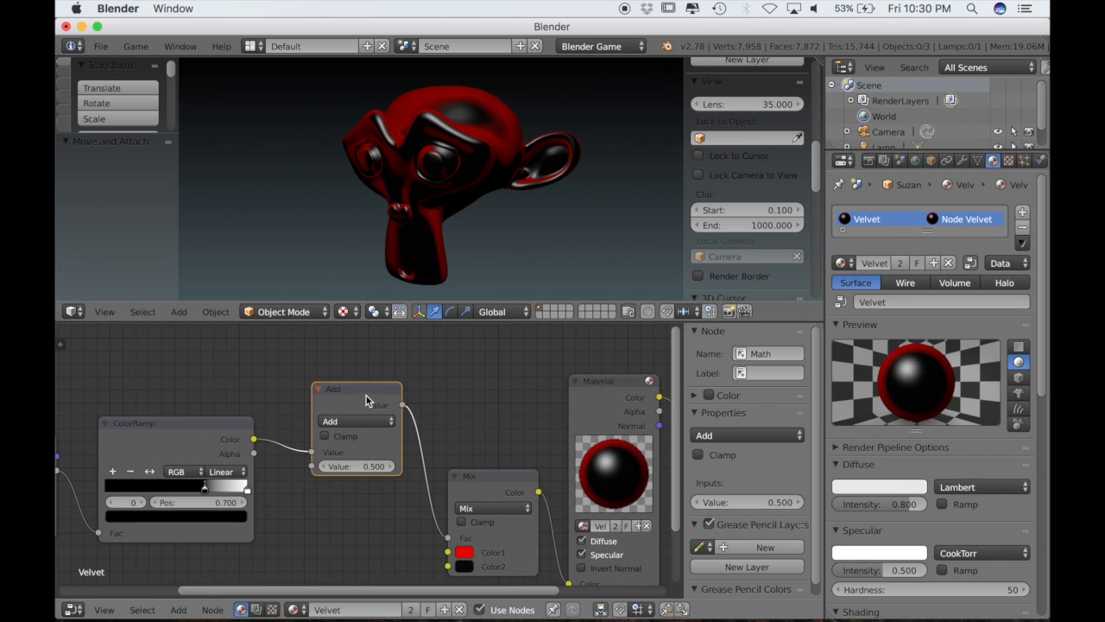
left_click(324, 466)
left_click(323, 466)
left_click(323, 466)
left_click(324, 466)
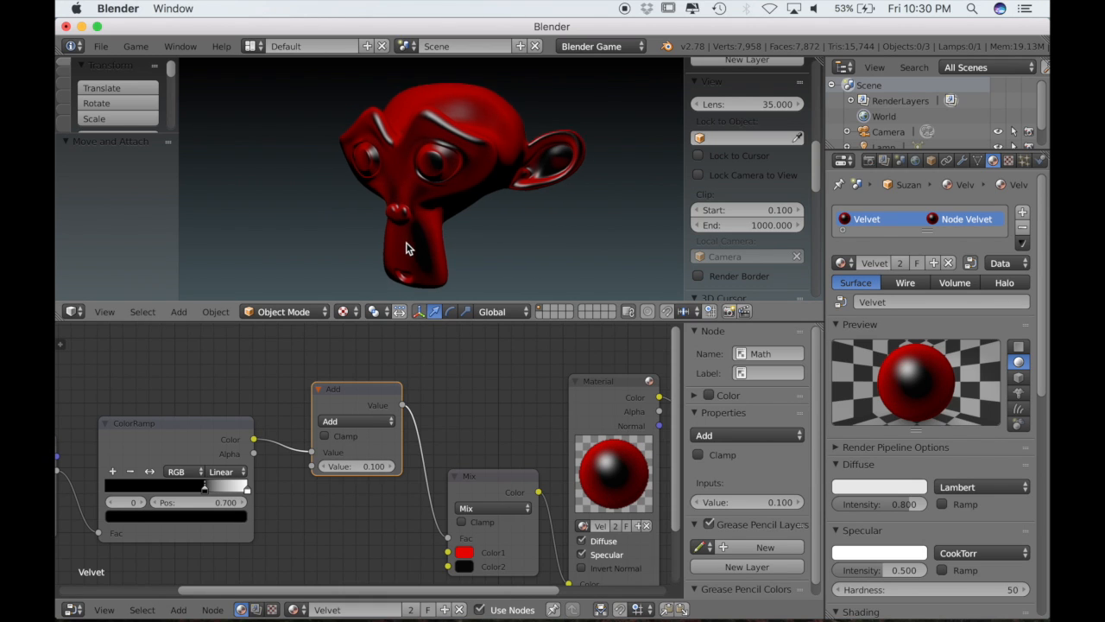
Inspect Suzanne's shading up close and try raising the Add node's Value to 0.700.
scroll(407, 248, "up", 5)
scroll(406, 248, "right", 5)
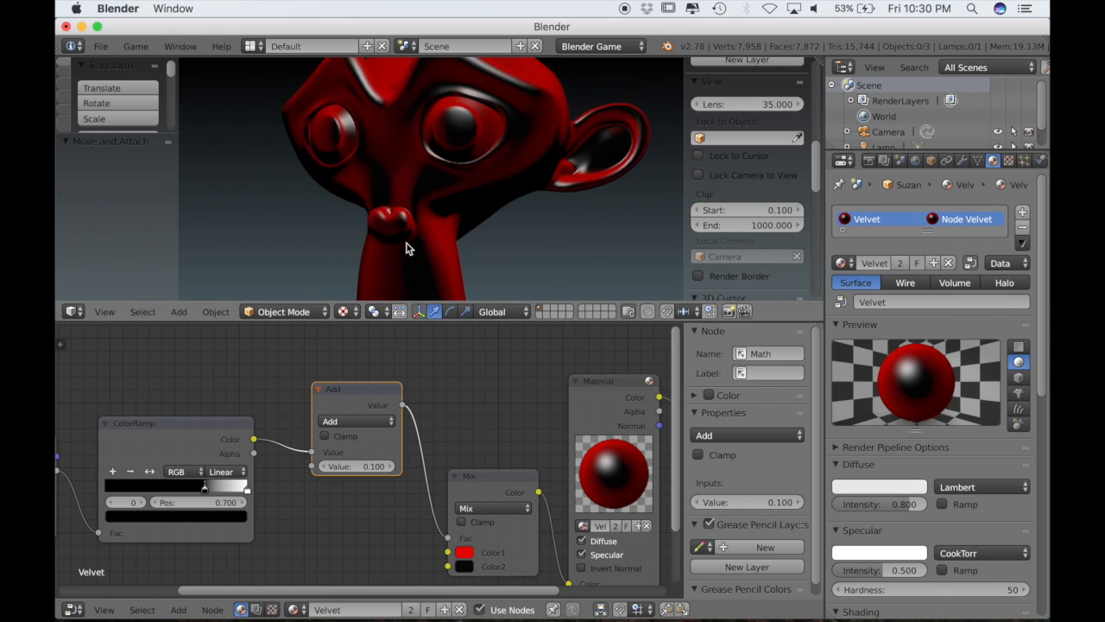
left_click(373, 464)
left_click(390, 466)
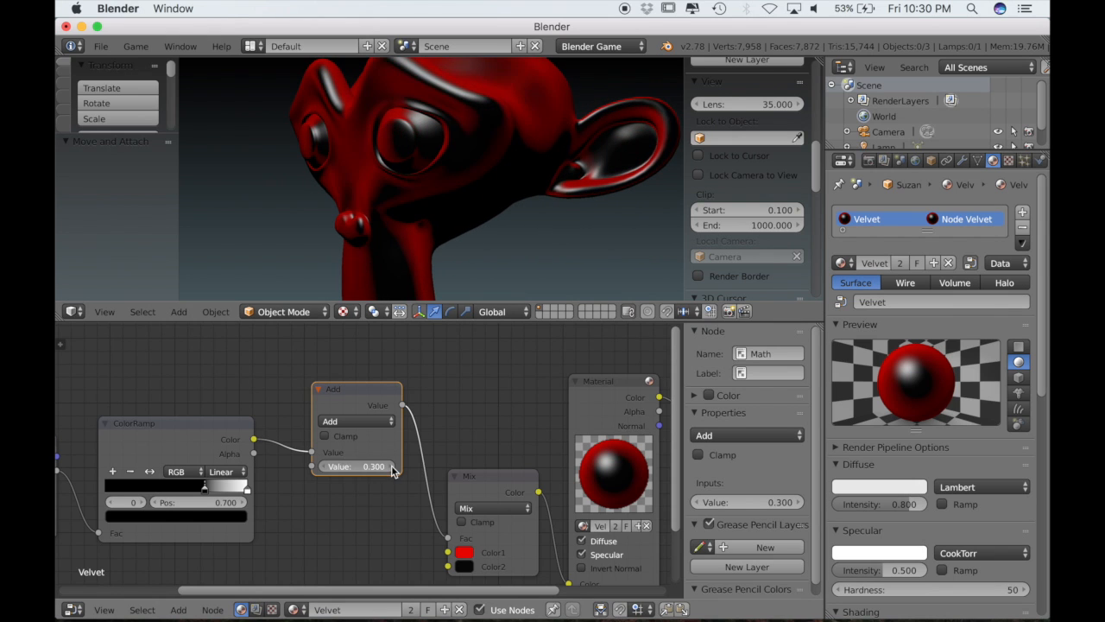
left_click(390, 466)
left_click(390, 466)
left_click(390, 466)
left_click(390, 466)
scroll(469, 177, "left", 3)
scroll(469, 178, "down", 3)
scroll(469, 178, "up", 1)
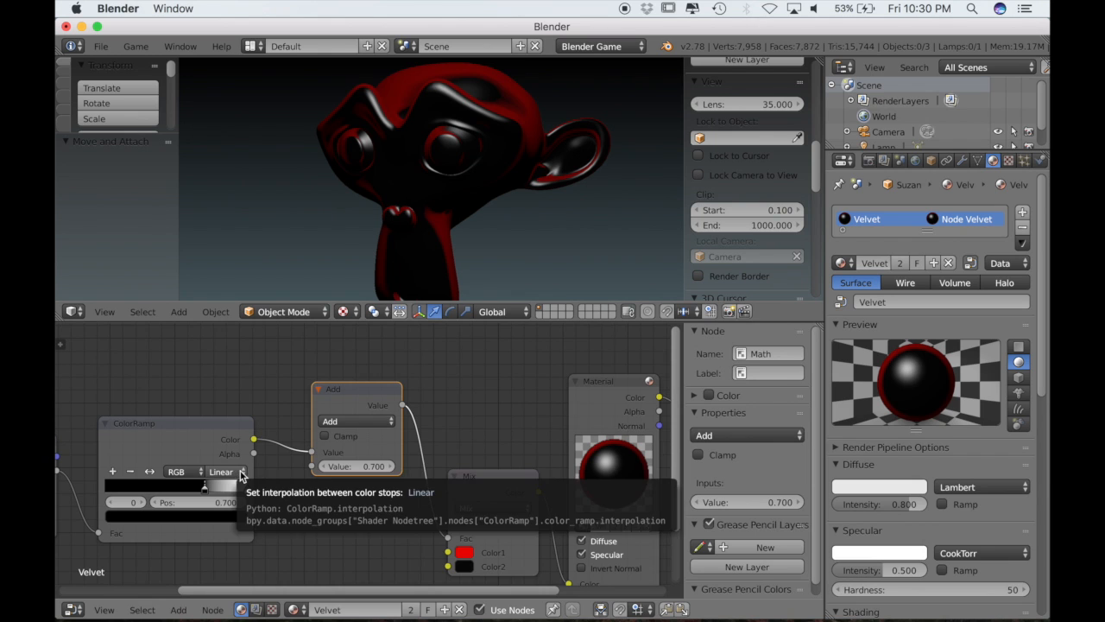
Set the ColorRamp's interpolation to B-Spline.
scroll(243, 476, "up", 1)
scroll(243, 476, "up", 1)
scroll(200, 491, "left", 3)
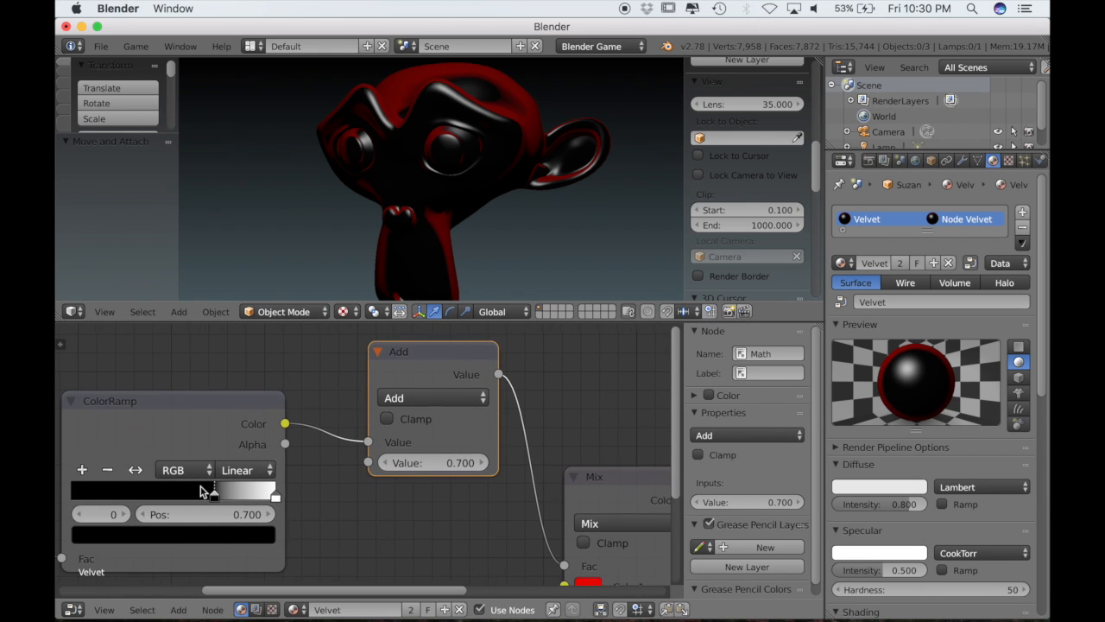
left_click(252, 471)
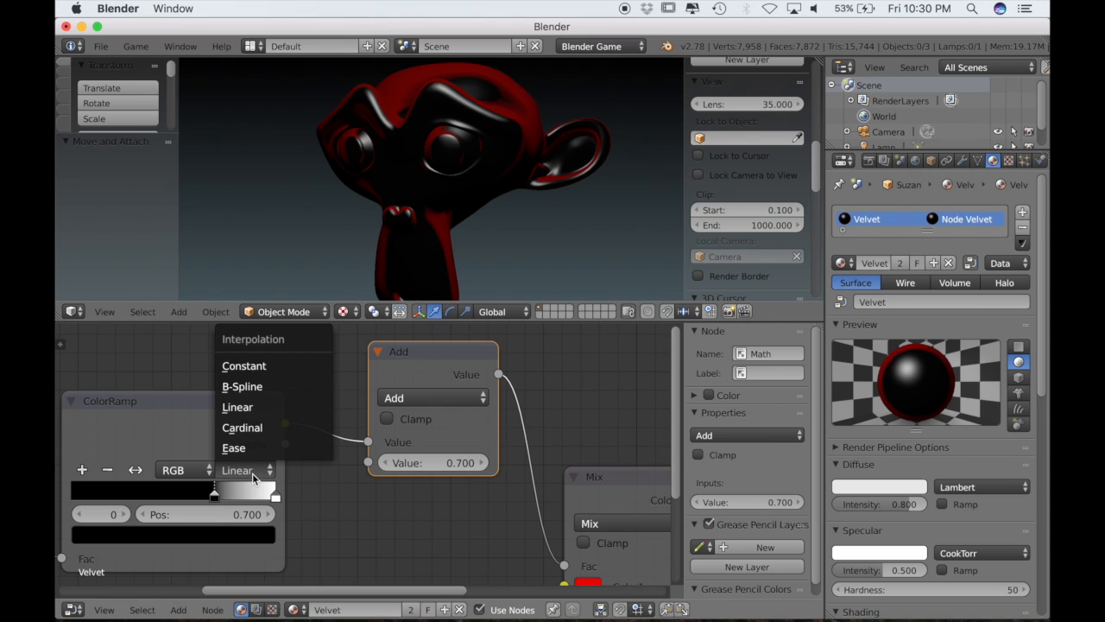
left_click(256, 396)
Set the Add node's Value to 0.300.
left_click(386, 467)
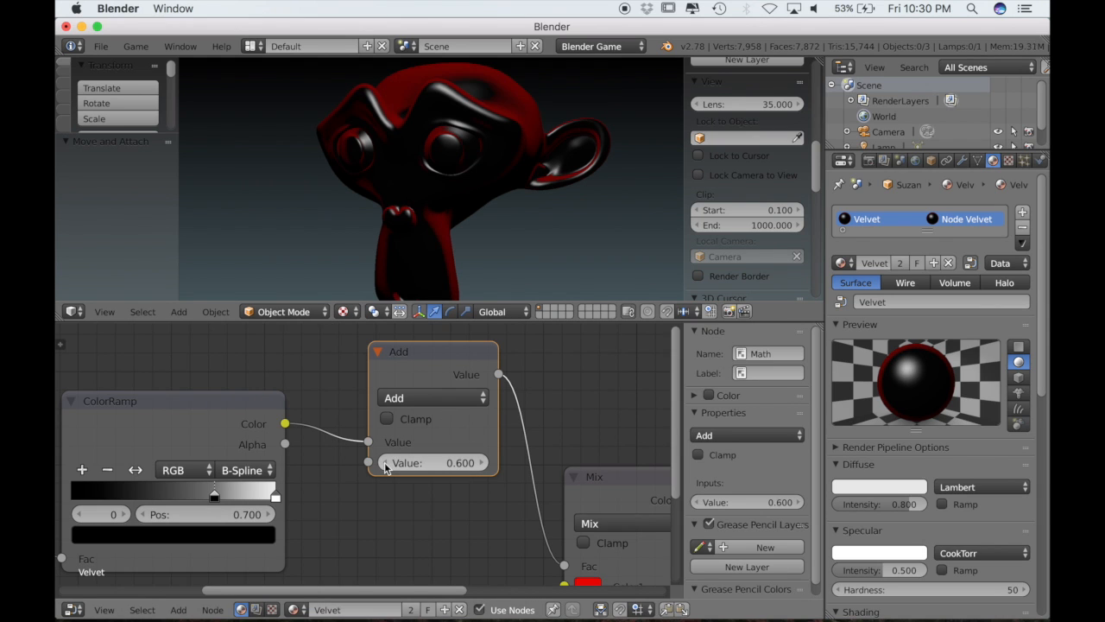
left_click(386, 466)
left_click(386, 466)
left_click(386, 466)
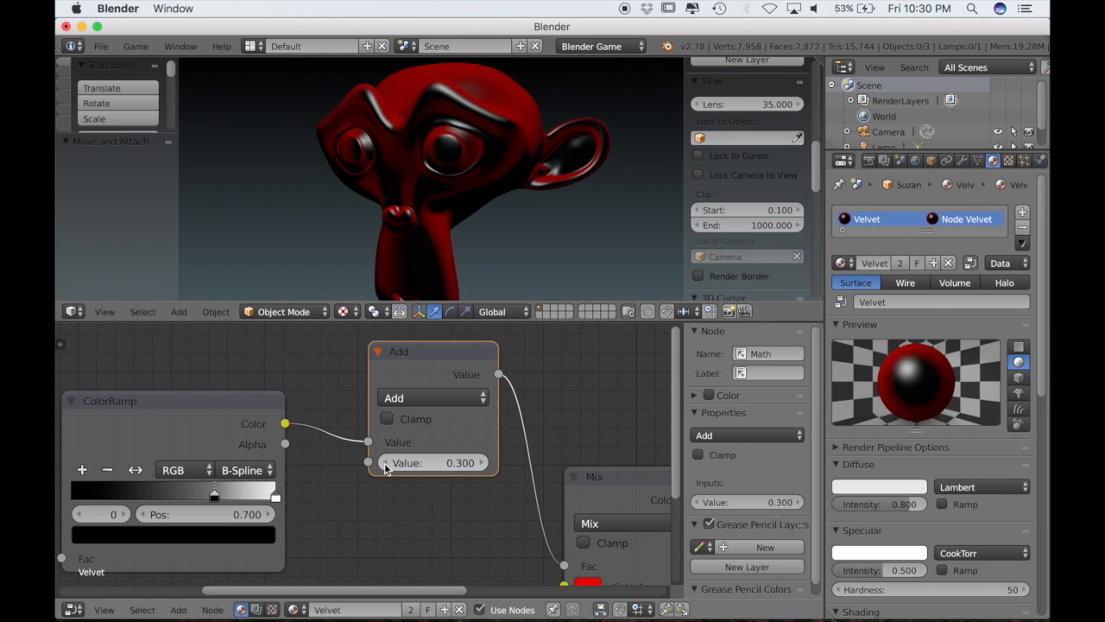
Set the Add node's Value to 0.200 and check Suzanne's shading from several angles.
scroll(449, 255, "right", 5)
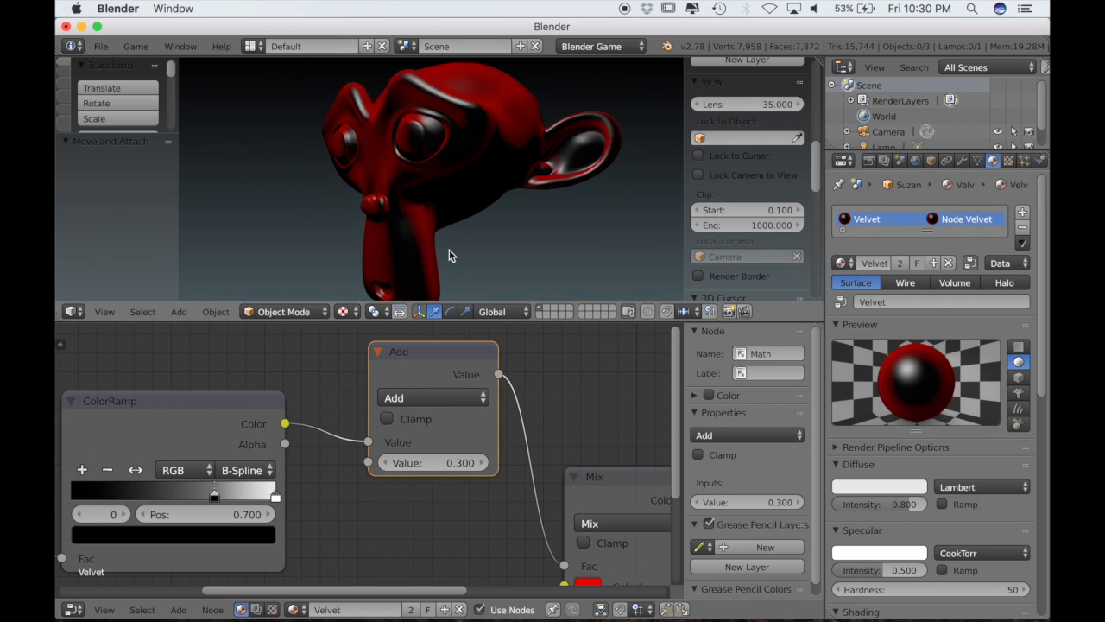
scroll(449, 254, "left", 3)
scroll(449, 254, "down", 3)
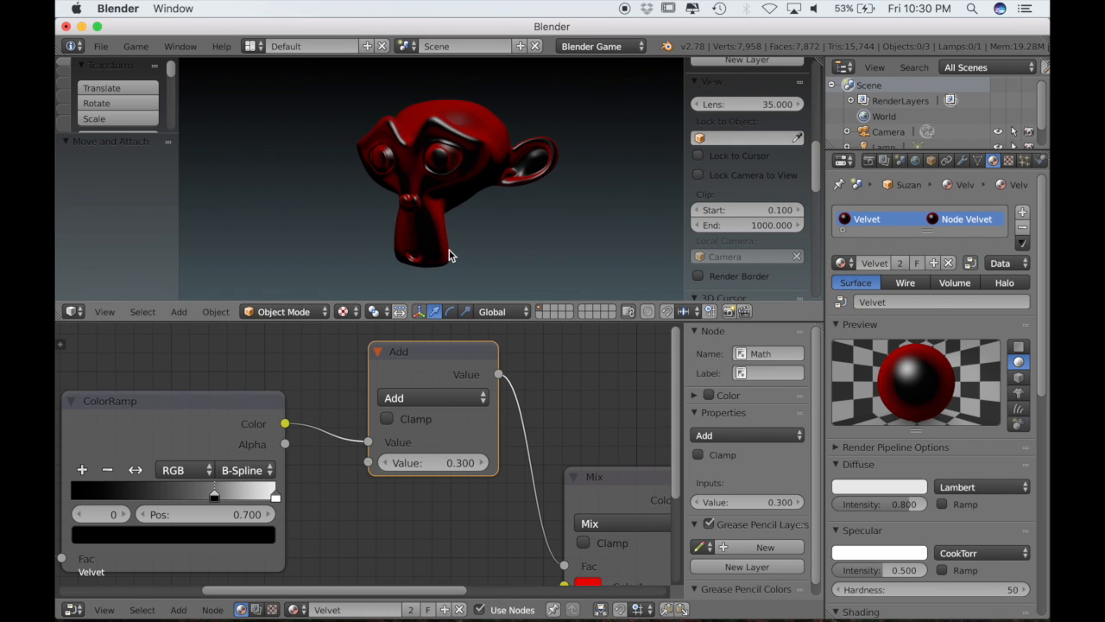
scroll(449, 254, "right", 3)
left_click(388, 464)
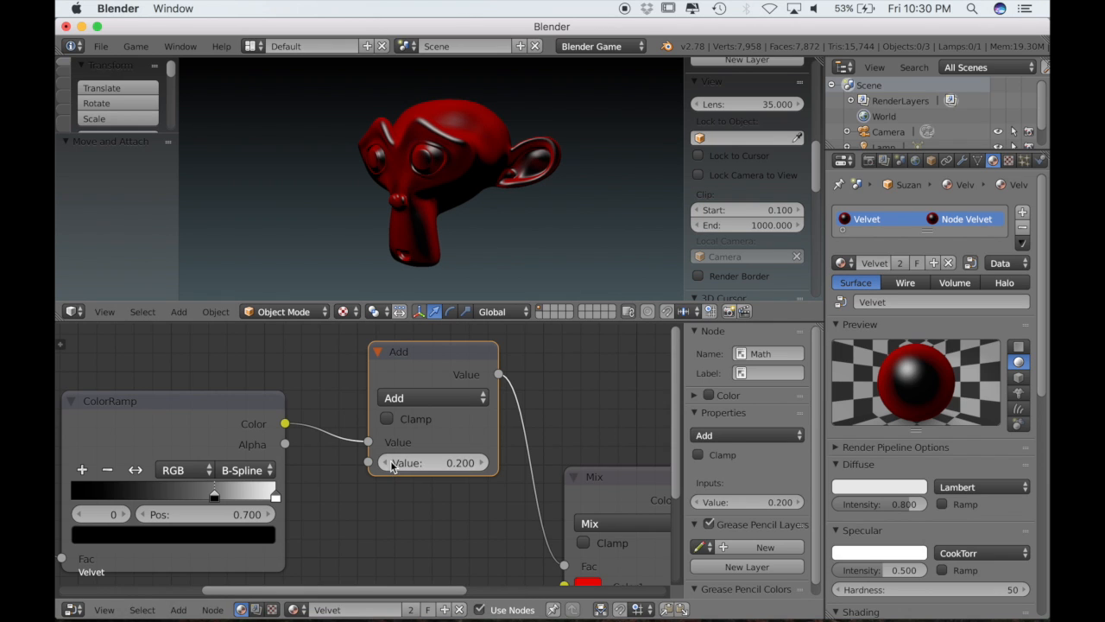
scroll(479, 186, "left", 3)
scroll(480, 187, "right", 2)
scroll(479, 187, "left", 2)
Rearrange the Add, Mix and Material nodes into a tidy row between the ColorRamp and Output nodes.
scroll(469, 413, "down", 3)
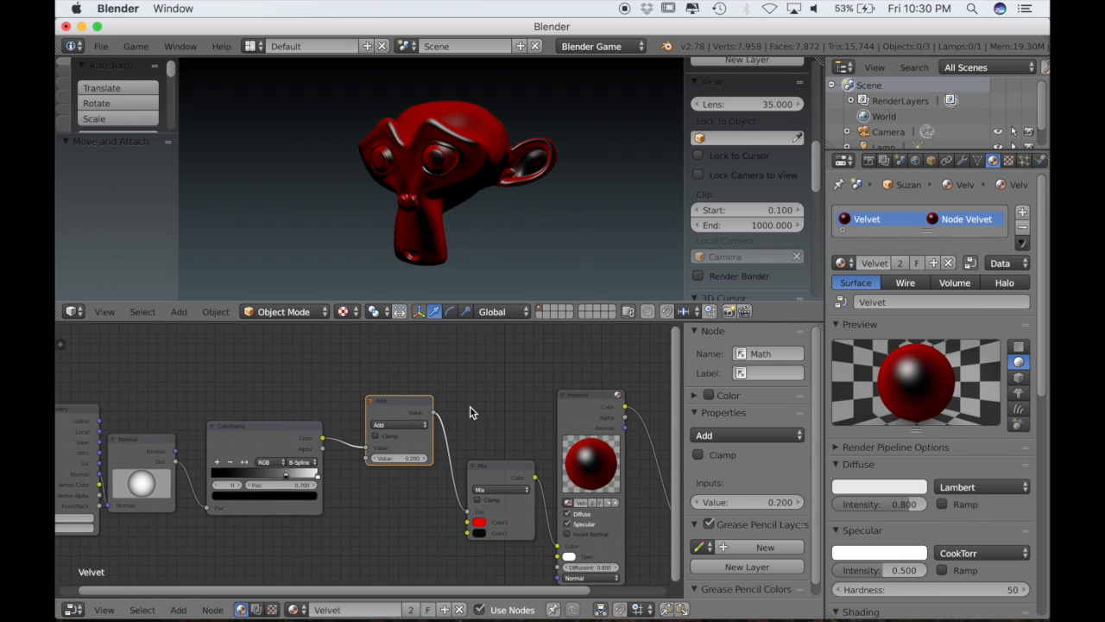
scroll(534, 465, "right", 2)
scroll(535, 465, "down", 1)
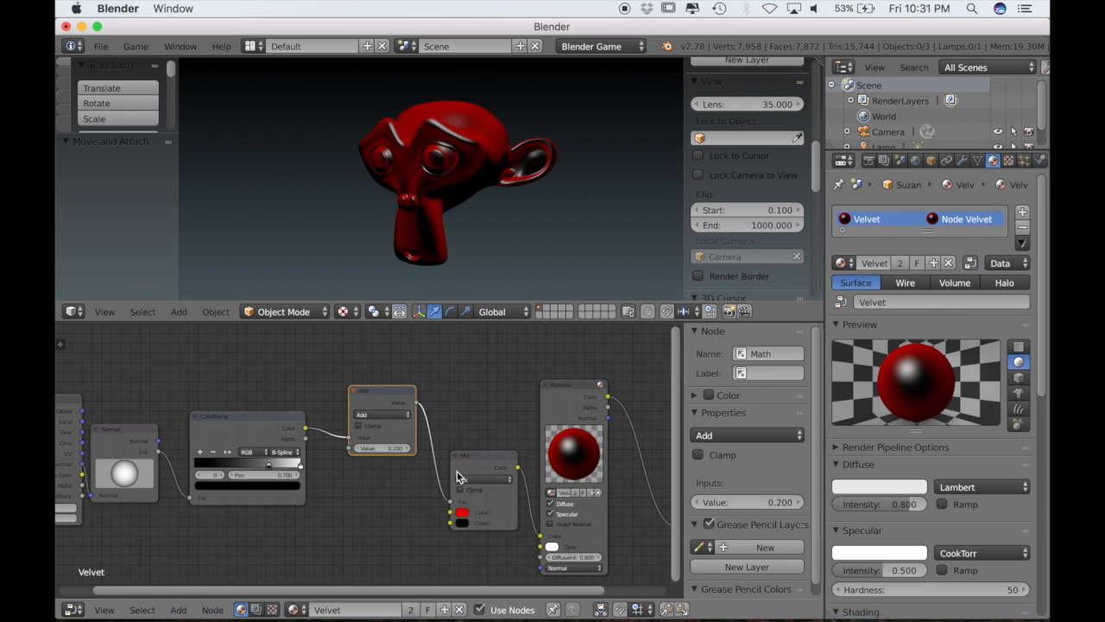
scroll(460, 466, "down", 3)
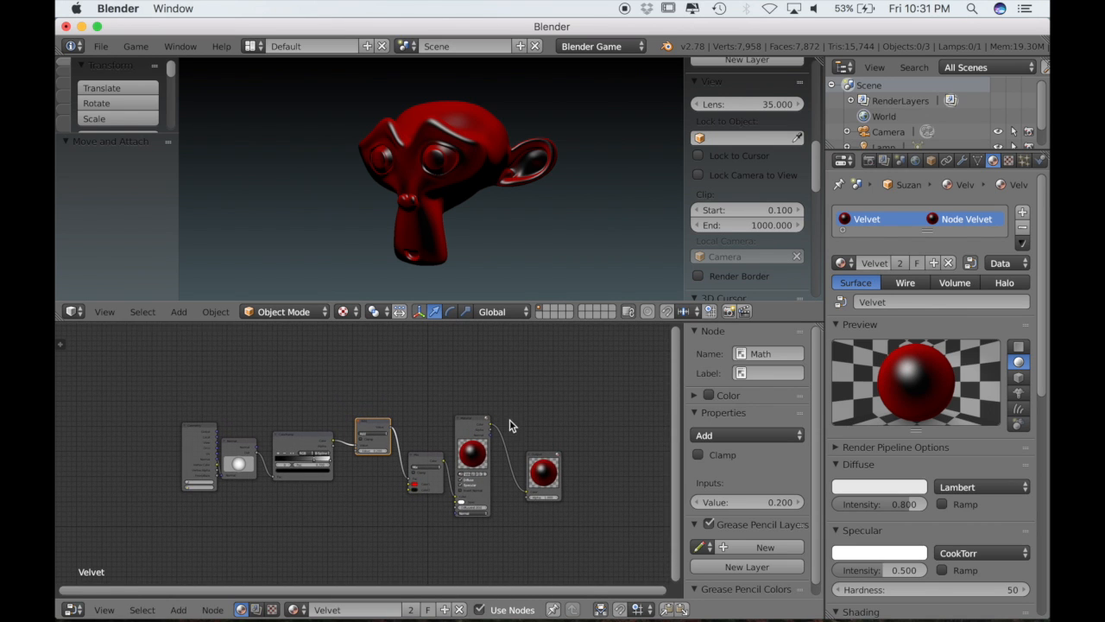
left_click_drag(370, 429, 478, 419)
left_click(422, 467)
left_click(464, 426)
scroll(478, 419, "down", 1)
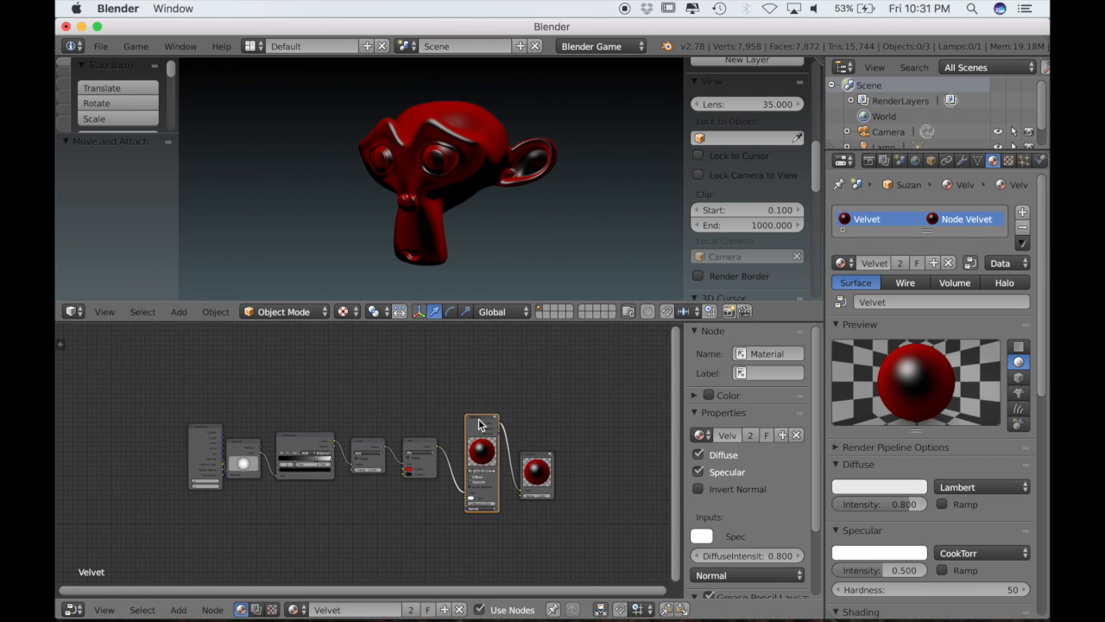
Group all nodes from Geometry through Material into one node group, leaving out the Output node.
scroll(480, 423, "up", 1)
key("b")
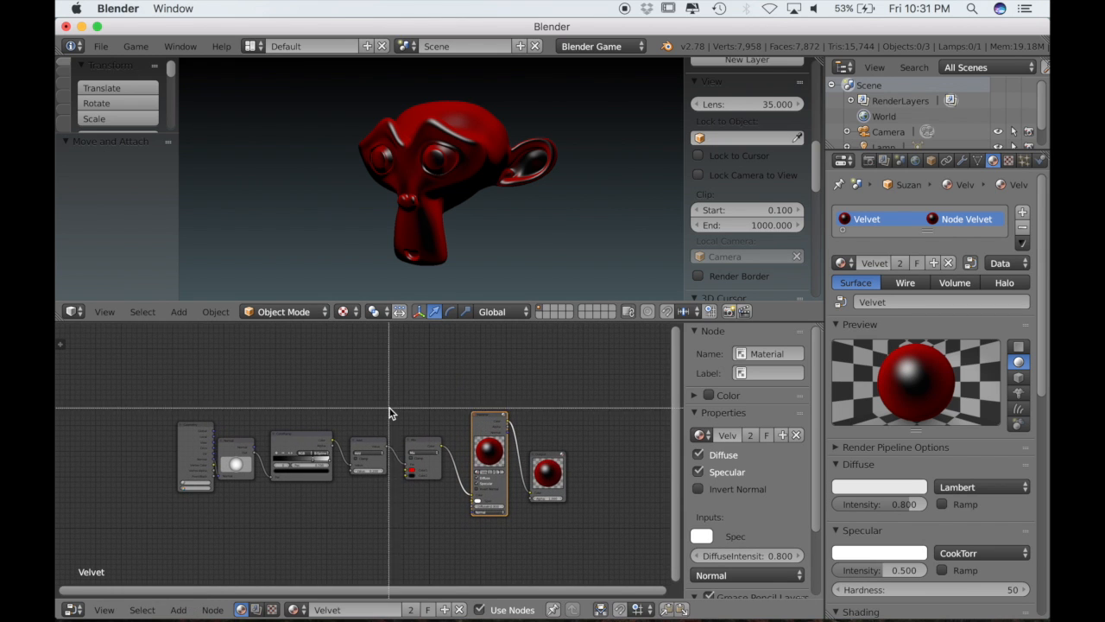
left_click_drag(159, 386, 486, 487)
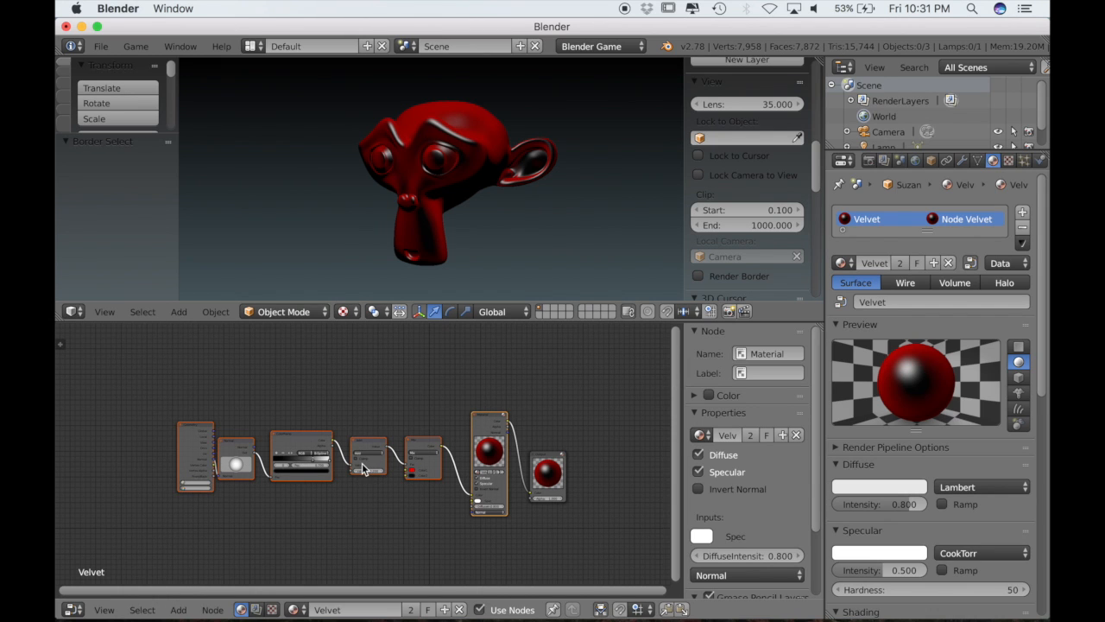
key("ctrl+g")
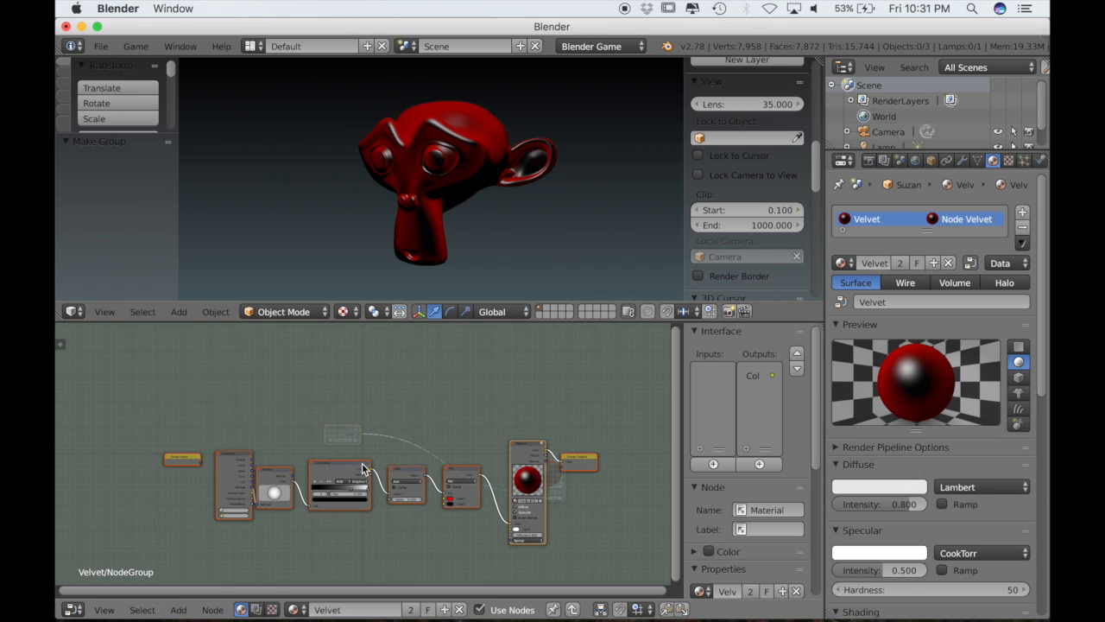
Move the Group Input node away from the Geometry node and expose the Mix node's Color1 as a group input.
scroll(389, 544, "right", 1)
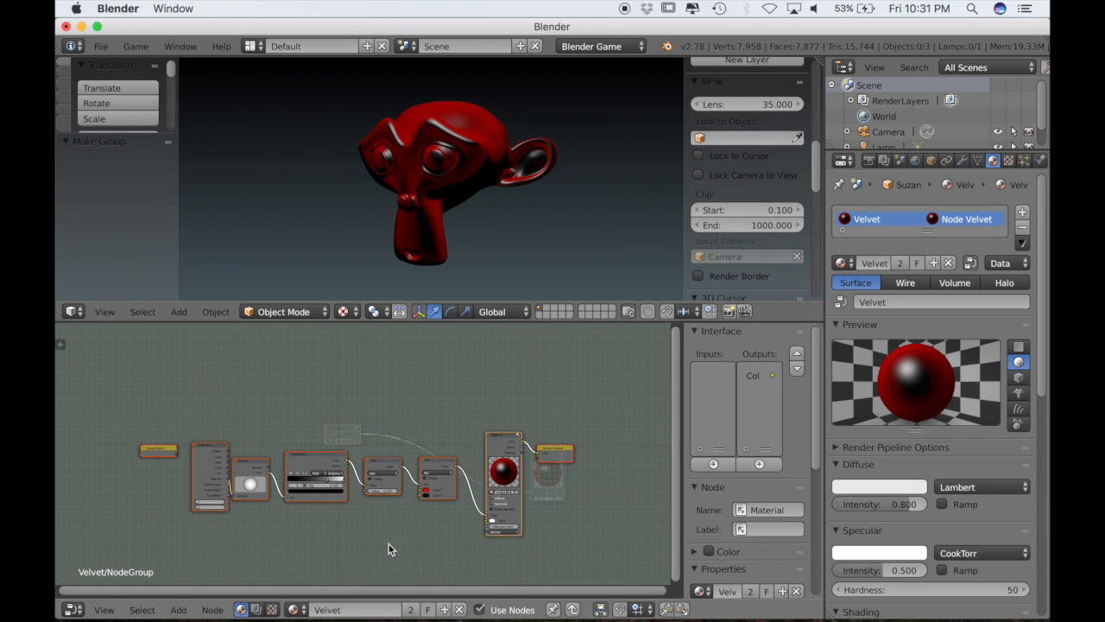
scroll(389, 544, "down", 1)
scroll(389, 544, "up", 3)
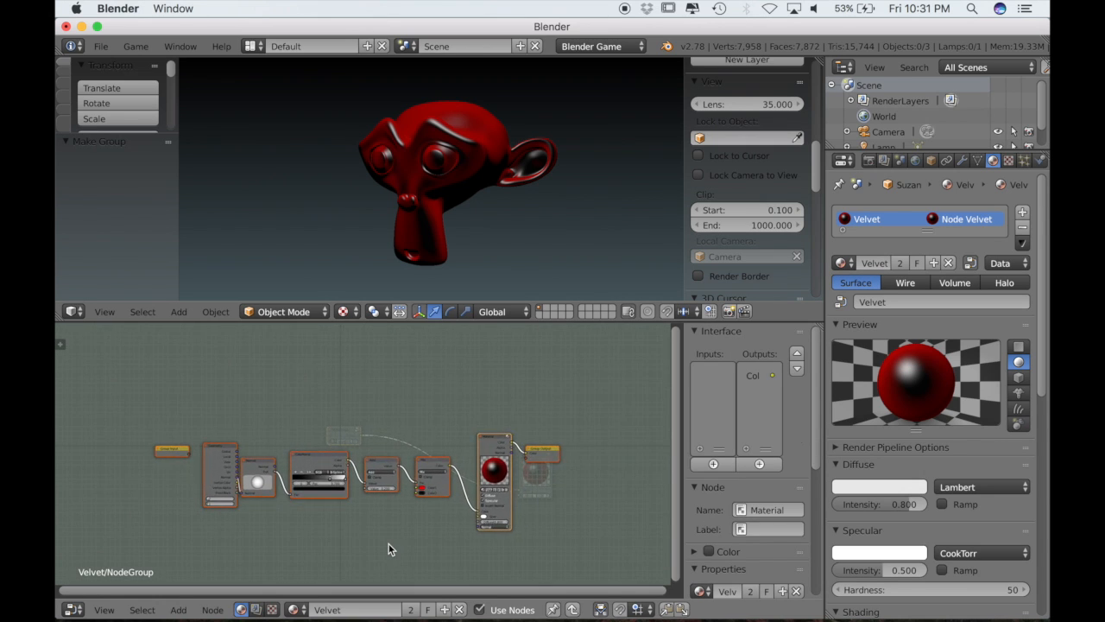
scroll(389, 544, "up", 2)
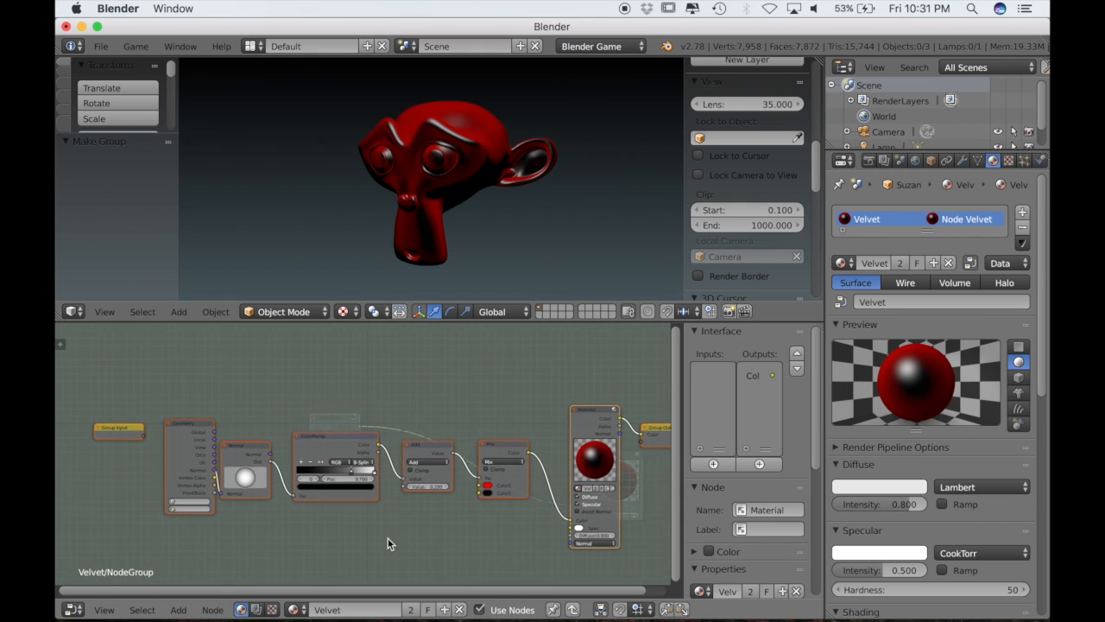
scroll(389, 544, "up", 3)
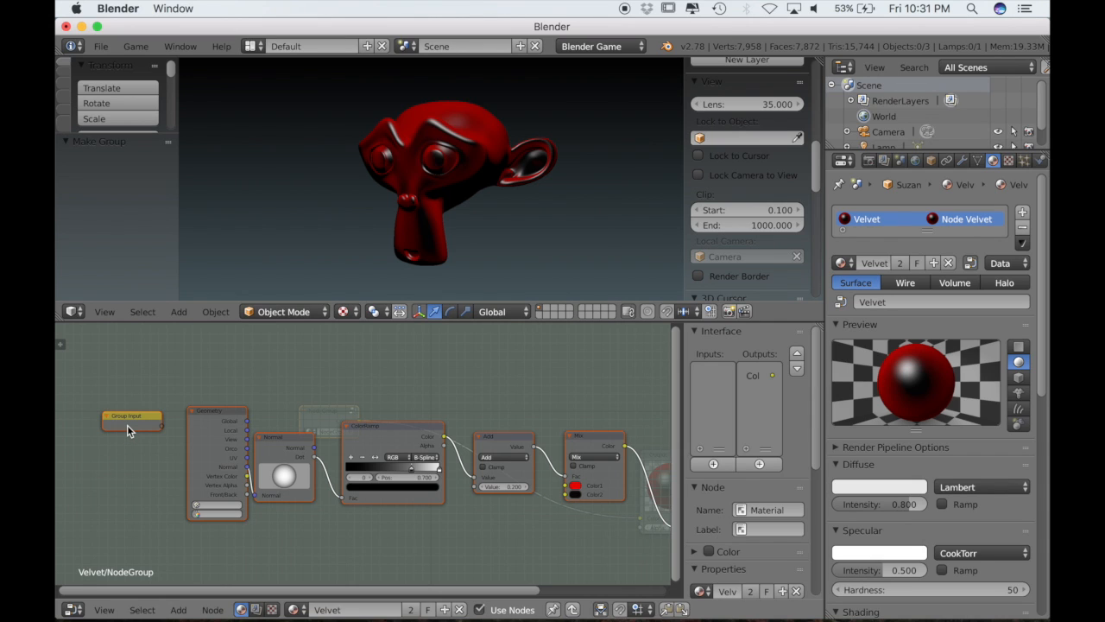
left_click_drag(127, 425, 97, 408)
scroll(92, 416, "left", 2)
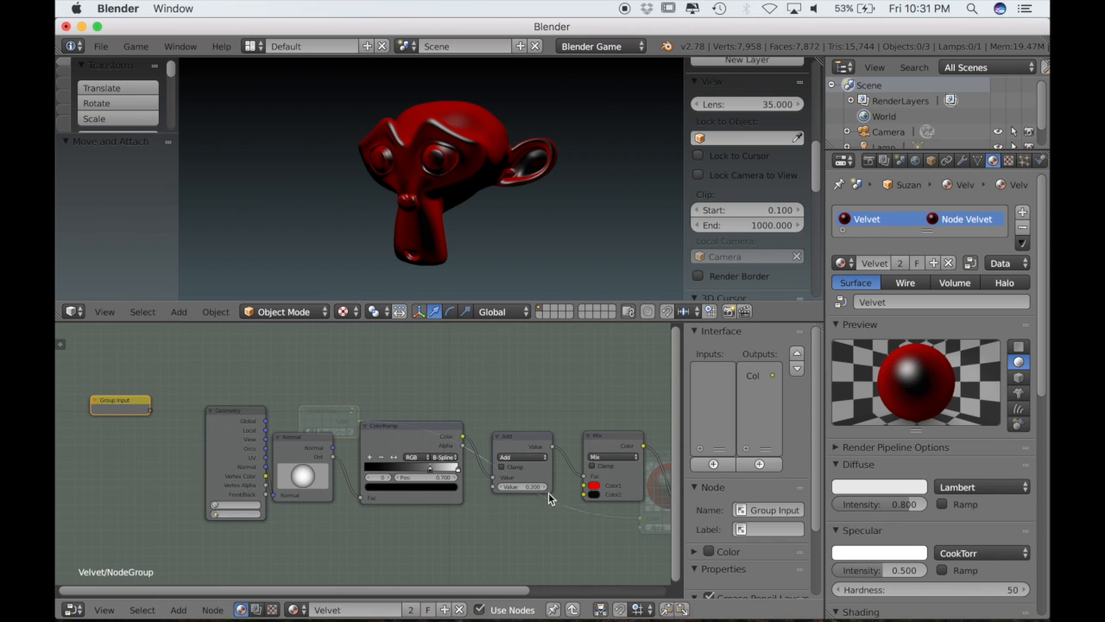
left_click_drag(583, 490, 151, 416)
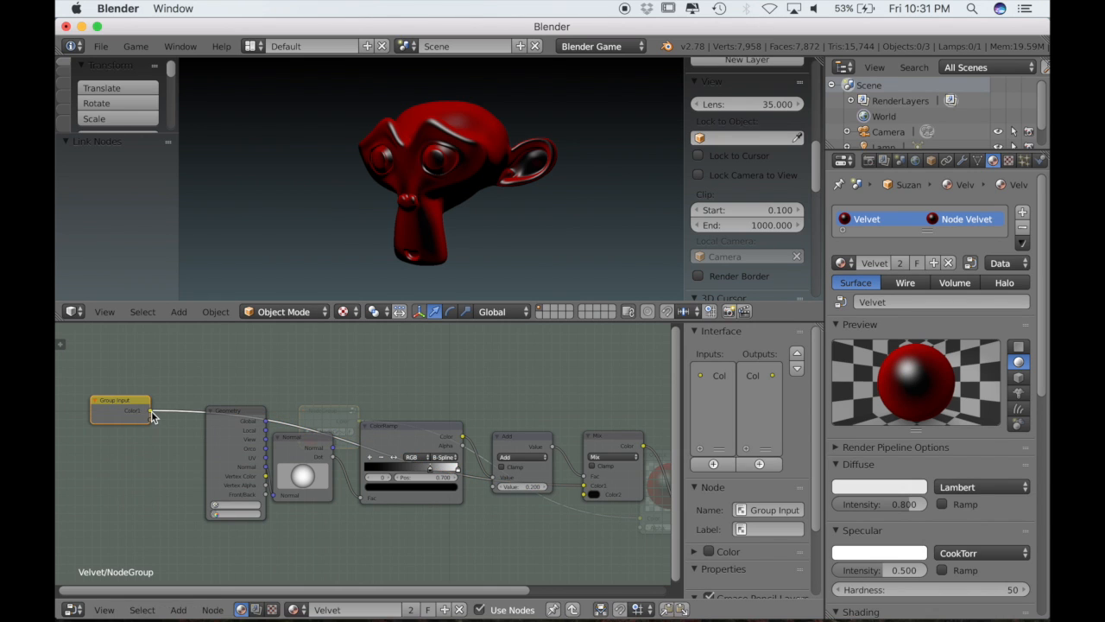
Expose the Add node's second Value as a group input and rename that input Sigma.
left_click_drag(685, 396, 611, 393)
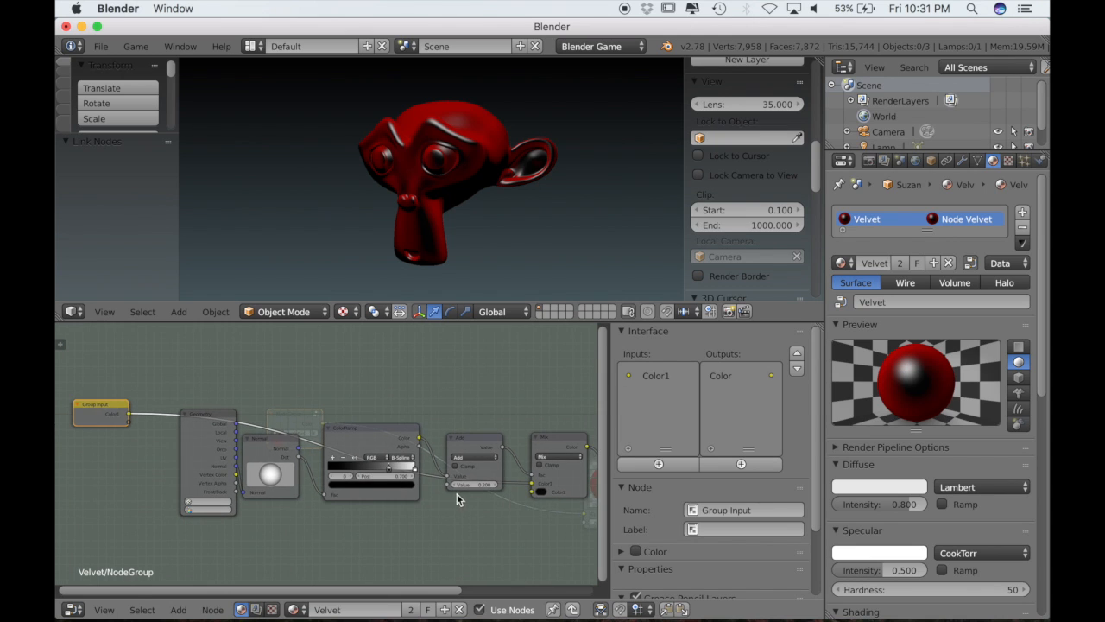
left_click_drag(448, 489, 447, 504)
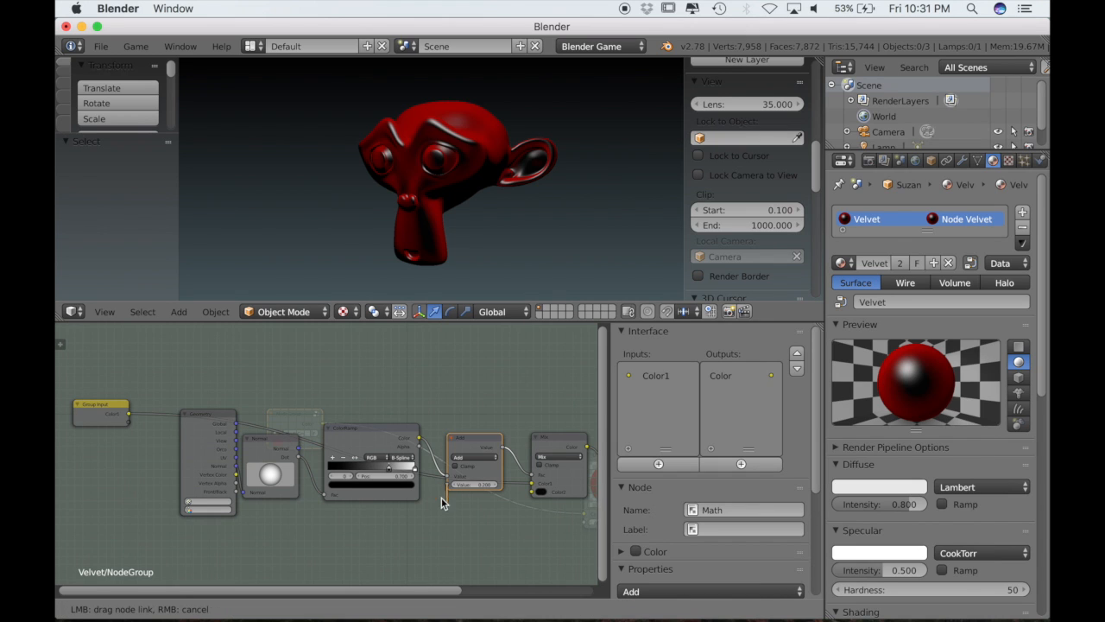
left_click_drag(474, 554, 127, 427)
double_click(657, 393)
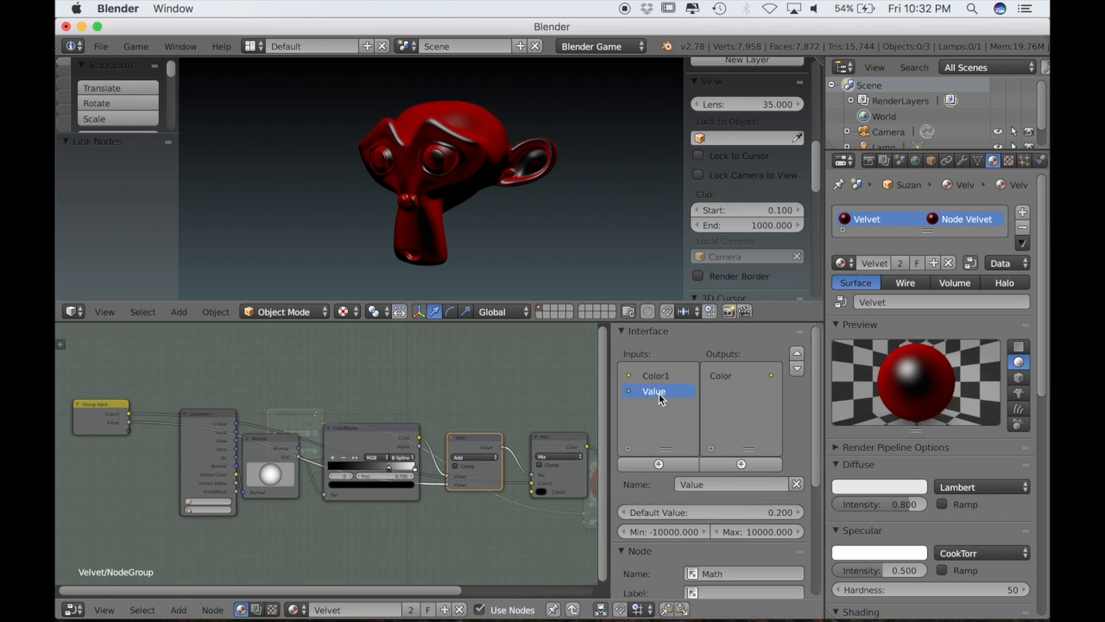
type("Sigma")
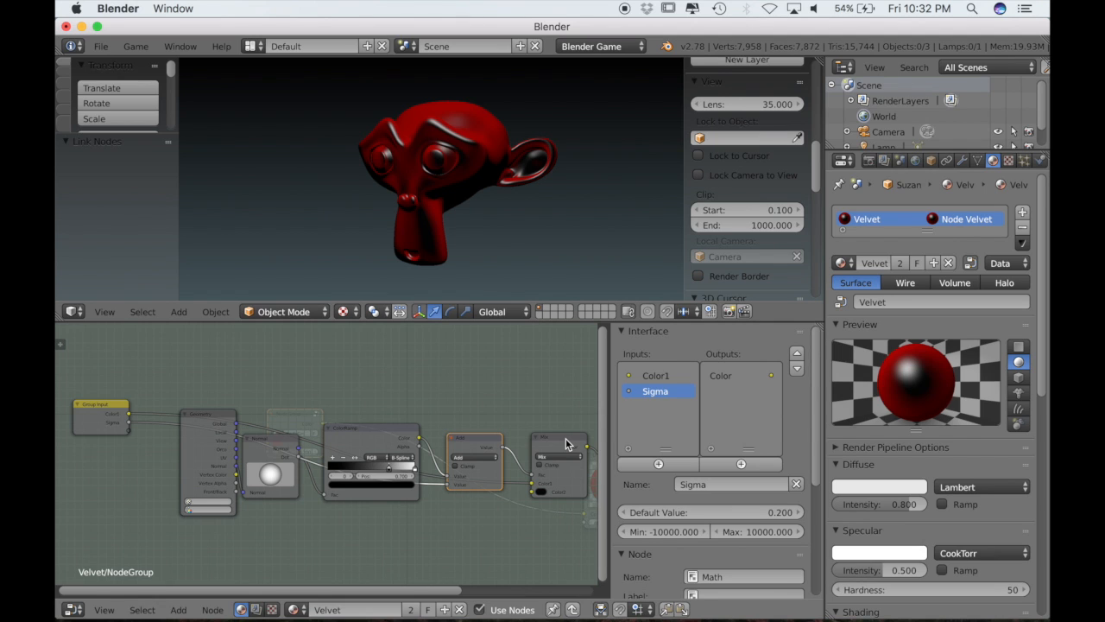
Move the Mix node above the chain and branch its Color1 link through a reroute into the Material node's Spec input.
left_click_drag(567, 444, 557, 349)
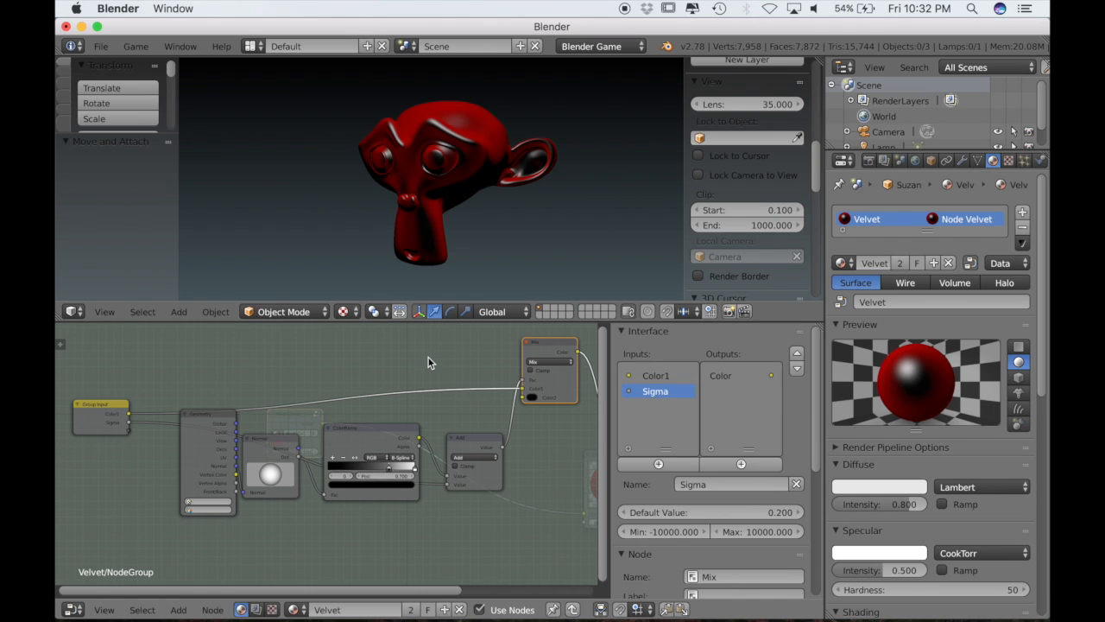
left_click_drag(428, 357, 466, 409, "shift")
scroll(508, 417, "right", 3)
scroll(508, 417, "right", 2)
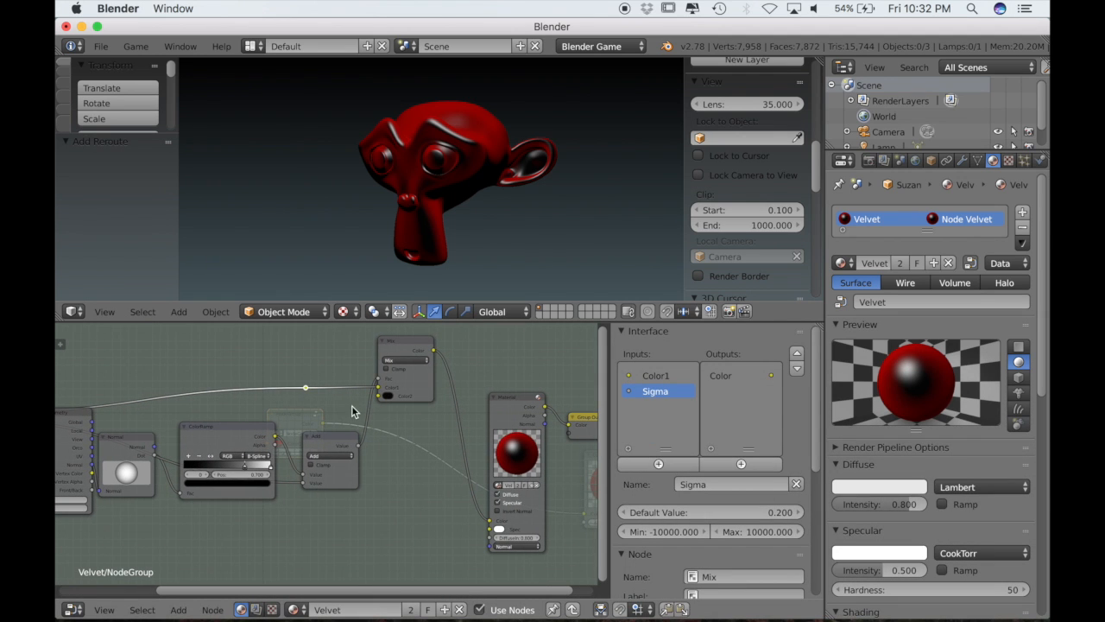
left_click_drag(305, 388, 490, 527)
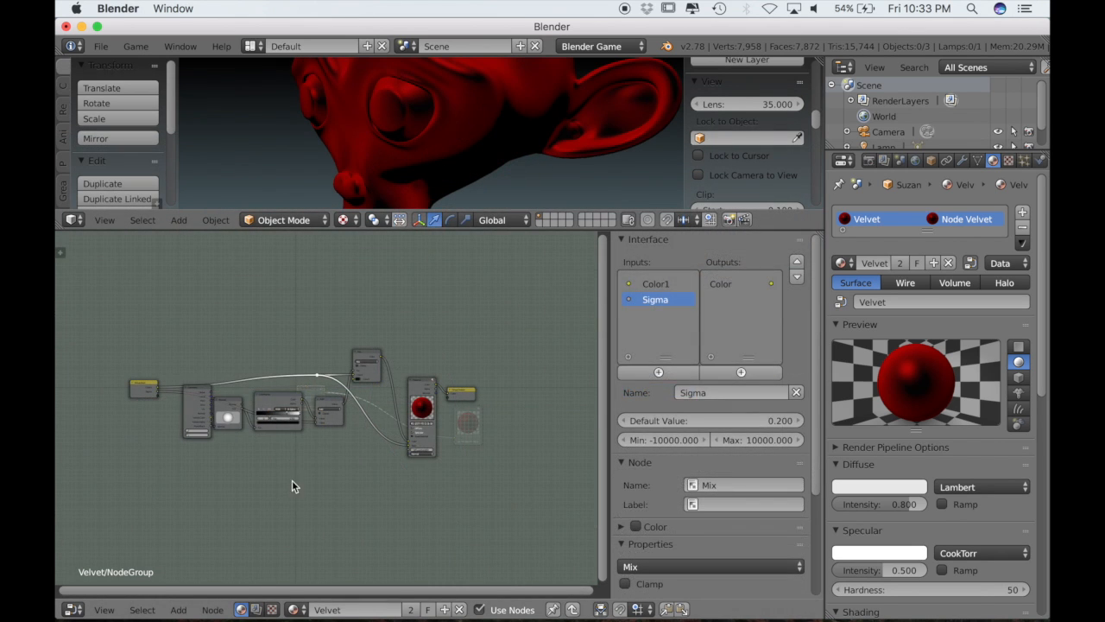
Exit the node group, place the Output node right beside it, and enlarge the 3D view.
key("Tab")
scroll(273, 498, "up", 5)
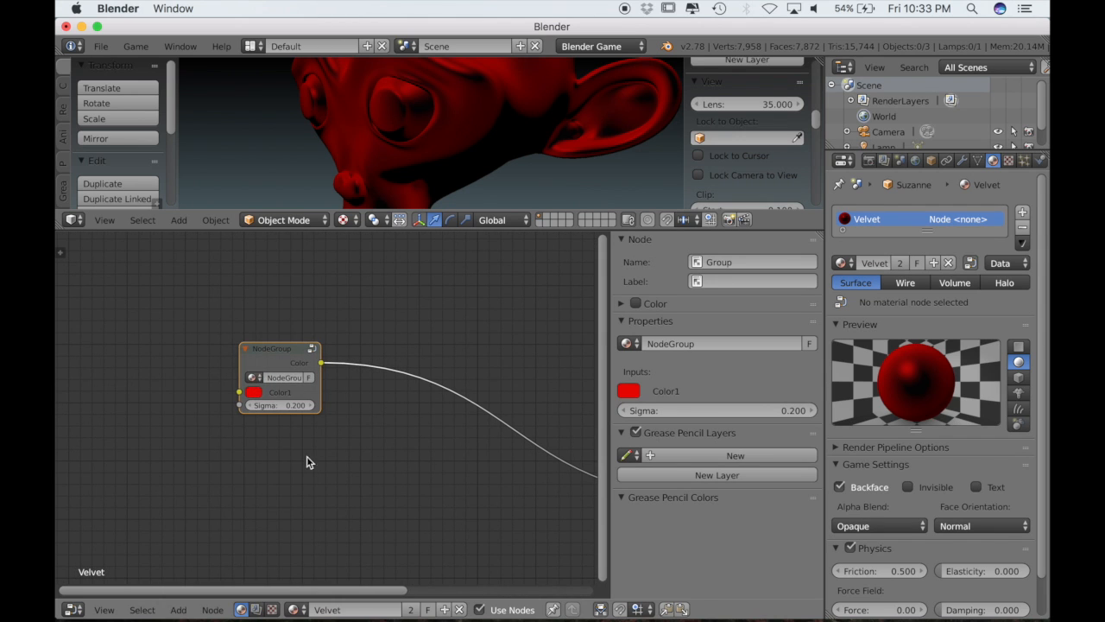
scroll(353, 422, "right", 4)
left_click_drag(582, 409, 238, 336)
left_click_drag(454, 229, 255, 411)
Adjust the node group's Color1 to a red of R 0.800, G 0.005, B 0.000.
scroll(138, 451, "left", 5)
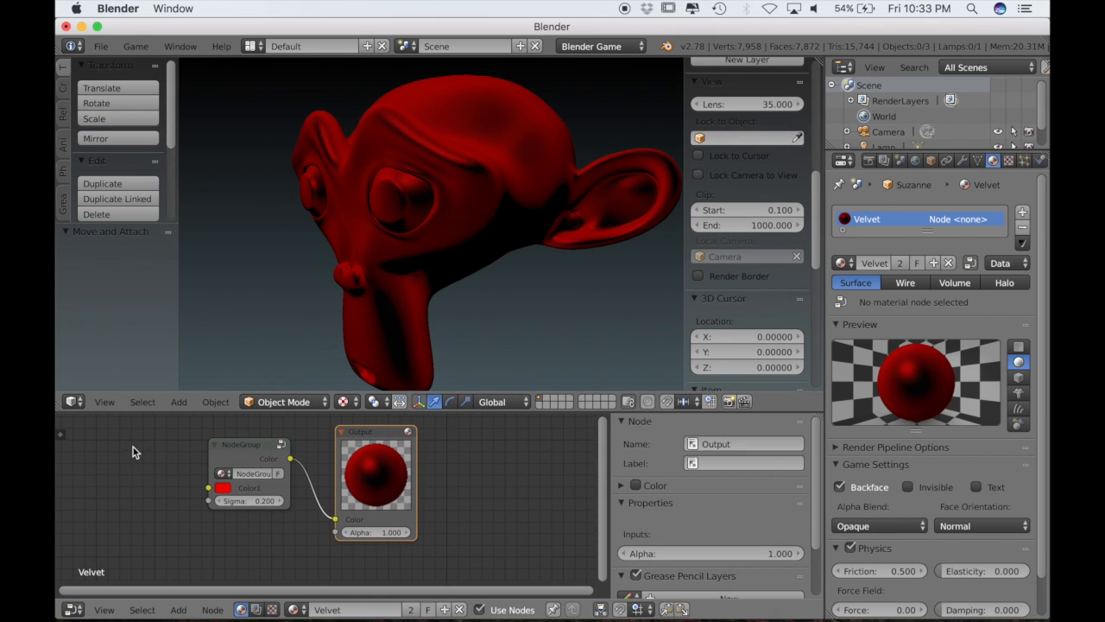
scroll(363, 260, "left", 4)
scroll(363, 261, "right", 3)
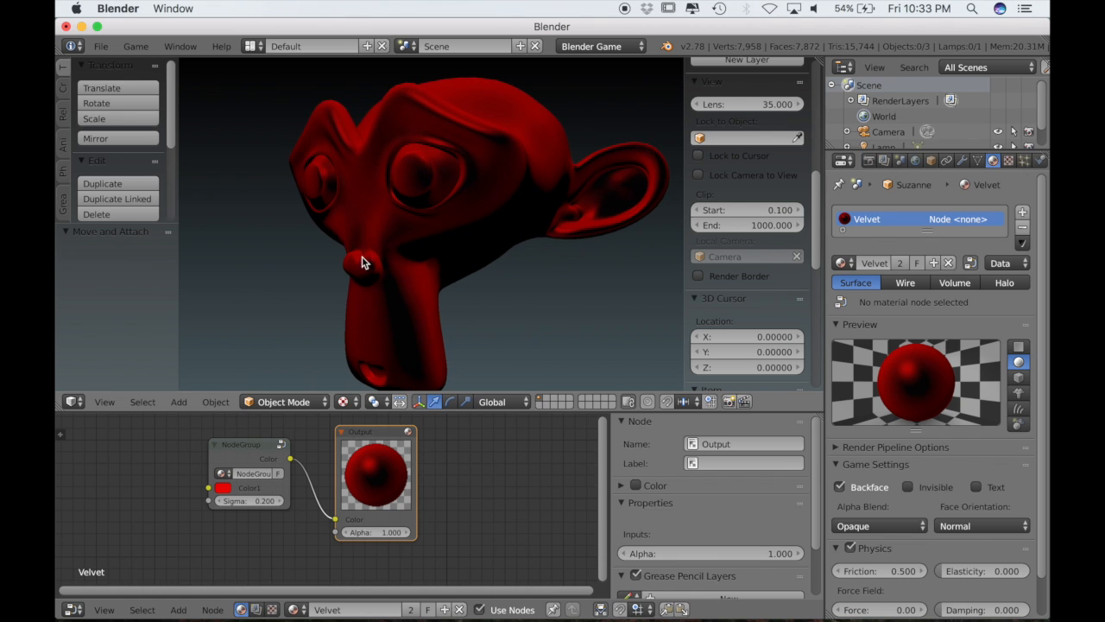
left_click(225, 488)
left_click_drag(268, 384, 252, 402)
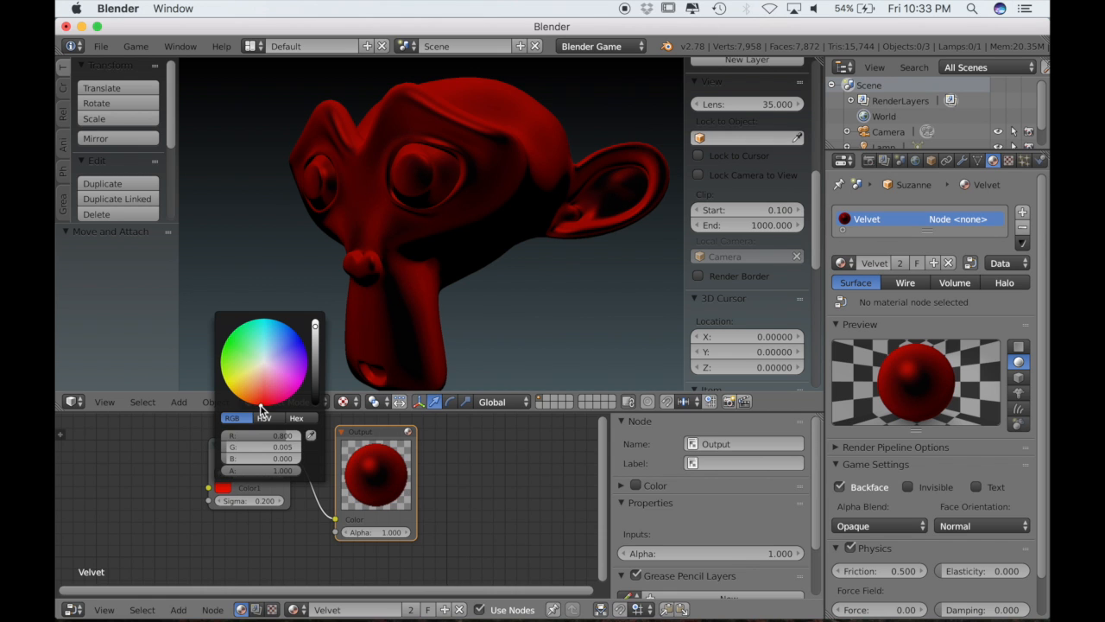
Try a Sigma of 0.500 on the node group and view Suzanne from both sides.
scroll(387, 309, "left", 5)
scroll(387, 313, "left", 8)
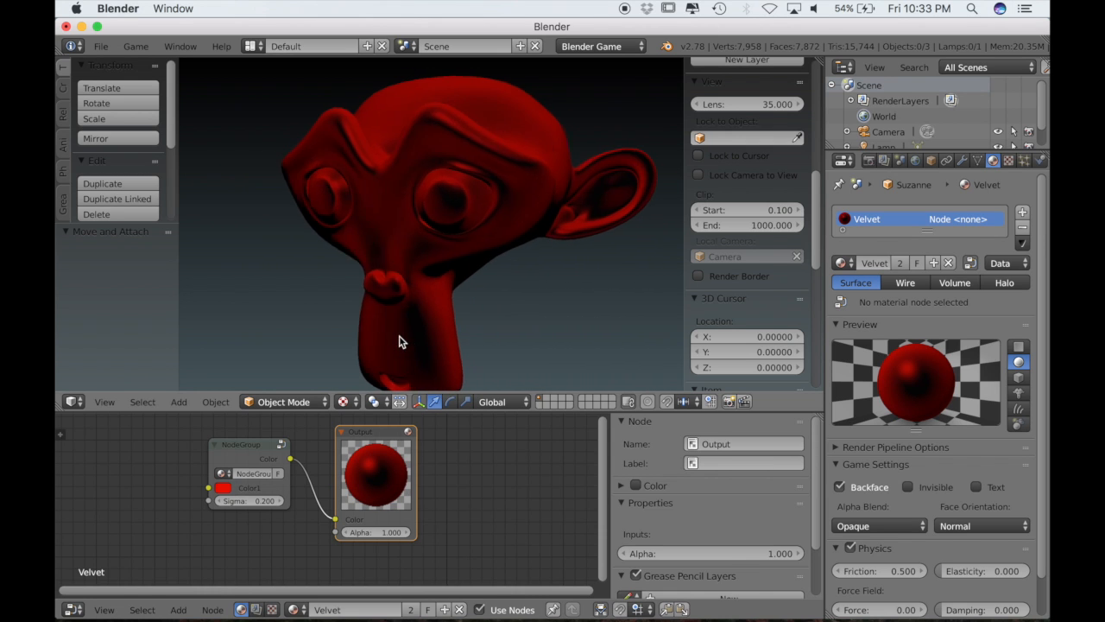
left_click_drag(250, 501, 267, 501)
scroll(331, 353, "left", 8)
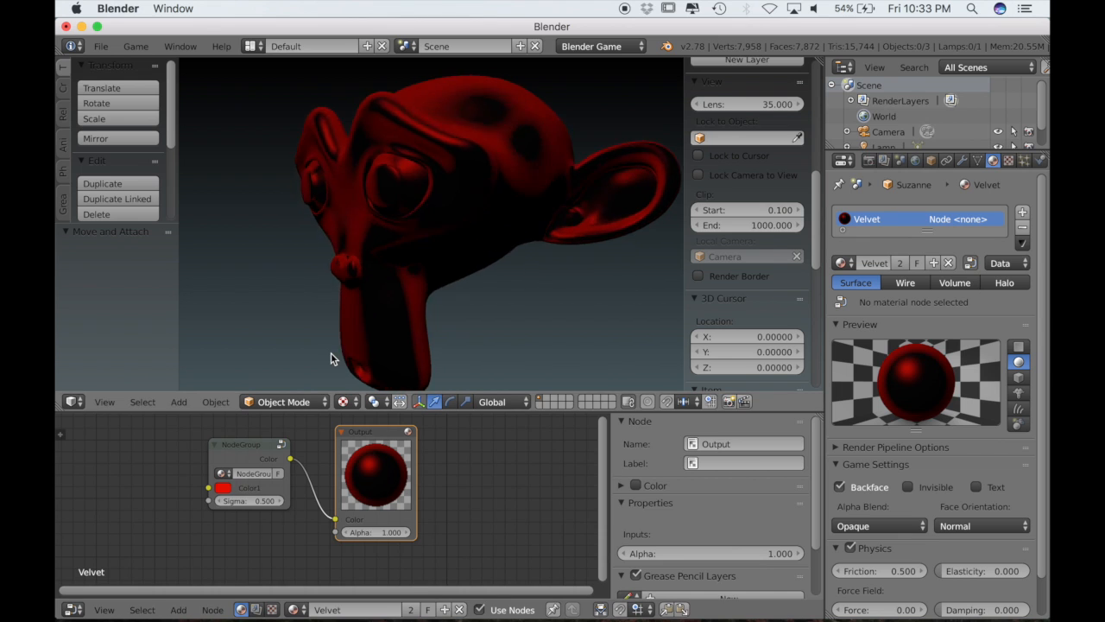
scroll(331, 352, "left", 3)
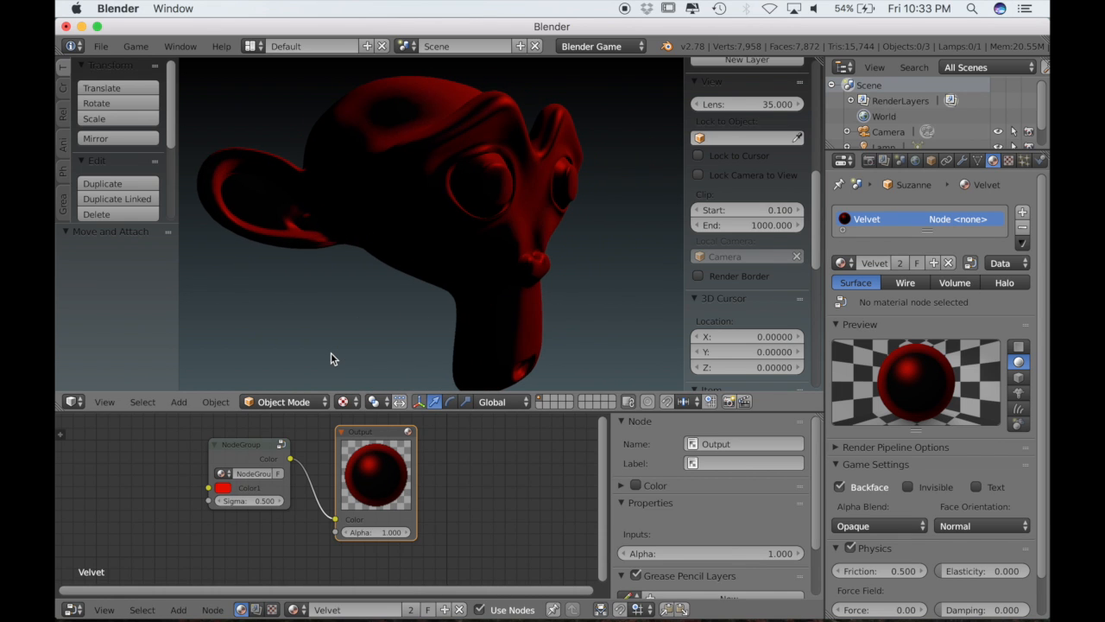
Try a Sigma of 0.100 on the node group.
left_click(219, 501)
left_click(219, 502)
left_click(219, 502)
left_click(219, 502)
scroll(309, 248, "right", 10)
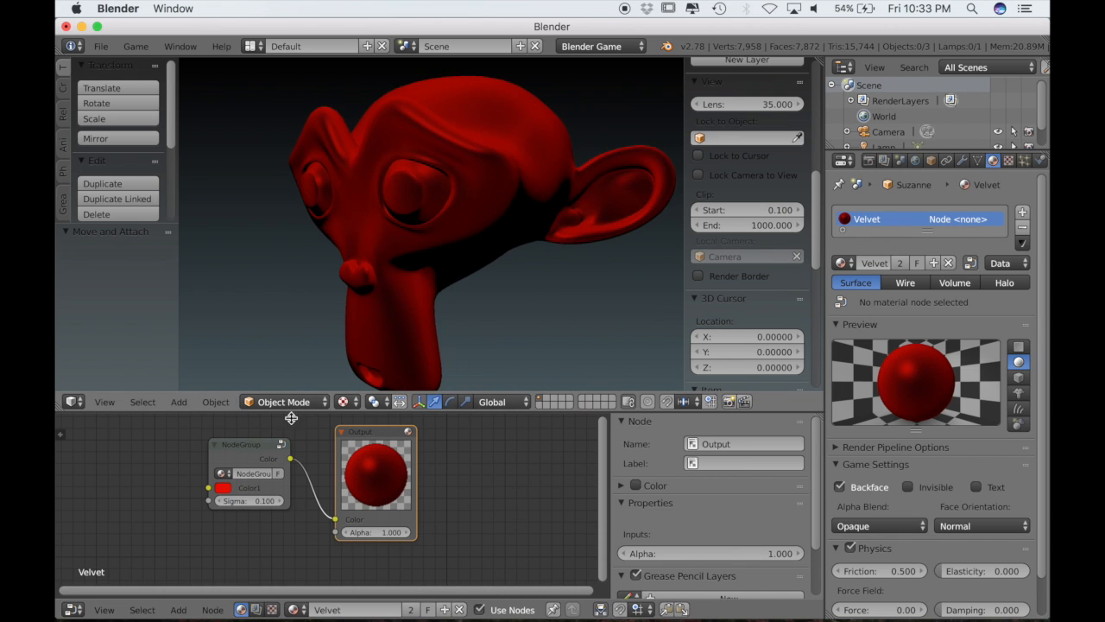
Compare a higher Sigma on the node group, then set Sigma to 0.200 and check Suzanne from several angles.
left_click(280, 502)
left_click(280, 502)
scroll(394, 233, "left", 5)
scroll(393, 234, "right", 6)
left_click(219, 502)
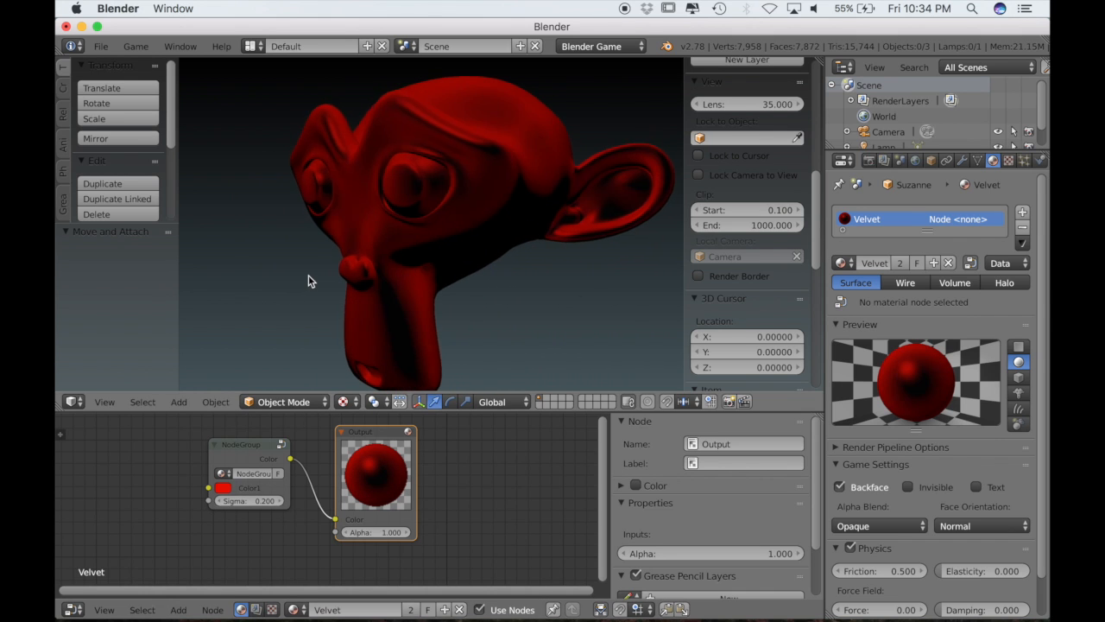
scroll(308, 275, "left", 5)
scroll(309, 276, "right", 8)
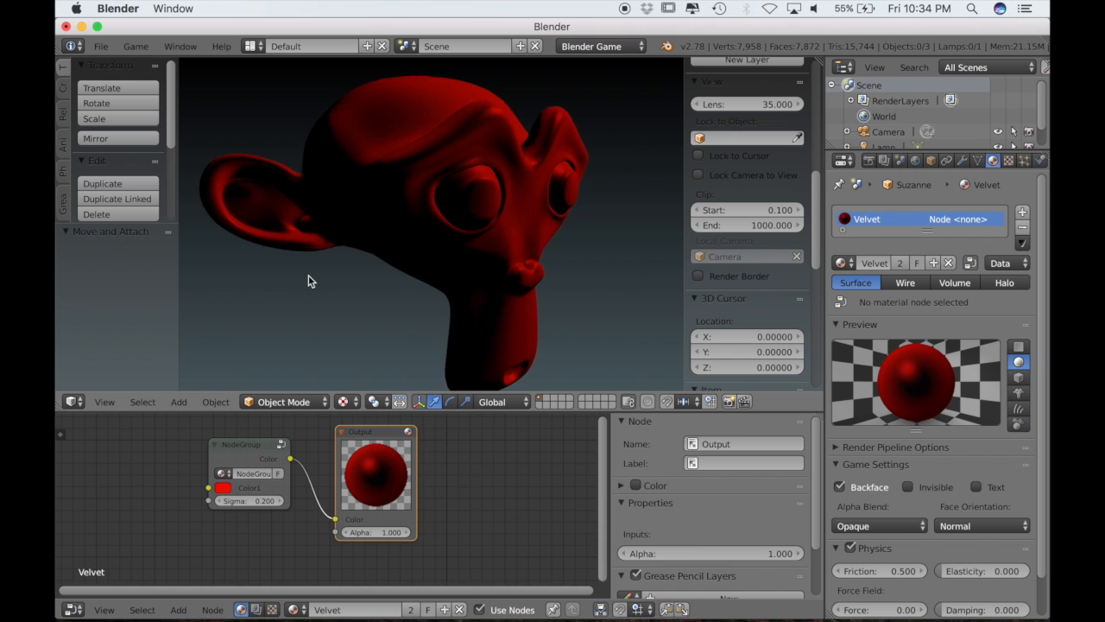
scroll(308, 280, "left", 5)
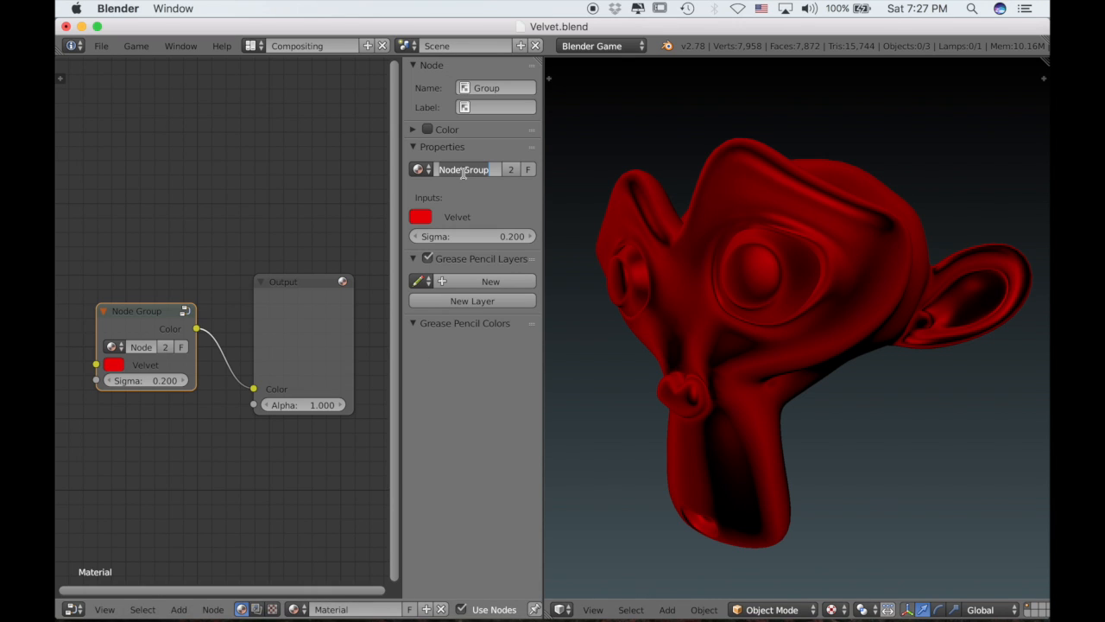
Rename the node group as Velvet Shader.
type("Ve")
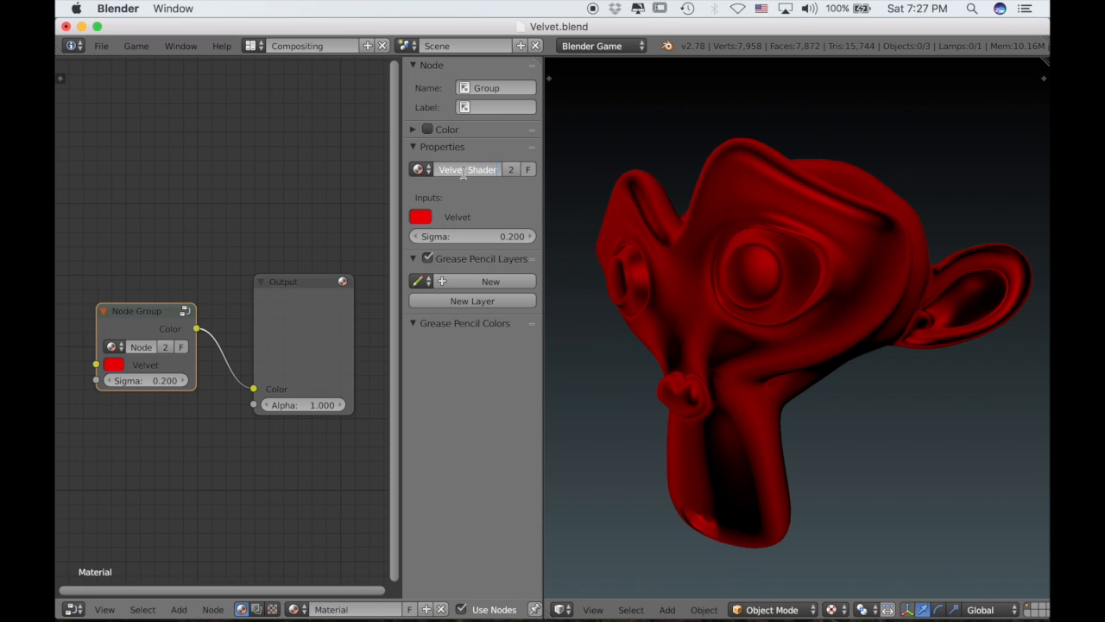
type("lvet Shader")
key("Return")
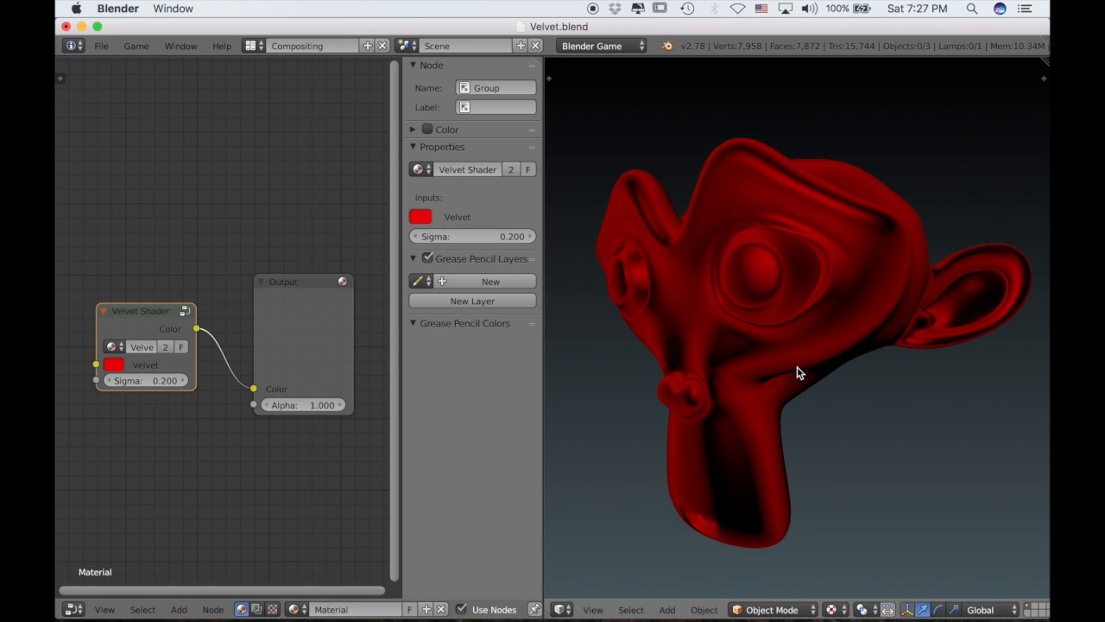
scroll(799, 372, "right", 3)
scroll(799, 372, "right", 10)
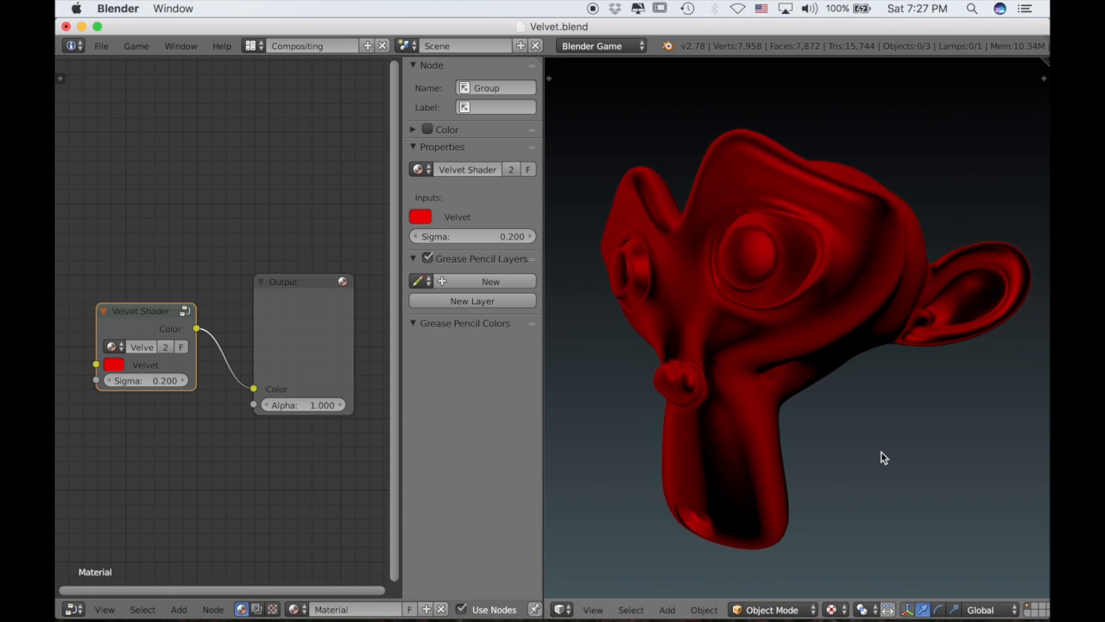
scroll(880, 458, "right", 1)
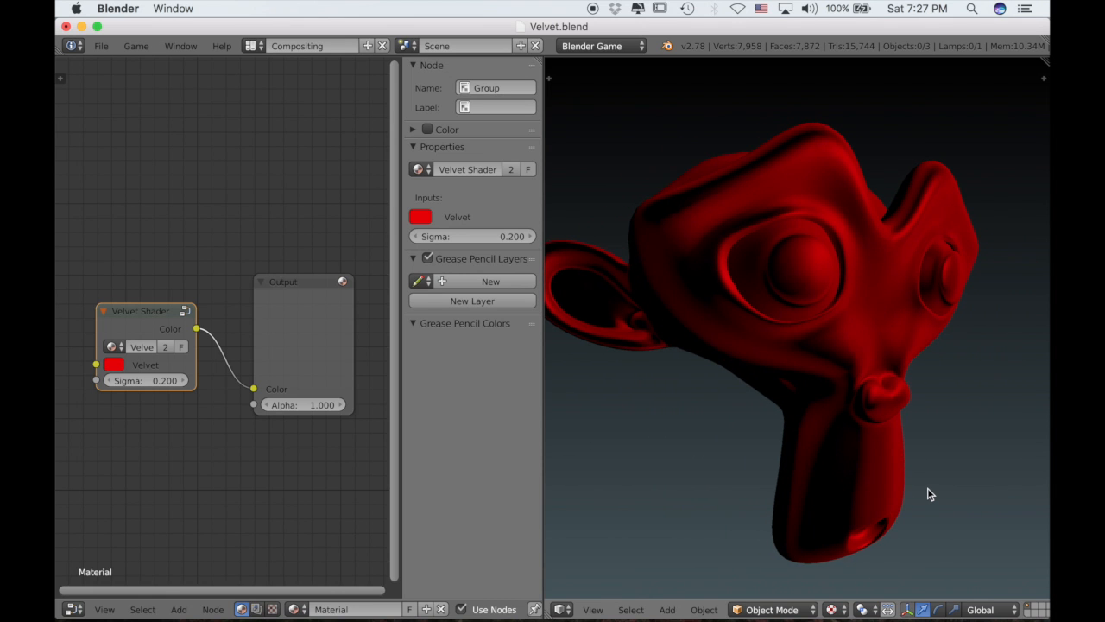